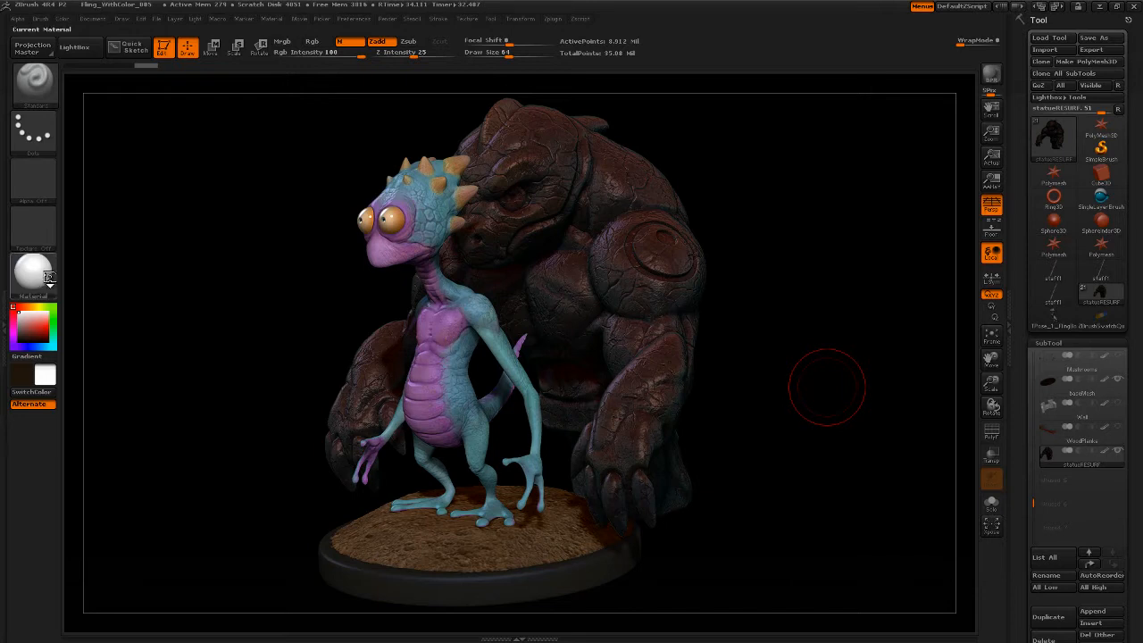
Step: Isolate the statueRESURF subtool in Solo mode and orbit around the stone creature
left_click(36, 275)
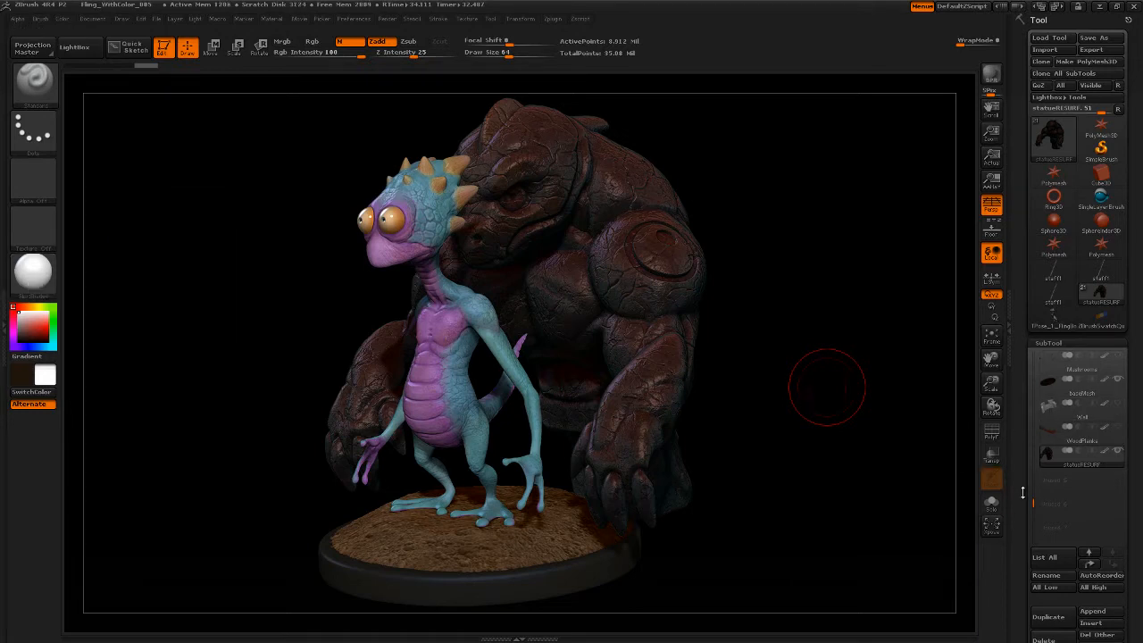
scroll(1024, 456, "down", 3)
scroll(1023, 444, "up", 1)
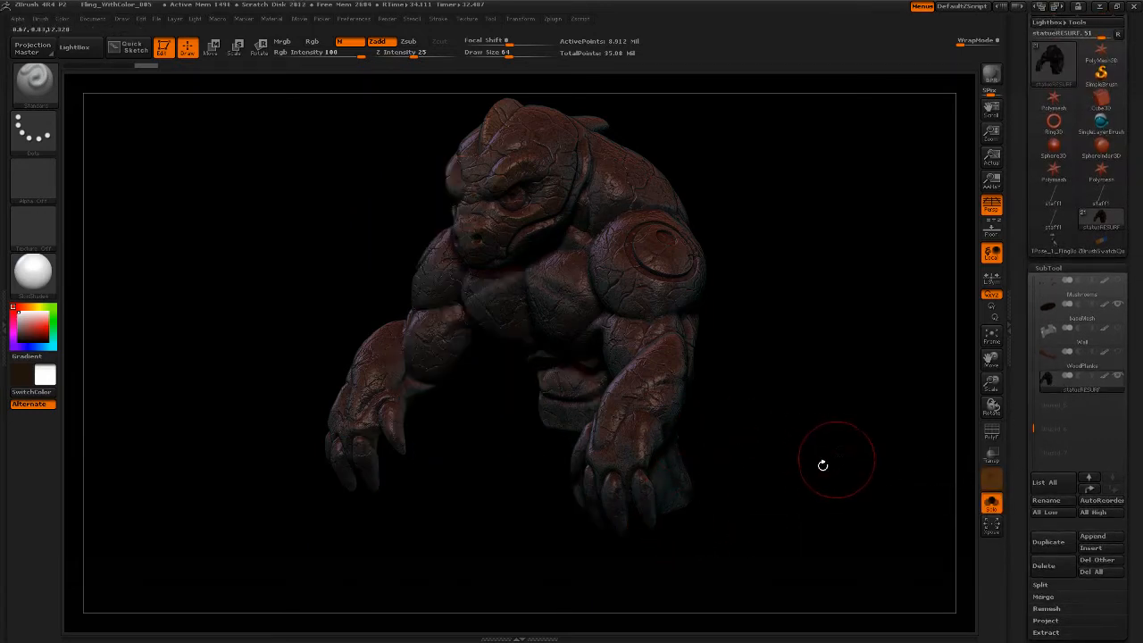
mouse_move(824, 420)
left_mouse_down()
mouse_move(796, 459)
mouse_move(952, 453)
left_mouse_up()
left_click_drag(1020, 506, 1018, 403)
left_click_drag(1024, 488, 1036, 604)
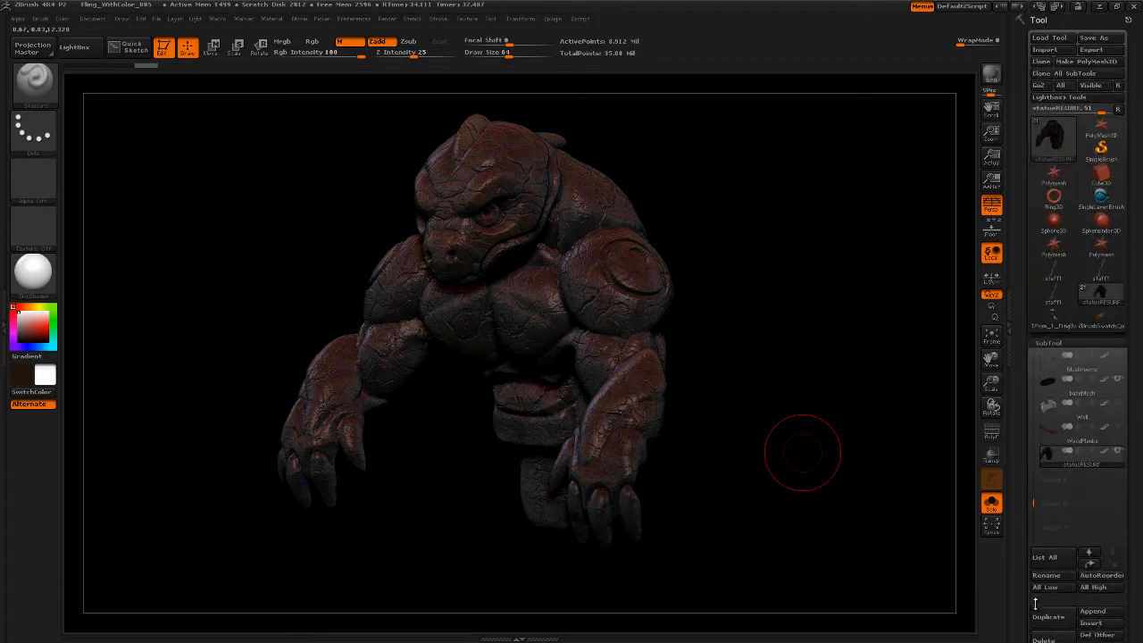
Step: Turn off the stone creature's texture map
left_click_drag(1023, 427, 1015, 289)
left_click(1059, 344)
left_click(1052, 345)
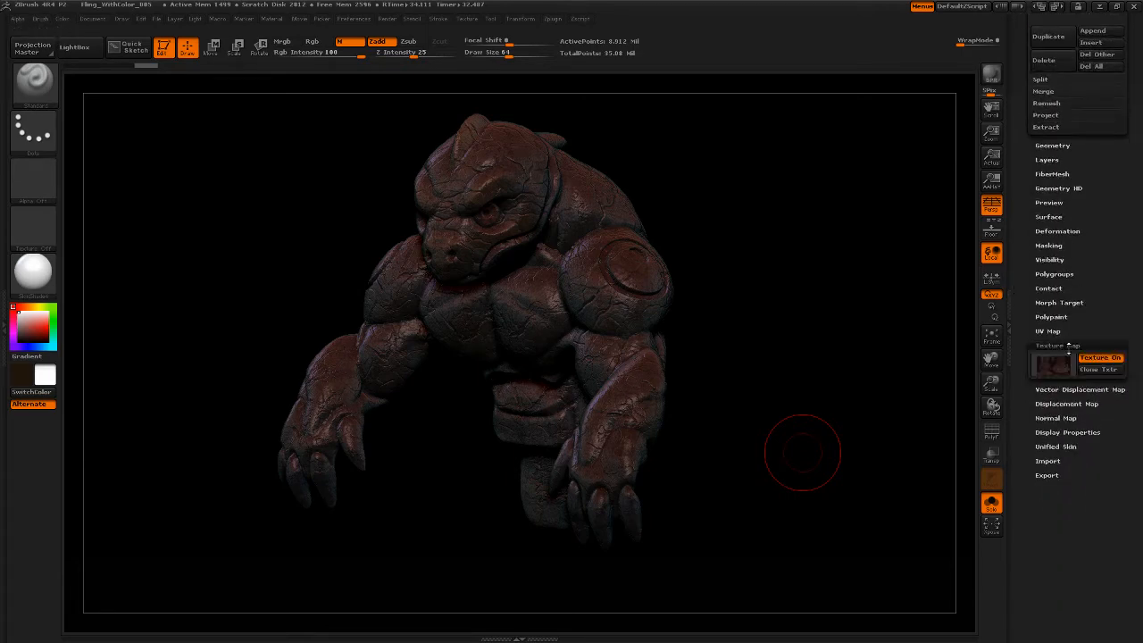
left_click(1053, 417)
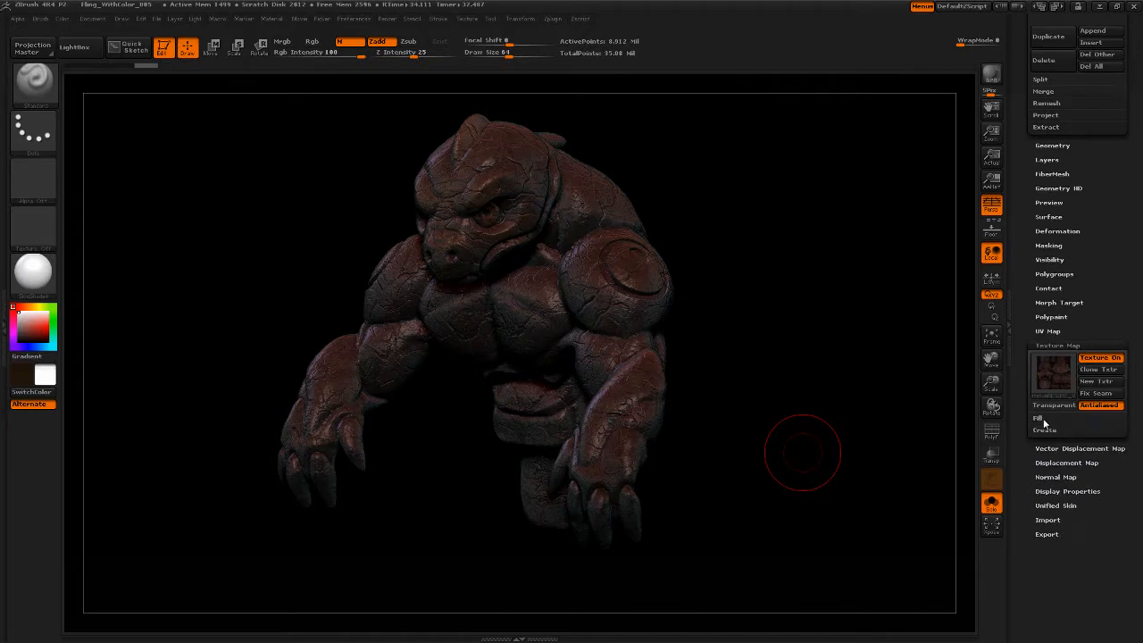
left_click(1041, 419)
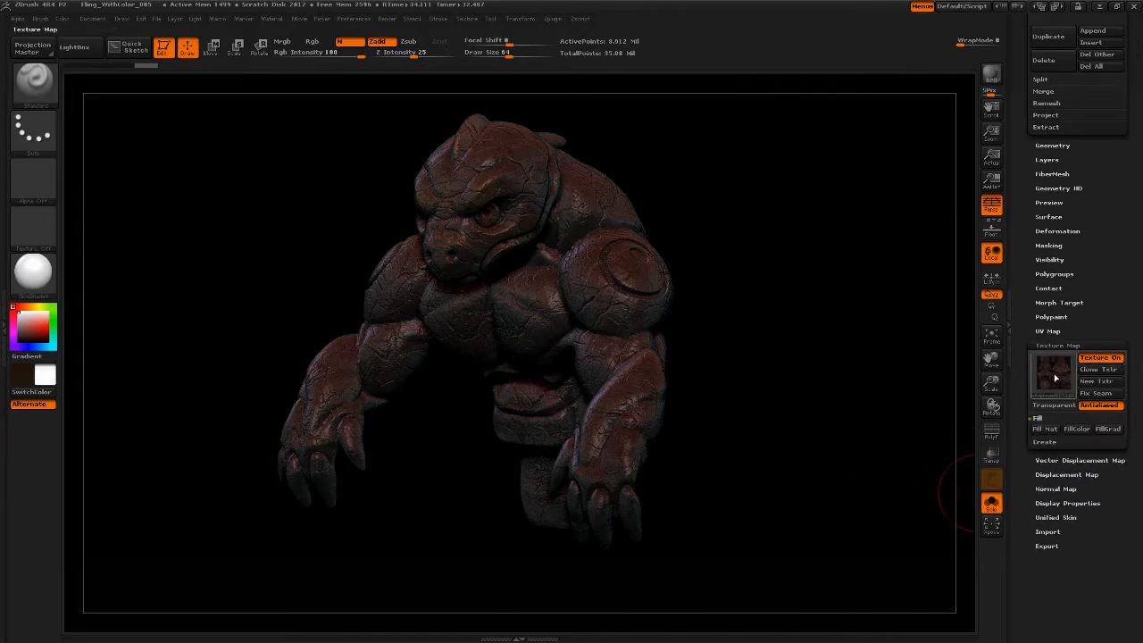
mouse_move(1056, 378)
left_click(1097, 358)
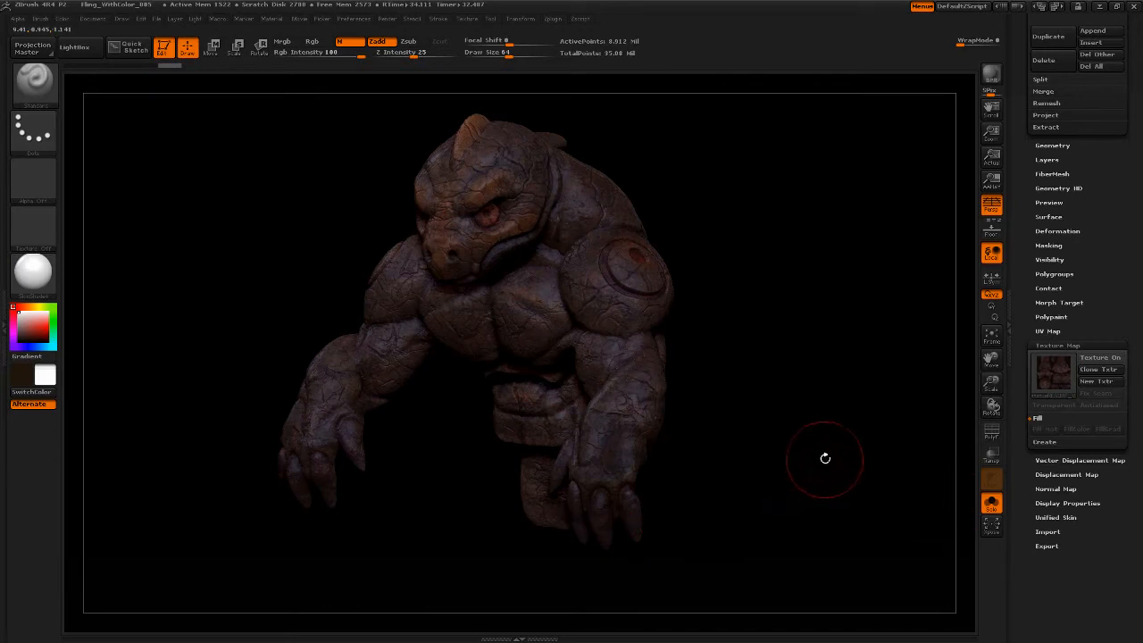
Step: Preview the stone creature with the ReflectRed material and with ReflectedMap
left_click(51, 287)
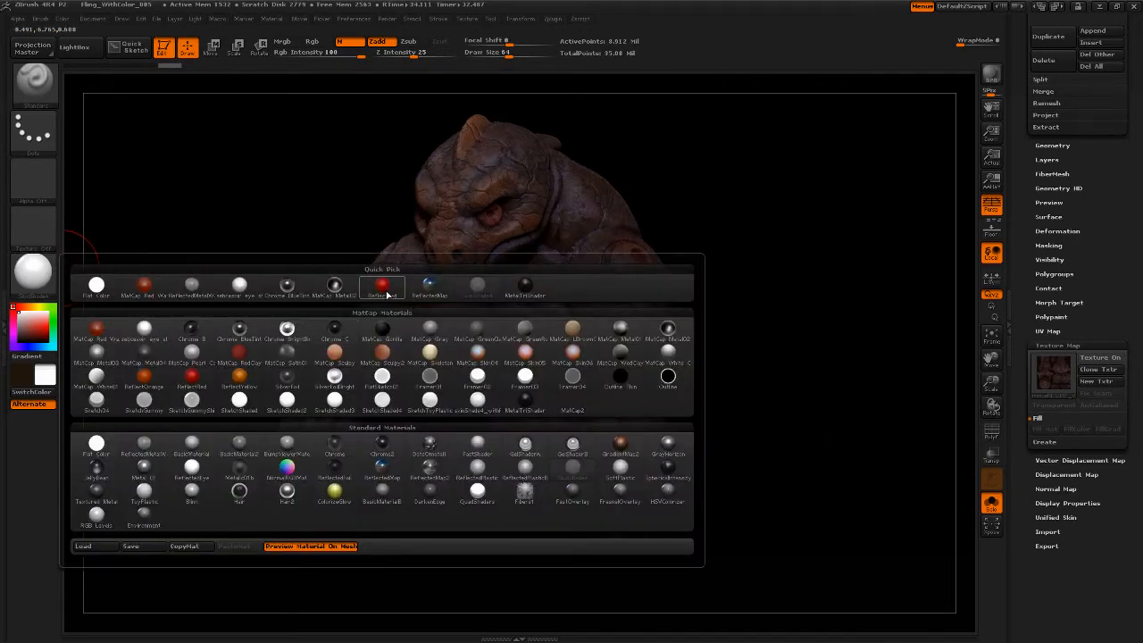
left_click(392, 295)
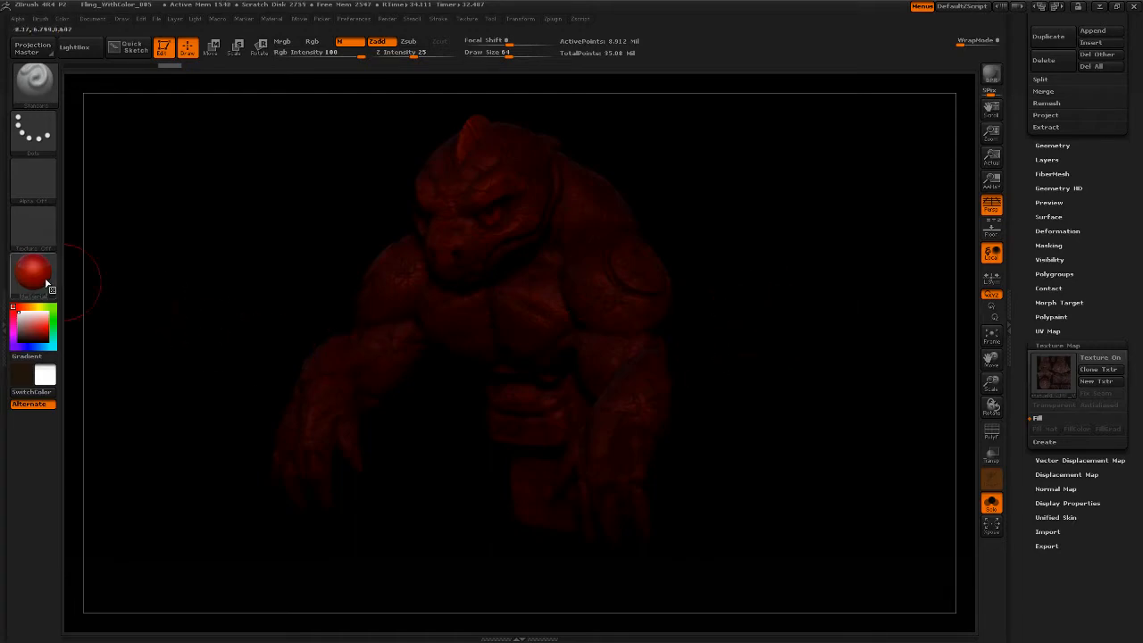
left_click(33, 273)
left_click(431, 287)
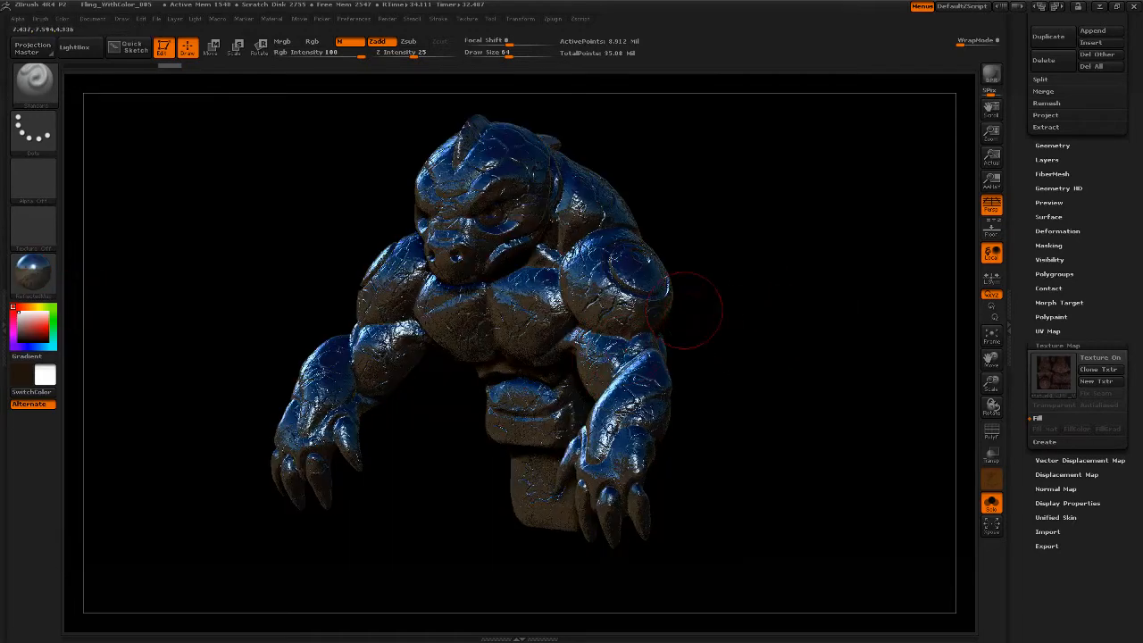
left_click_drag(784, 364, 92, 293)
Step: Preview the creature with the MetalTriShader material, and return to ReflectRed
left_click(33, 273)
left_click(530, 293)
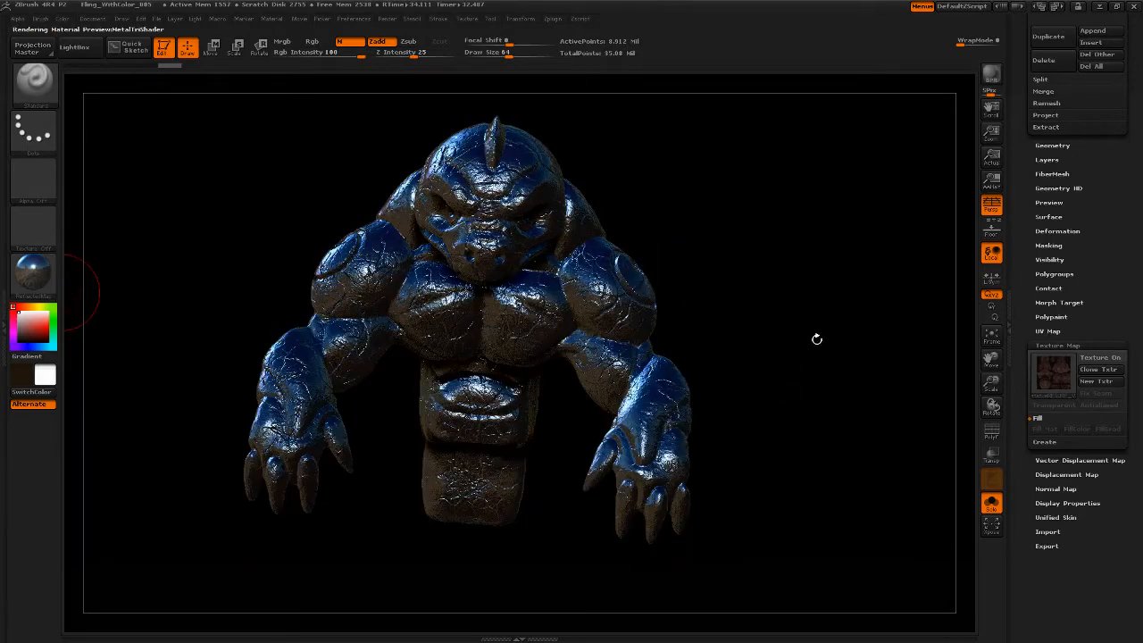
left_click_drag(812, 334, 387, 372)
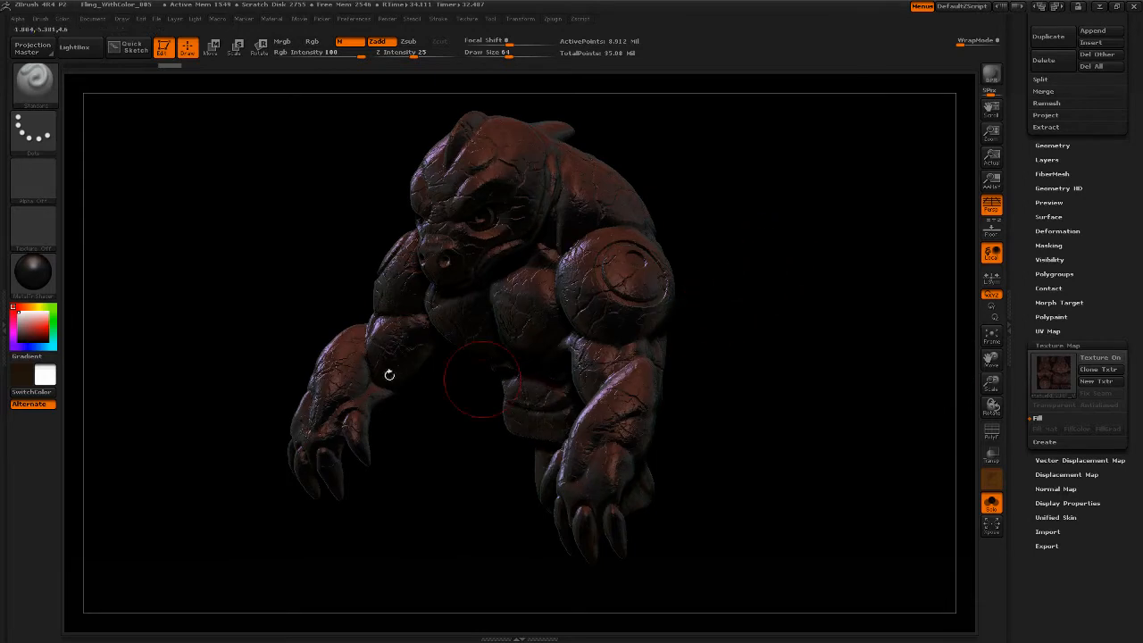
left_click(33, 272)
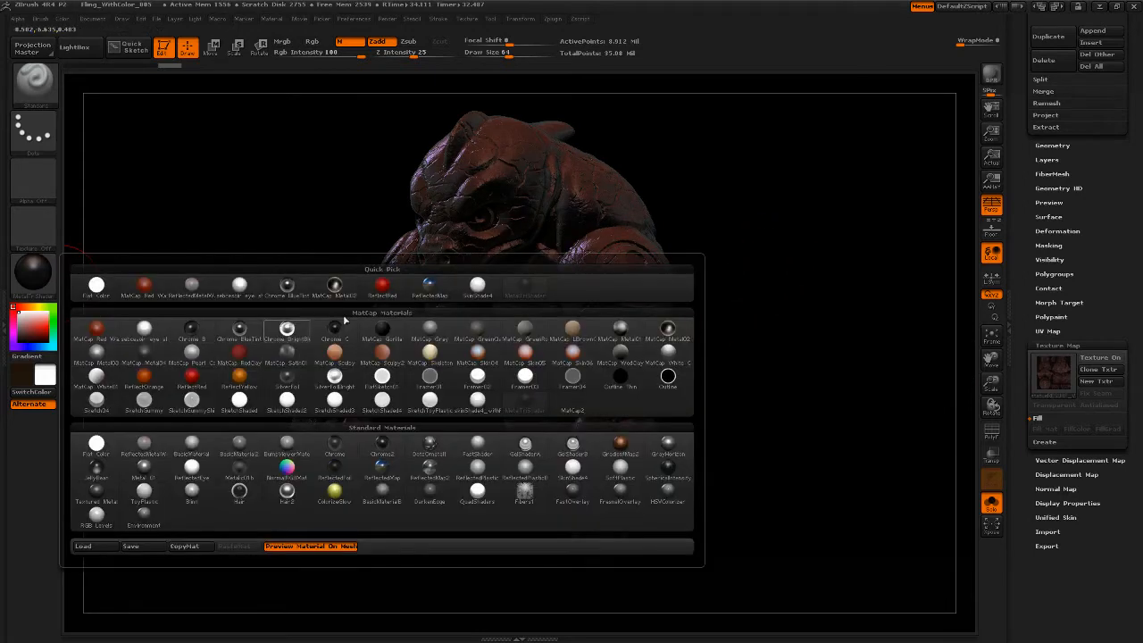
left_click(383, 284)
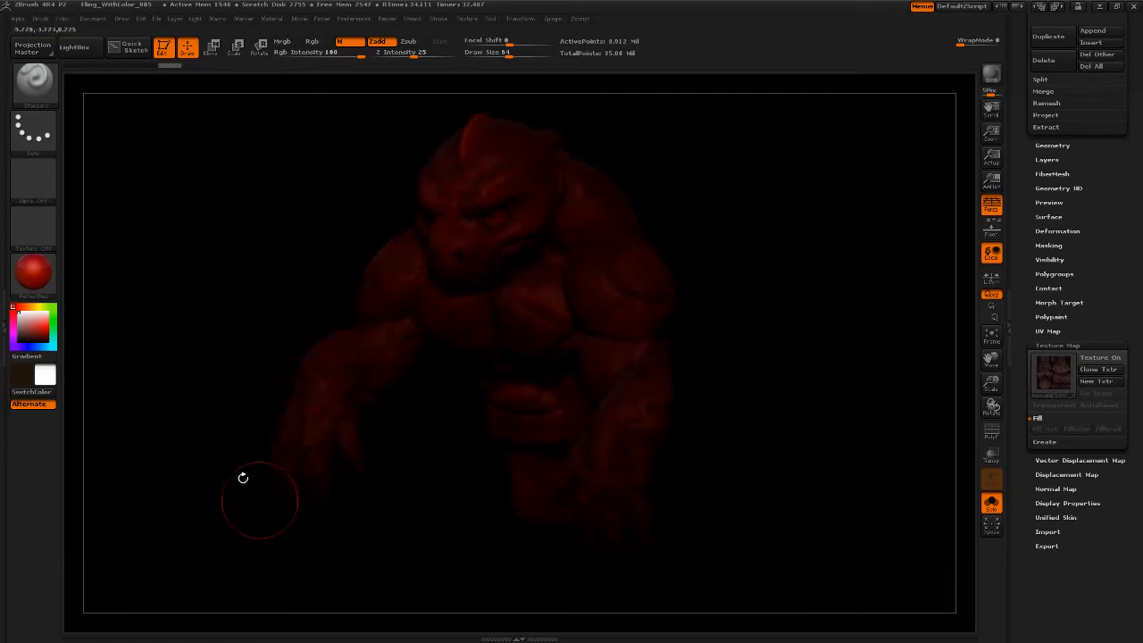
Step: Choose the MatCap Metal03 material and fill the whole creature with it in material-only (M) mode
left_click(33, 273)
left_click(117, 369)
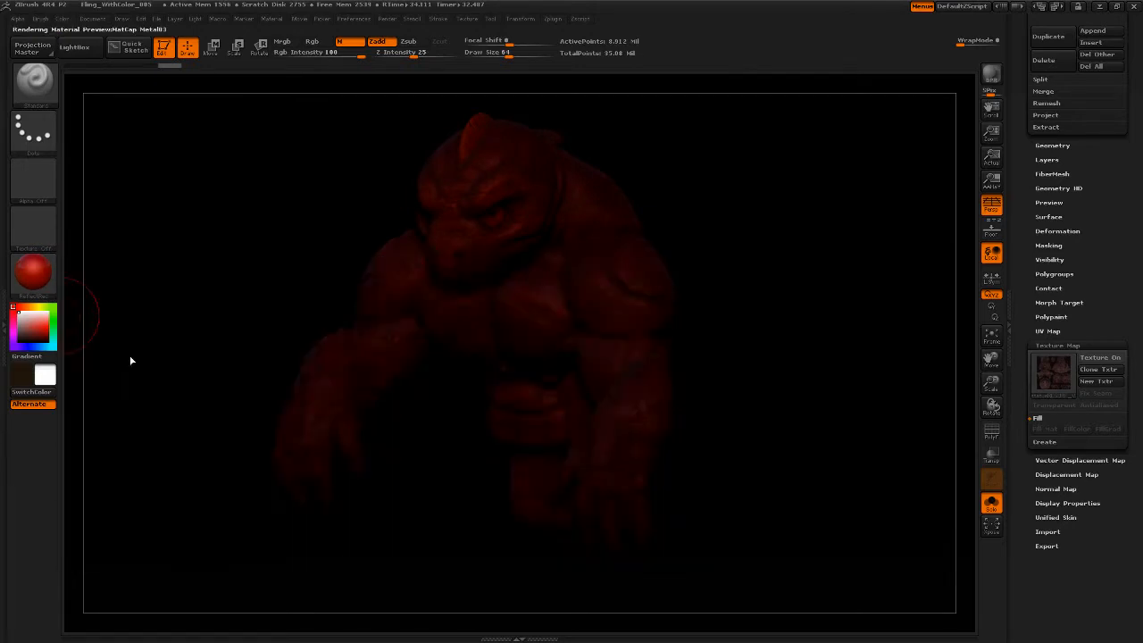
left_click(47, 284)
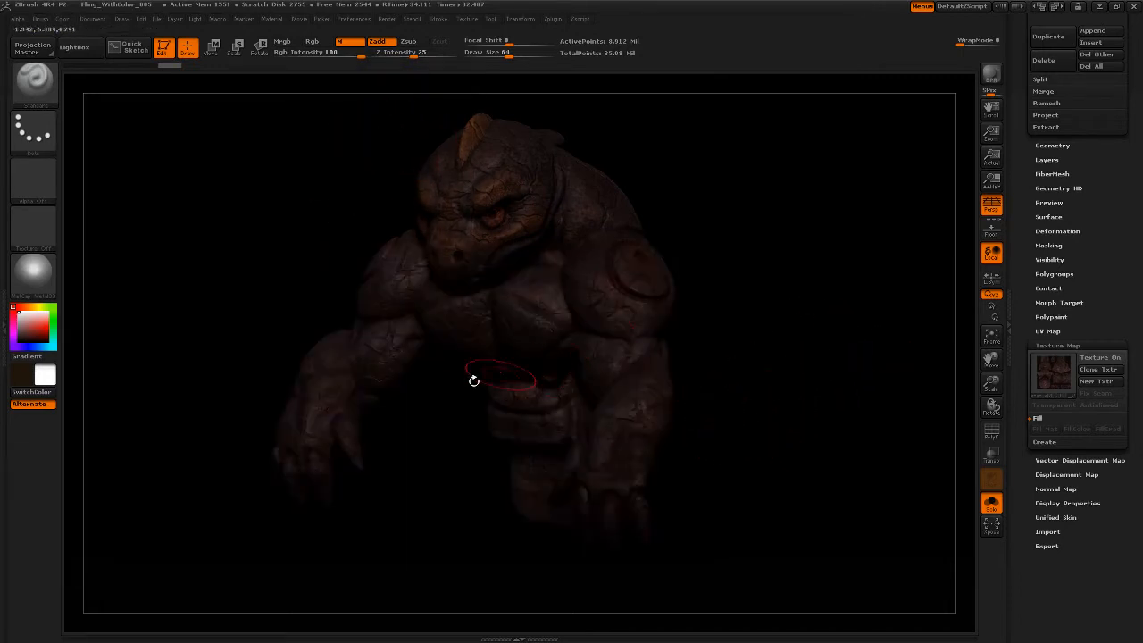
left_click(345, 43)
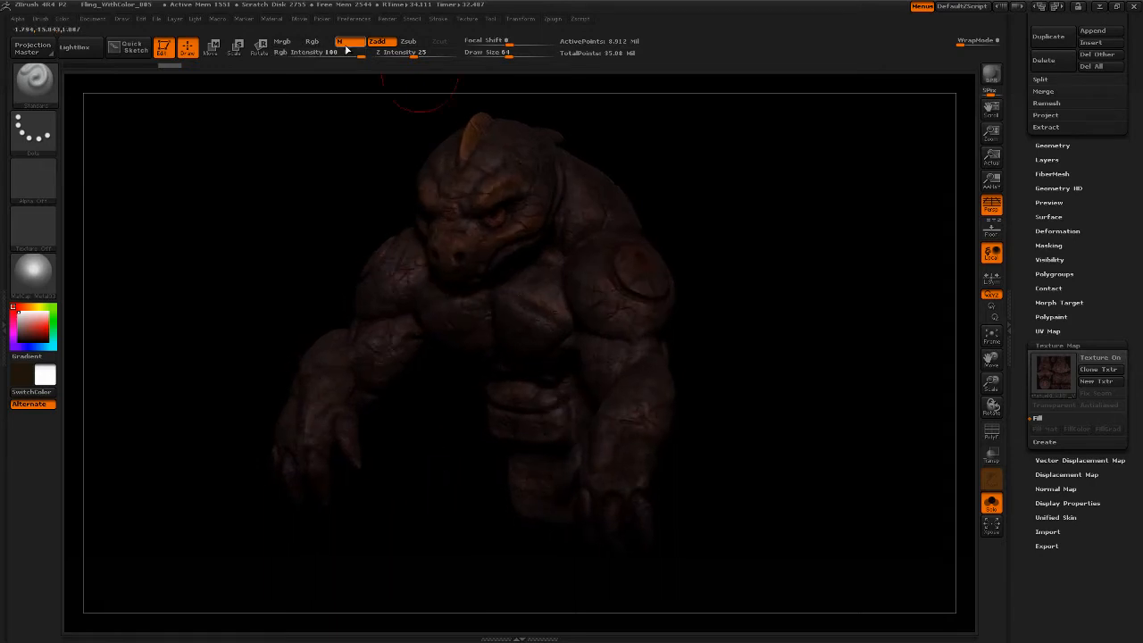
left_click(349, 44)
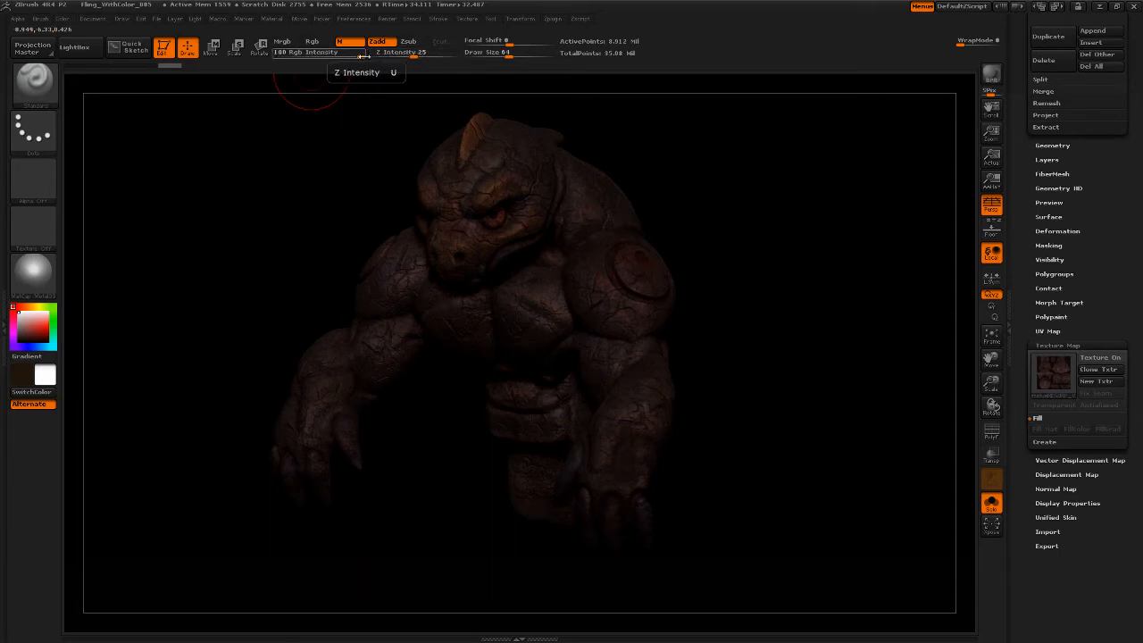
left_click(64, 19)
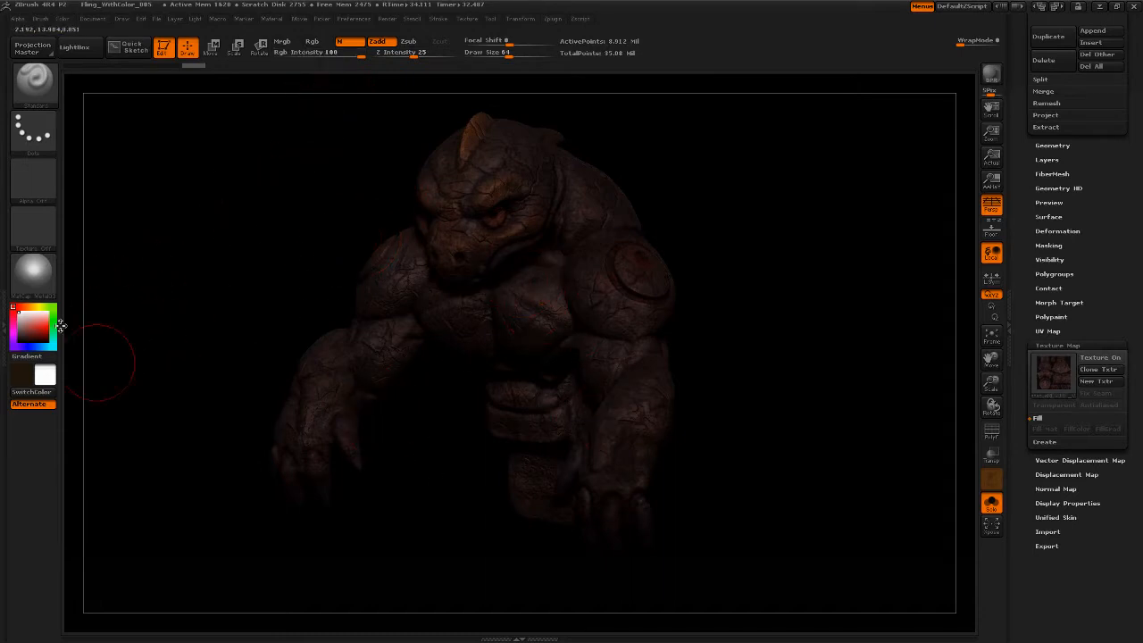
Step: Select the Chrome BlueTint material, disable Zadd, and paint the material over the creature's chest, shoulder and face
left_click(33, 271)
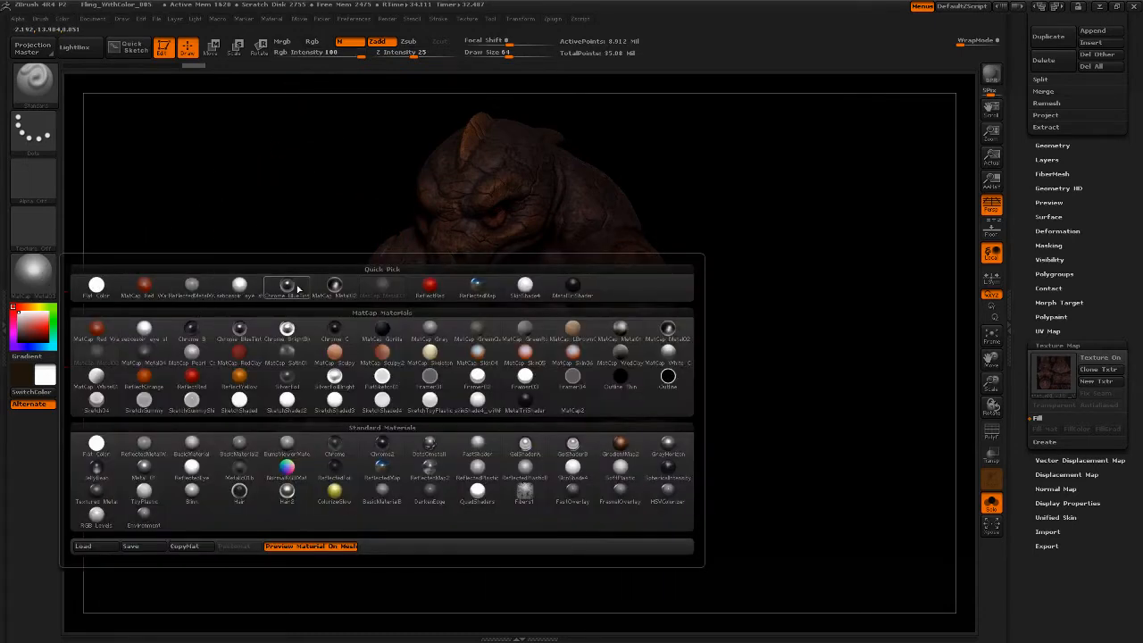
left_click(289, 286)
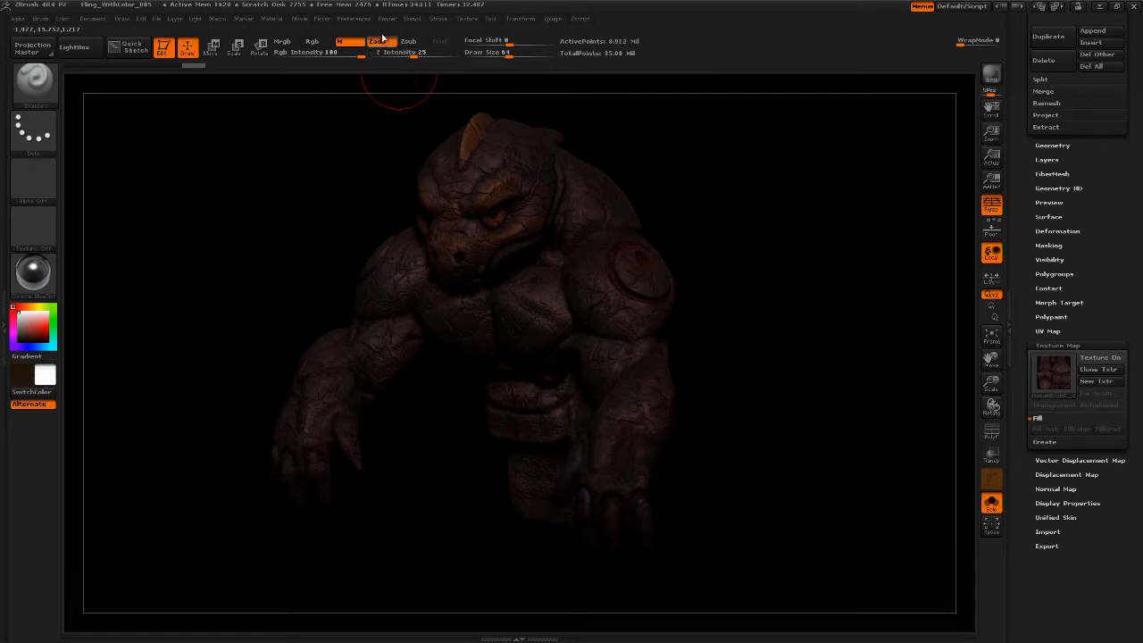
left_click(386, 42)
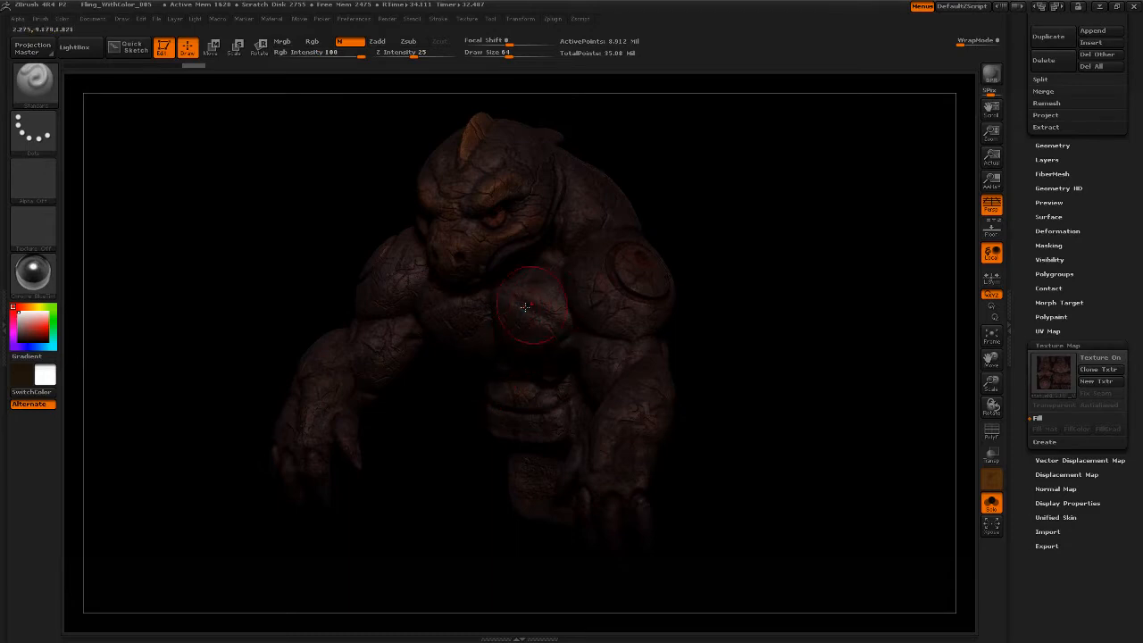
mouse_move(538, 308)
left_mouse_down()
mouse_move(625, 277)
mouse_move(647, 286)
mouse_move(636, 393)
mouse_move(585, 210)
mouse_move(541, 277)
mouse_move(527, 225)
left_mouse_up()
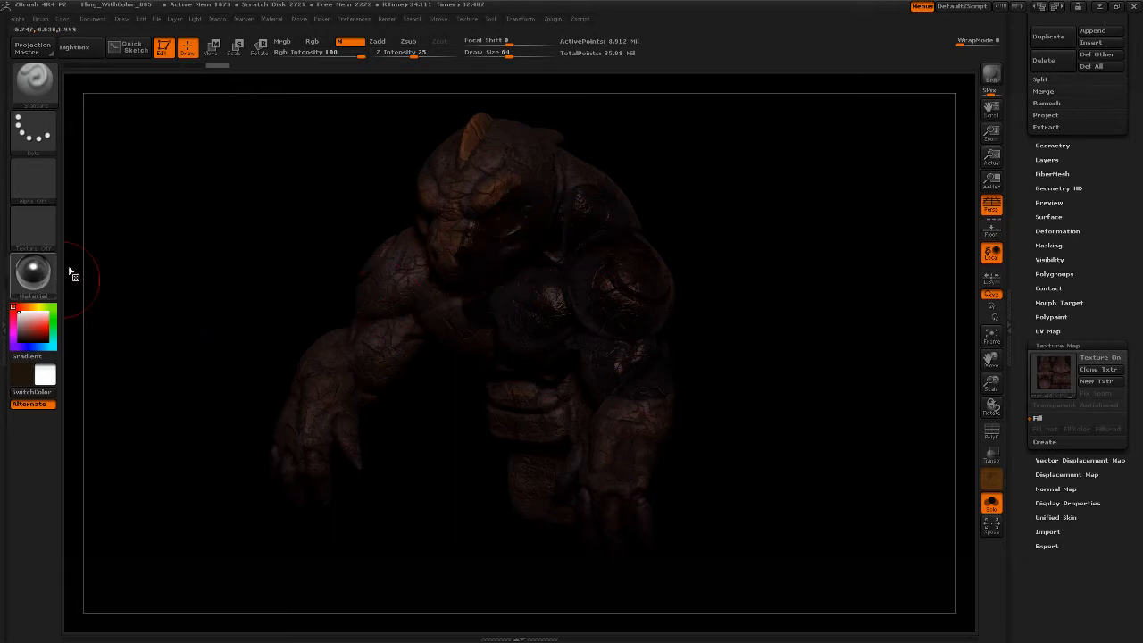
Step: Select the MatCap Red Wax material and paint it over the creature's other arm, chest and head
left_click(33, 272)
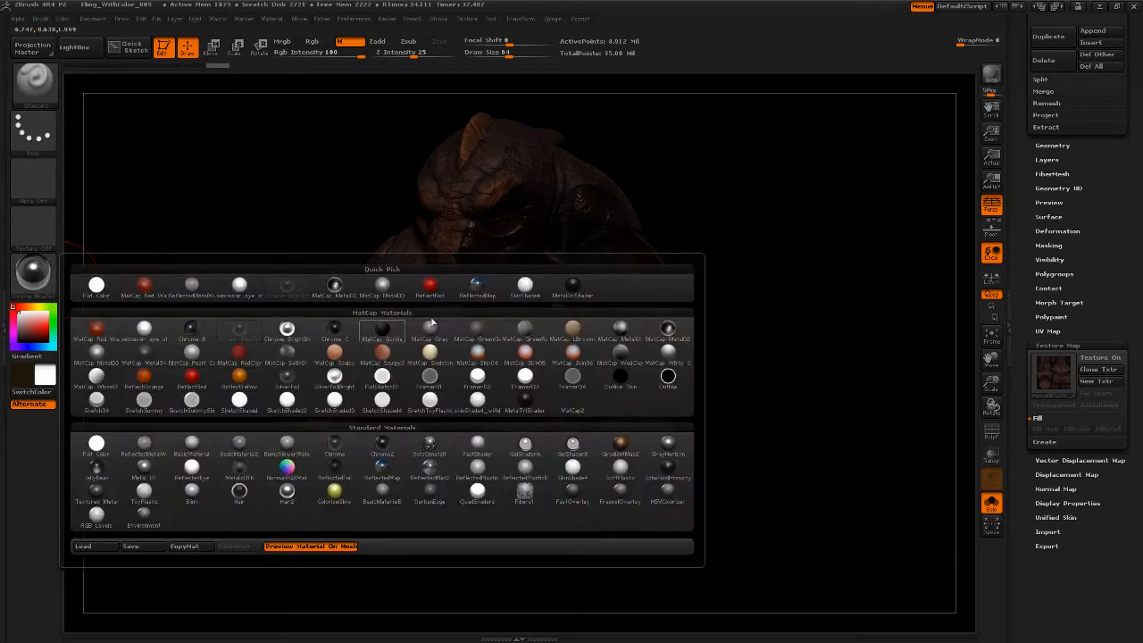
left_click(252, 354)
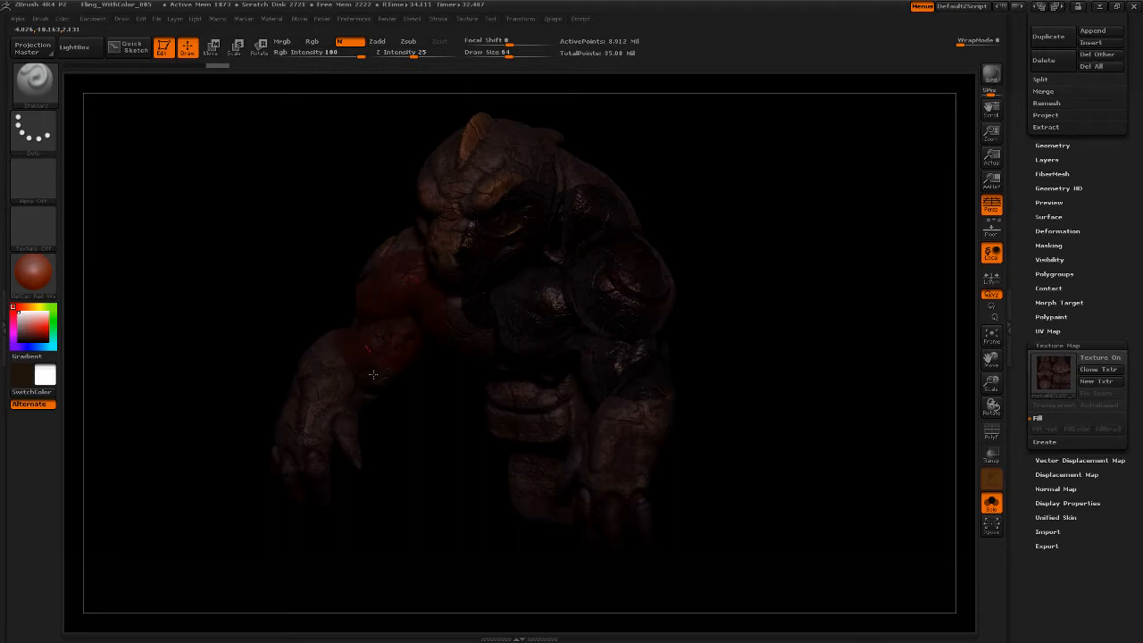
left_click_drag(373, 374, 344, 333)
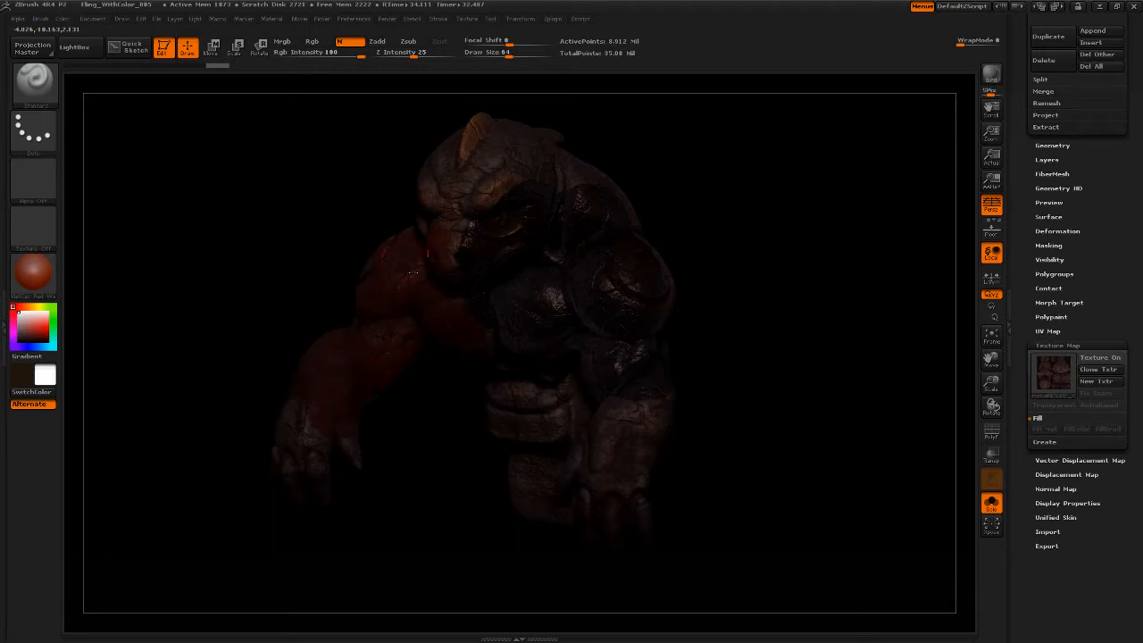
mouse_move(418, 278)
left_mouse_down()
mouse_move(454, 225)
mouse_move(439, 172)
mouse_move(505, 148)
mouse_move(527, 125)
left_mouse_up()
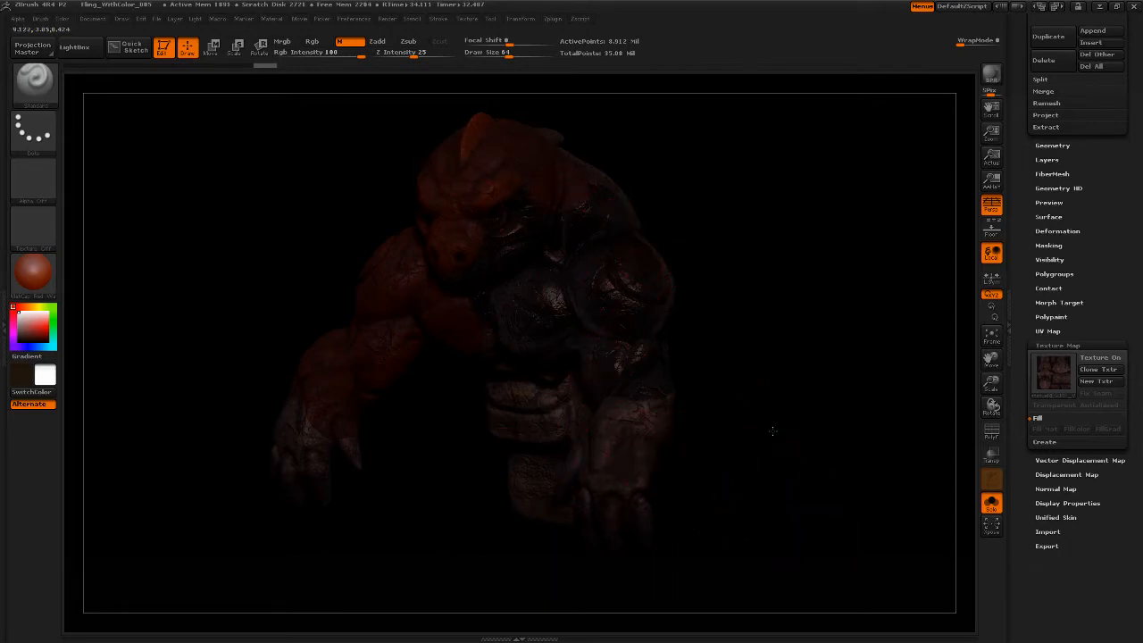
mouse_move(770, 440)
left_mouse_down()
mouse_move(760, 428)
mouse_move(783, 447)
mouse_move(771, 435)
left_mouse_up()
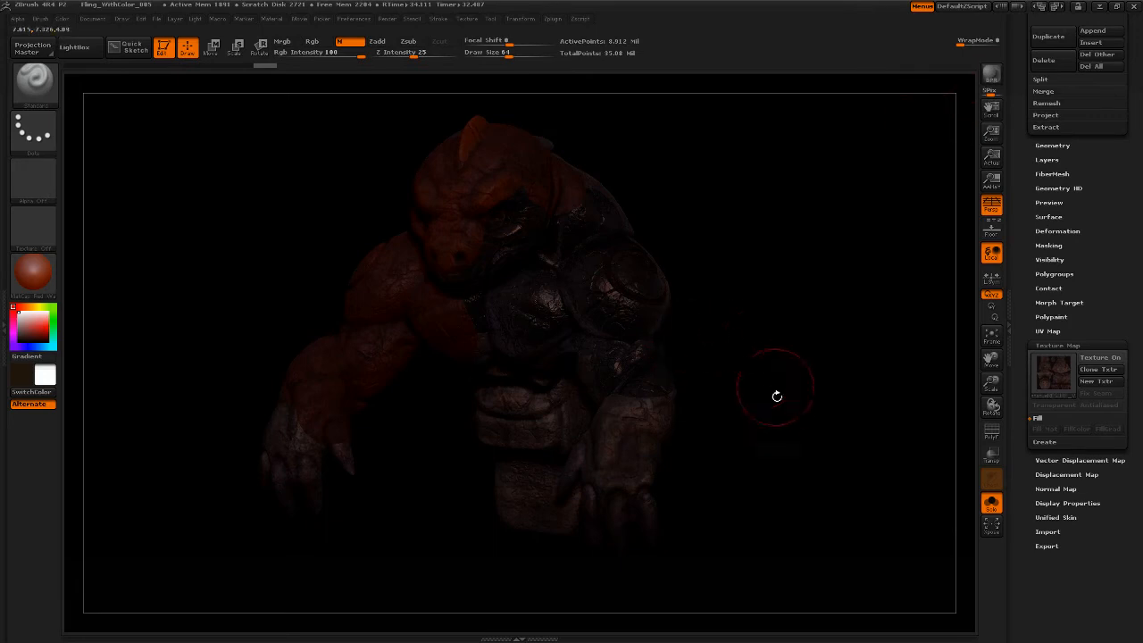
left_click_drag(773, 395, 773, 401)
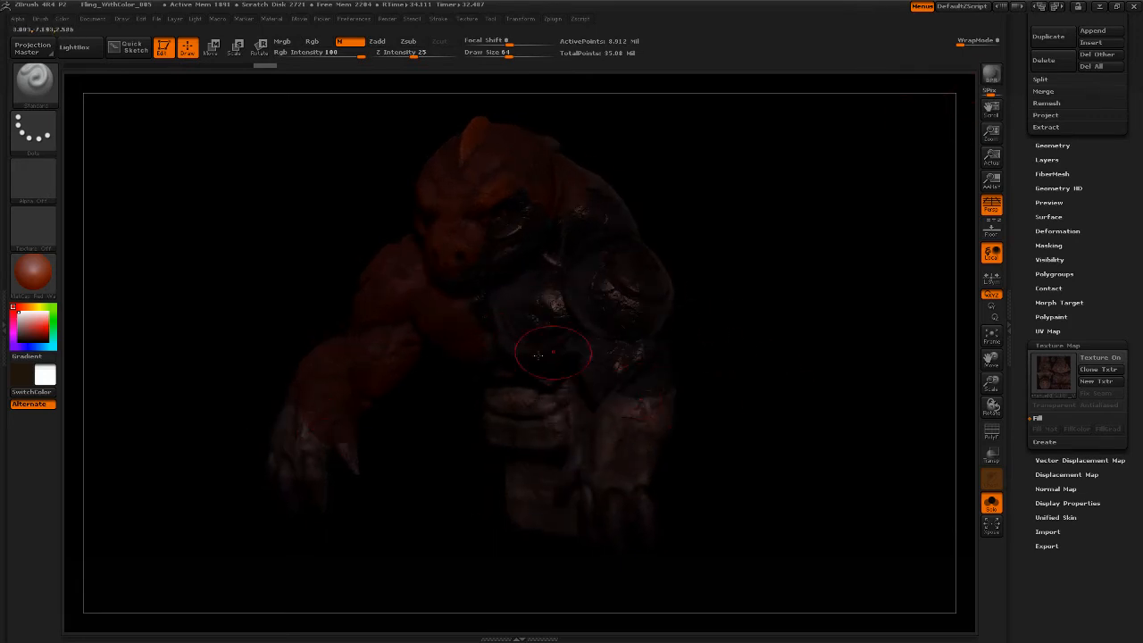
Step: Choose the ReflectedMap material and fill the whole creature with it
left_click(53, 293)
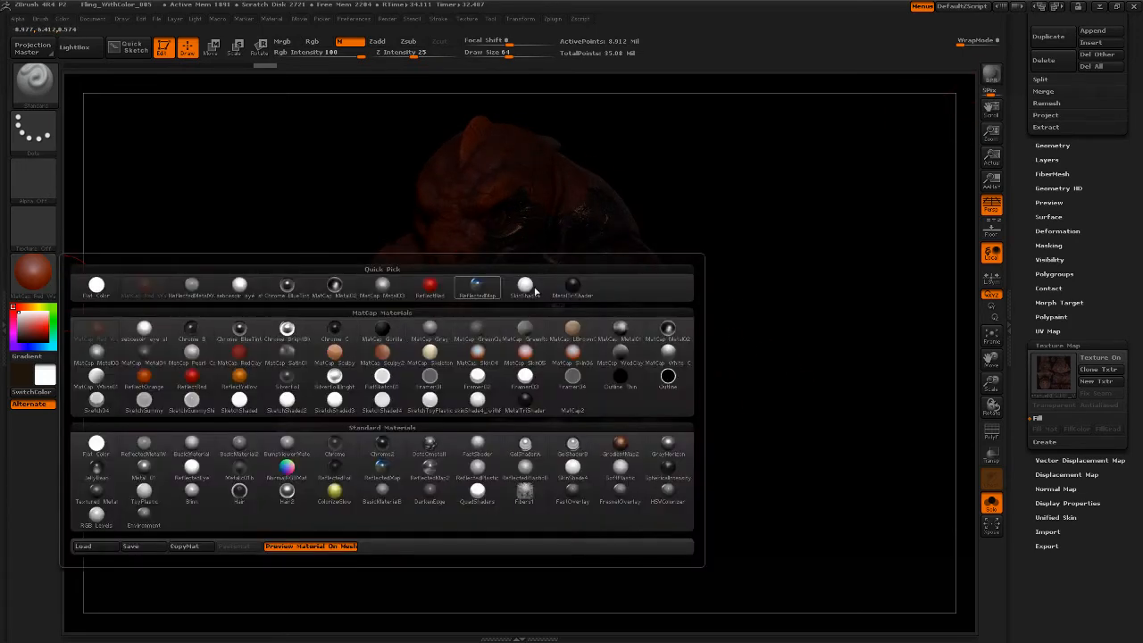
left_click(487, 293)
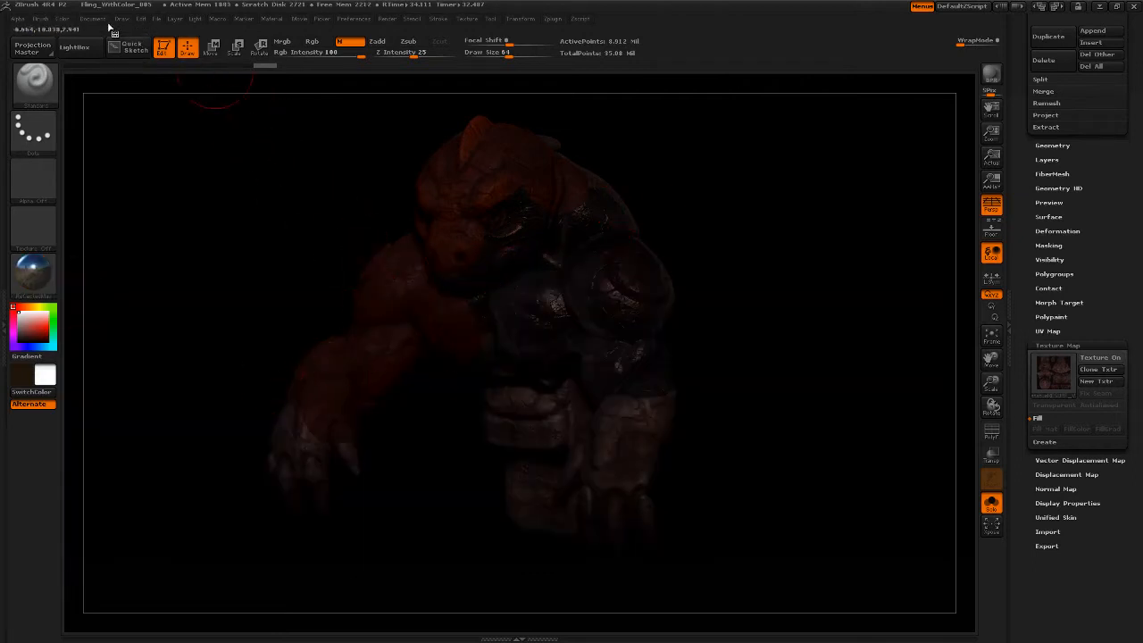
left_click(64, 19)
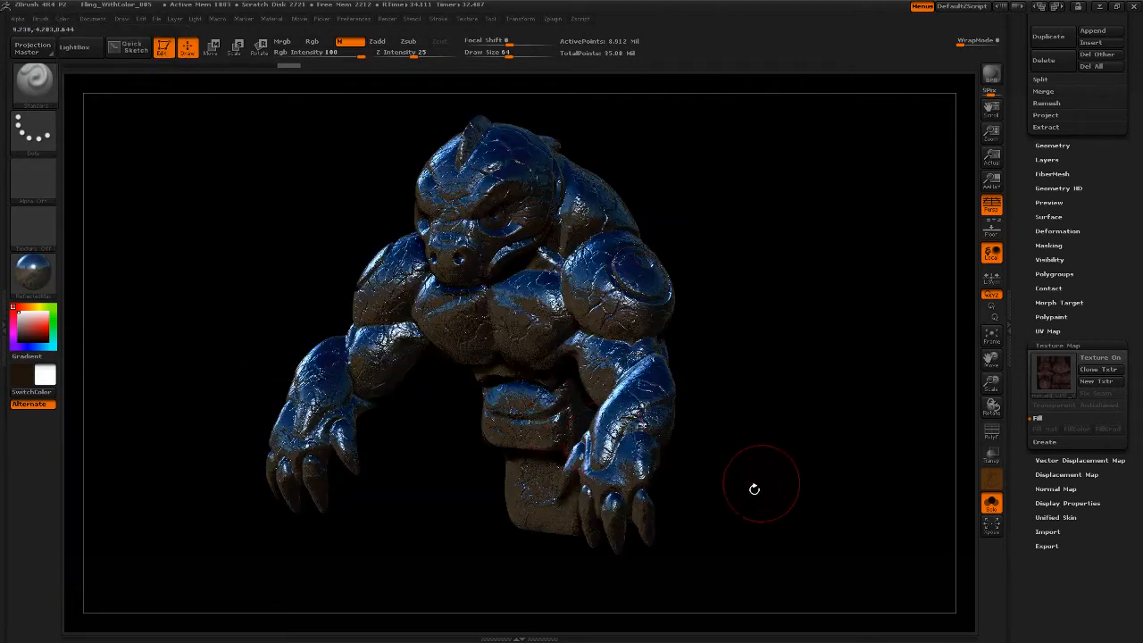
mouse_move(824, 416)
left_mouse_down()
mouse_move(827, 428)
mouse_move(807, 417)
left_mouse_up()
Step: Switch the active material through Chrome BlueTint, MatCap Metal03, ReflectRed and ReflectedMap to check whether each affects the filled creature
left_click(40, 275)
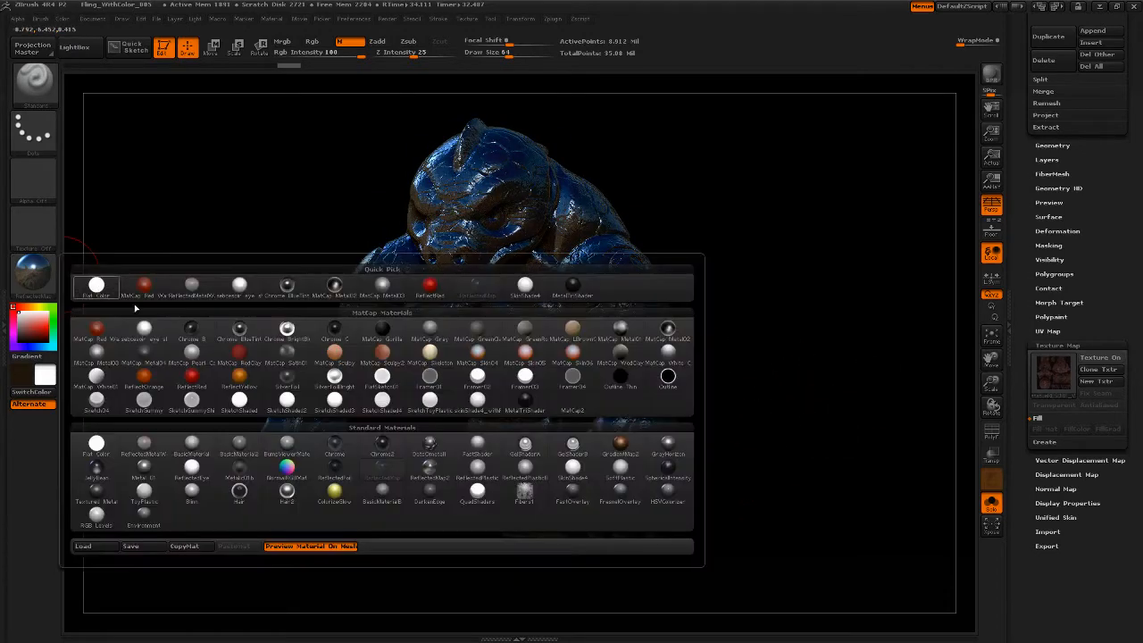
left_click(287, 290)
left_click(39, 276)
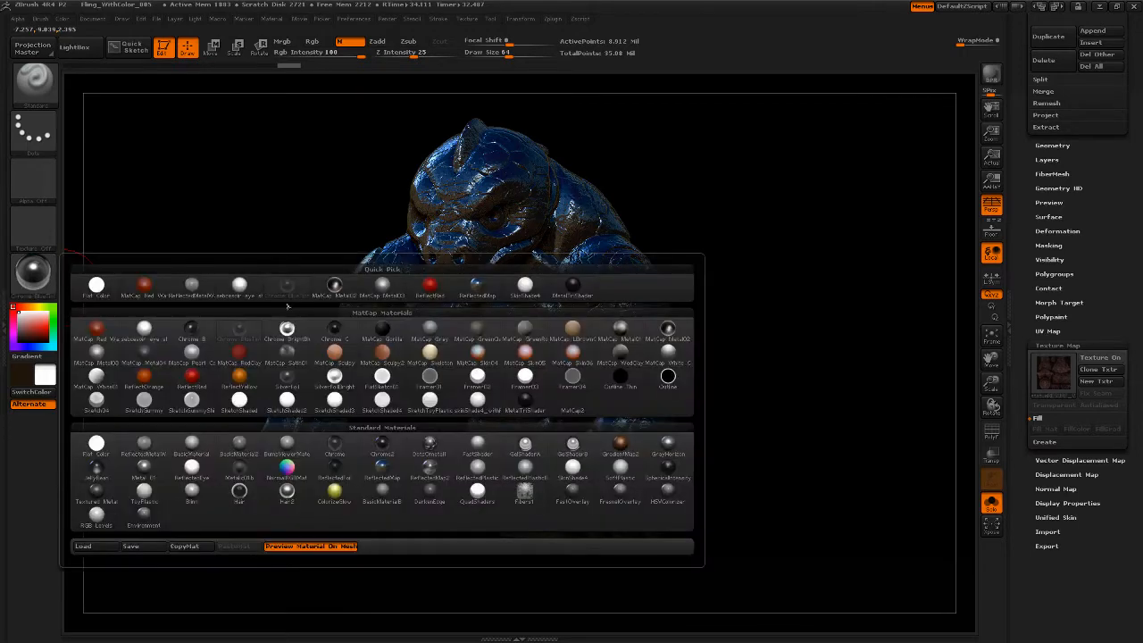
left_click(379, 293)
left_click(39, 275)
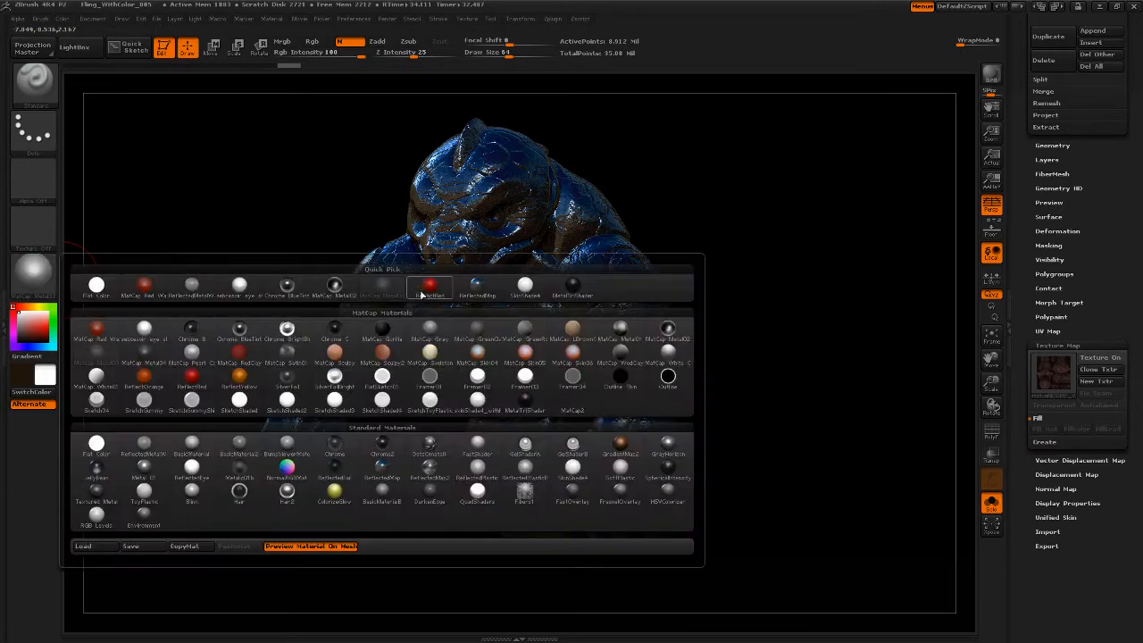
left_click(426, 291)
left_click(40, 275)
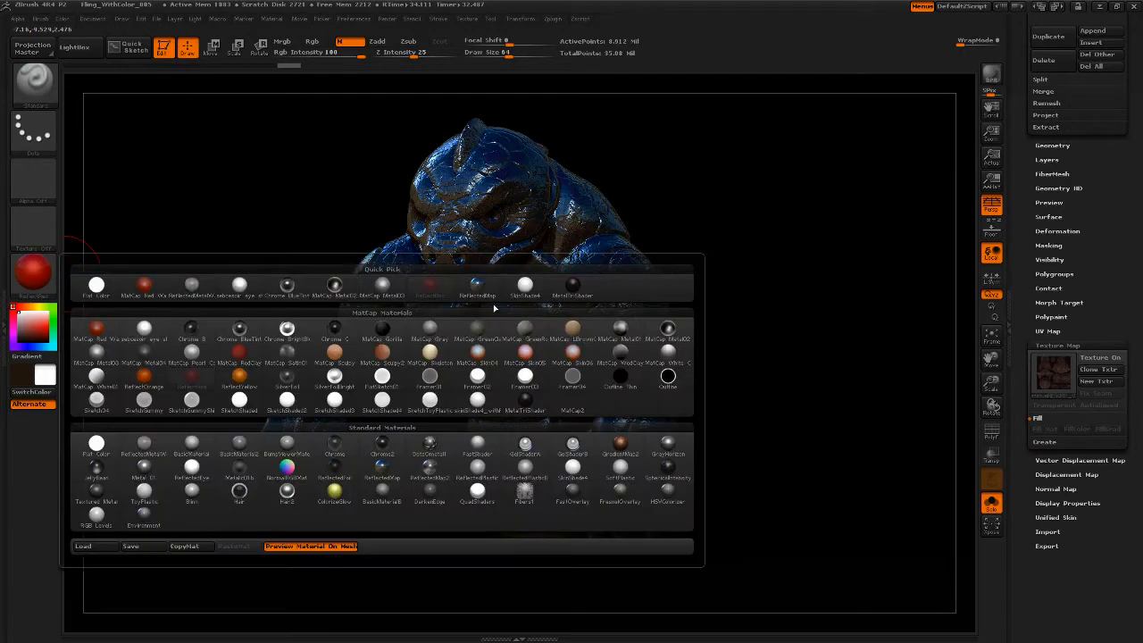
left_click(478, 289)
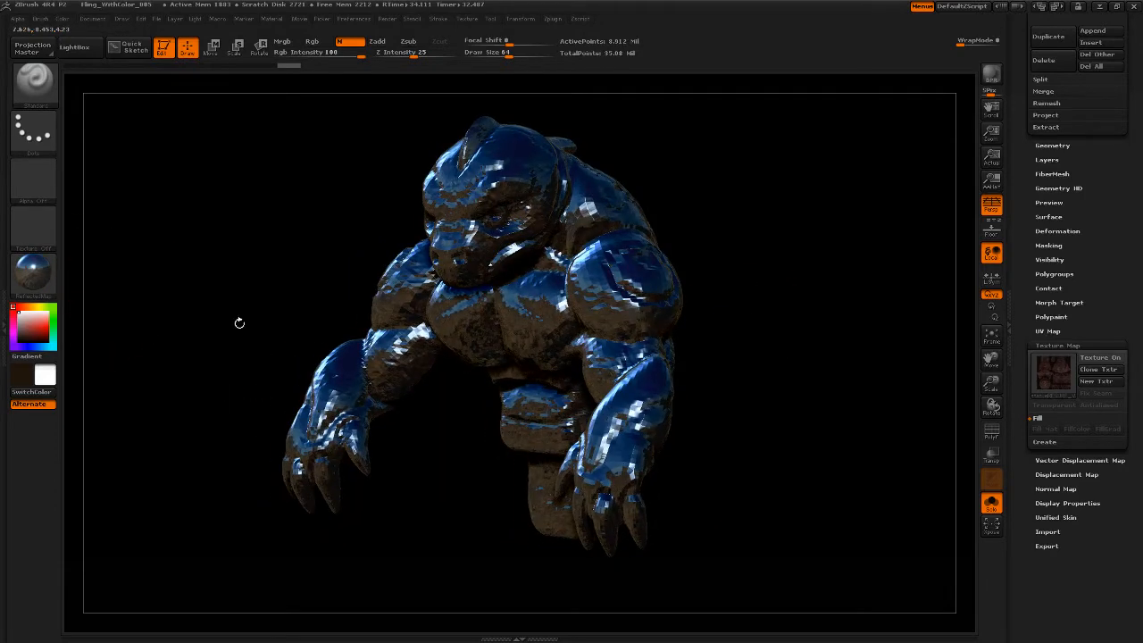
key("d")
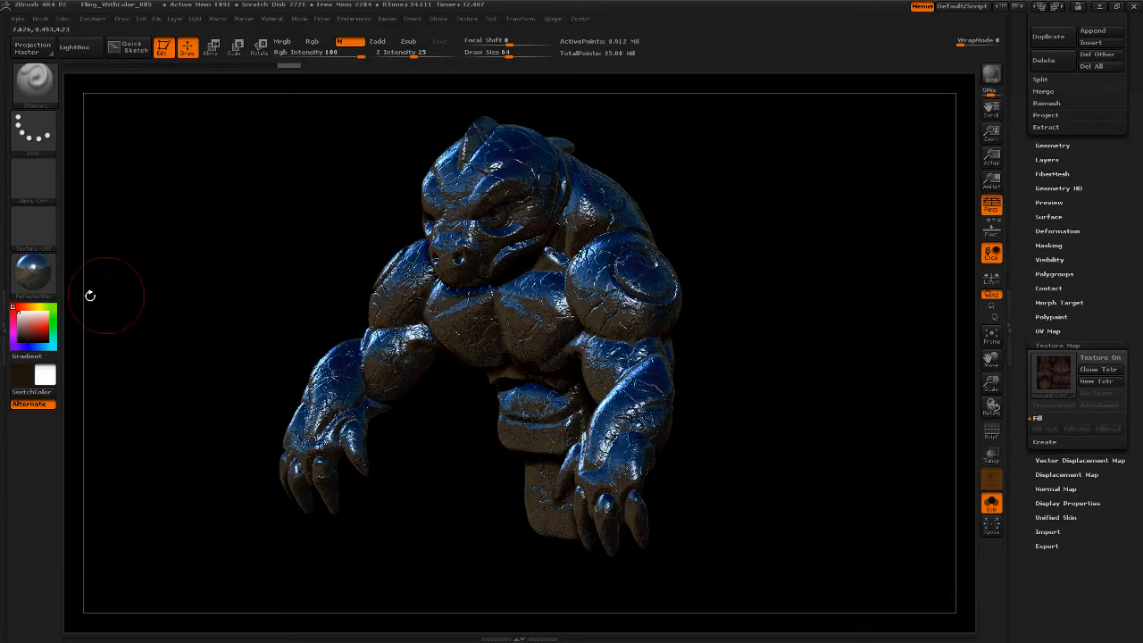
Step: Select the Flat Color material and fill the whole creature with it in material-only mode
left_click(34, 272)
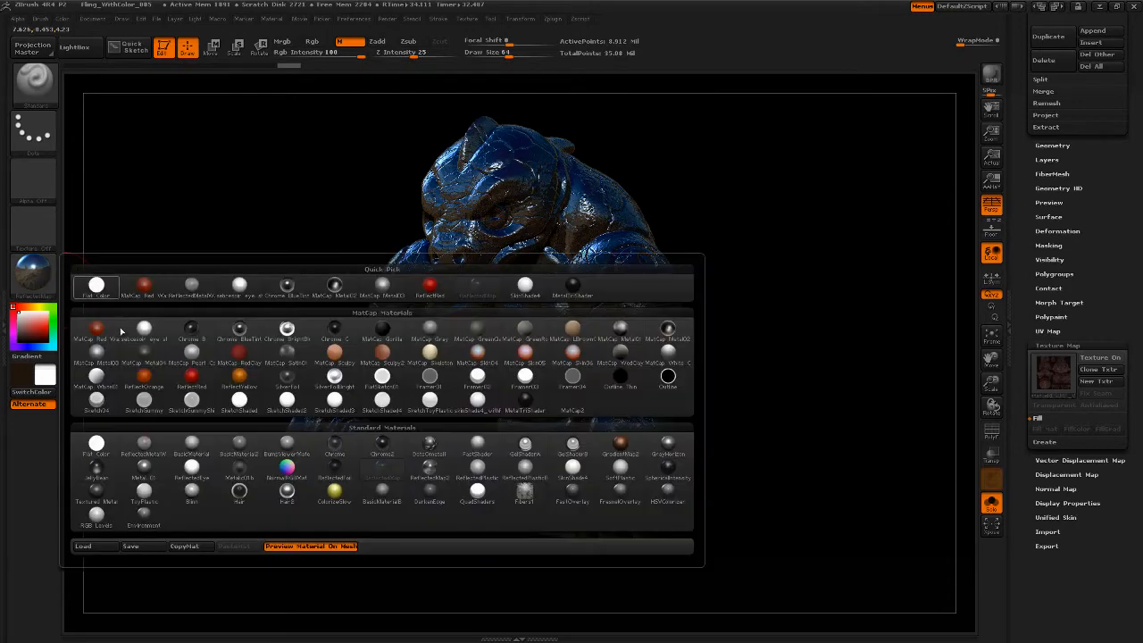
left_click(108, 449)
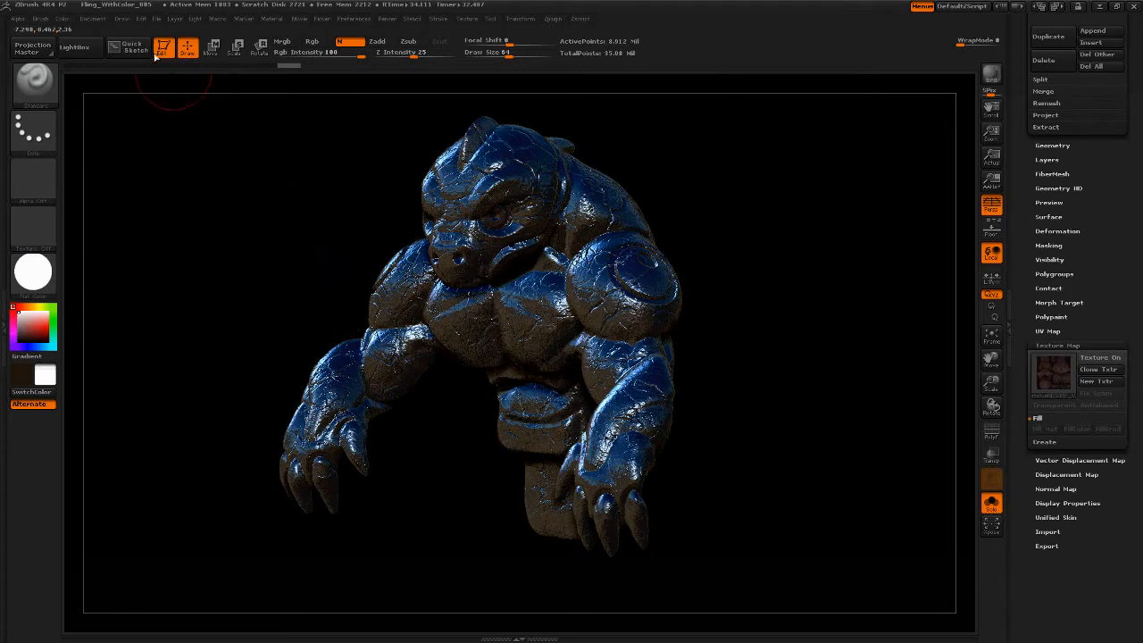
left_click(70, 20)
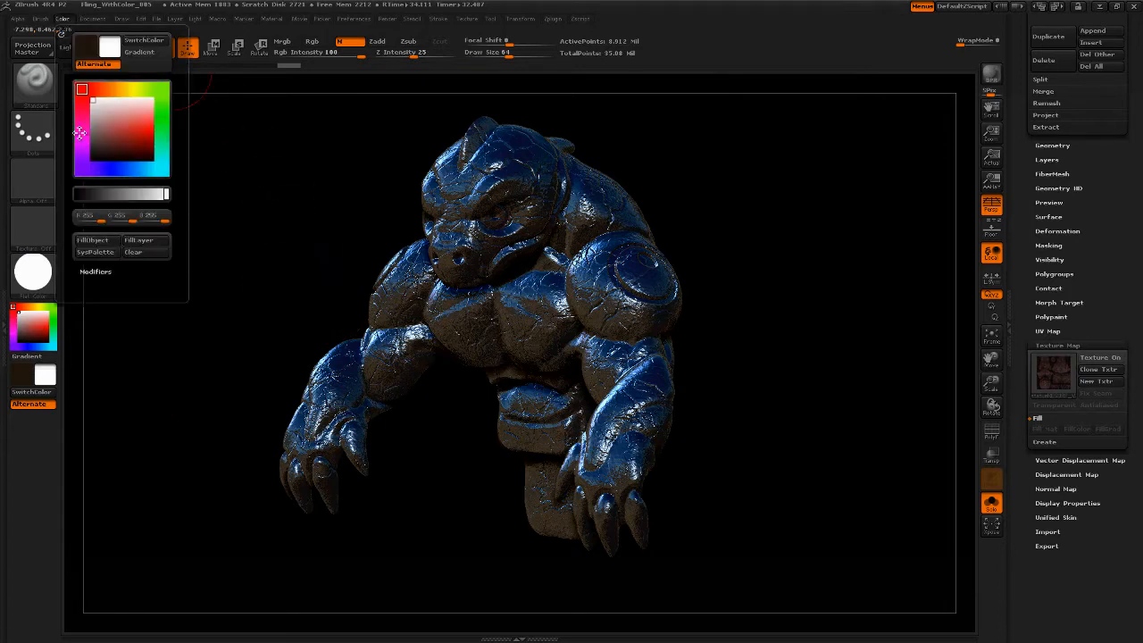
left_click(94, 240)
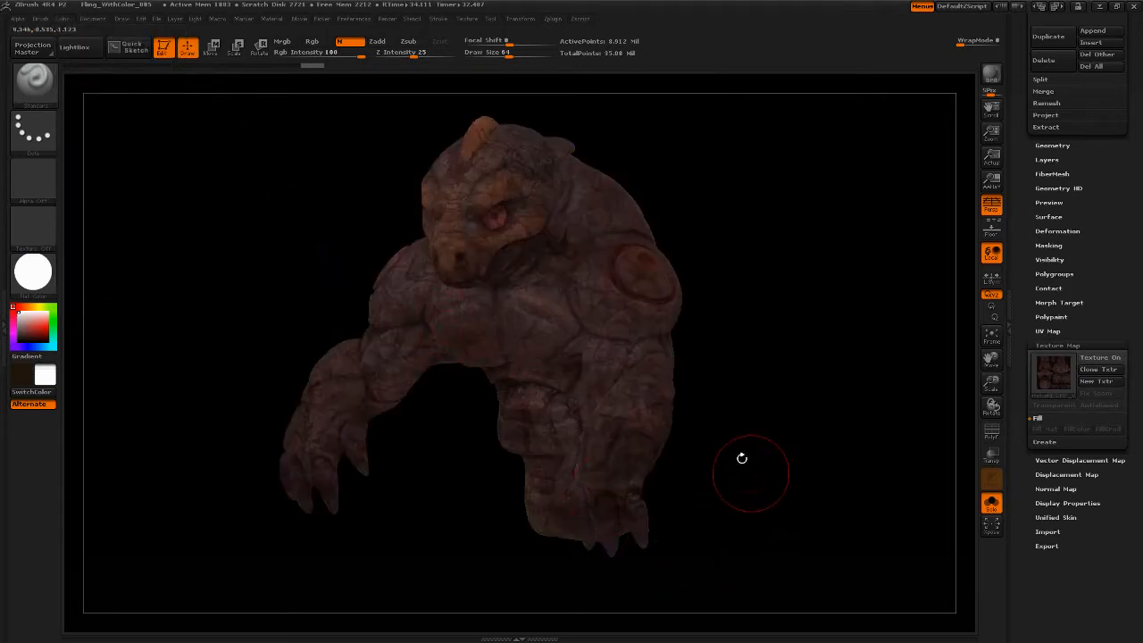
left_click_drag(785, 321, 671, 237)
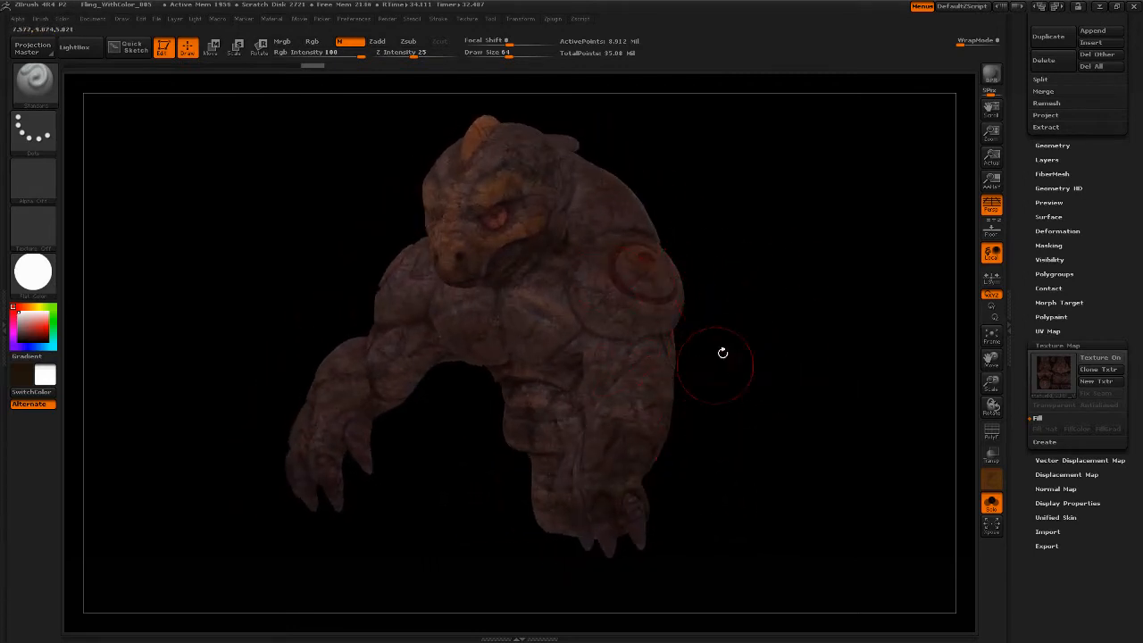
mouse_move(771, 387)
left_mouse_down()
mouse_move(781, 395)
mouse_move(771, 390)
left_mouse_up()
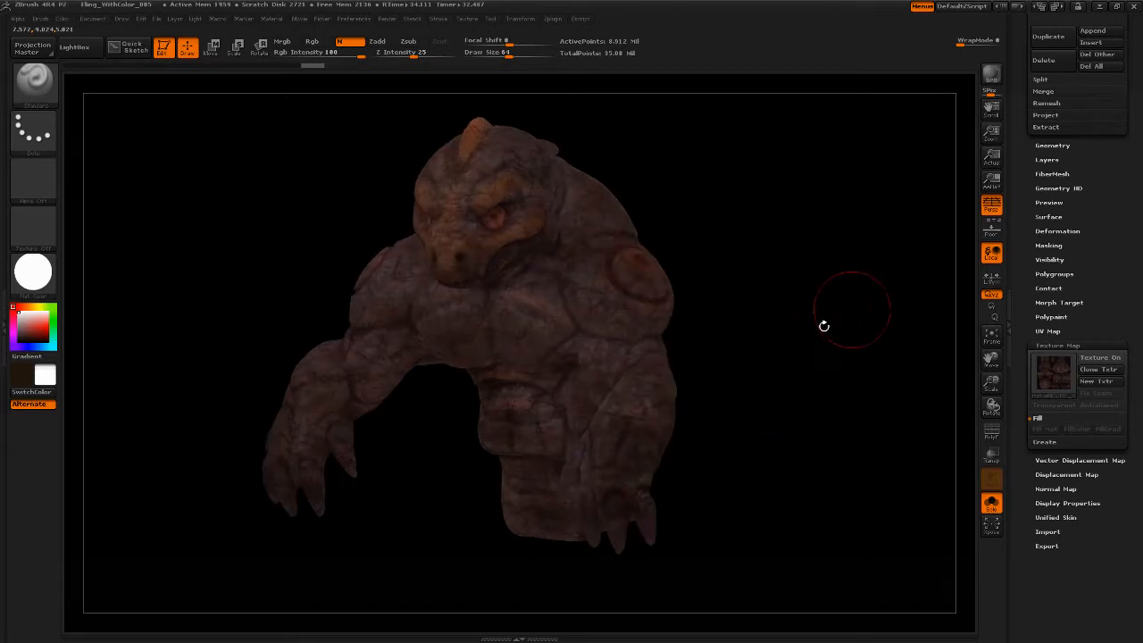
Step: Preview the creature in MatCap Red Wax, the eye shader, Chrome BlueTint, ReflectRed and SkinShade4
left_click(33, 272)
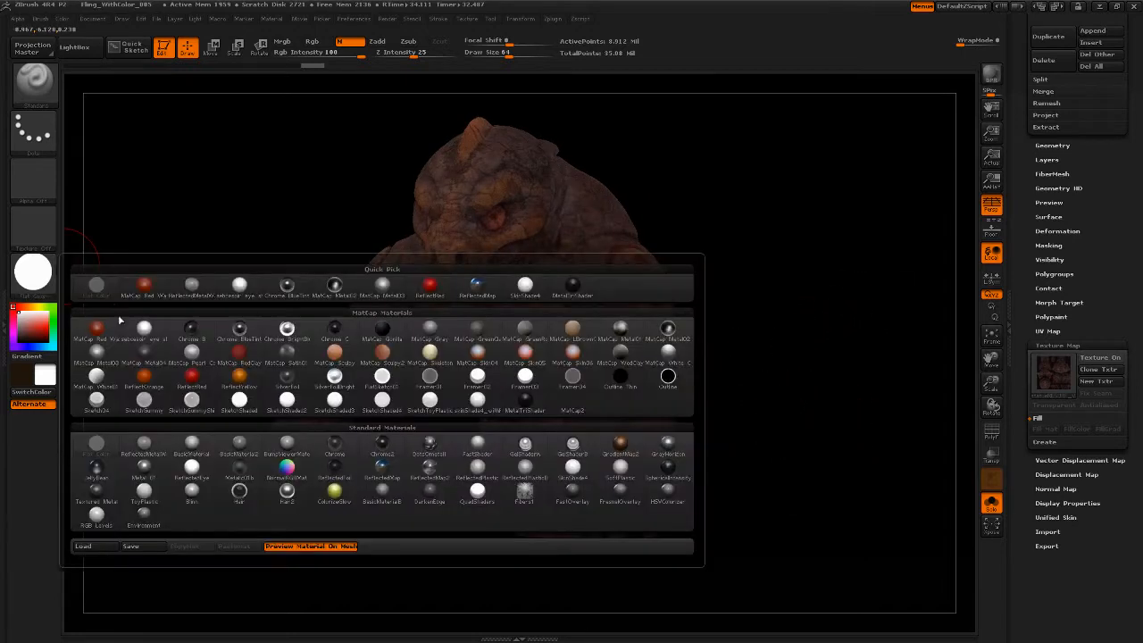
left_click(33, 273)
left_click(144, 284)
left_click(33, 273)
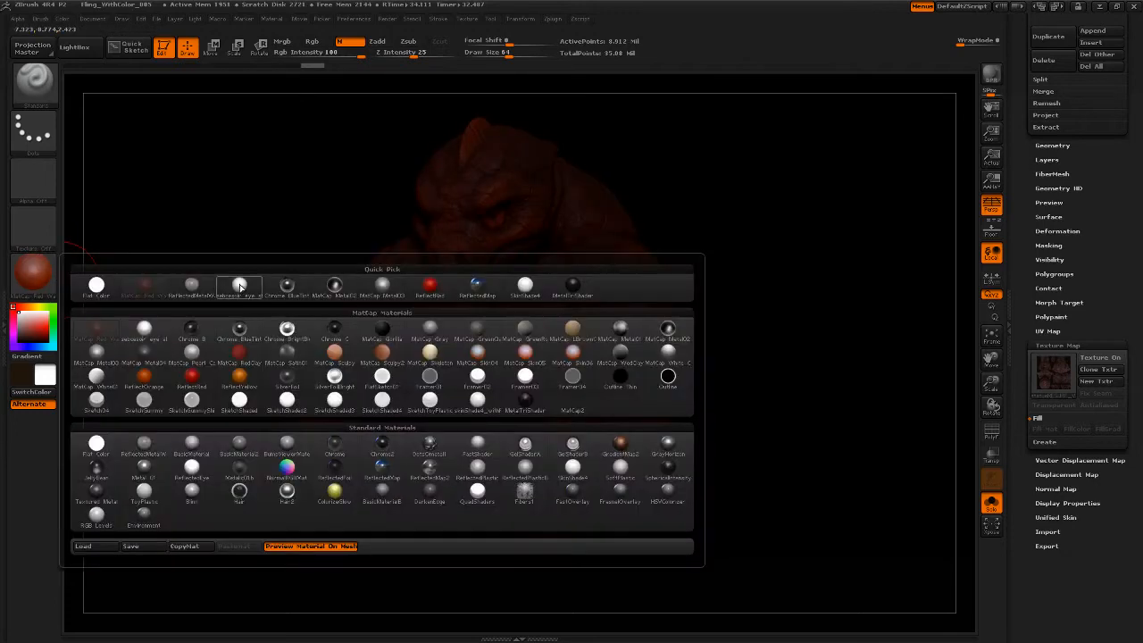
left_click(136, 332)
left_click(33, 272)
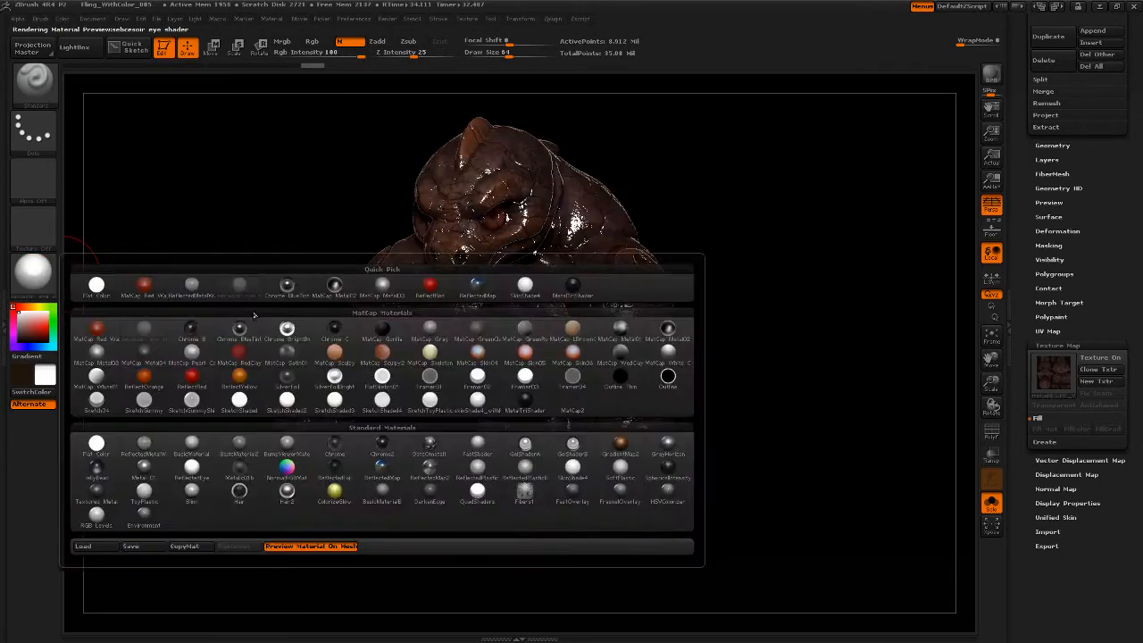
left_click(295, 289)
left_click(44, 278)
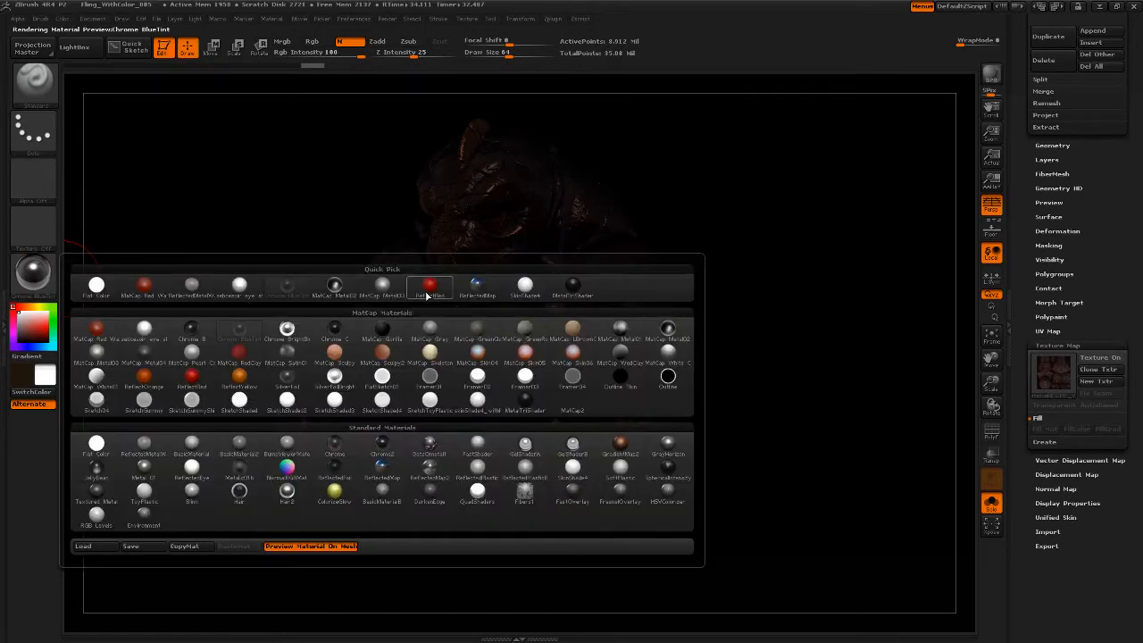
left_click(429, 288)
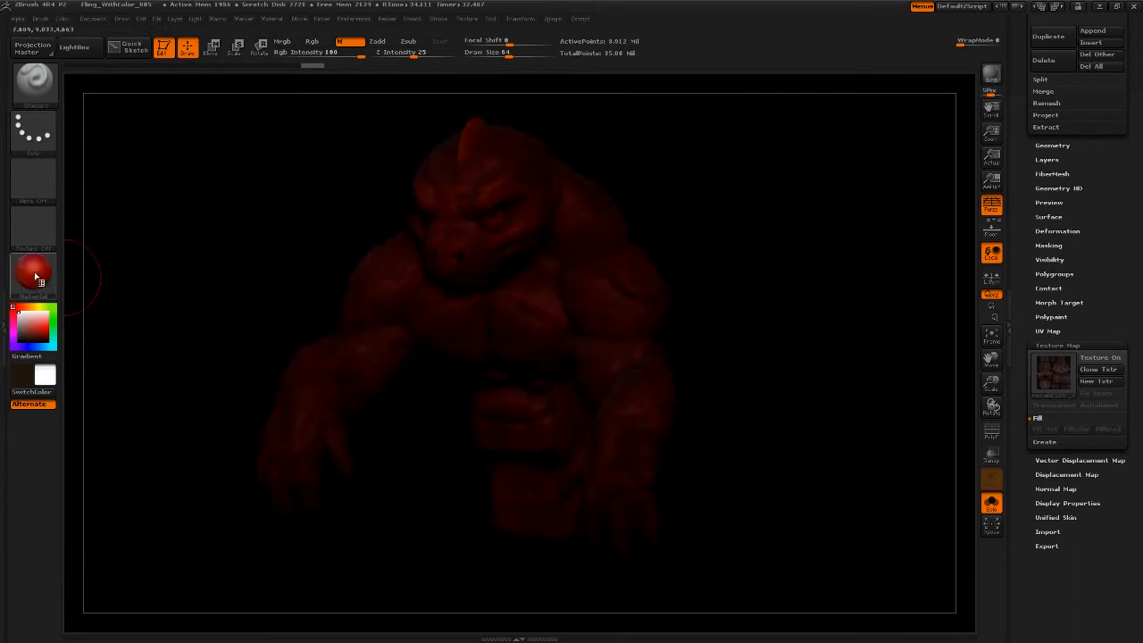
left_click(35, 277)
left_click(523, 288)
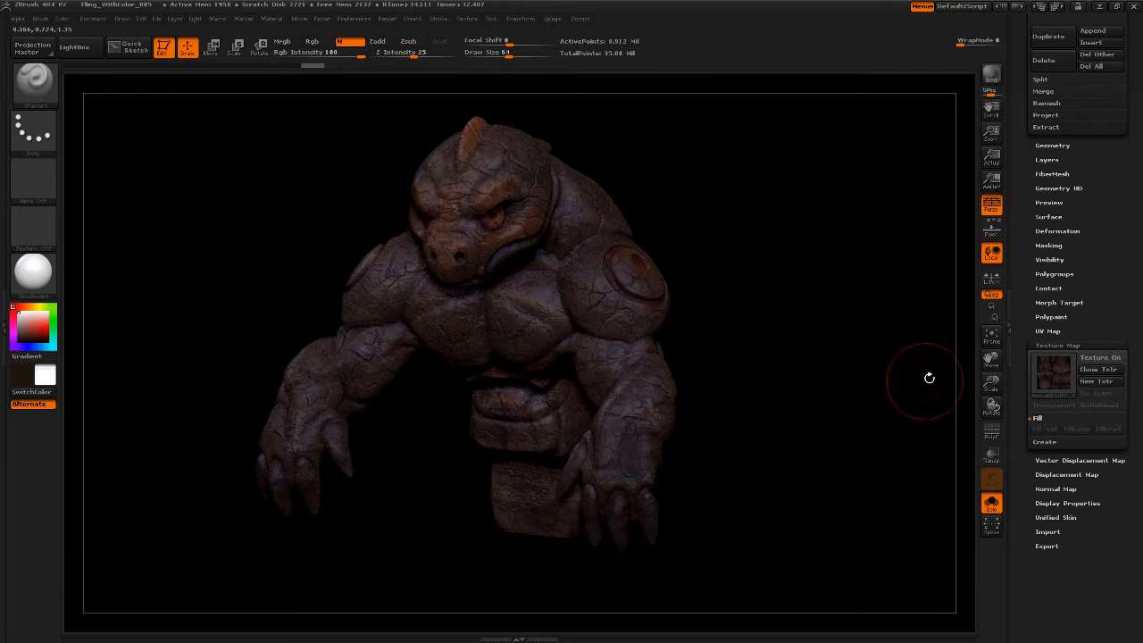
Step: Turn on the creature's texture map and test the Chrome BlueTint and MatCap Metal03 materials on it
left_click(1099, 358)
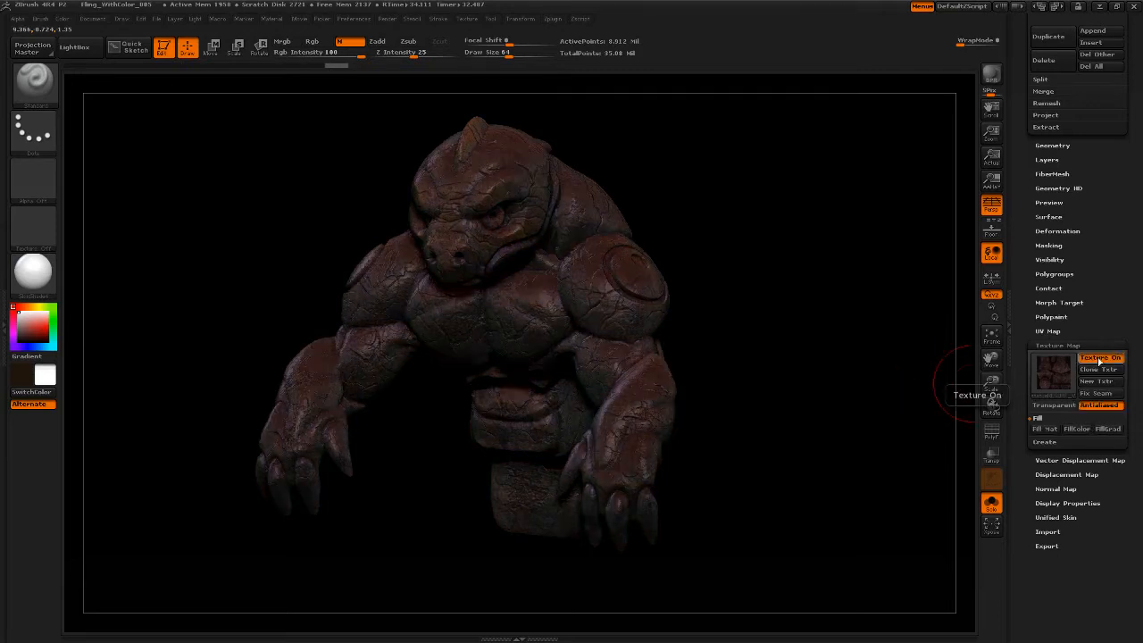
left_click(34, 272)
left_click(278, 285)
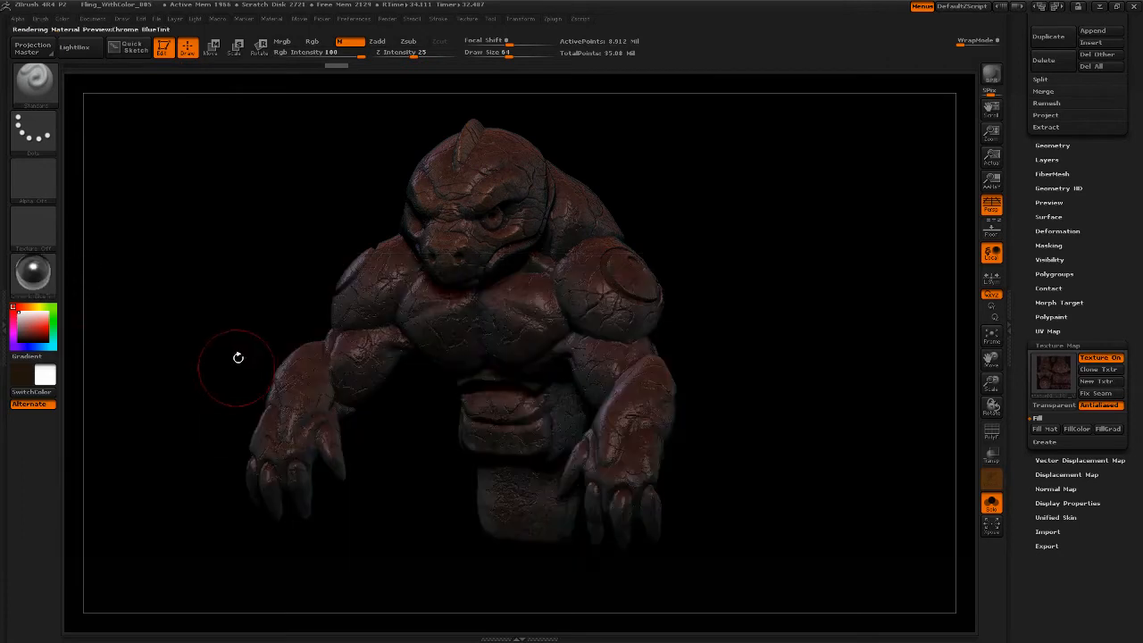
left_click(34, 273)
left_click(390, 295)
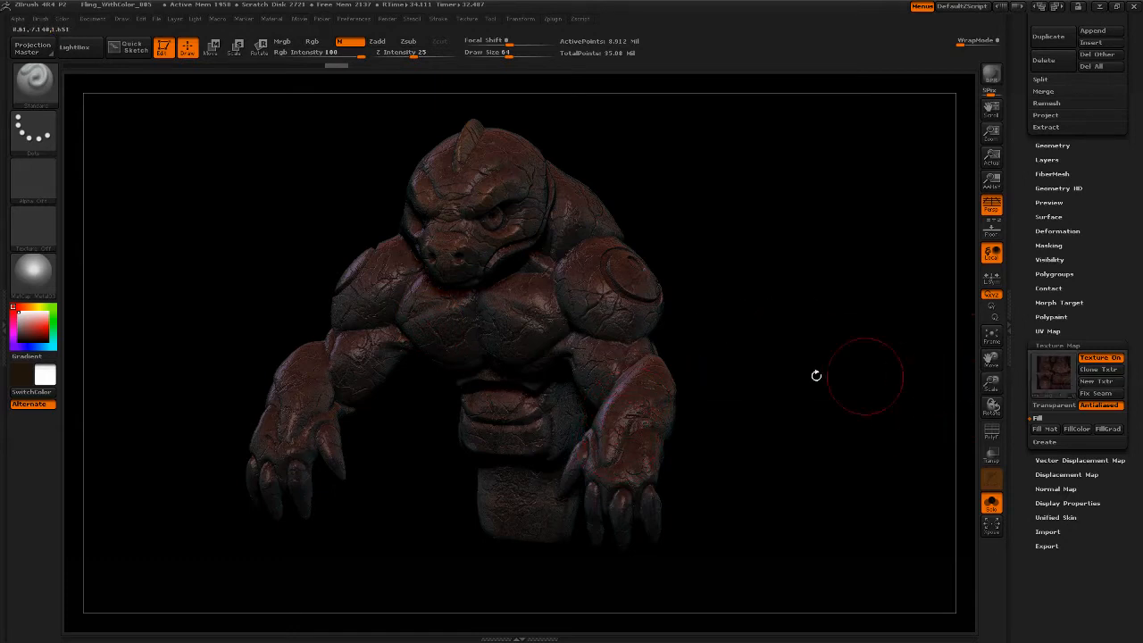
Step: Test the ReflectedMap, SkinShade4 and MetalTriShader materials on the textured creature
left_click(52, 274)
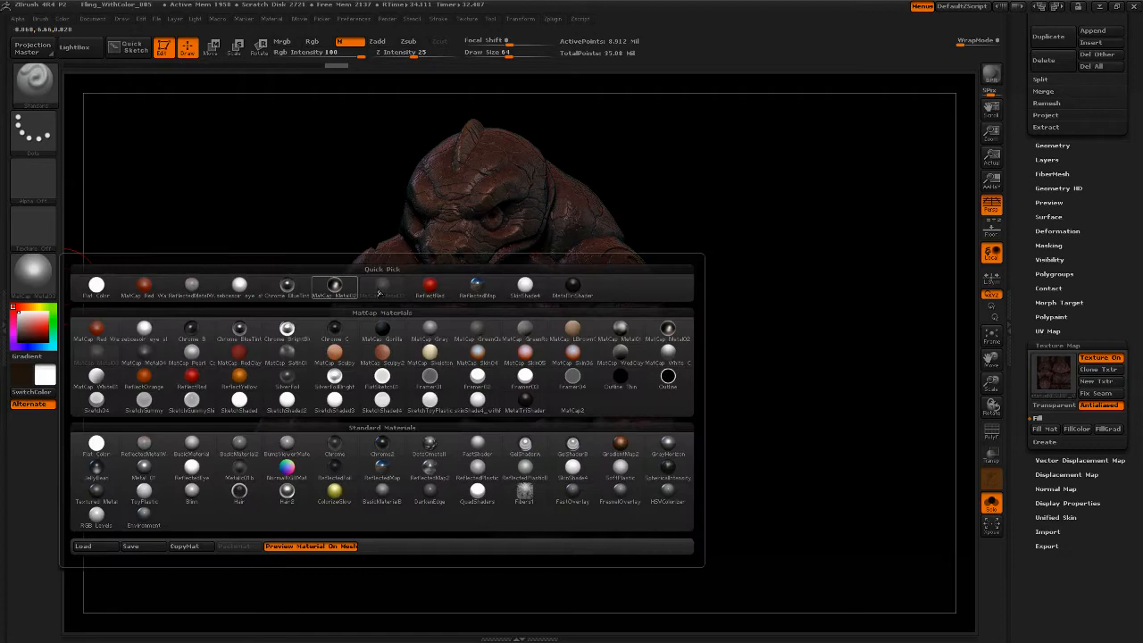
left_click(481, 287)
left_click(36, 272)
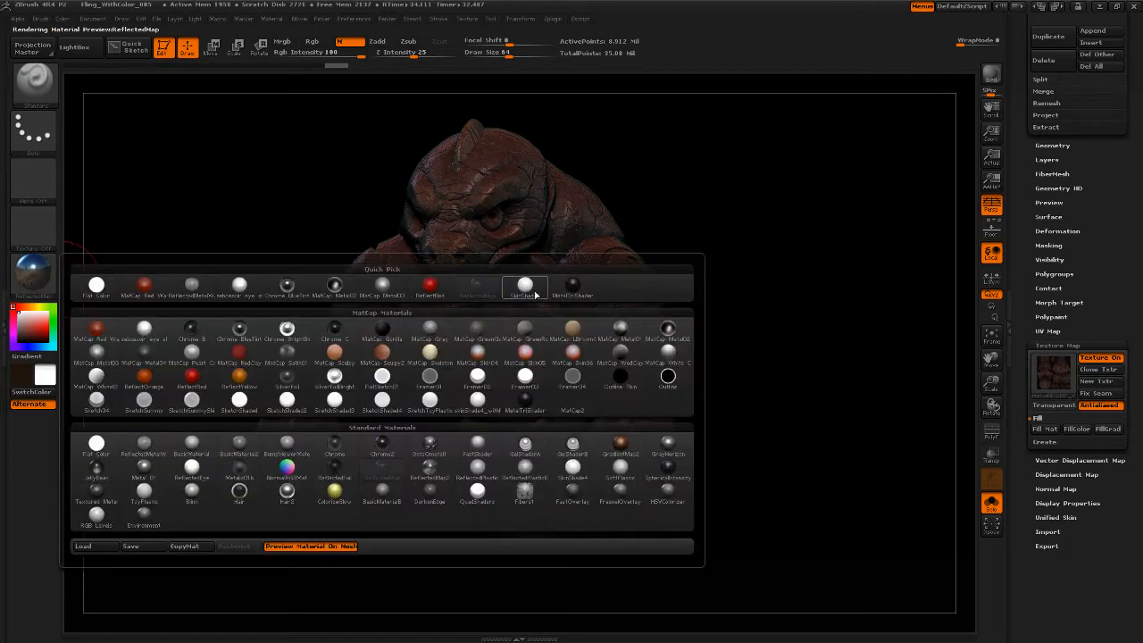
left_click(525, 285)
left_click(34, 272)
left_click(572, 285)
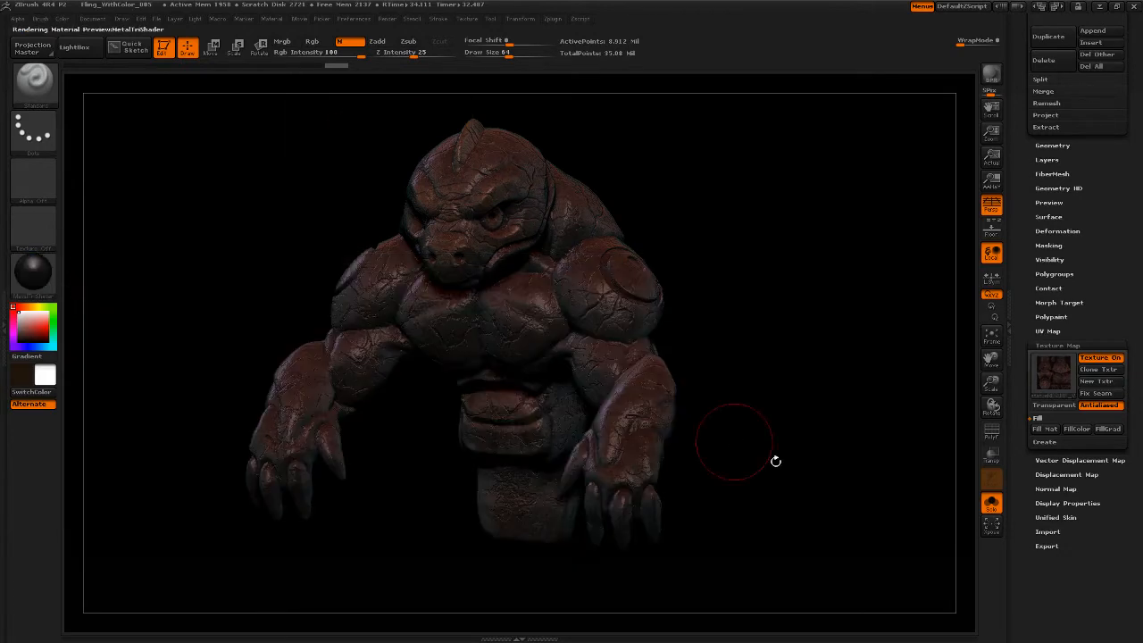
Step: Select the Flat Color material and apply it to the textured creature with the texture map's Fill Mat command
left_click(1041, 420)
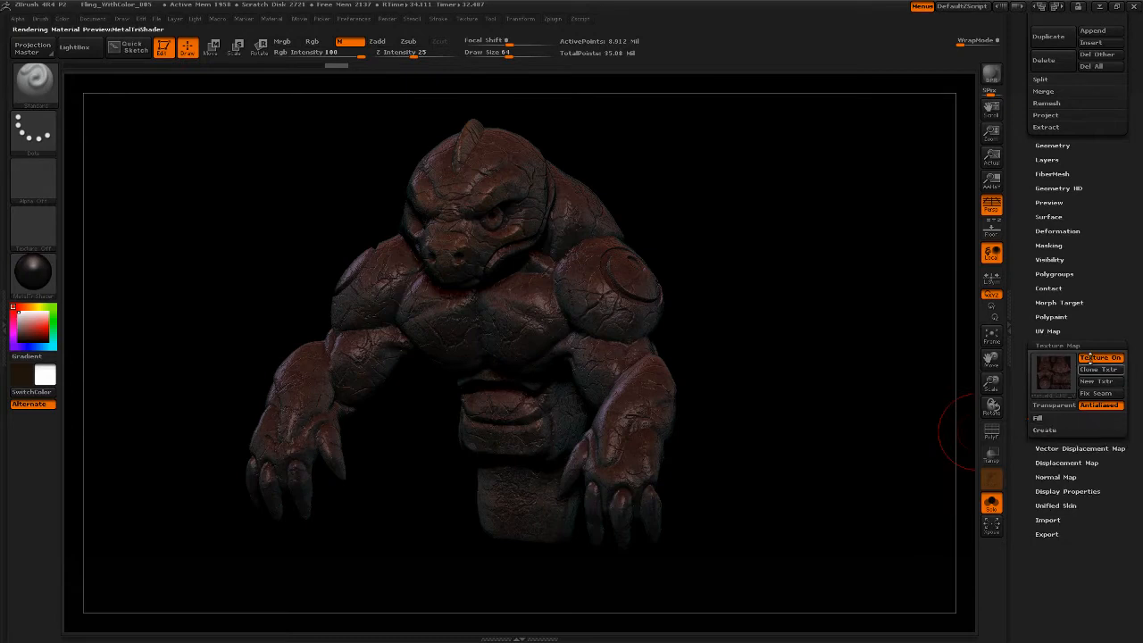
left_click(1042, 420)
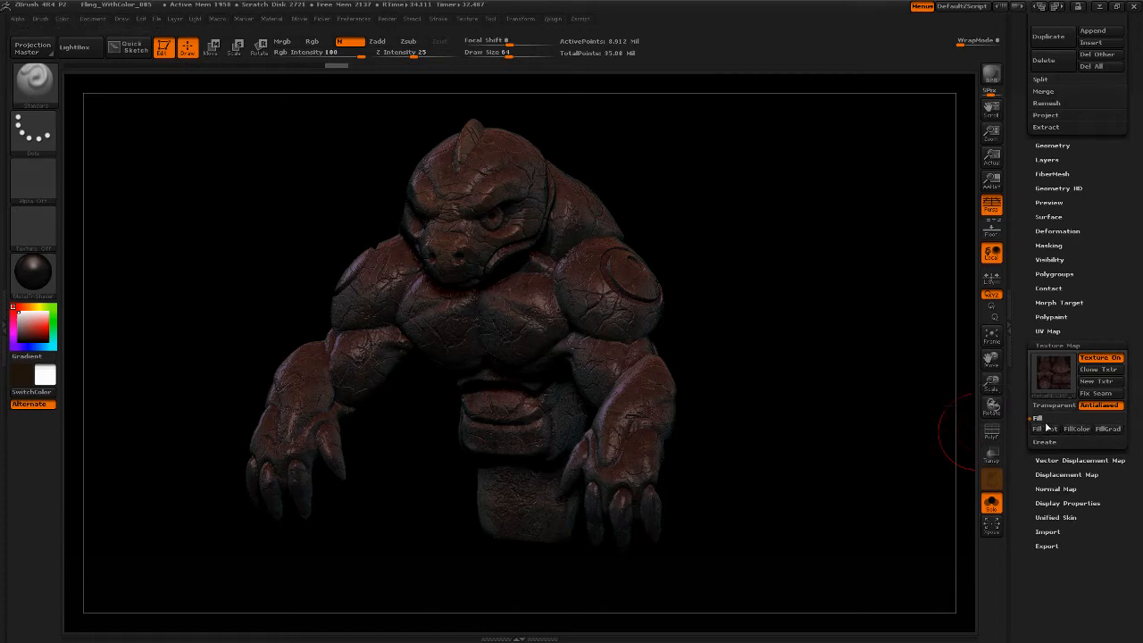
left_click(33, 270)
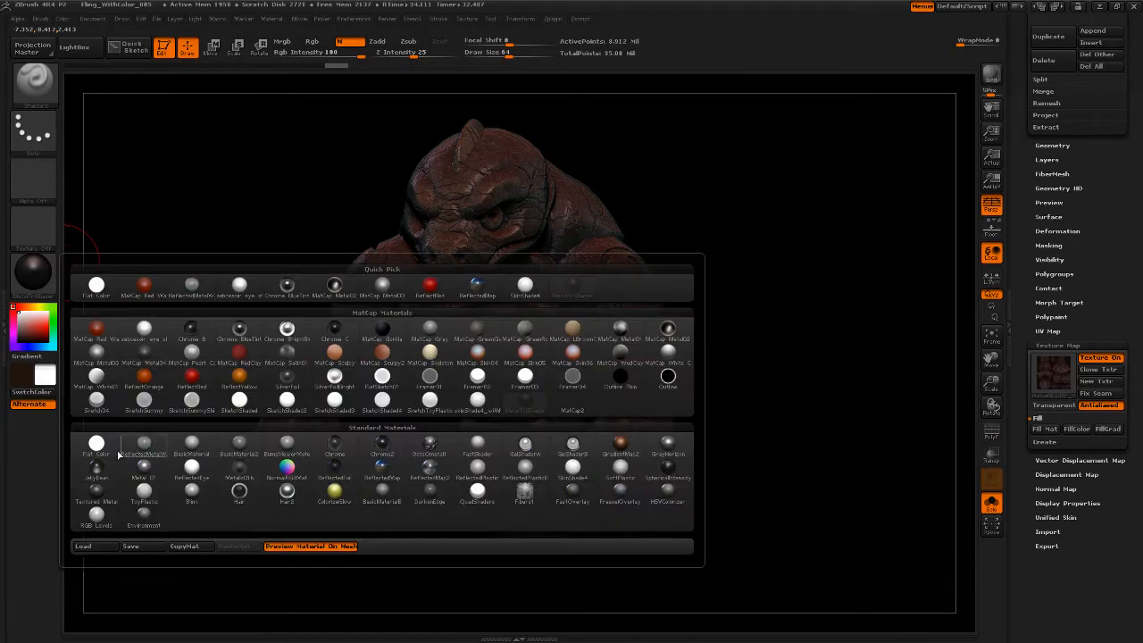
left_click(99, 445)
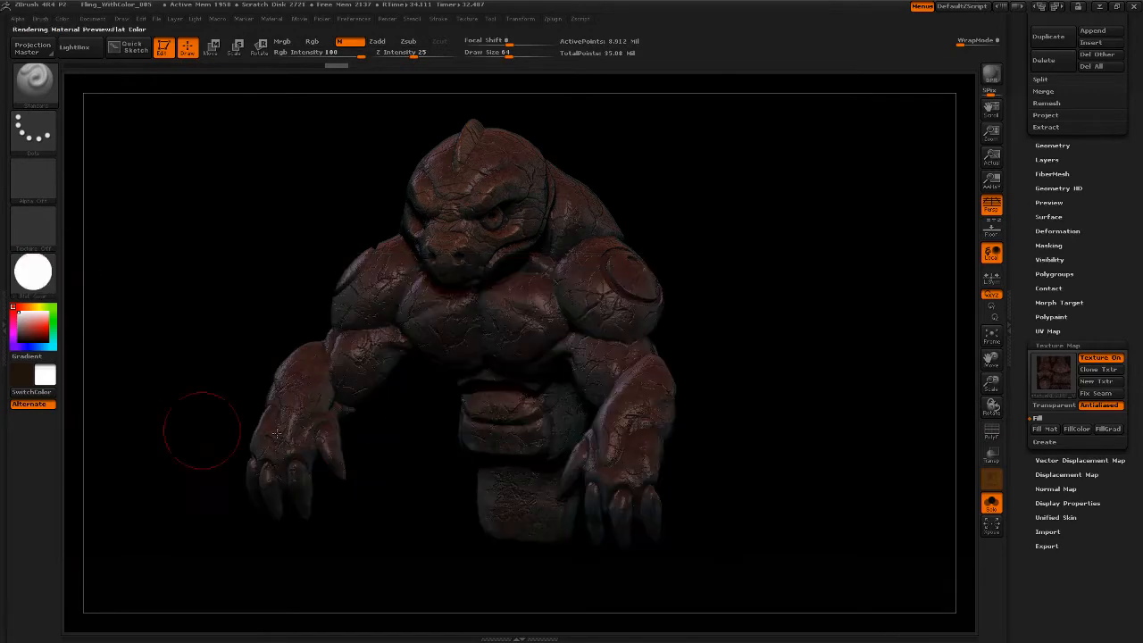
left_click(1047, 430)
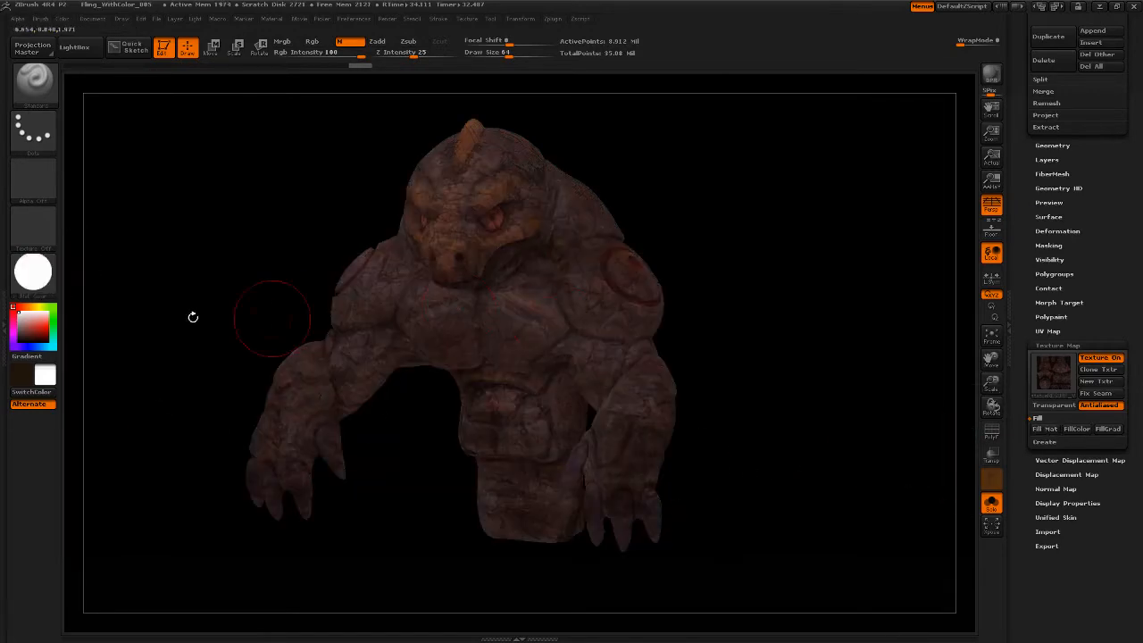
Step: Preview the textured creature in Chrome BlueTint, MatCap Metal02, MatCap Metal03, MatCap Sculpy2 and Framer02
left_click(33, 271)
left_click(288, 288)
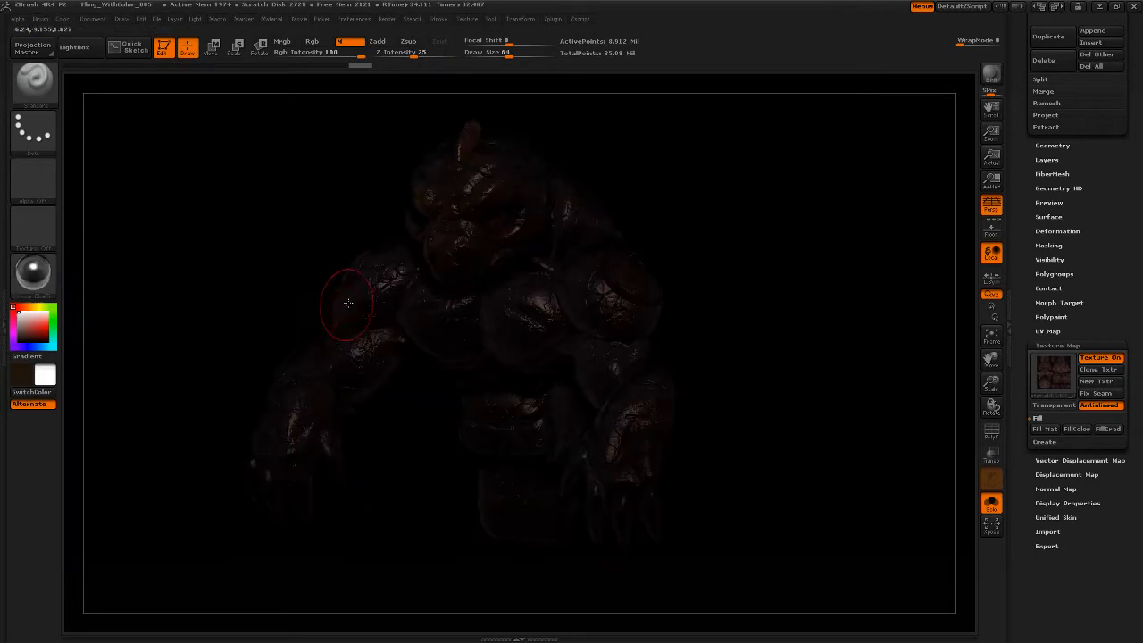
left_click(33, 271)
left_click(334, 288)
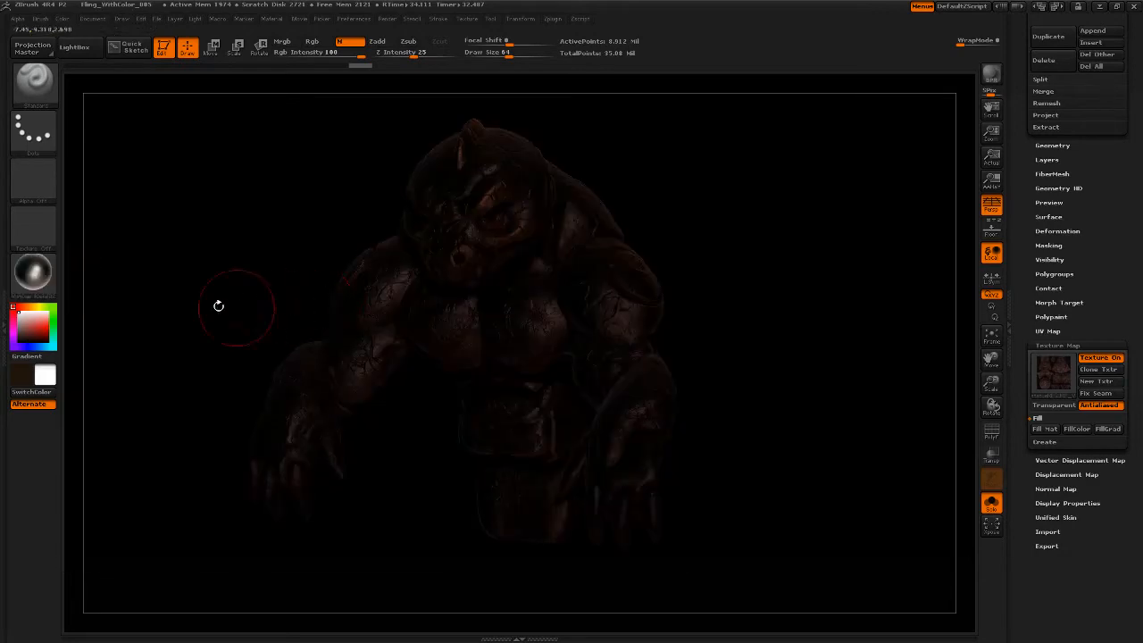
left_click(33, 270)
left_click(382, 287)
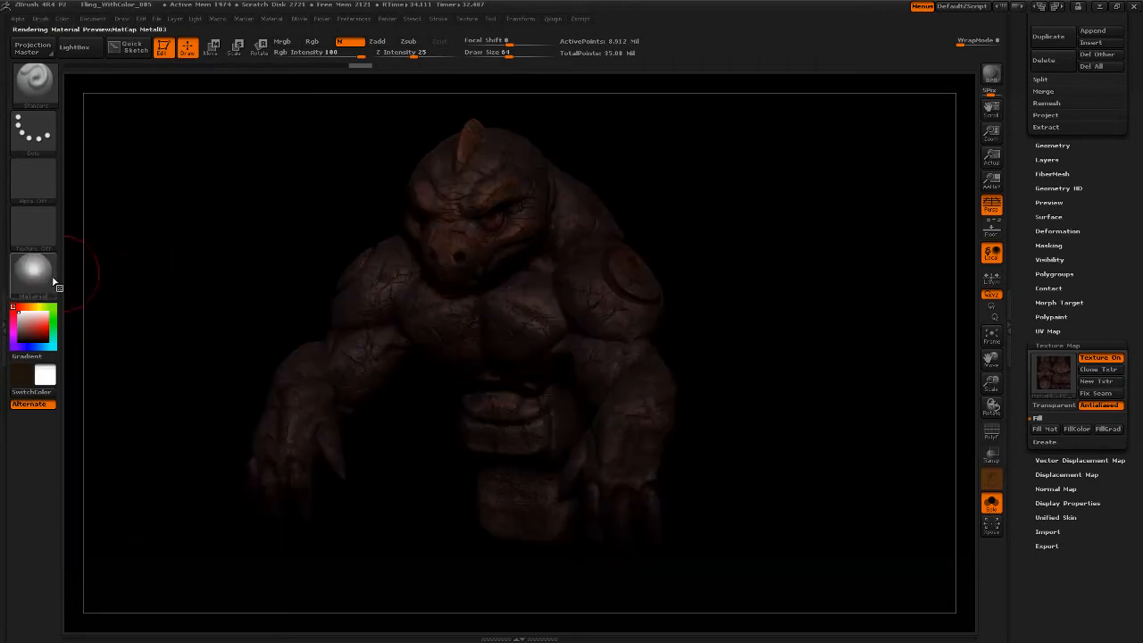
left_click(46, 279)
left_click(383, 359)
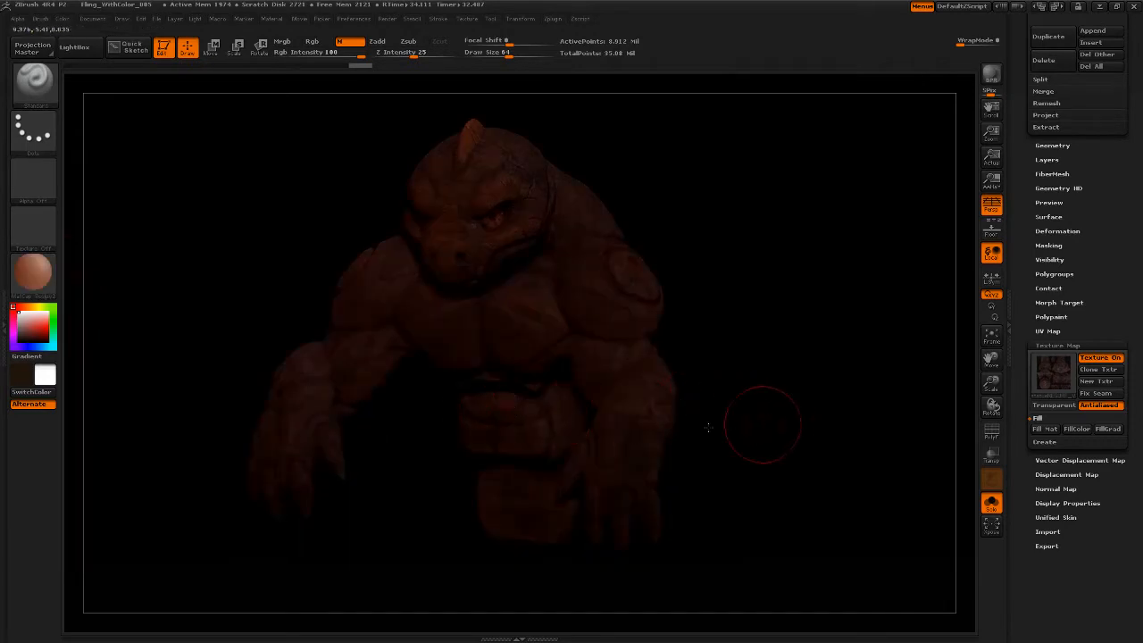
left_click(33, 271)
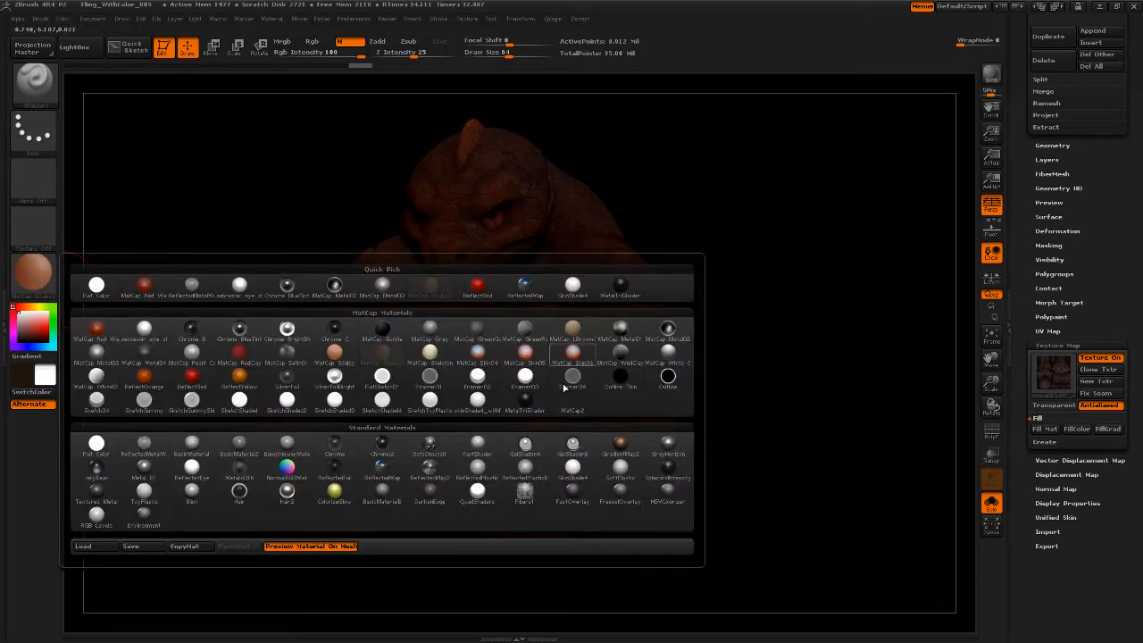
left_click(478, 376)
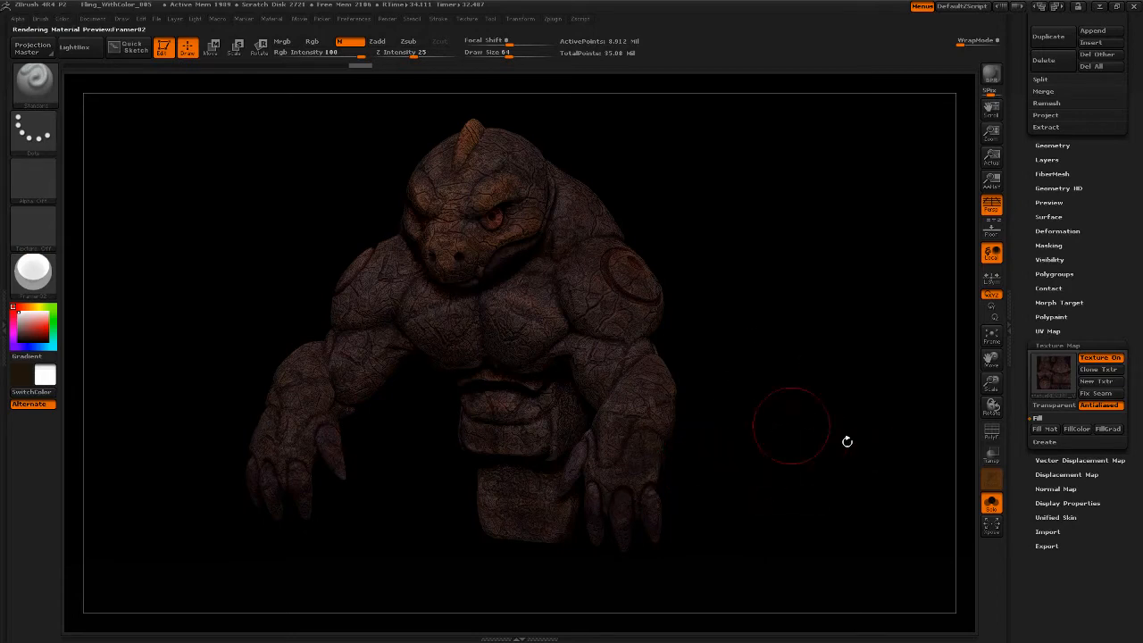
Step: Preview the ReflectedMap and FastShader materials on the textured creature
left_click_drag(782, 416, 791, 401, "shift")
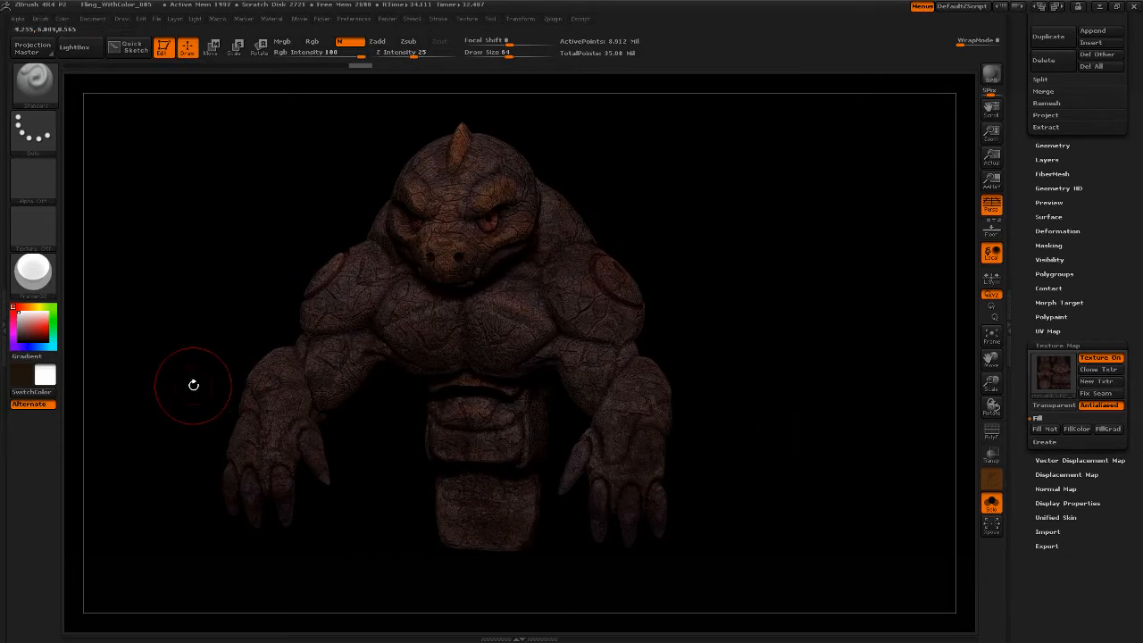
left_click(33, 272)
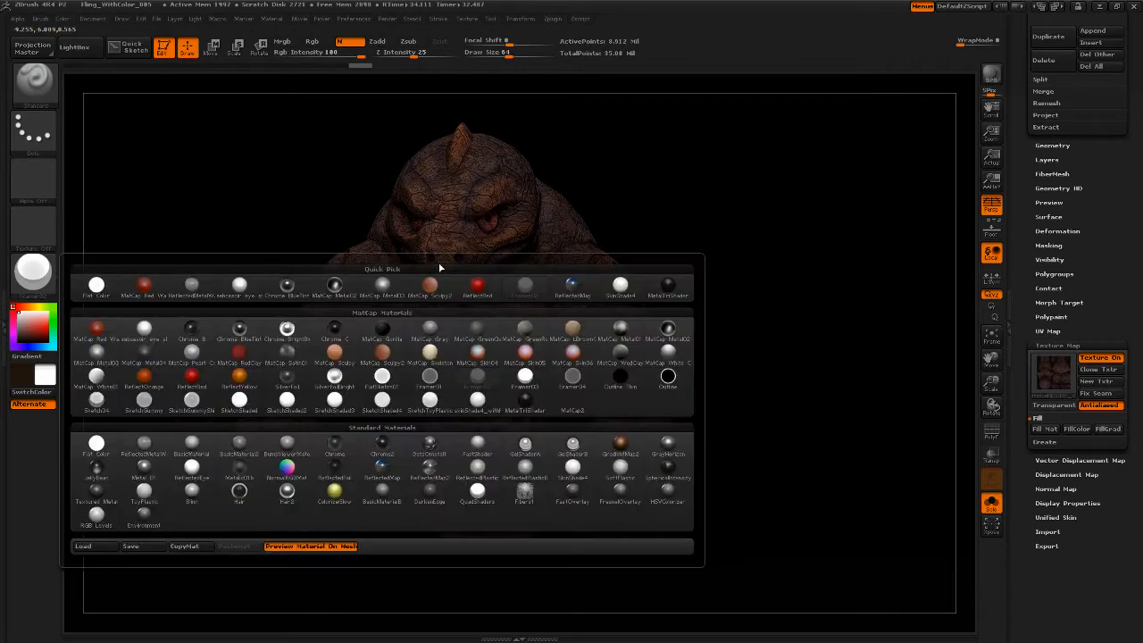
left_click(576, 293)
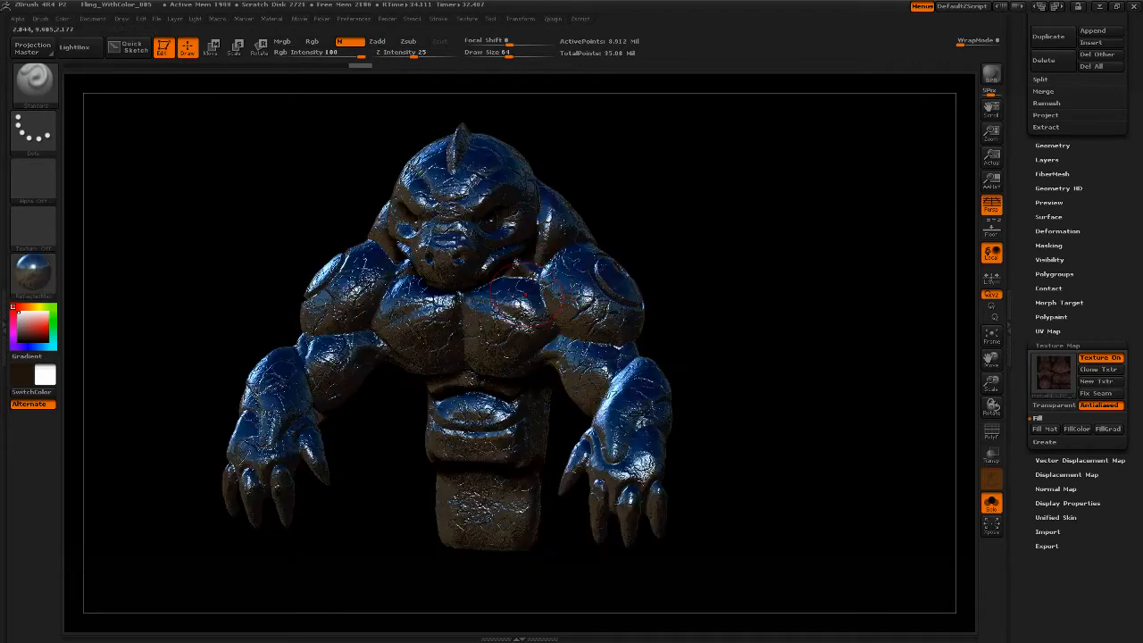
left_click(33, 270)
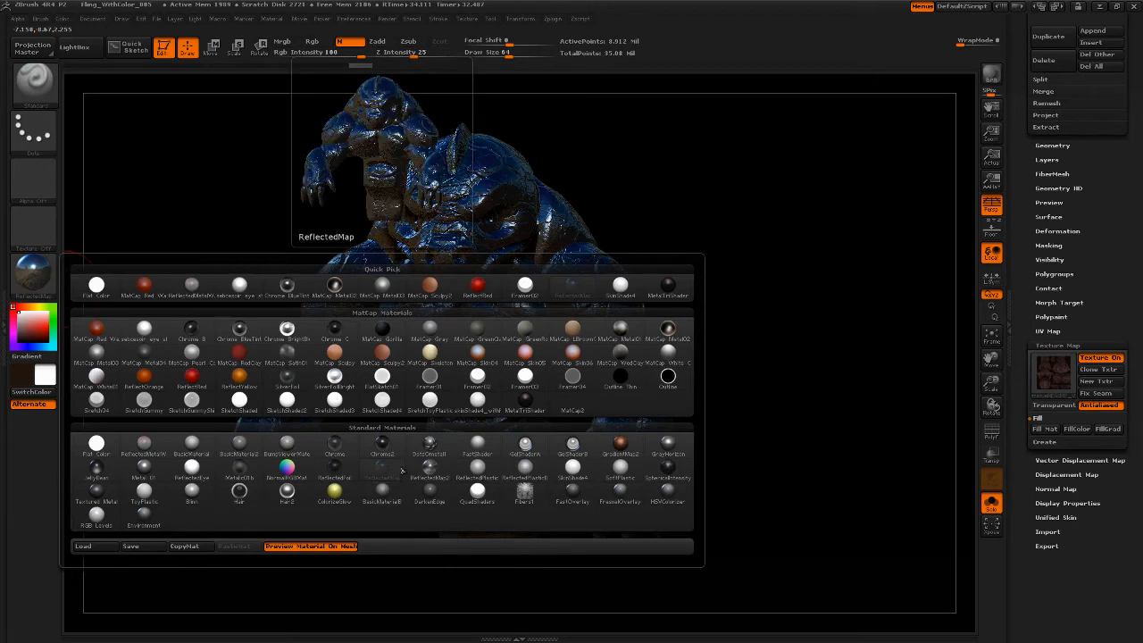
left_click(478, 442)
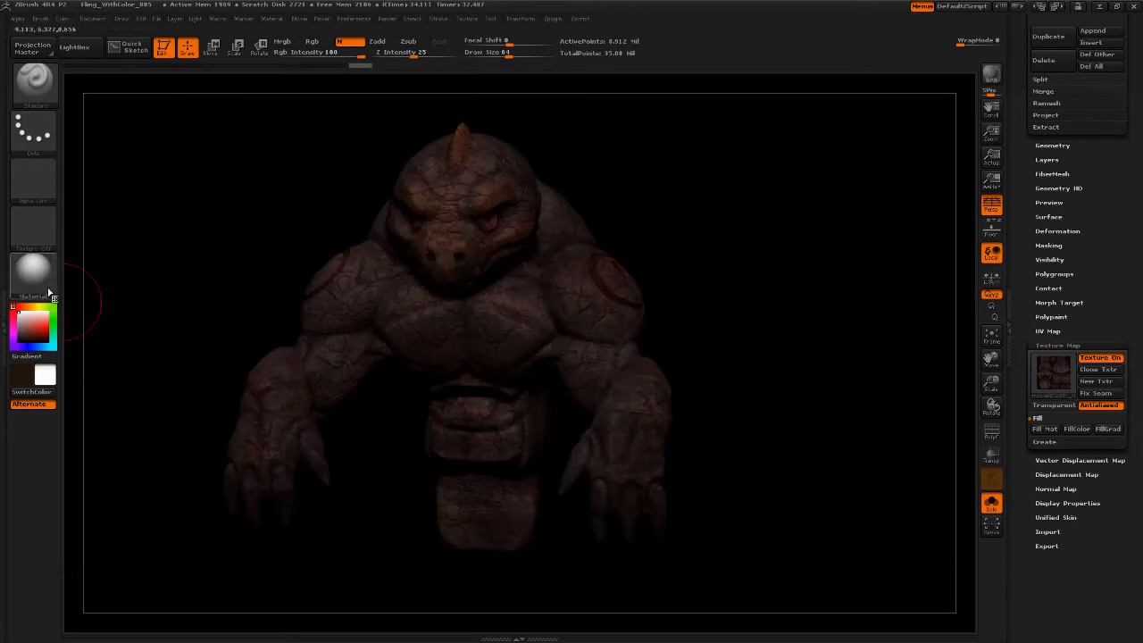
Step: Select the ReflectedMap material and apply it to the textured creature with the texture map's Fill Mat command
left_click(33, 272)
left_click(386, 494)
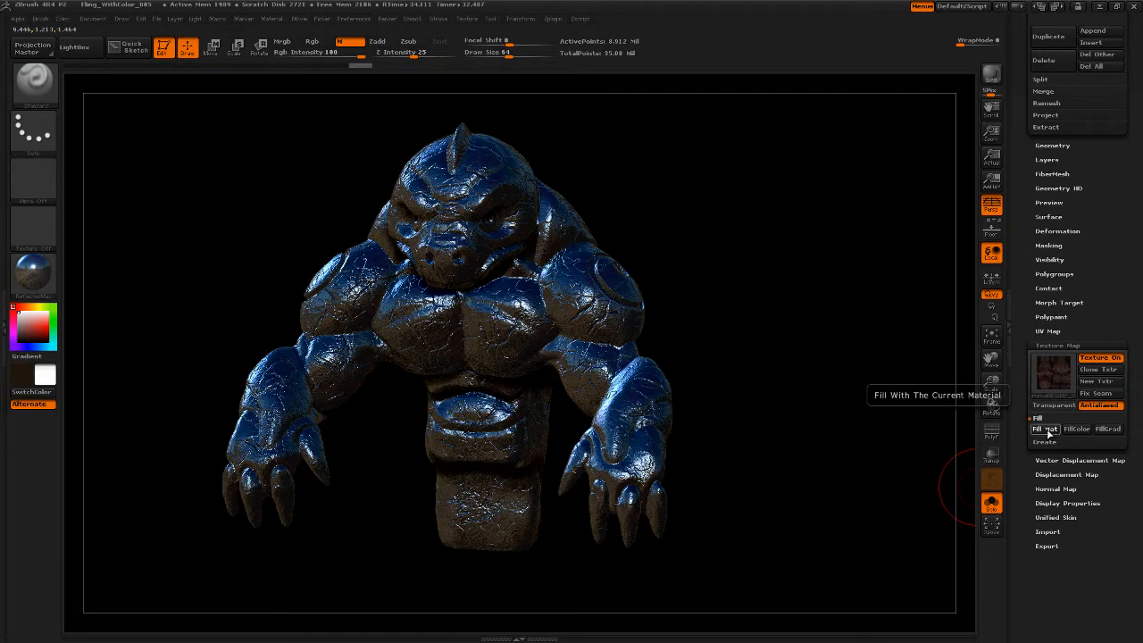
Step: Test the Chrome BlueTint and MatCap Metal03 materials on the creature filled with ReflectedMap
left_click(34, 272)
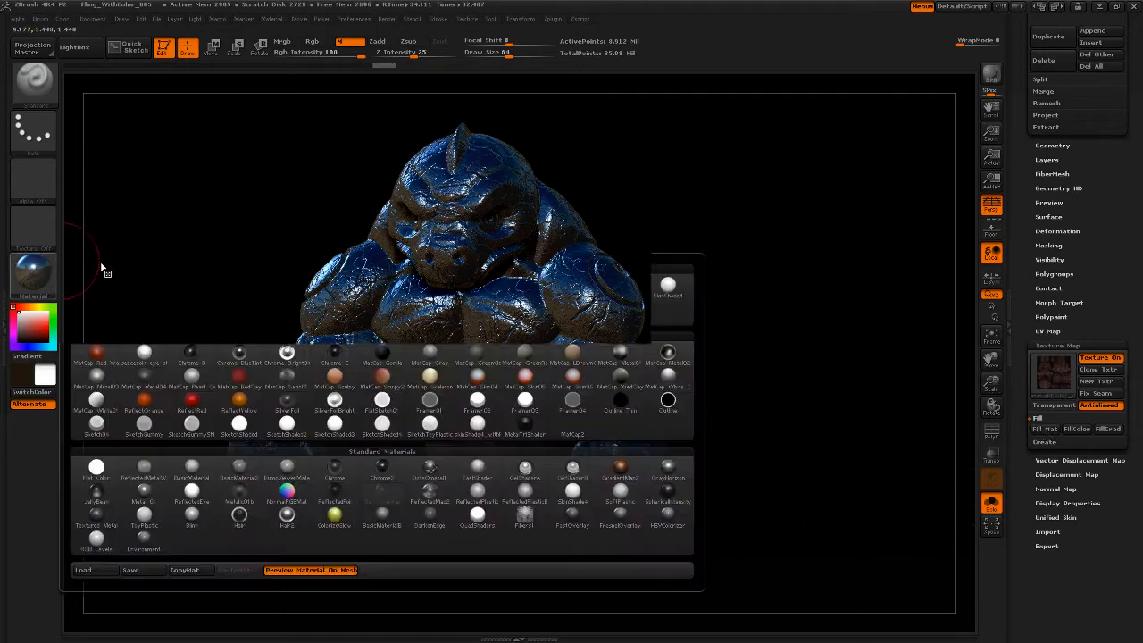
left_click(292, 288)
left_click(34, 272)
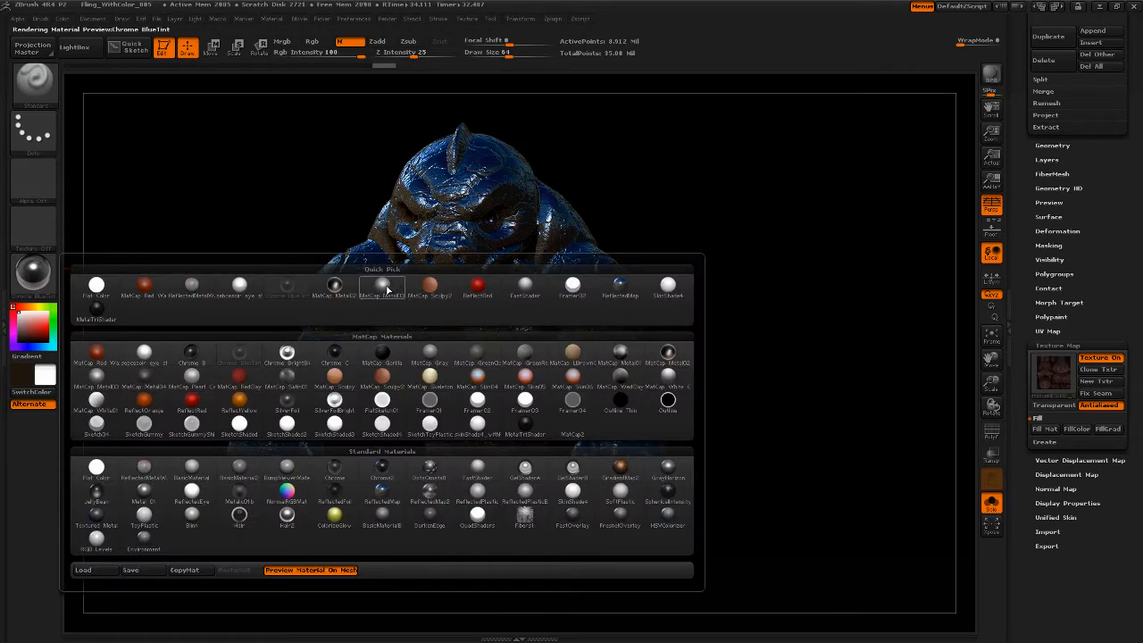
left_click(382, 286)
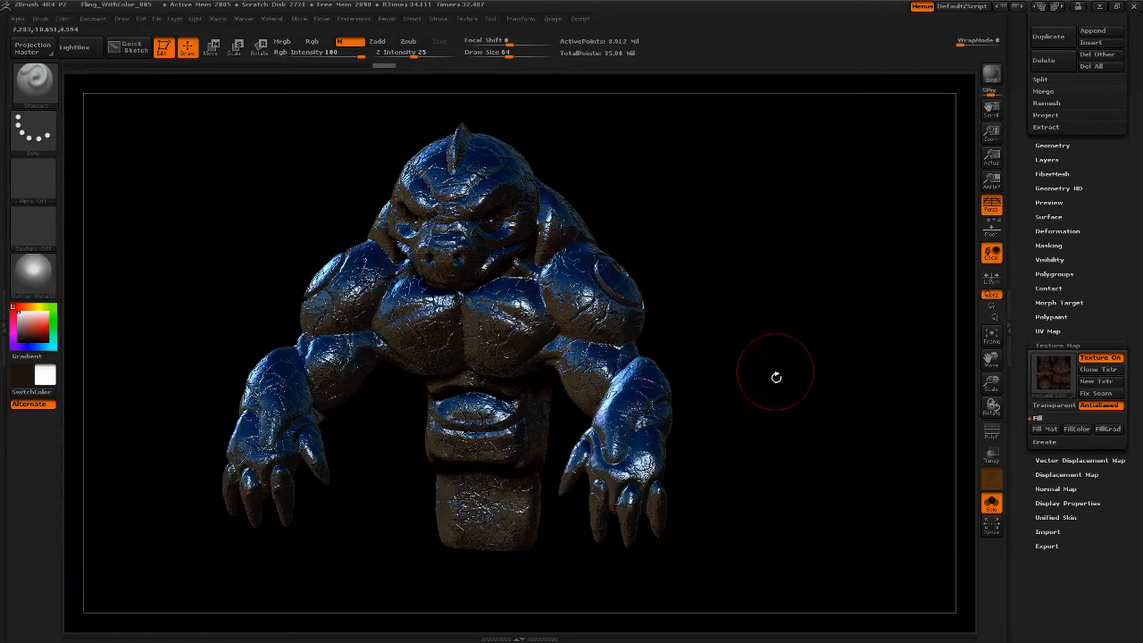
left_click_drag(773, 396, 702, 363)
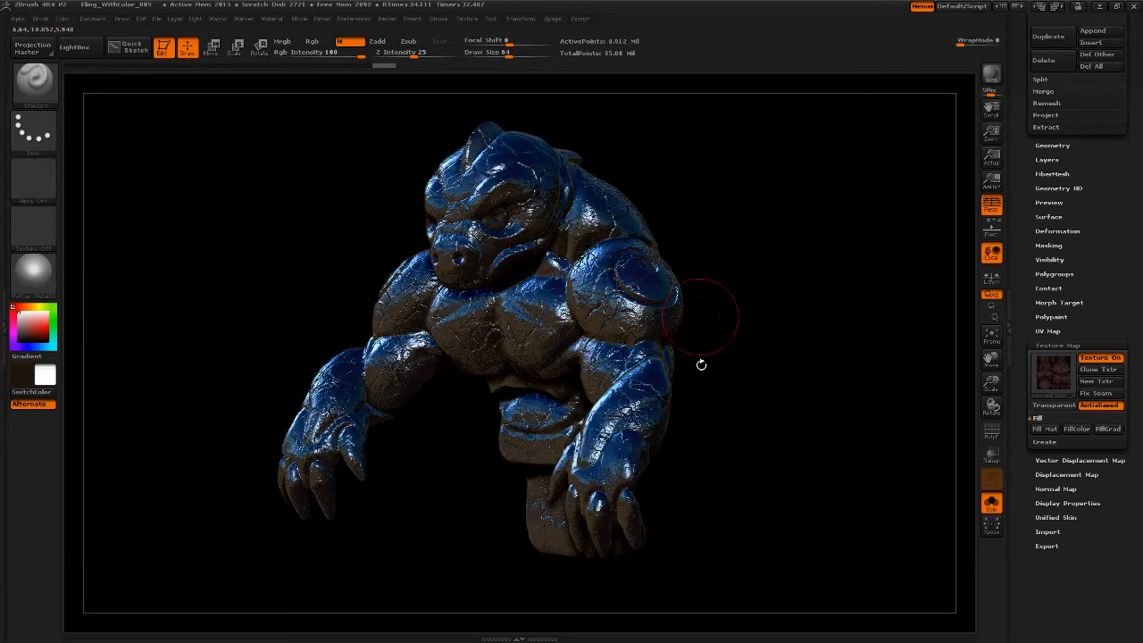
left_click_drag(791, 392, 77, 286)
Step: Make ReflectedMap the current material again and view the creature from the front three-quarter angle
left_click(34, 273)
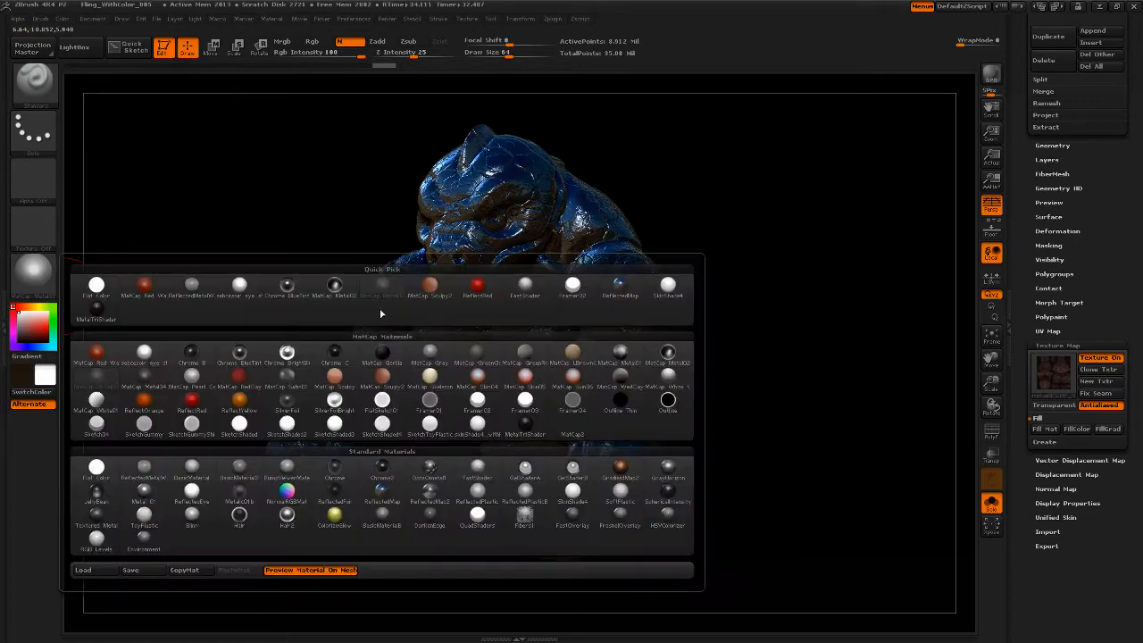
left_click(381, 490)
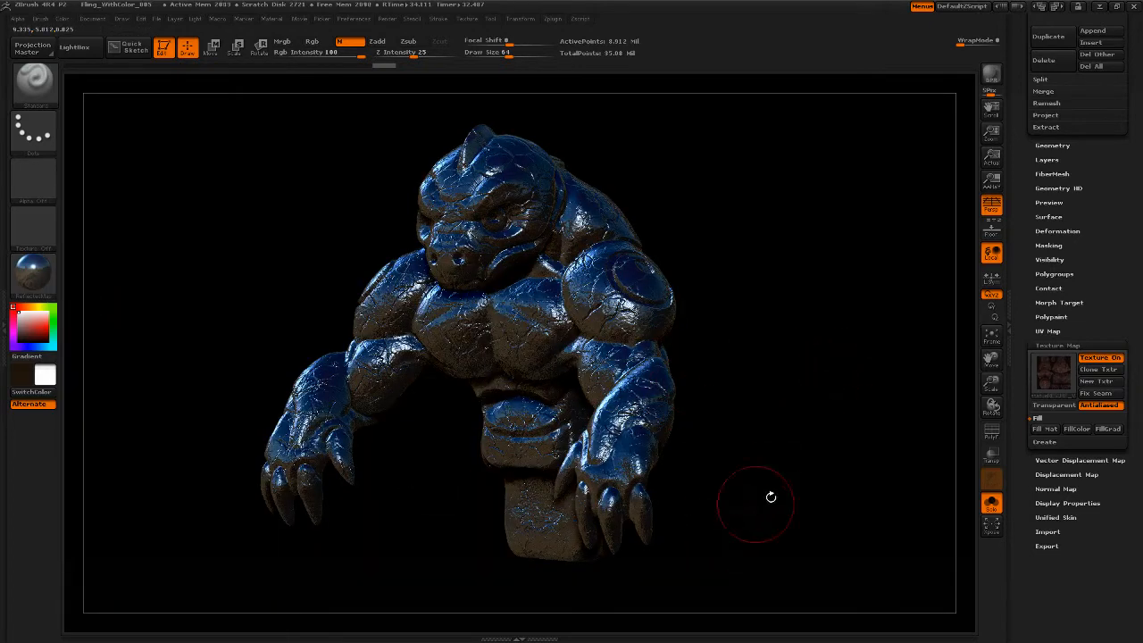
left_click_drag(773, 361, 798, 361)
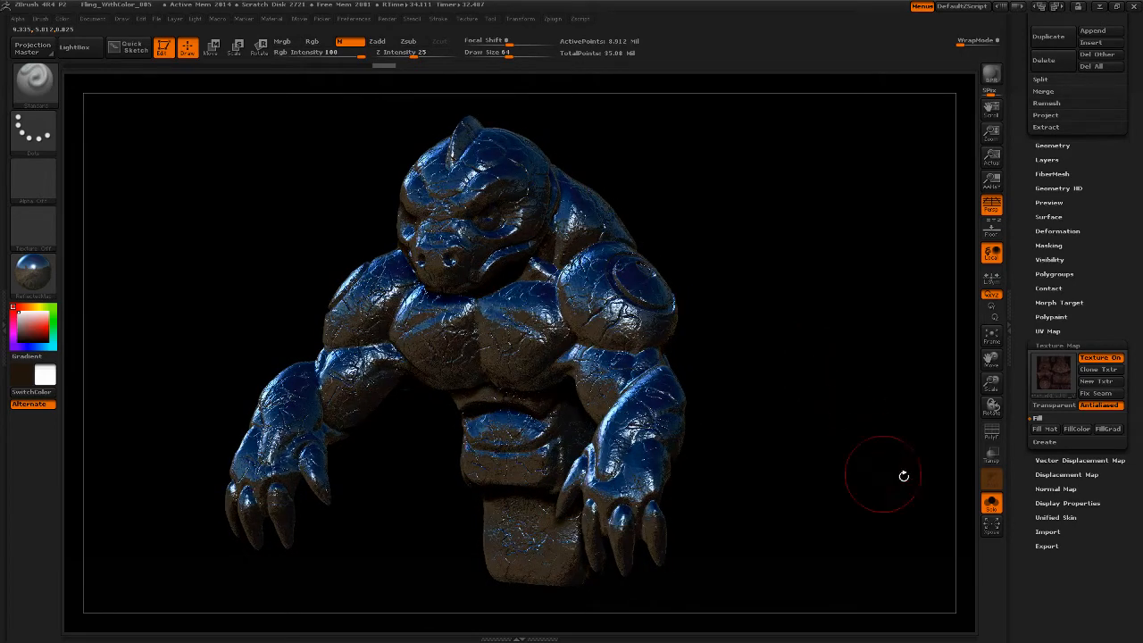
Step: Dock the Material palette above the Tool palette for access to the ReflectedMap settings
left_click_drag(1021, 288, 1037, 485)
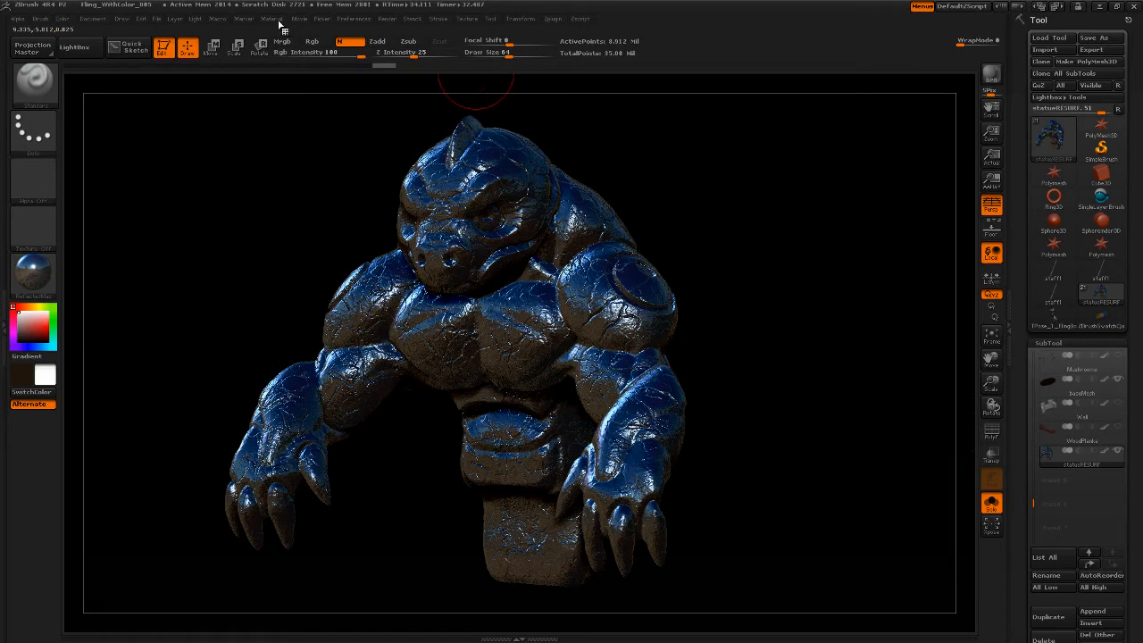
left_click(271, 19)
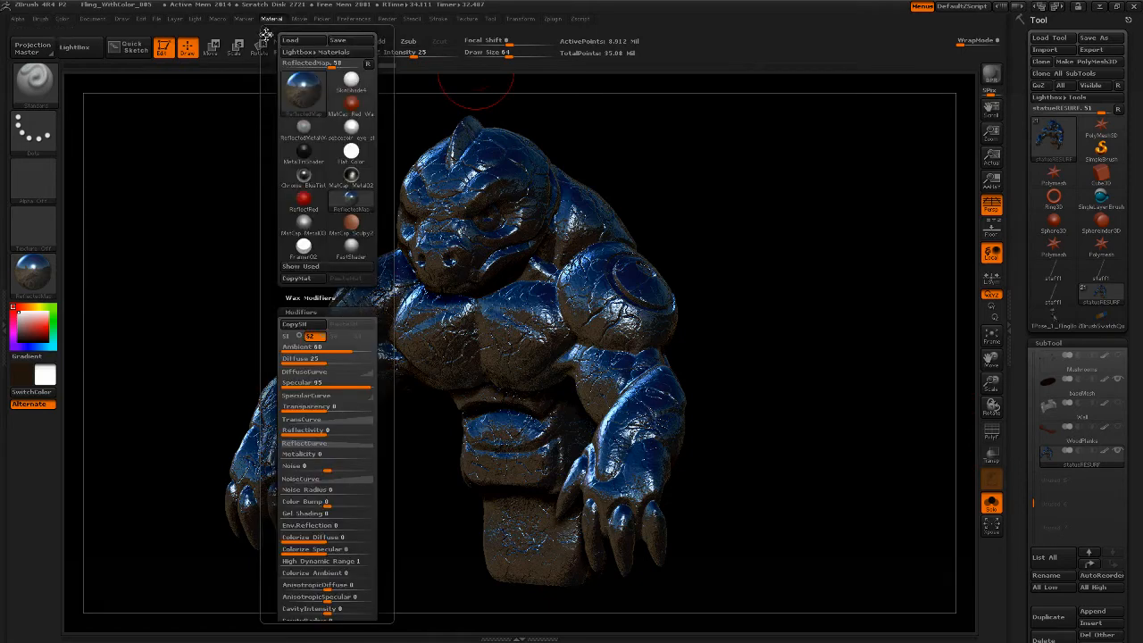
left_click(266, 34)
left_click_drag(1020, 205, 1020, 257)
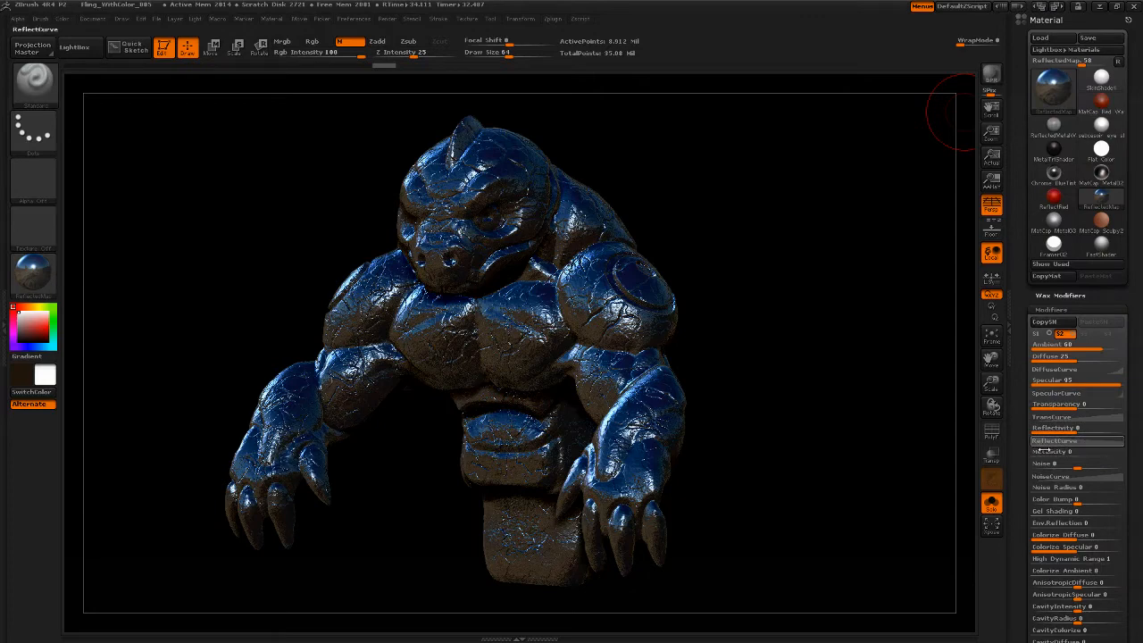
Step: Examine the Modifiers, Mixer and Environment settings of the ReflectedMap material
left_click(1053, 309)
left_click(1065, 323)
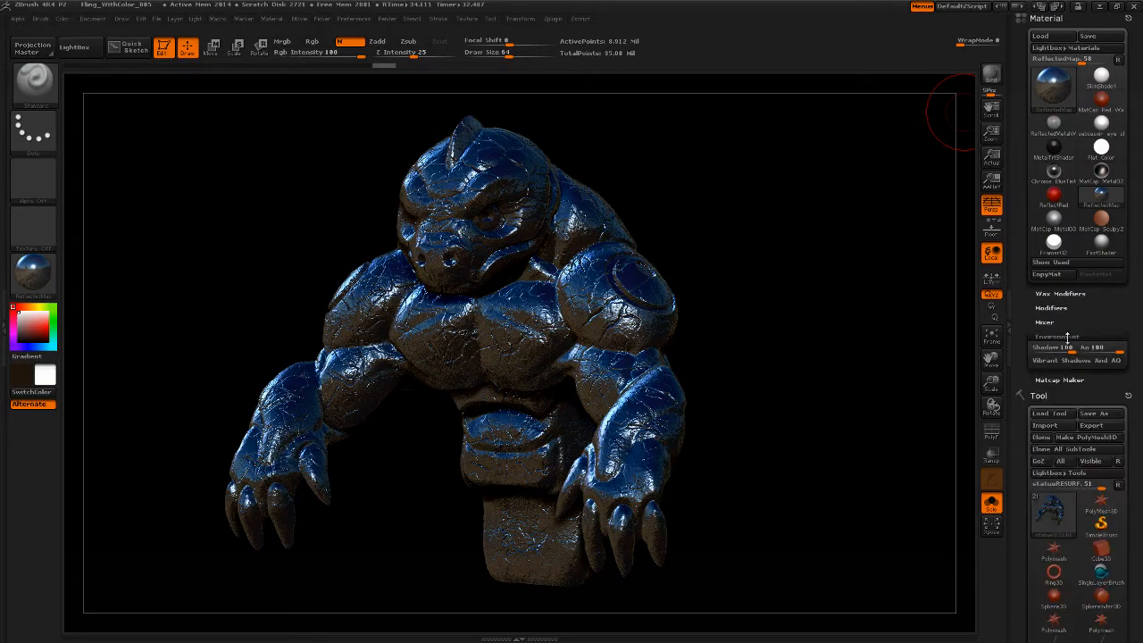
left_click(1054, 337)
left_click(1058, 306)
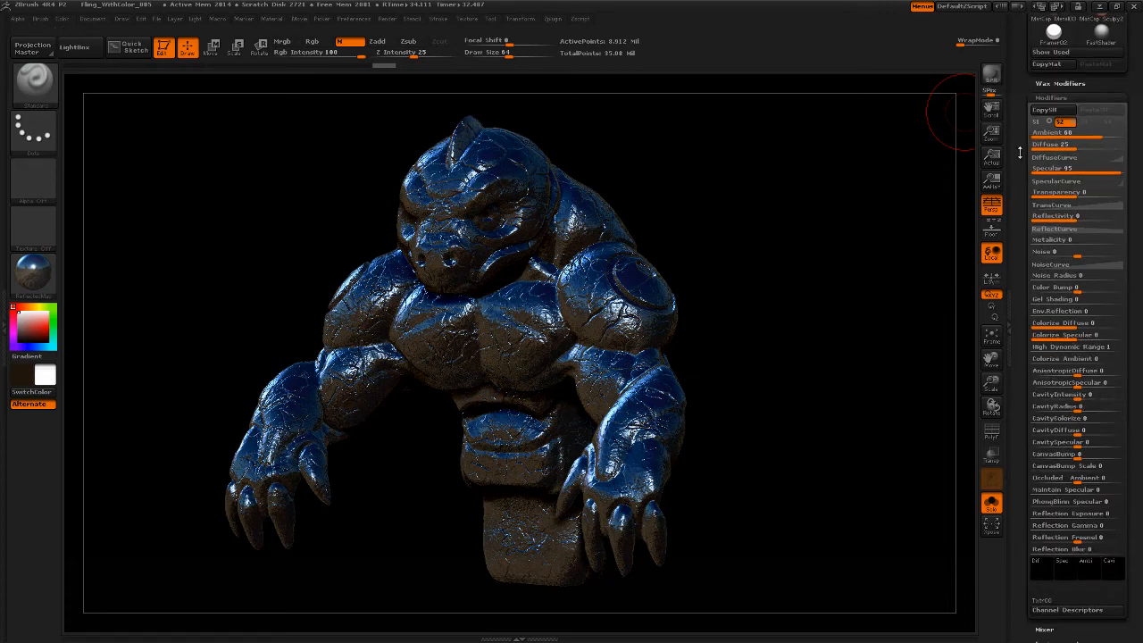
scroll(1020, 152, "up", 3)
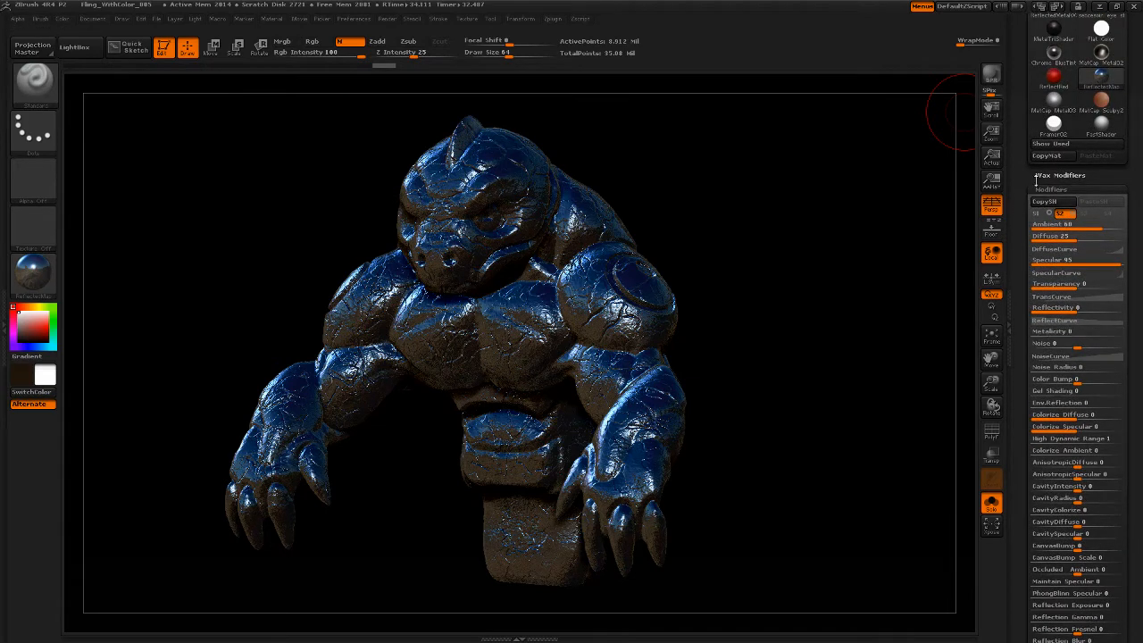
left_click(1043, 189)
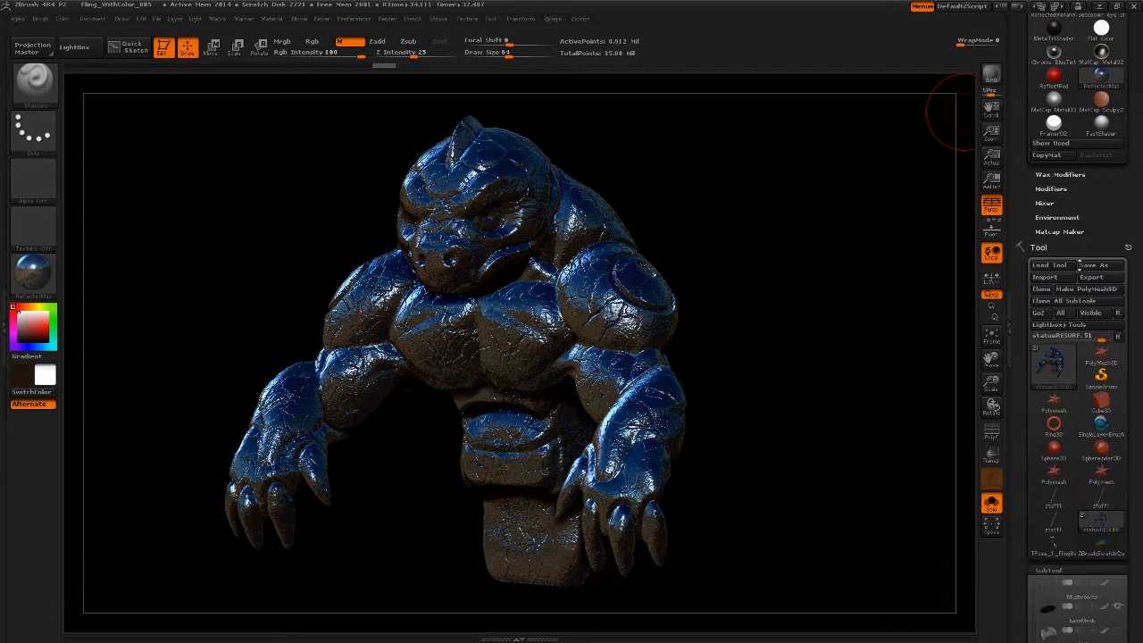
left_click(1052, 189)
left_click(1052, 96)
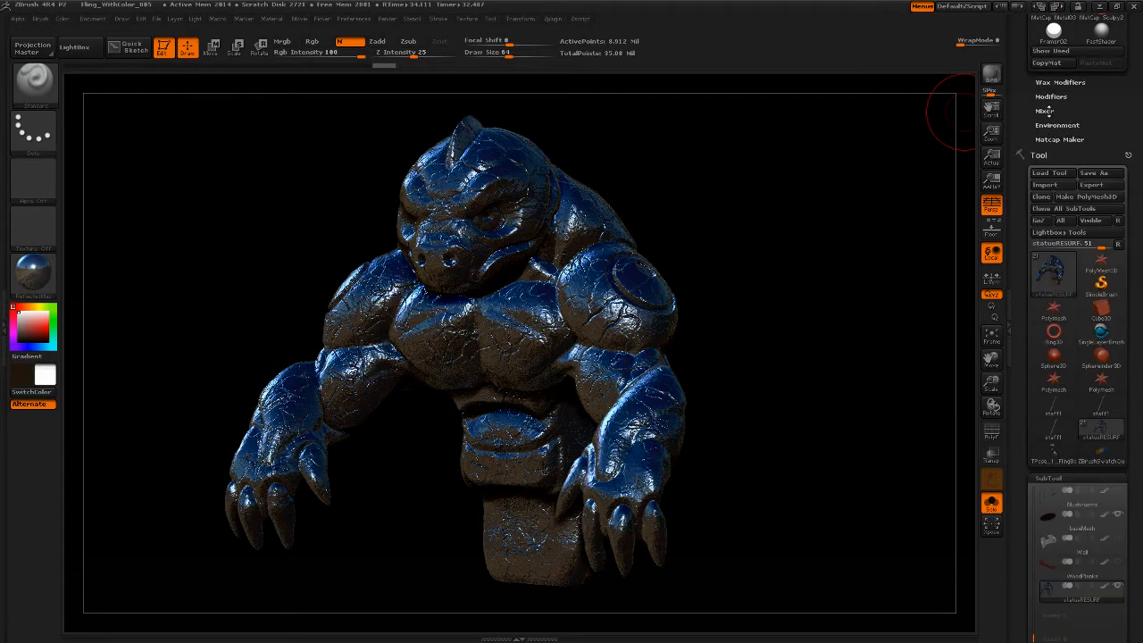
left_click(1045, 110)
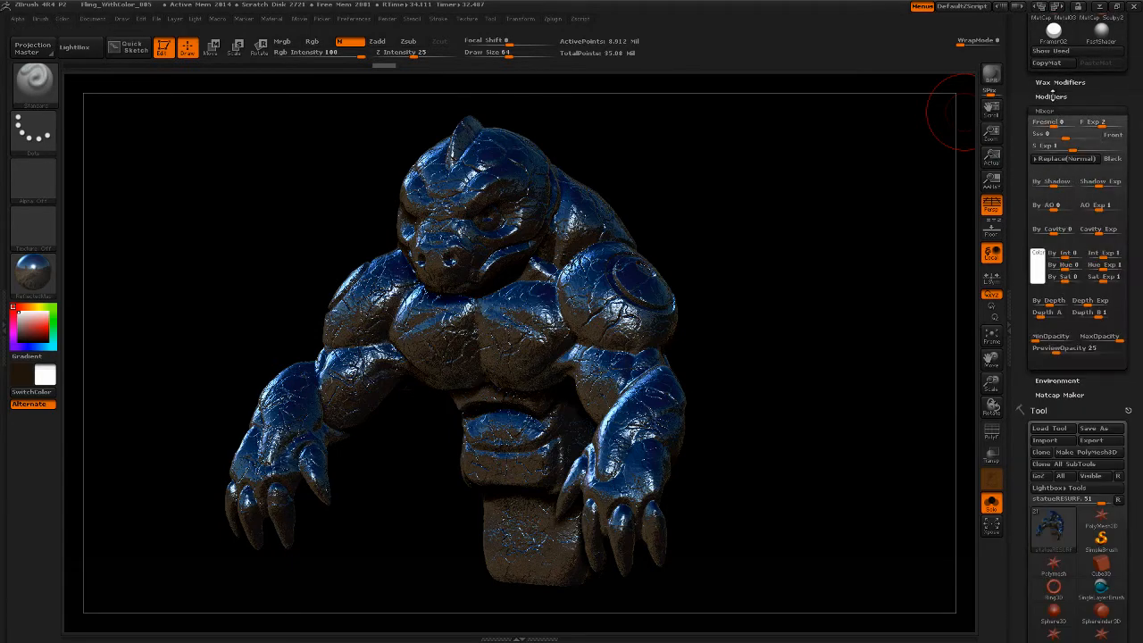
left_click(1049, 109)
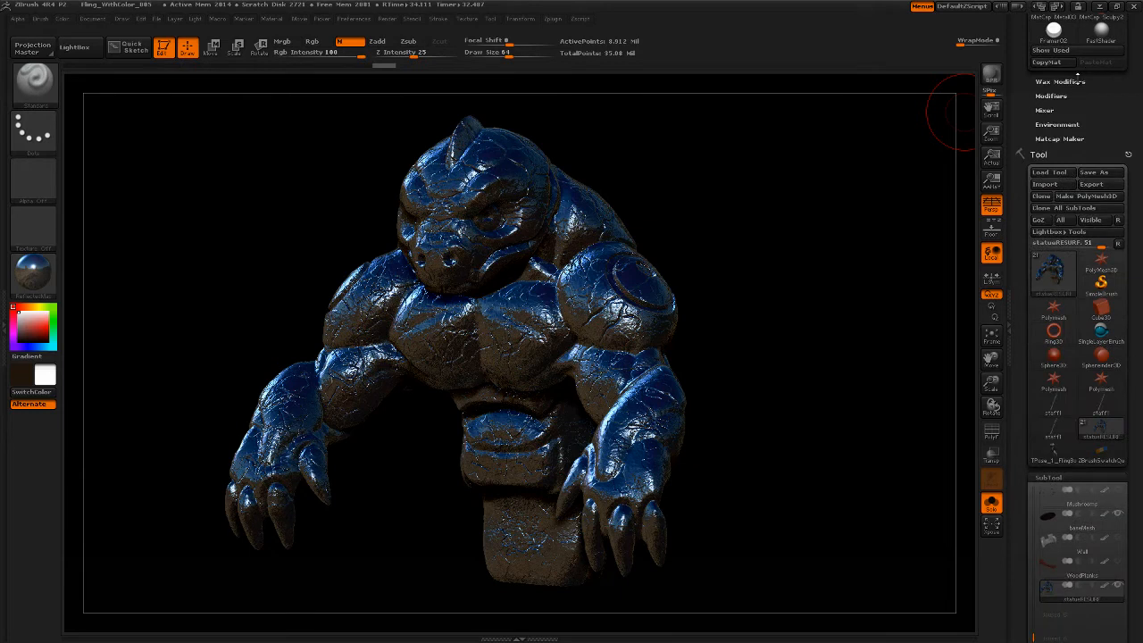
left_click(1064, 124)
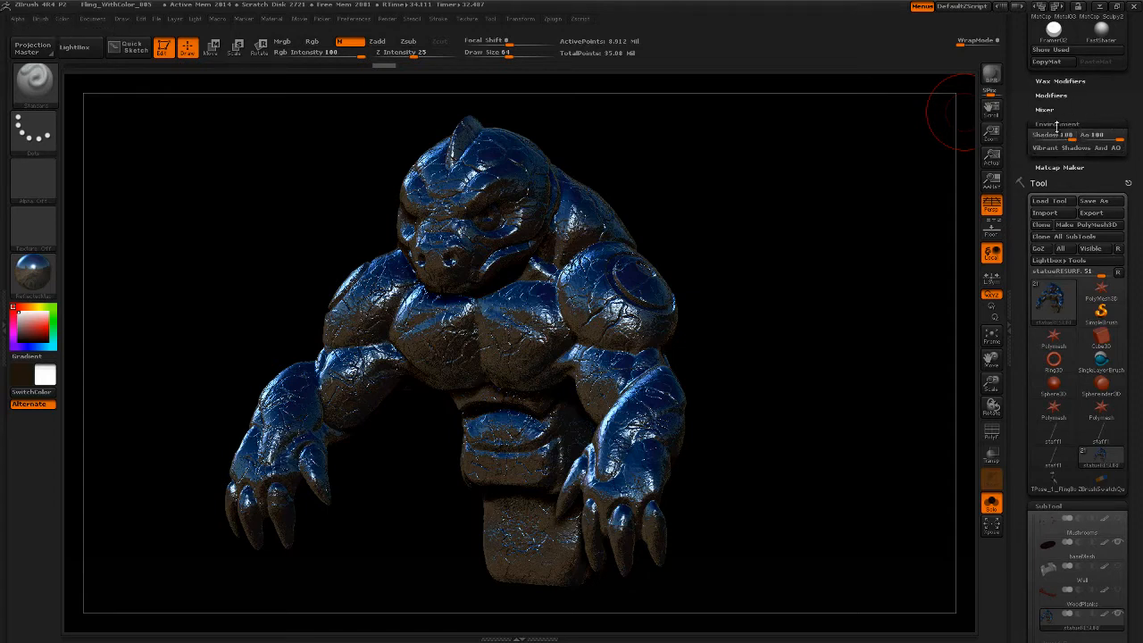
left_click(1056, 124)
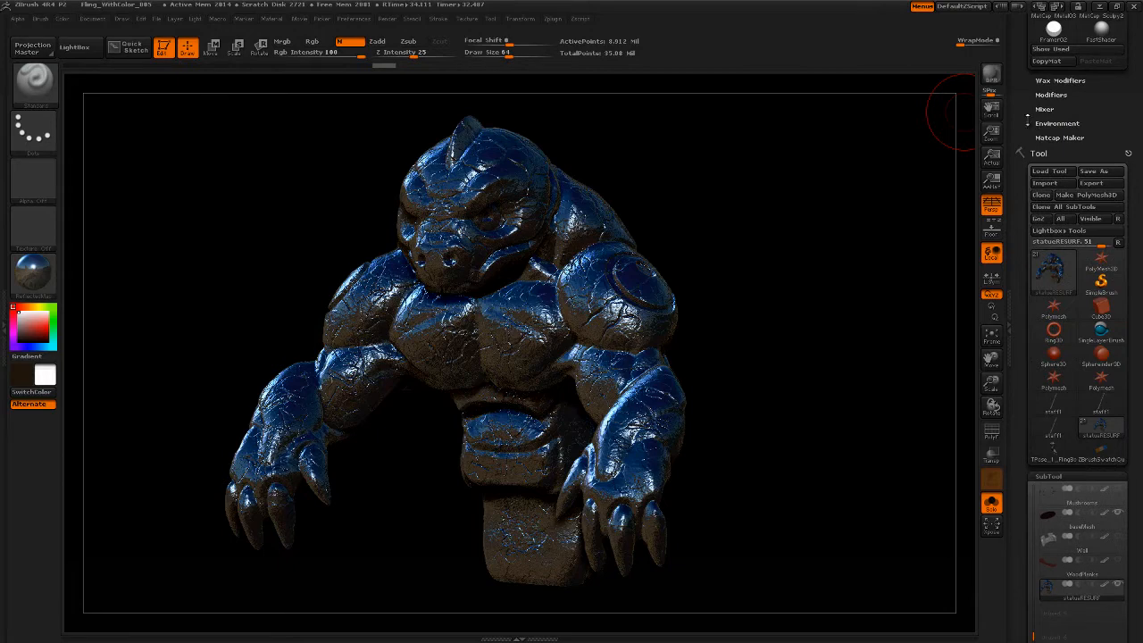
left_click_drag(1027, 120, 1031, 232)
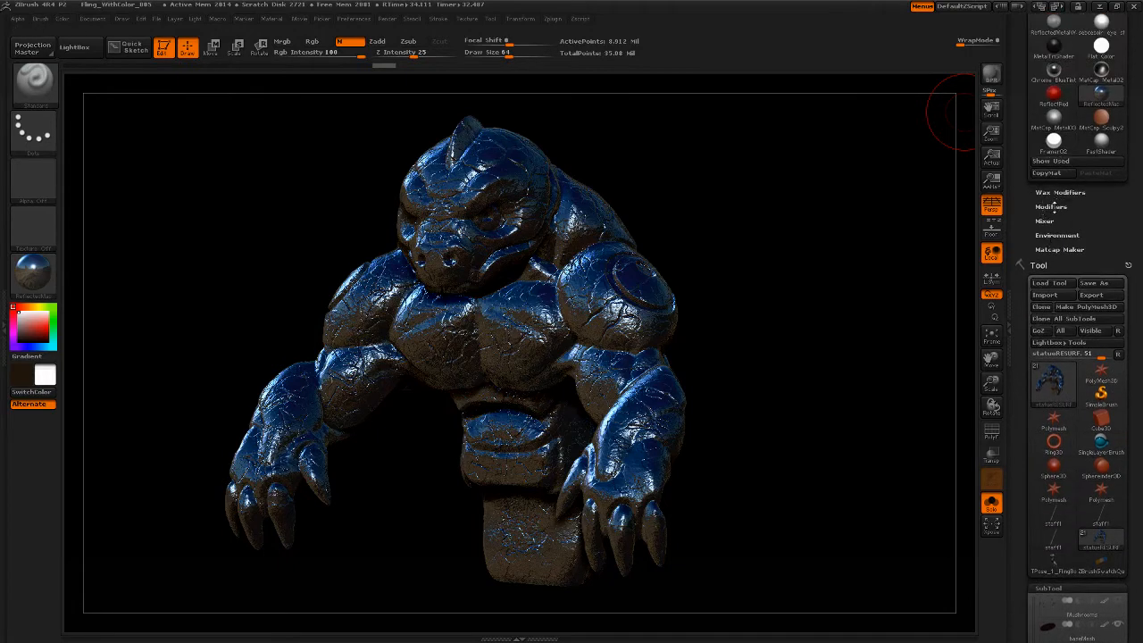
Step: Expand the ReflectedMap modifiers, switch to its first shader S1 and inspect that shader's material texture
left_click(1054, 206)
left_click_drag(1023, 125, 1029, 292)
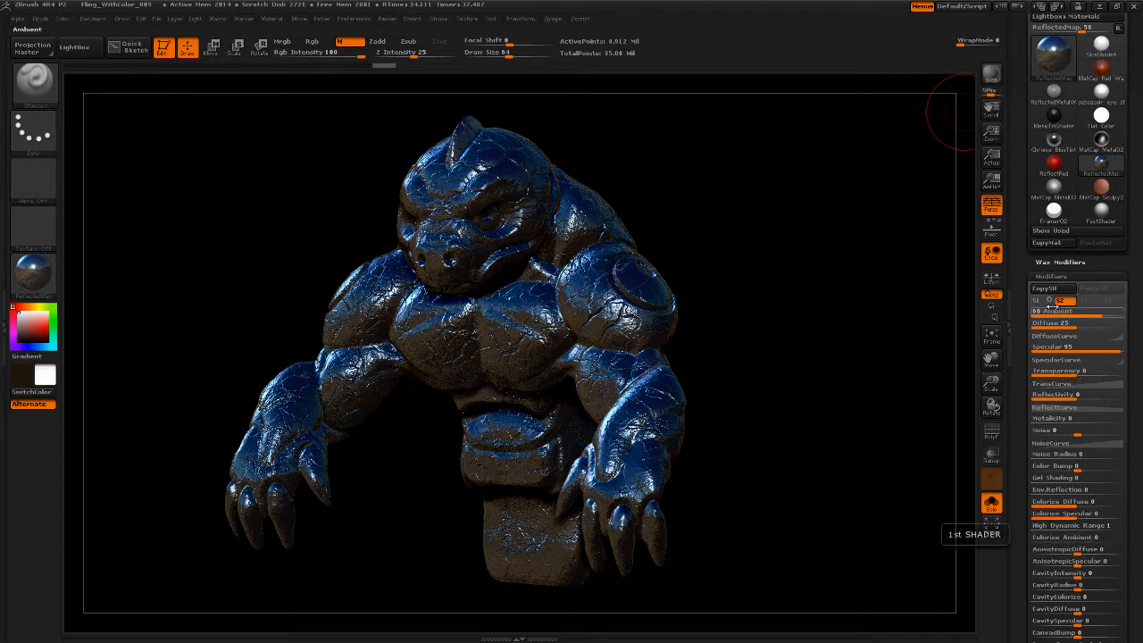
mouse_move(773, 383)
left_mouse_down()
mouse_move(804, 397)
mouse_move(769, 407)
mouse_move(787, 434)
mouse_move(741, 317)
mouse_move(678, 342)
left_mouse_up()
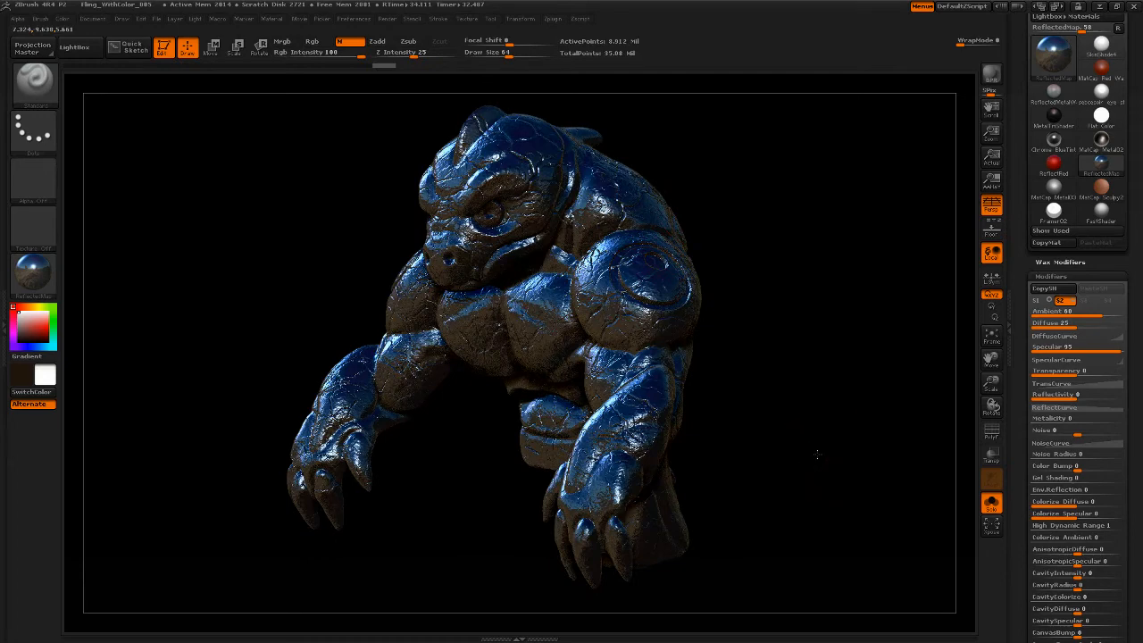
mouse_move(816, 454)
left_mouse_down()
mouse_move(795, 429)
mouse_move(816, 454)
left_mouse_up()
mouse_move(1026, 368)
left_mouse_down()
mouse_move(1026, 181)
mouse_move(1026, 352)
left_mouse_up()
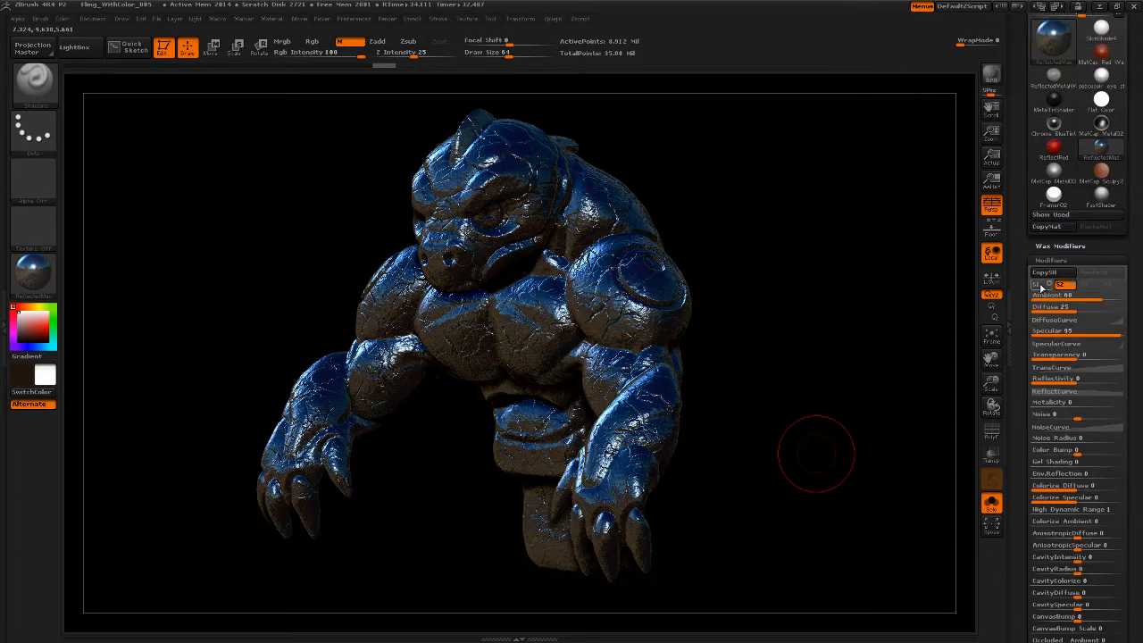
left_click(1040, 285)
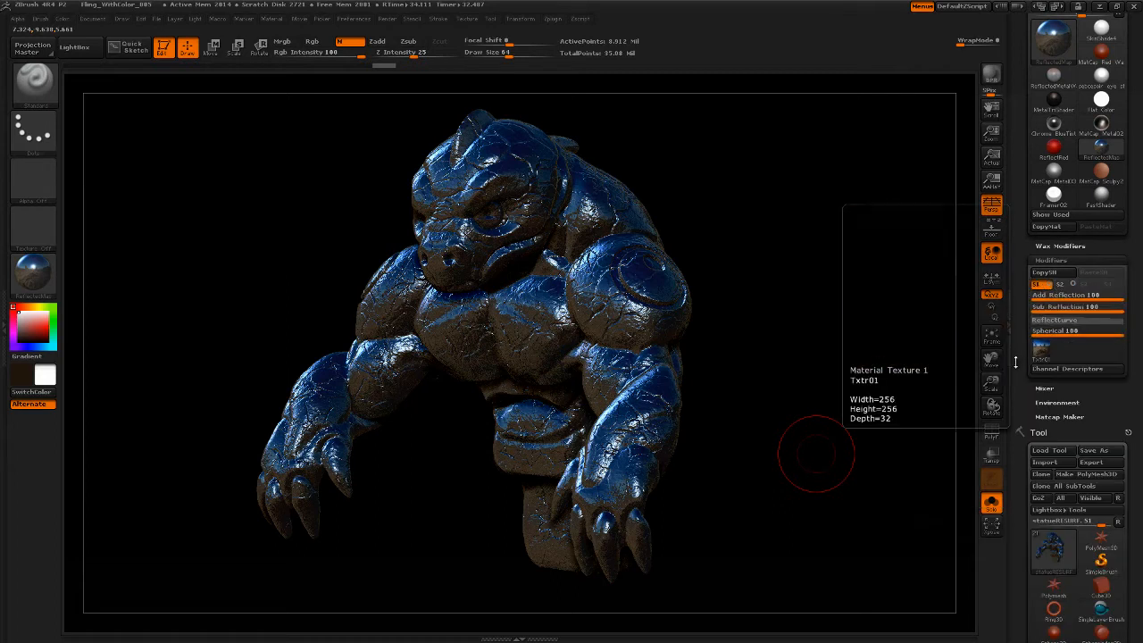
mouse_move(1047, 357)
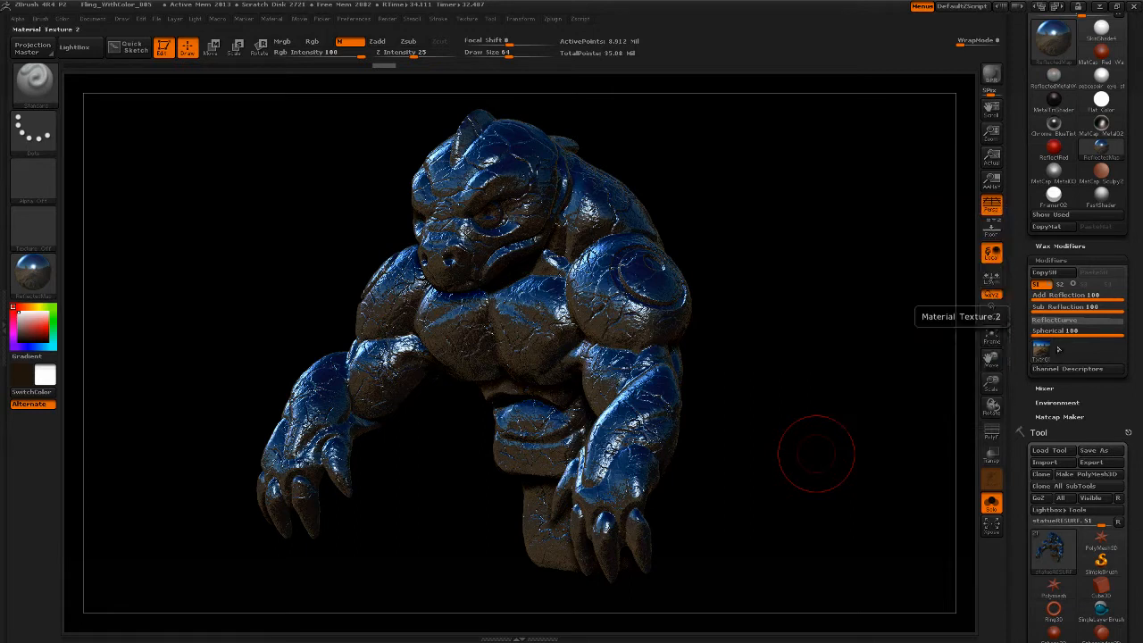
Step: Set the first shader's Add Reflection and Sub Reflection to 0
left_click(1080, 299)
type("0")
key("Return")
left_click(1054, 308)
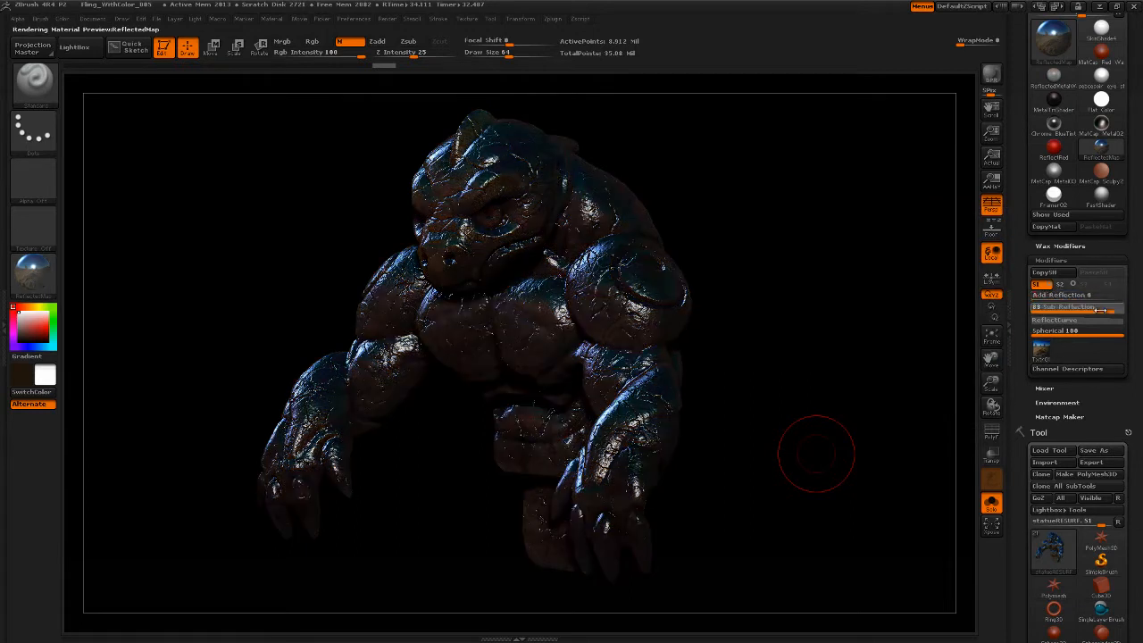
type("0")
key("Return")
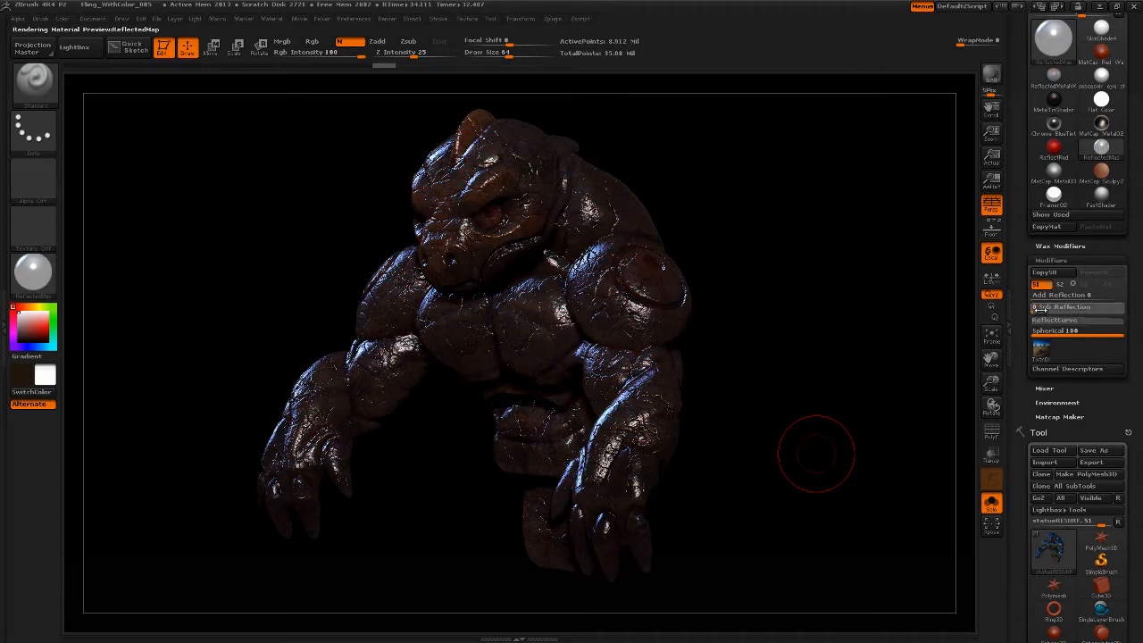
Step: Set the first shader's Sub Reflection and Add Reflection to 100 and open its reflection curve for editing
left_click_drag(1038, 306, 1124, 306)
left_click_drag(1043, 294, 1127, 301)
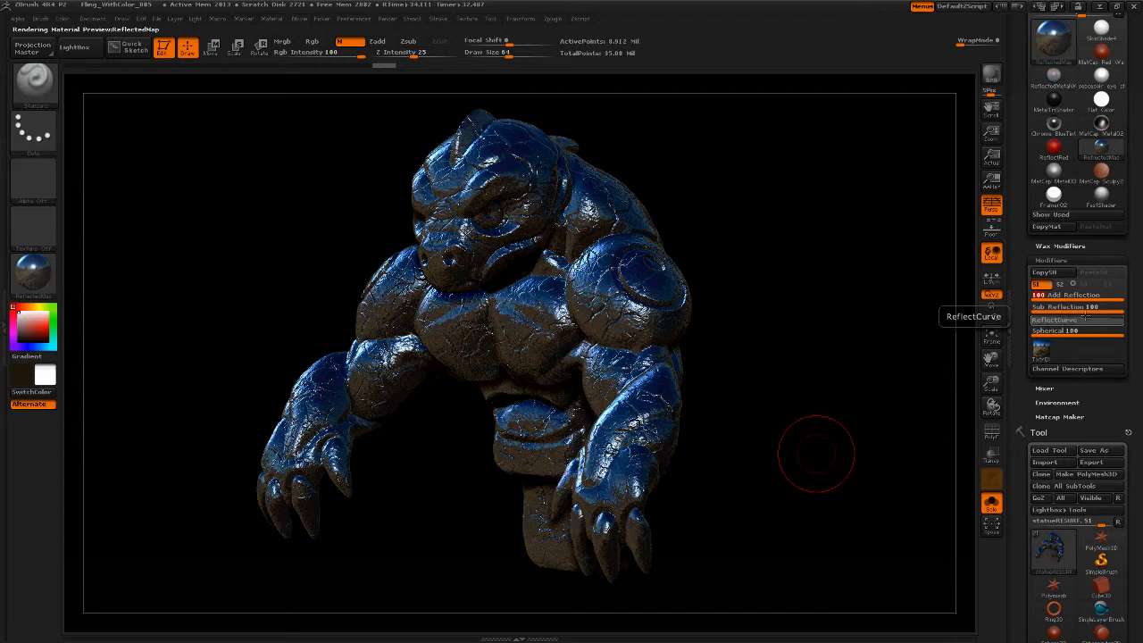
left_click(1072, 319)
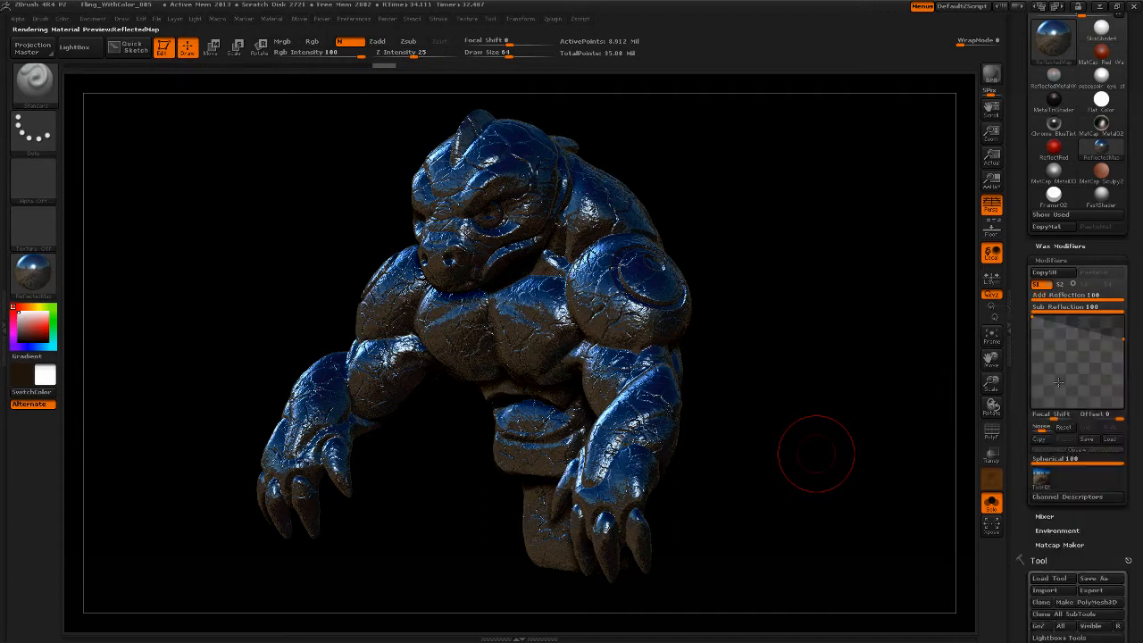
Step: Try a falling reflection curve on the first shader, dropping its end point to the minimum and bending its middle inward
left_click_drag(1086, 333, 1120, 408)
left_click_drag(829, 355, 883, 358)
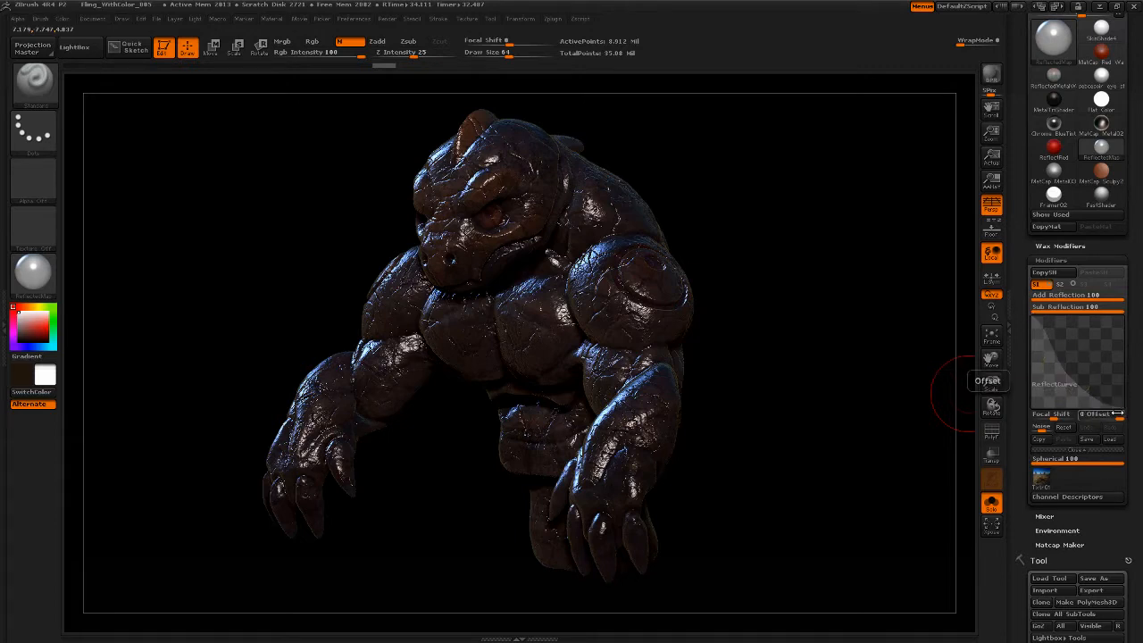
left_click_drag(1066, 372, 1133, 308)
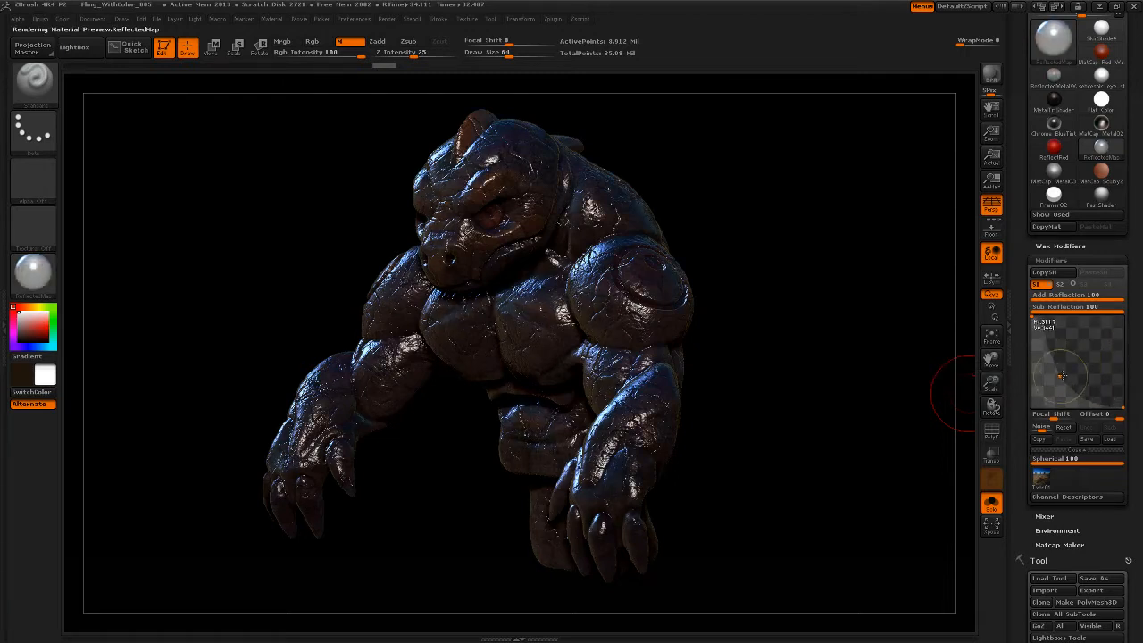
left_click_drag(1072, 368, 1070, 376)
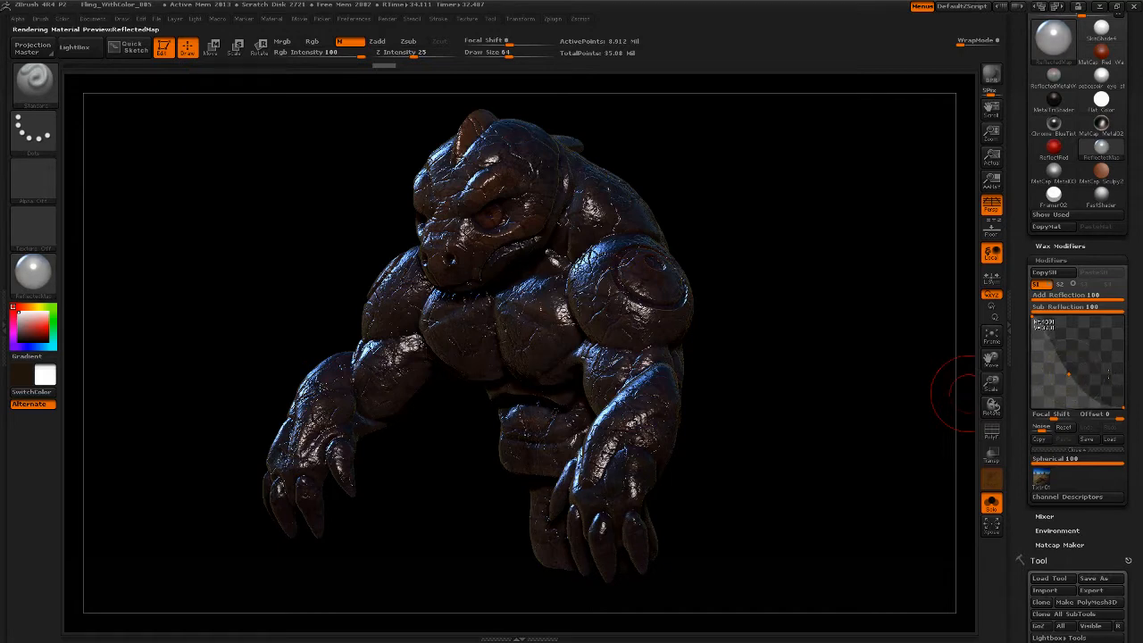
left_click_drag(1096, 371, 1140, 349)
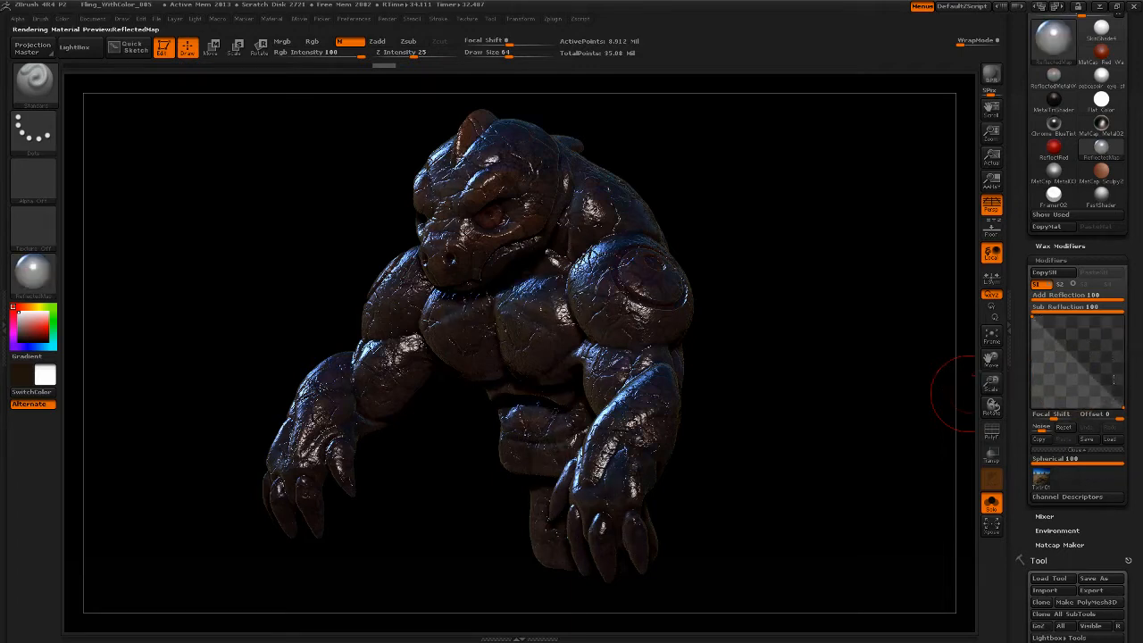
Step: Raise the reflection curve's end point to the maximum and lower its start point to the minimum, forming a rising line
left_click_drag(1124, 406, 1123, 316)
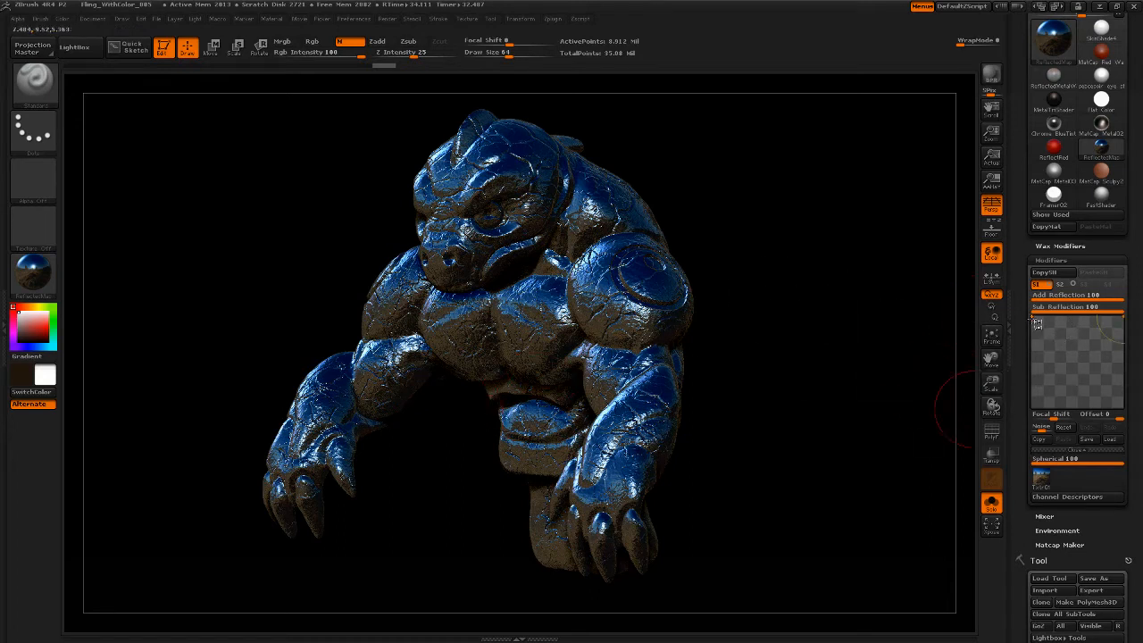
left_click(1036, 320)
left_click_drag(1036, 321, 1038, 406)
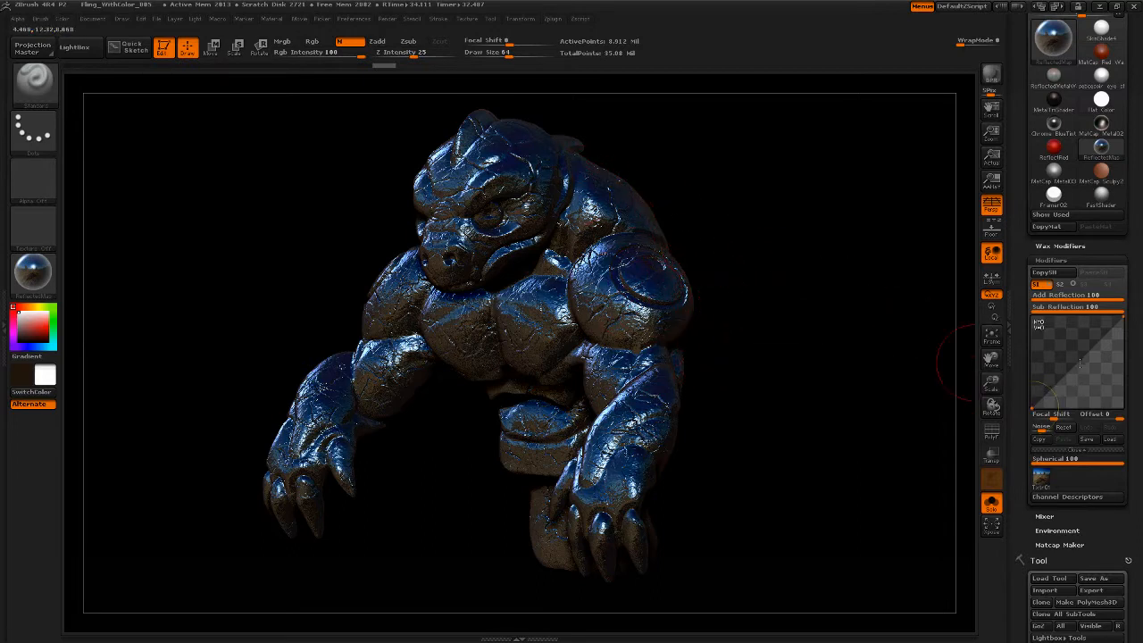
Step: Try sagging the rising reflection curve toward its lower corner by adding and shifting intermediate points
mouse_move(1080, 363)
left_mouse_down()
mouse_move(1101, 383)
mouse_move(1043, 357)
mouse_move(1062, 358)
left_mouse_up()
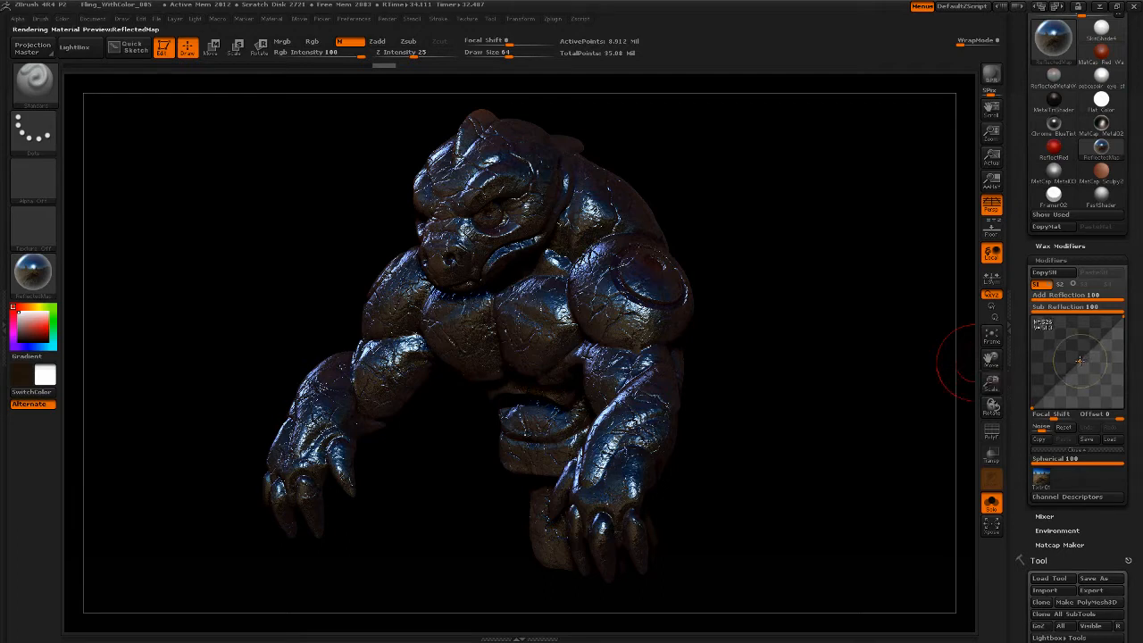
left_click(1081, 360)
mouse_move(1081, 359)
left_mouse_down()
mouse_move(1050, 351)
mouse_move(1080, 364)
mouse_move(1073, 359)
left_mouse_up()
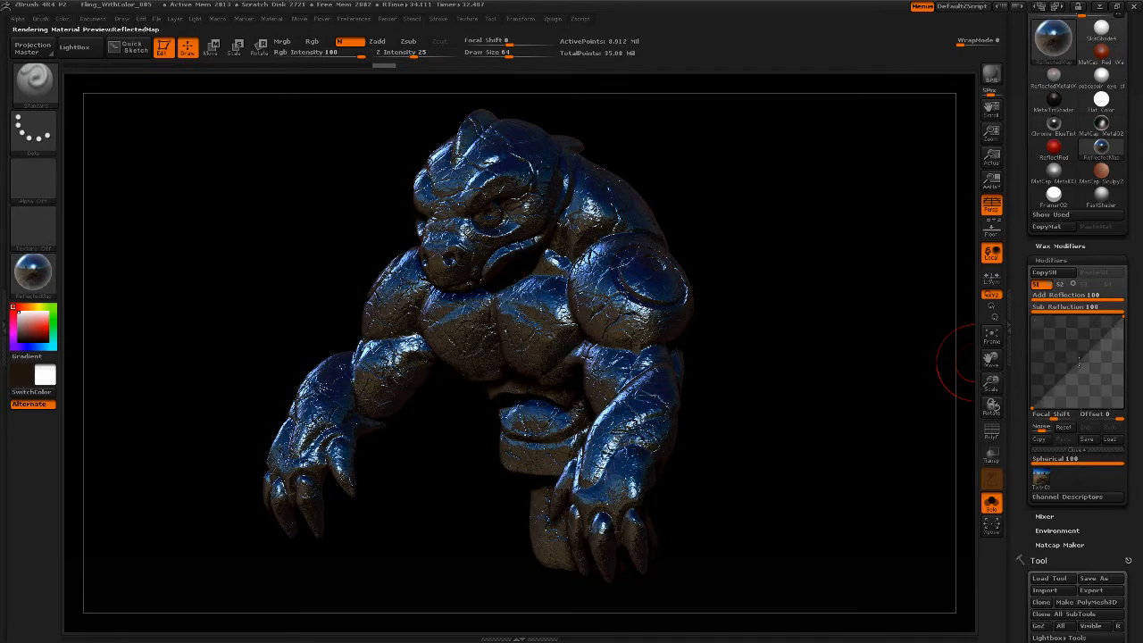
left_click_drag(1079, 359, 1089, 362)
left_click_drag(1047, 333, 1105, 391)
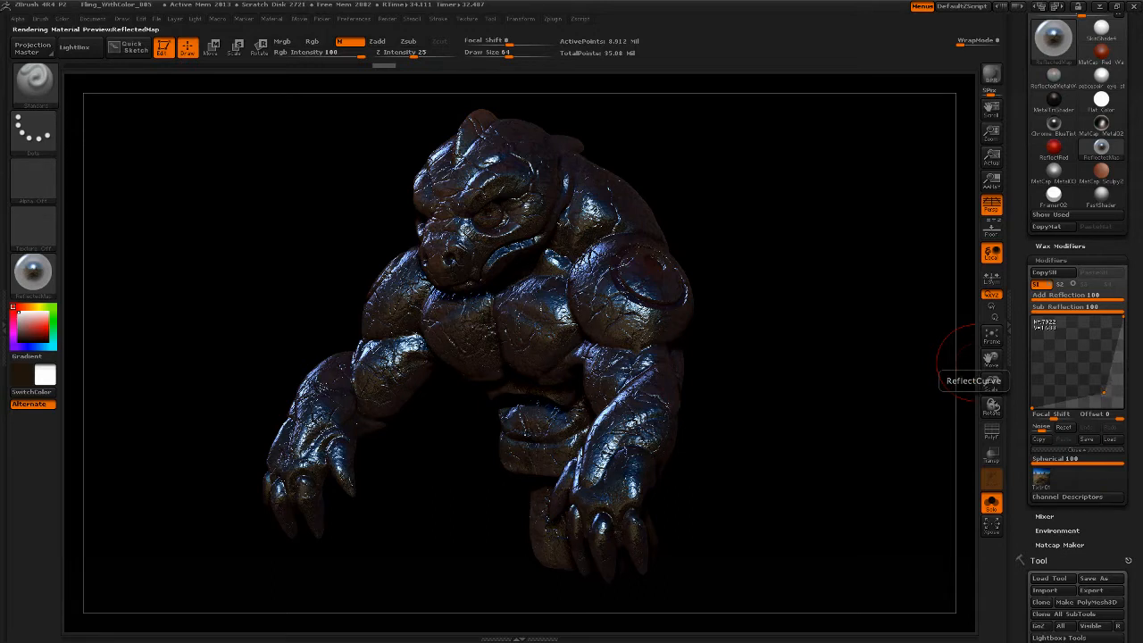
left_click_drag(1079, 399, 1078, 401)
left_click_drag(1114, 362, 1117, 366)
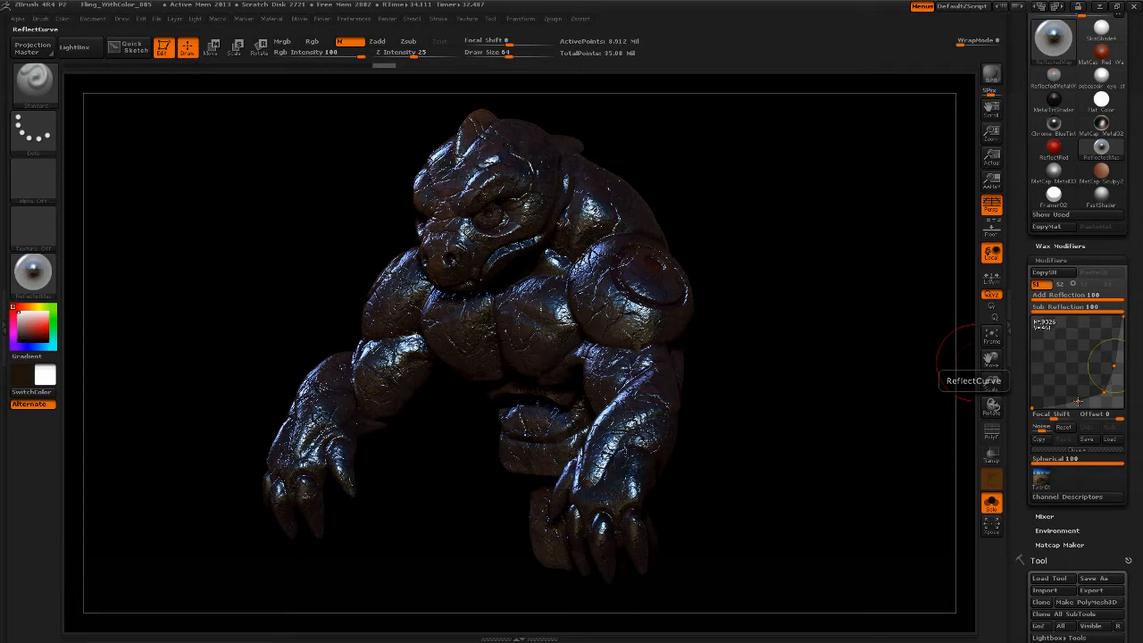
left_click_drag(1078, 401, 1079, 402)
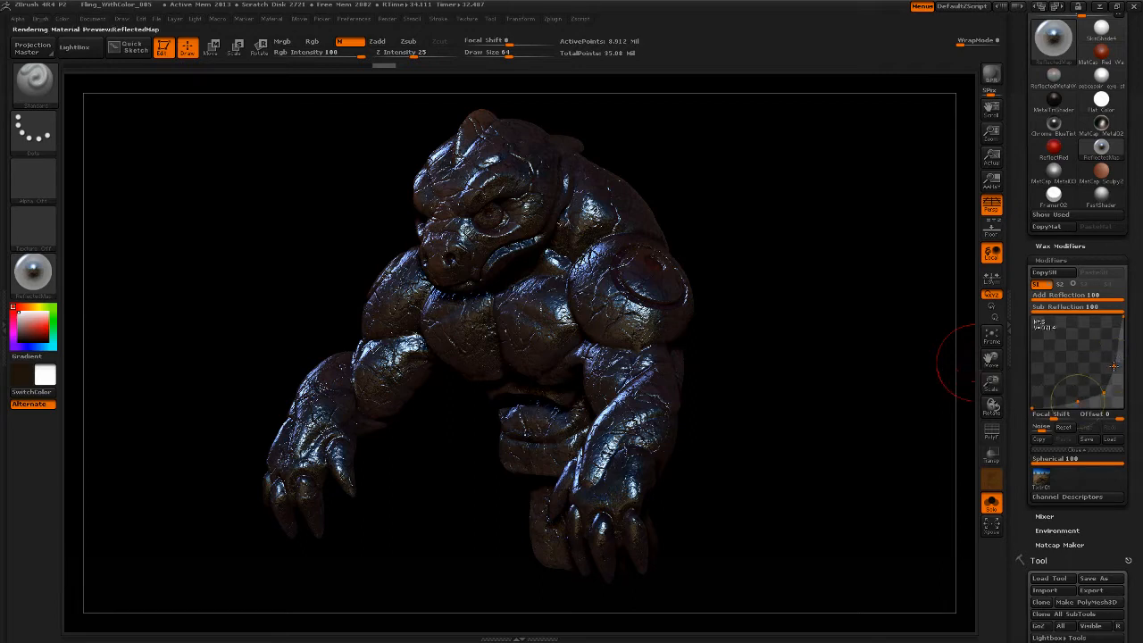
Step: Remove the intermediate points from the reflection curve, raise its start point to the maximum and collapse the curve editor
left_click(1114, 365)
left_click_drag(1102, 390, 970, 382)
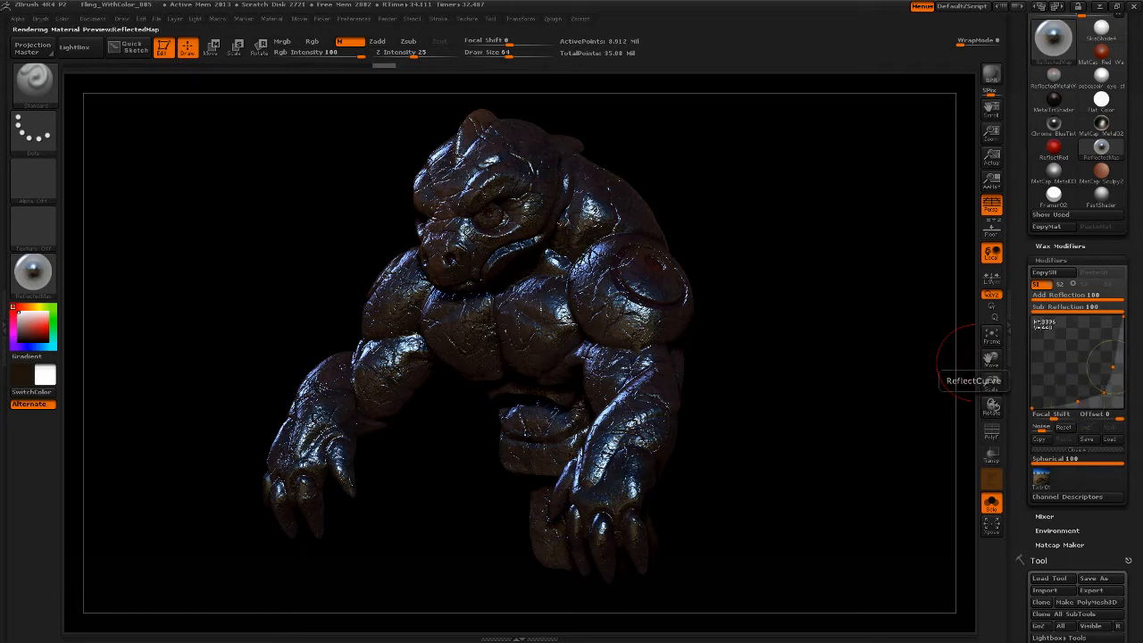
left_click_drag(1113, 366, 1013, 344)
left_click_drag(1033, 409, 1033, 315)
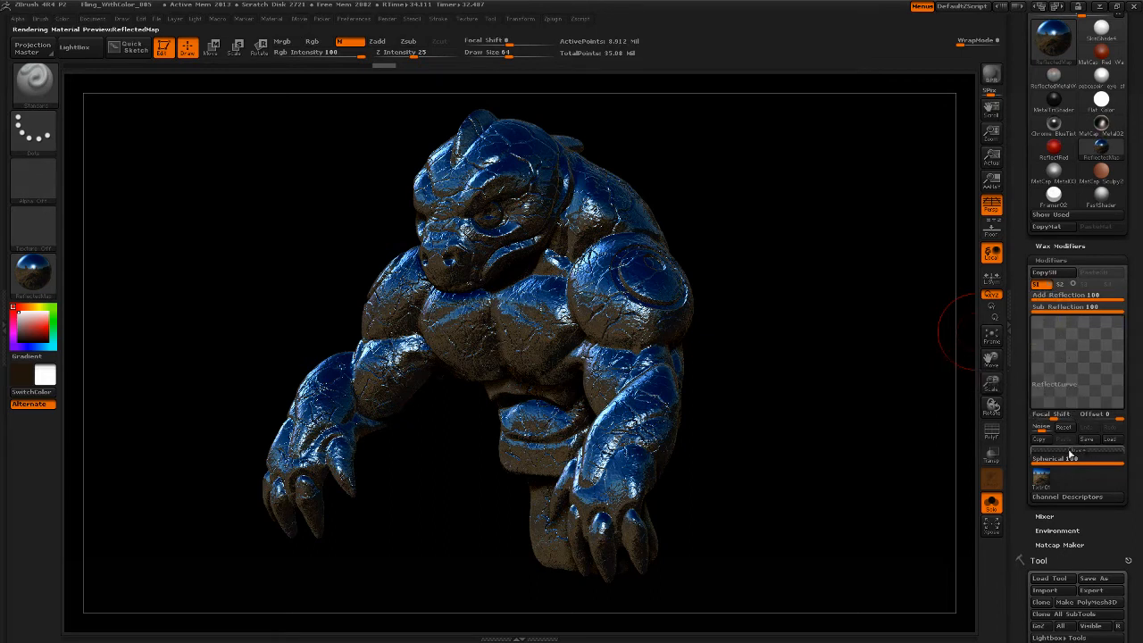
left_click(1071, 455)
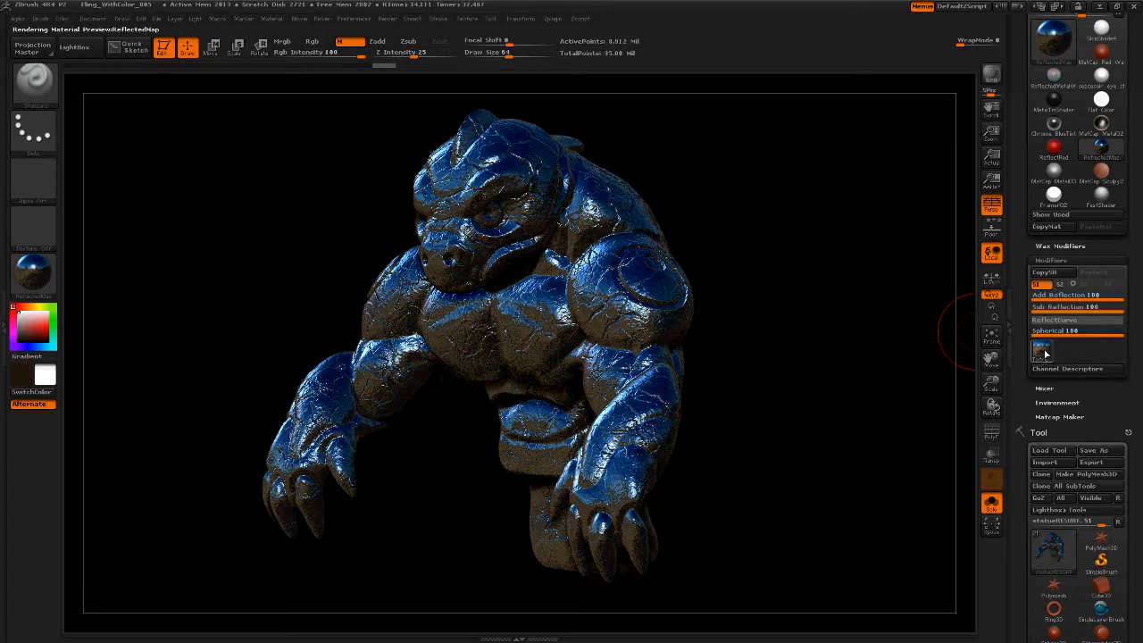
Step: Open the image import for the first shader's material texture and go to the SYSTEM (C:) drive
mouse_move(1048, 356)
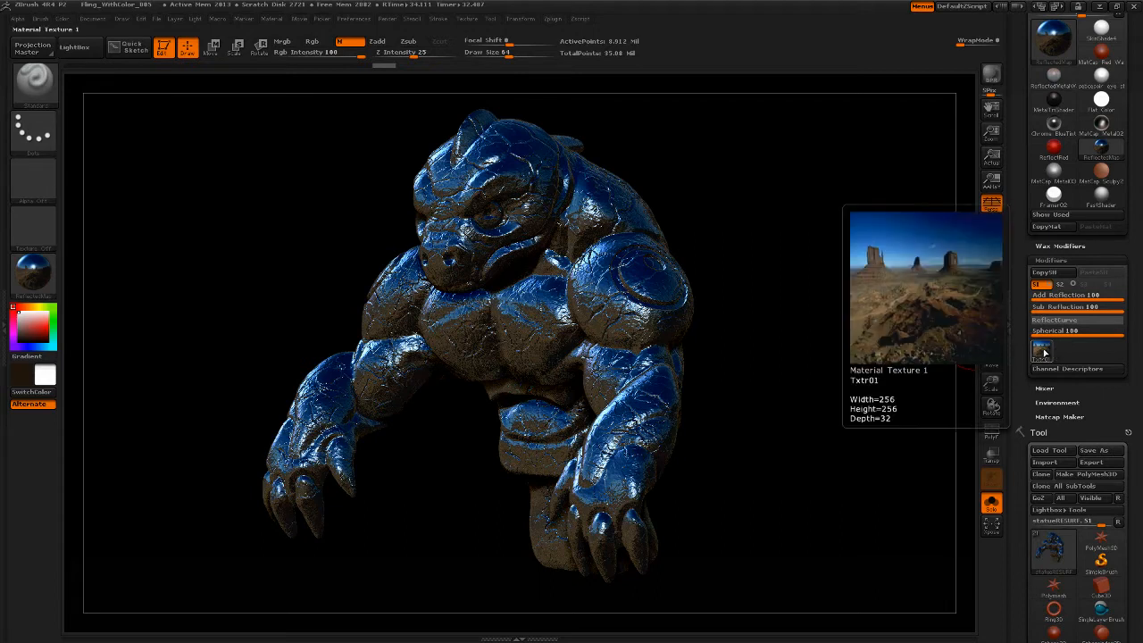
left_click(1045, 354)
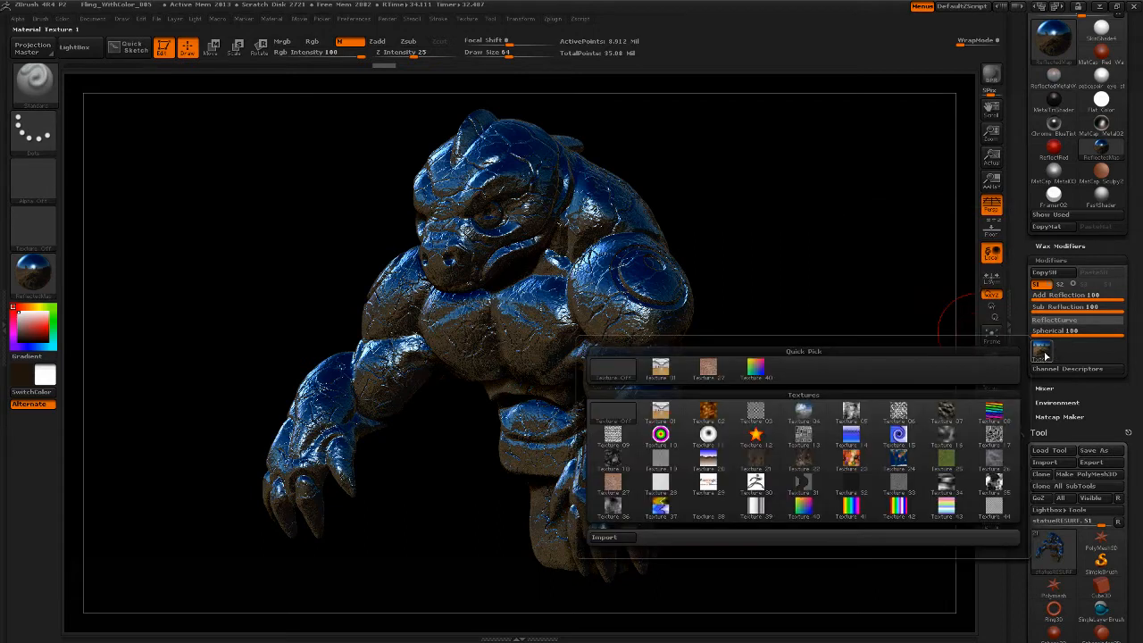
left_click(1042, 355)
left_click(629, 536)
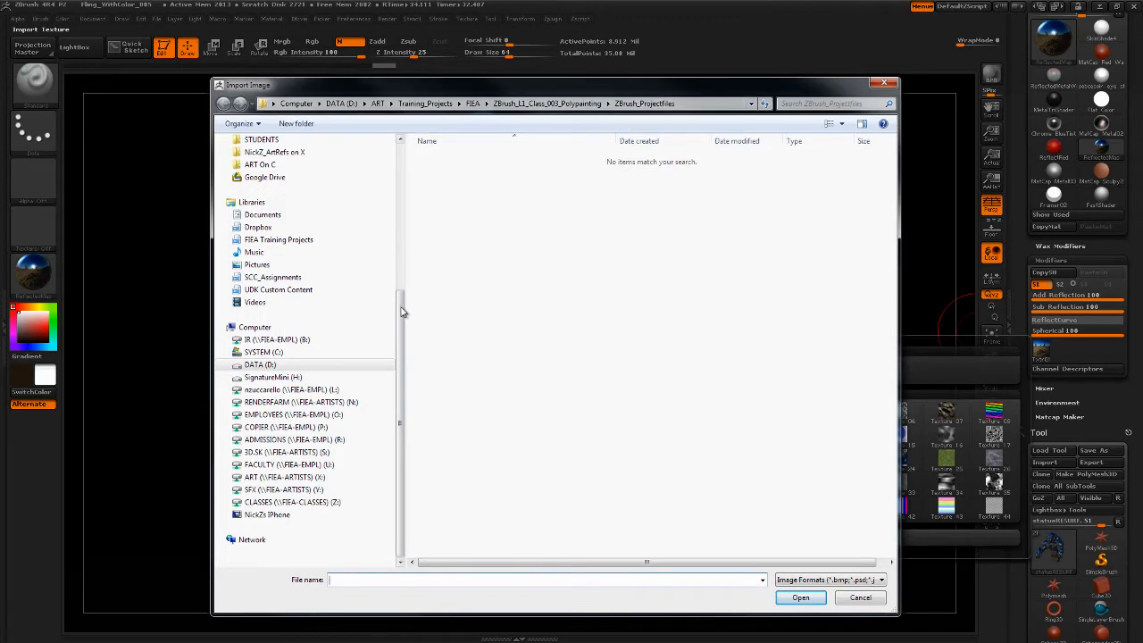
scroll(404, 358, "up", 5)
scroll(384, 178, "up", 2)
left_click(368, 207)
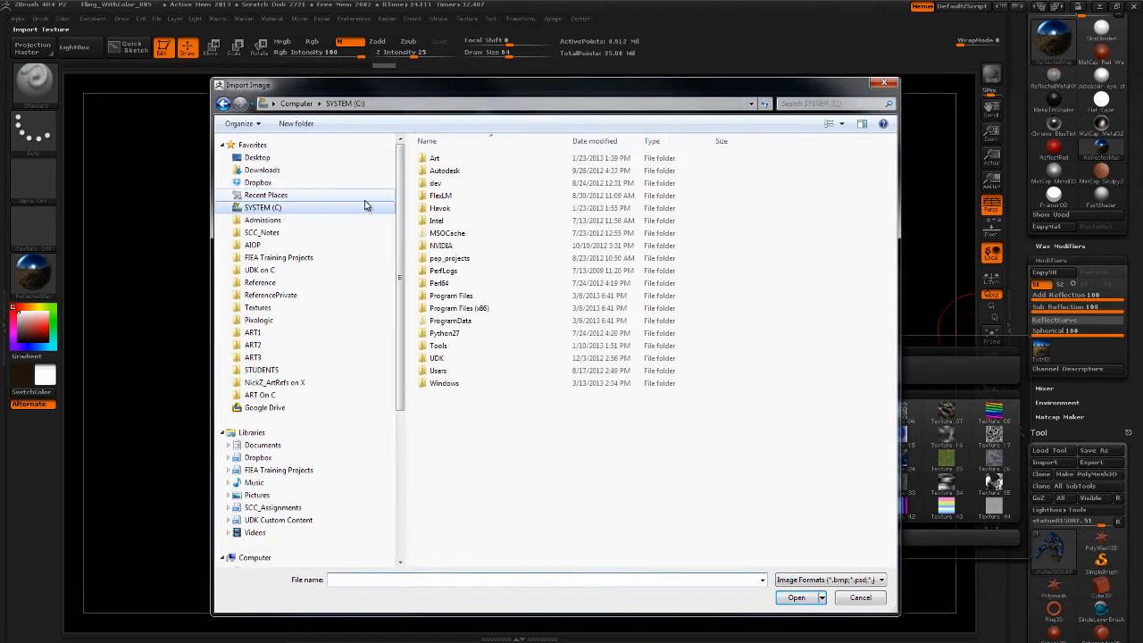
Step: Import reflection_map_ocean.jpg from the Art\Textures\Environment folder as the first shader's material texture
double_click(451, 157)
double_click(474, 277)
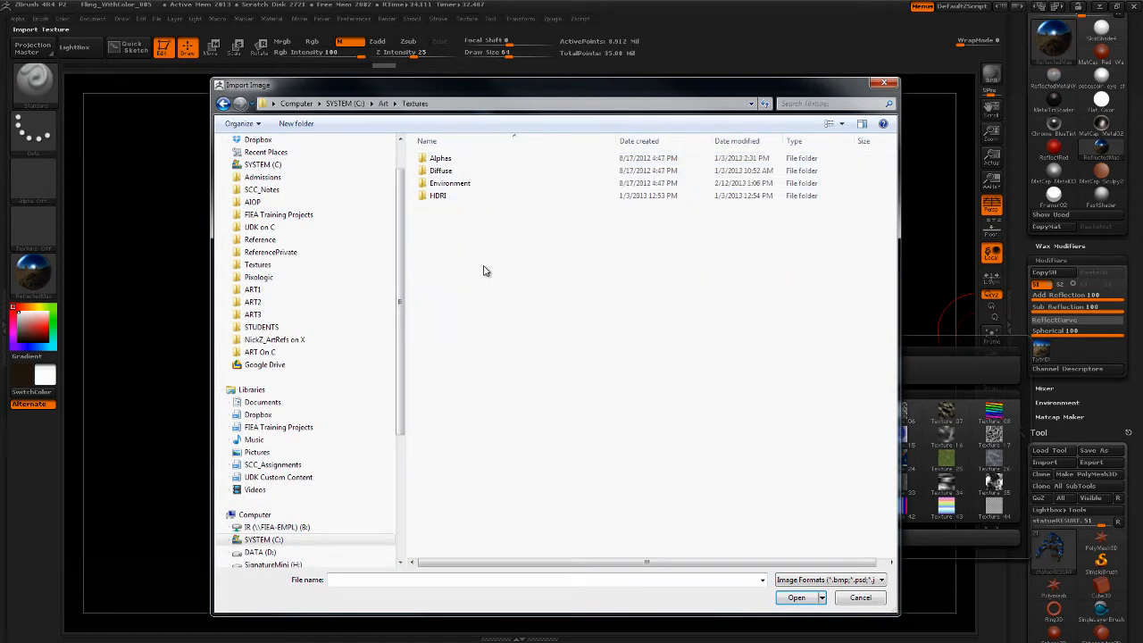
left_click(482, 184)
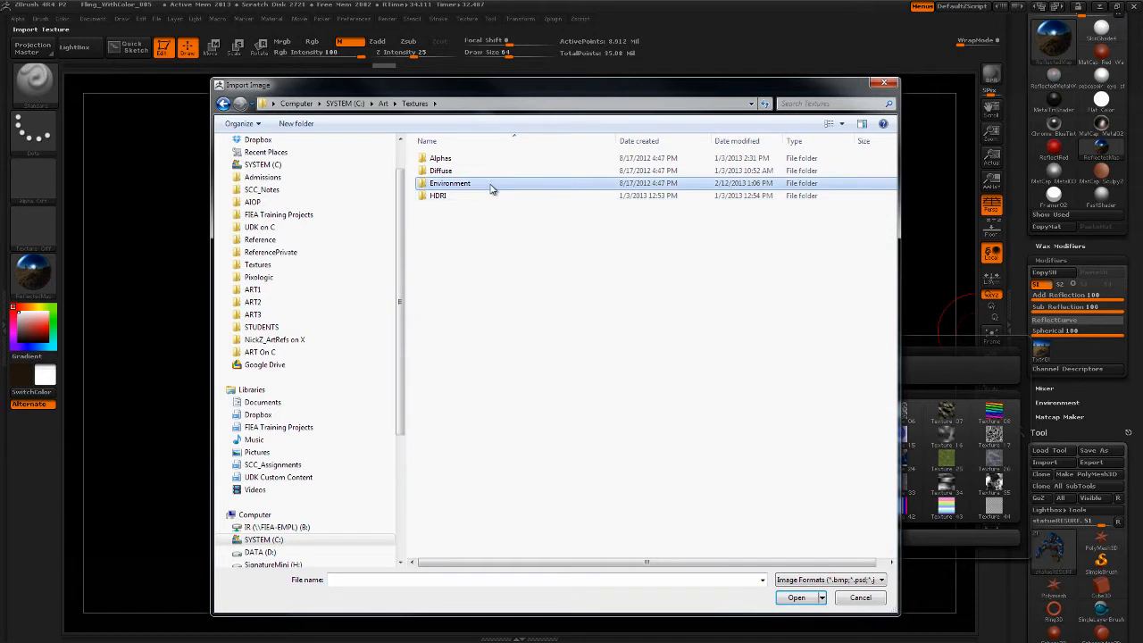
double_click(489, 186)
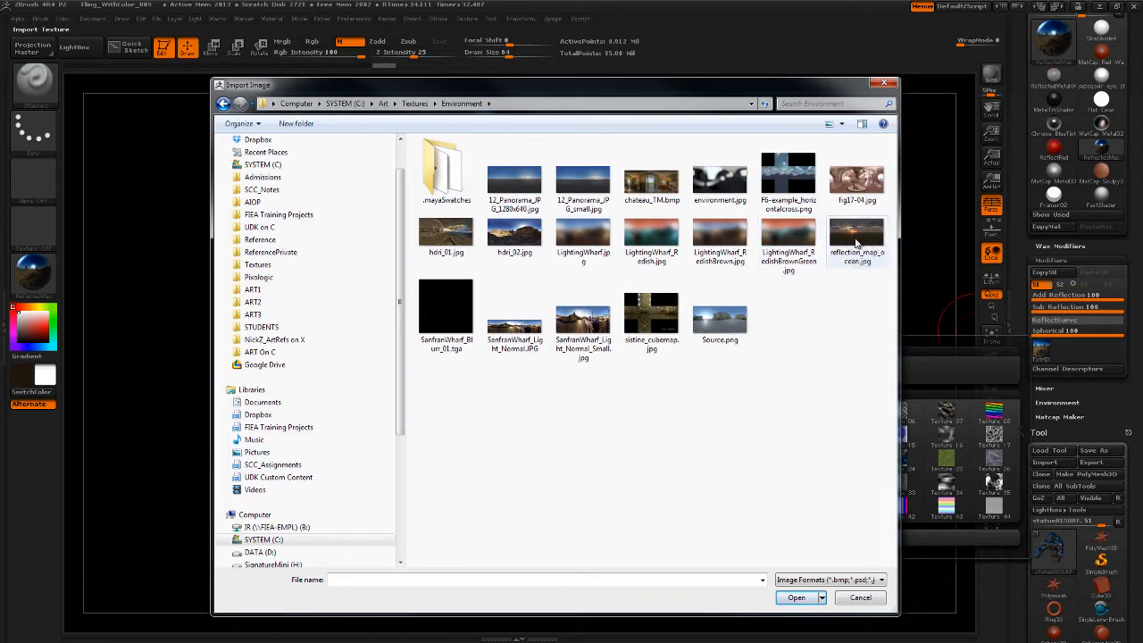
left_click(856, 242)
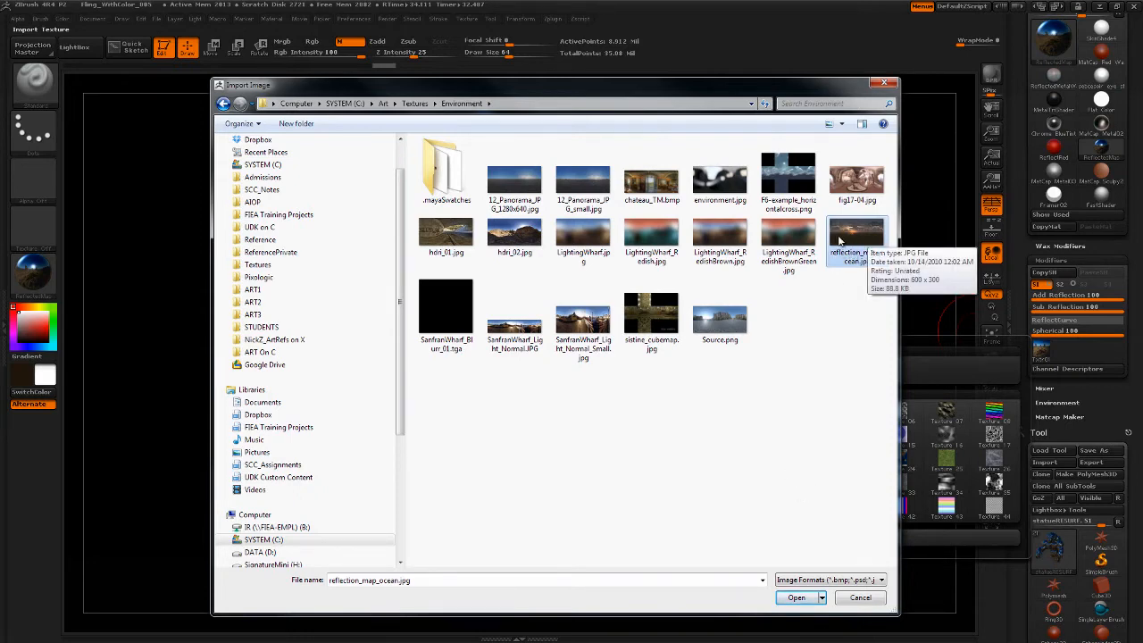
left_click(798, 596)
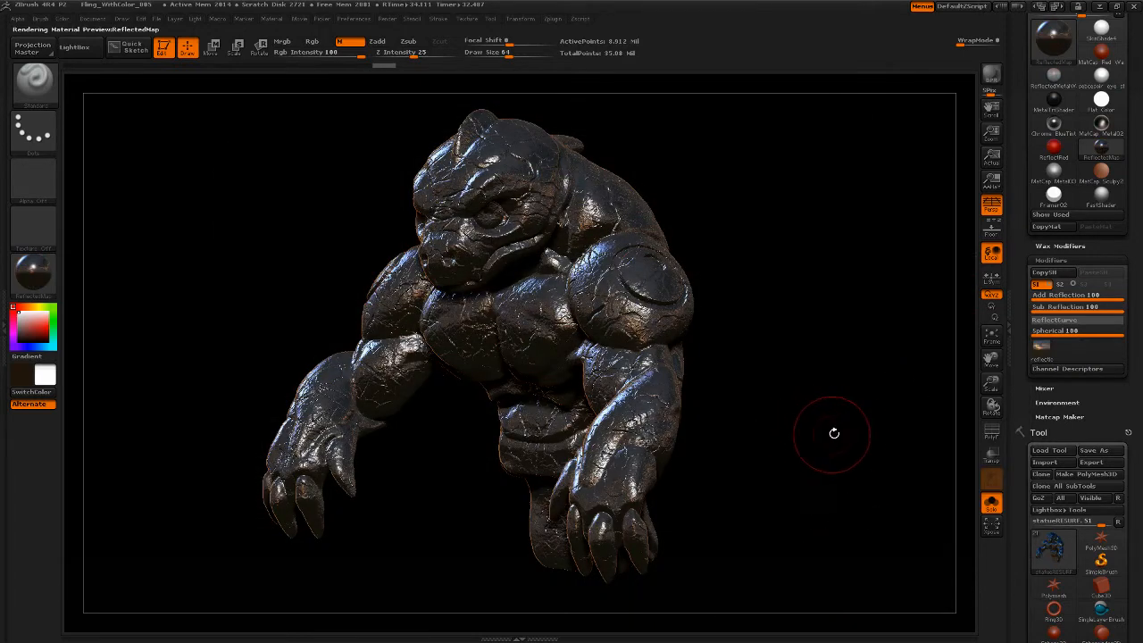
Step: Check the ocean texture's preview and replace it by importing hdri_01.jpg as the shader's reflection image
left_click(1041, 348)
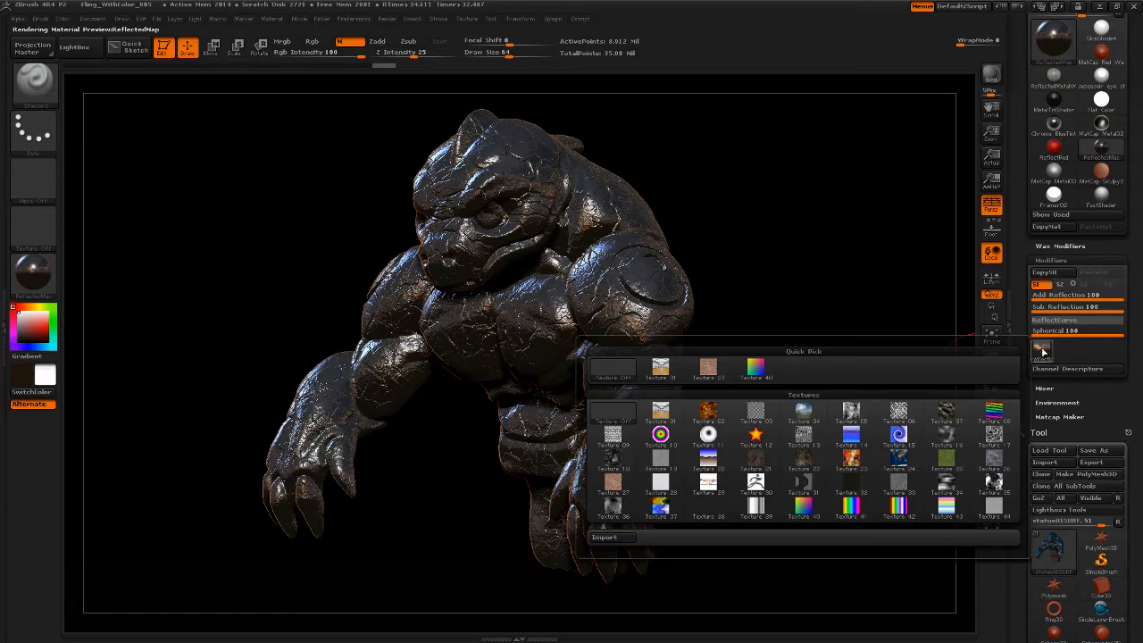
mouse_move(1041, 355)
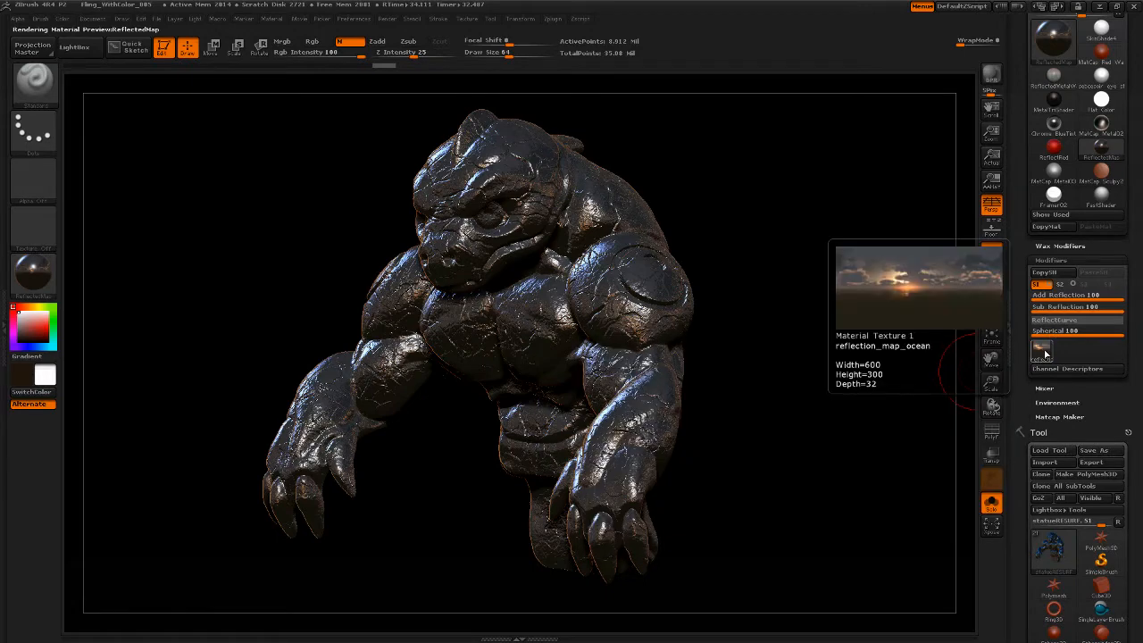
left_click(1045, 353)
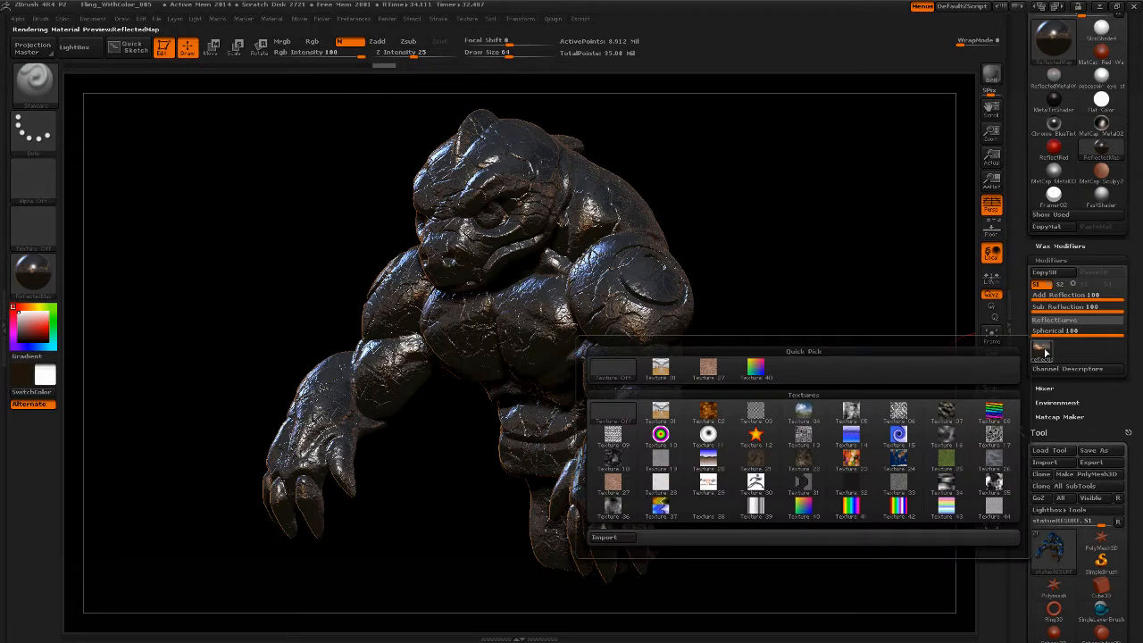
left_click(625, 538)
left_click(466, 239)
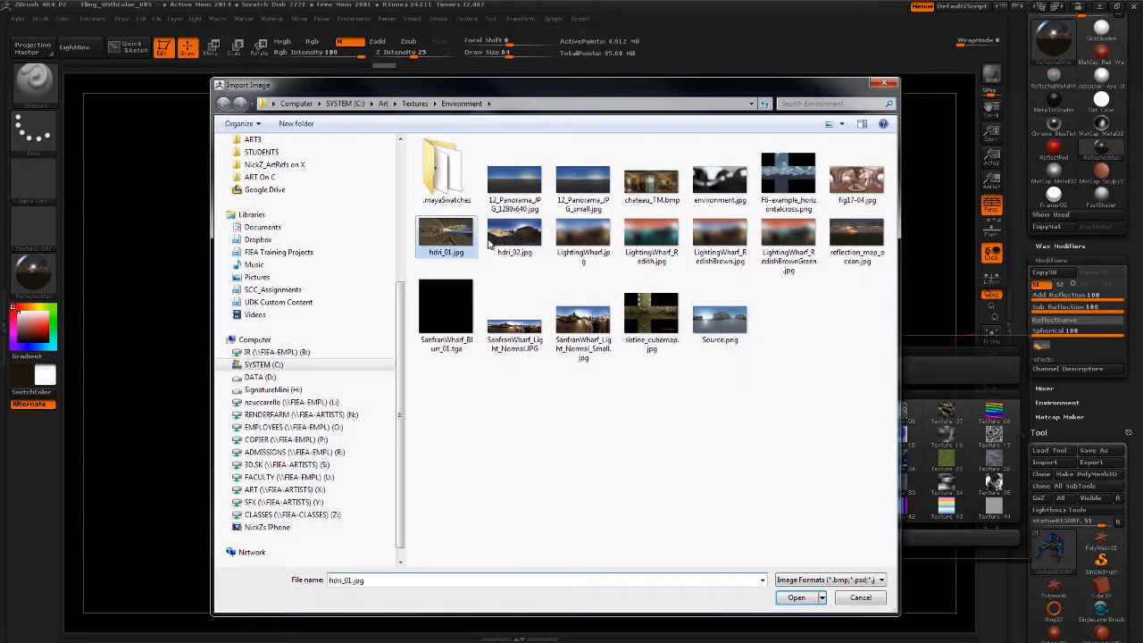
left_click(798, 598)
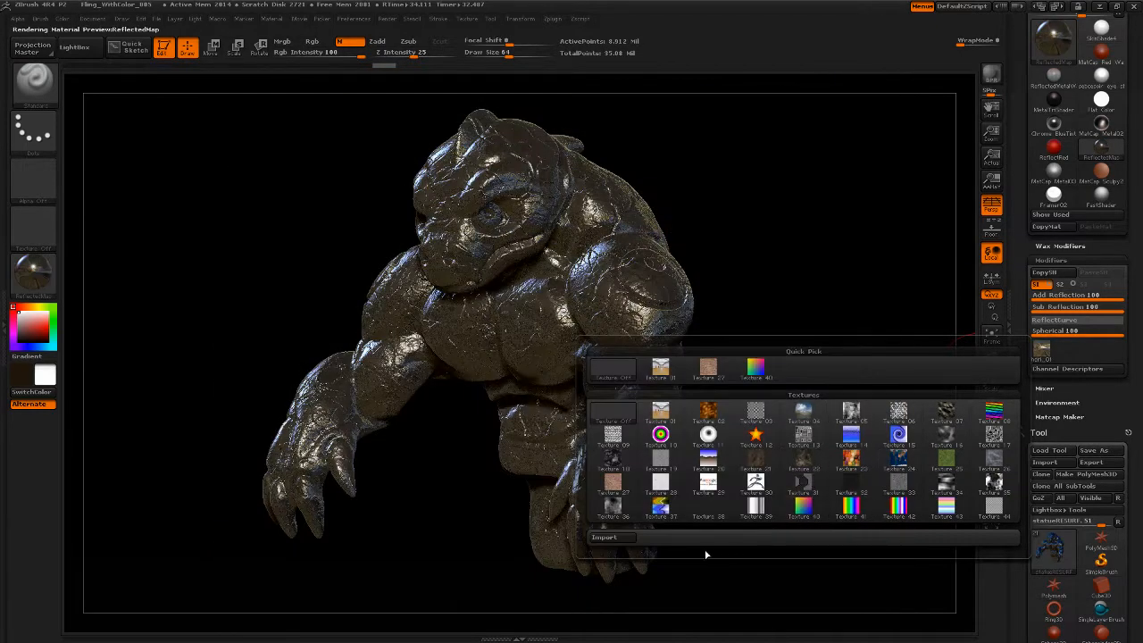
Step: Import 12_Panorama_JPG_1280x640.jpg as the first shader's material texture
left_click(631, 534)
left_click(515, 184)
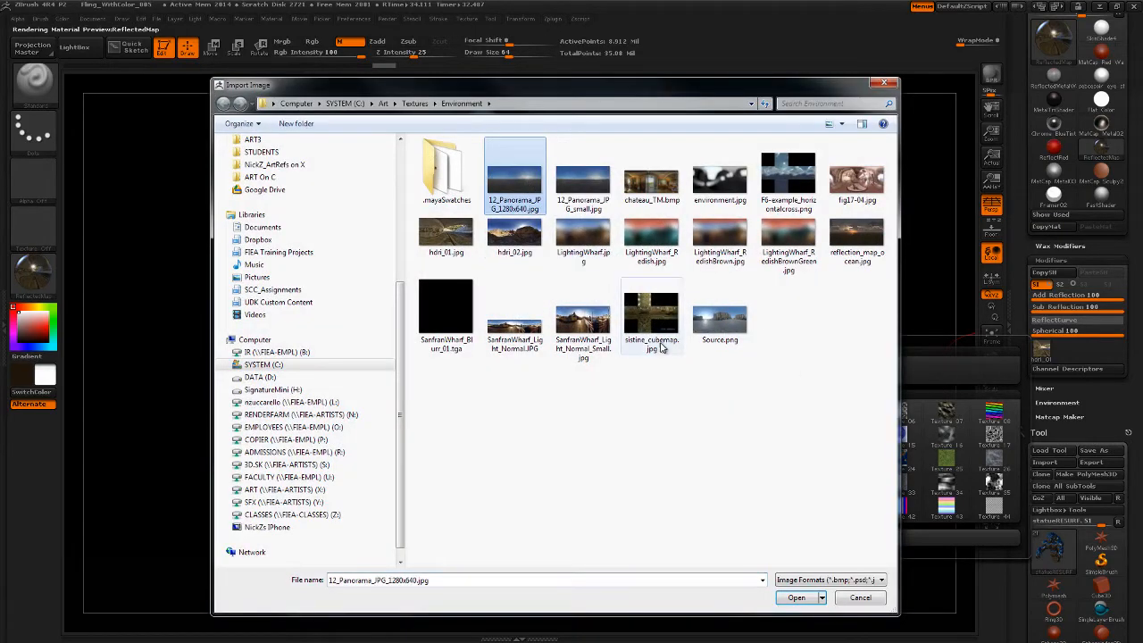
left_click(795, 598)
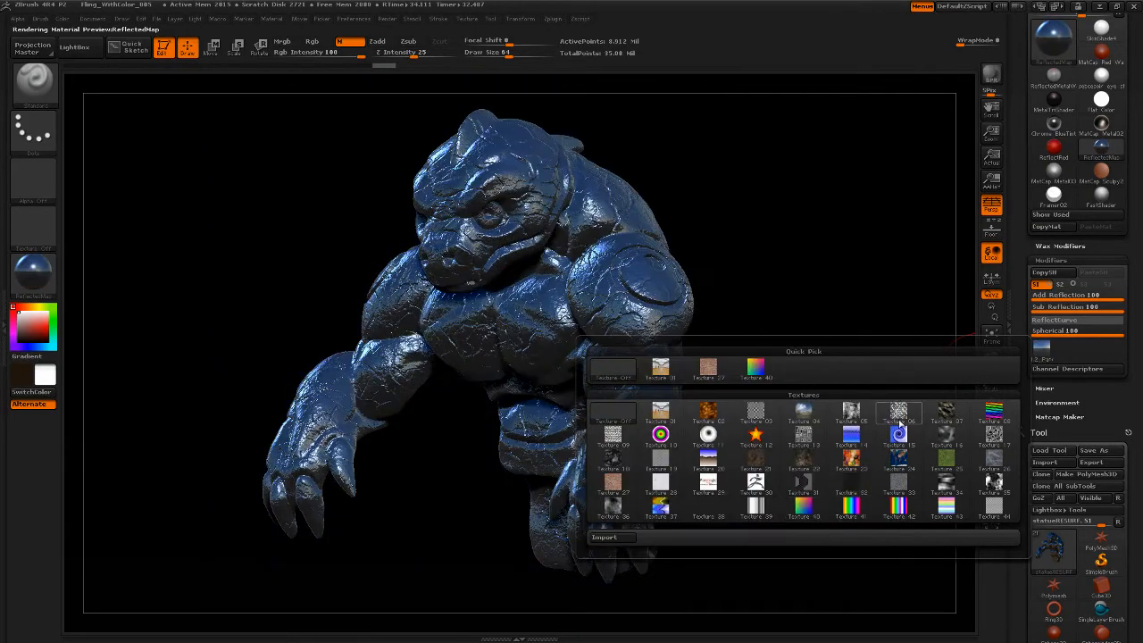
Step: Import LightingWharf.jpg as the first shader's material texture and dismiss a further image import
left_click(631, 537)
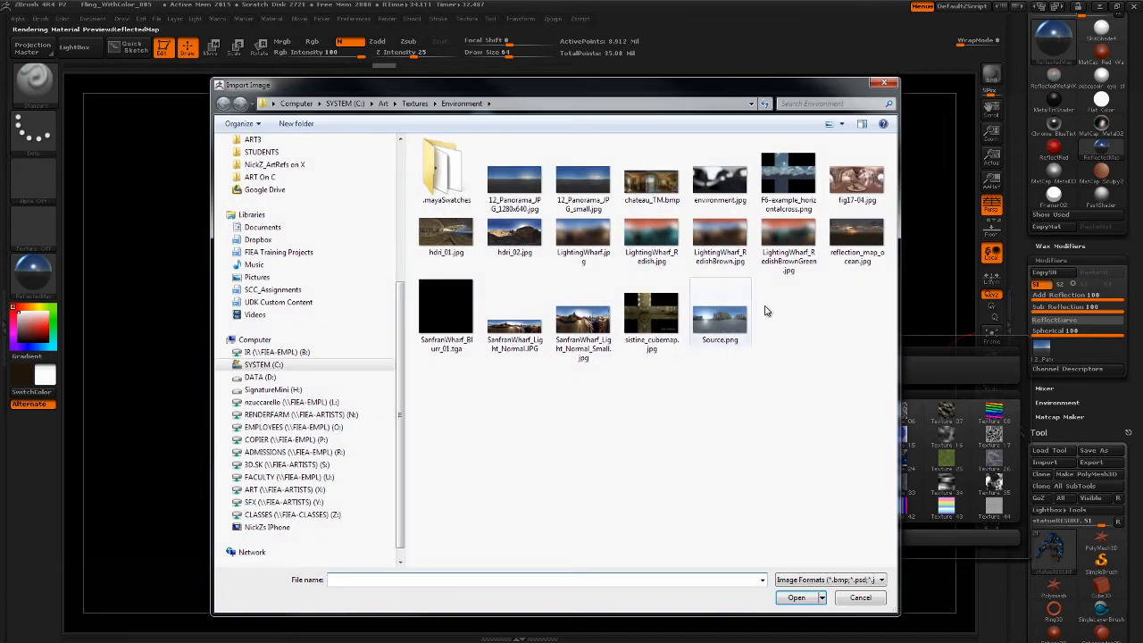
left_click(585, 243)
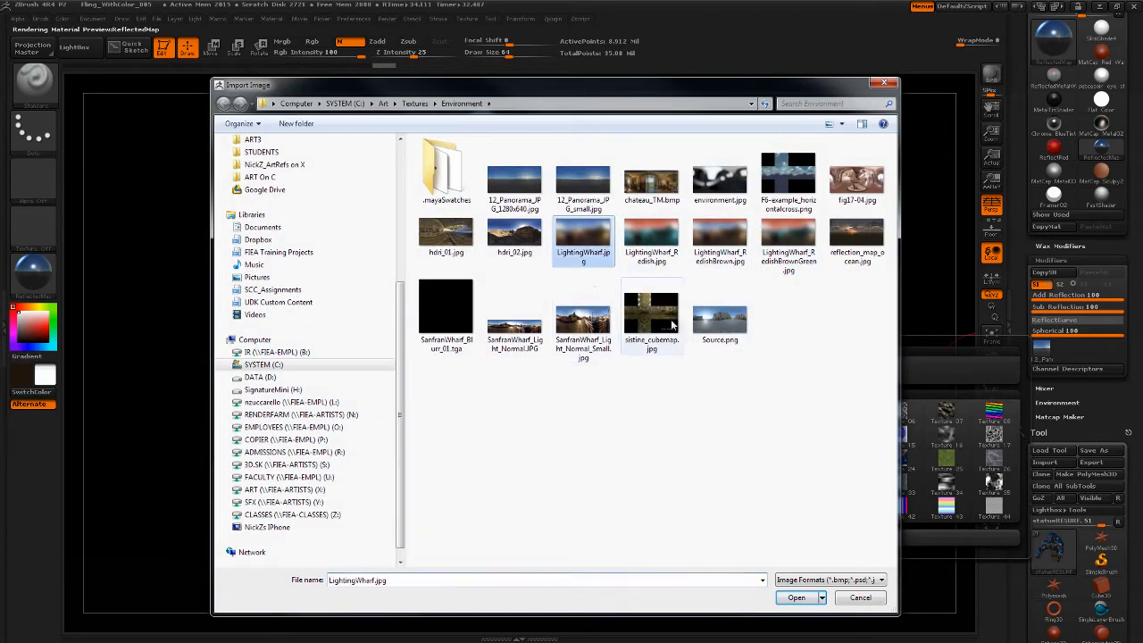
left_click(795, 597)
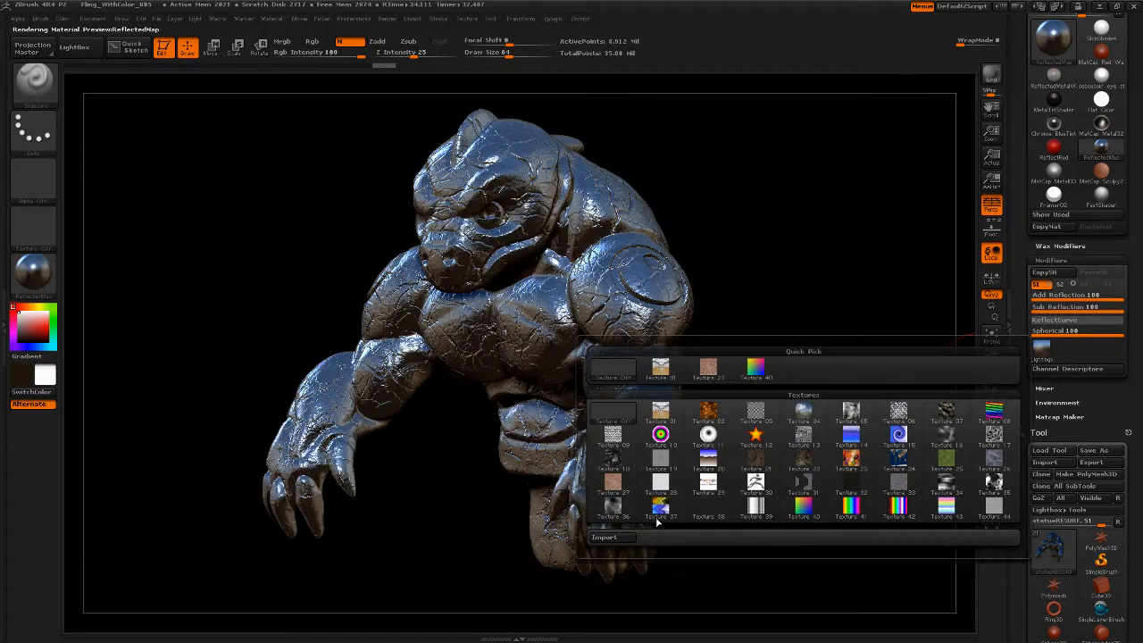
left_click(629, 537)
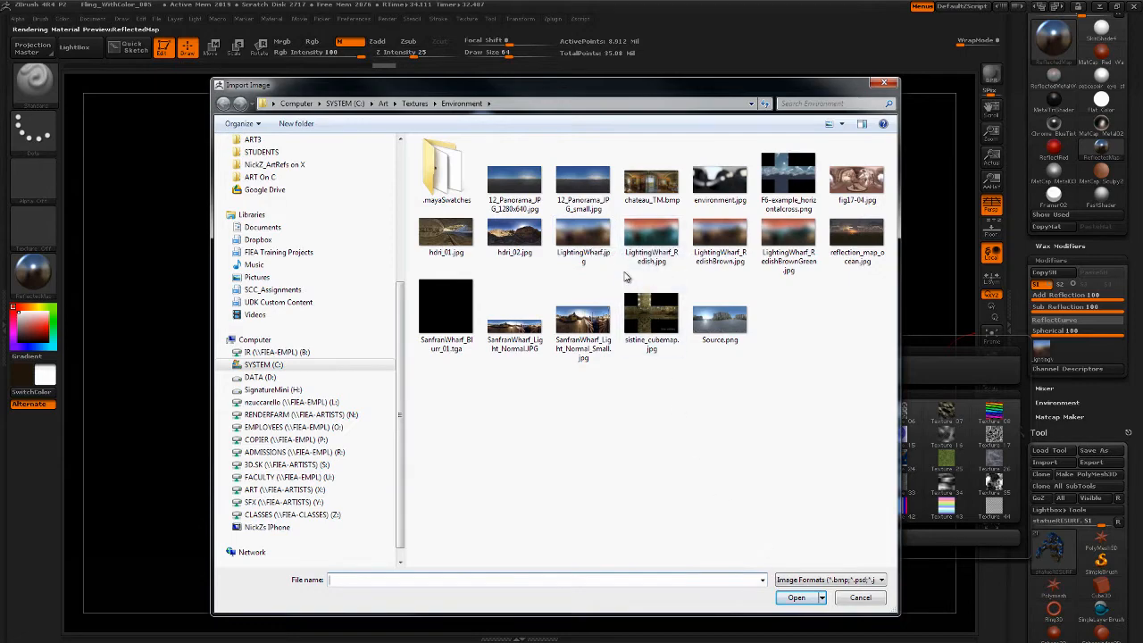
left_click(857, 598)
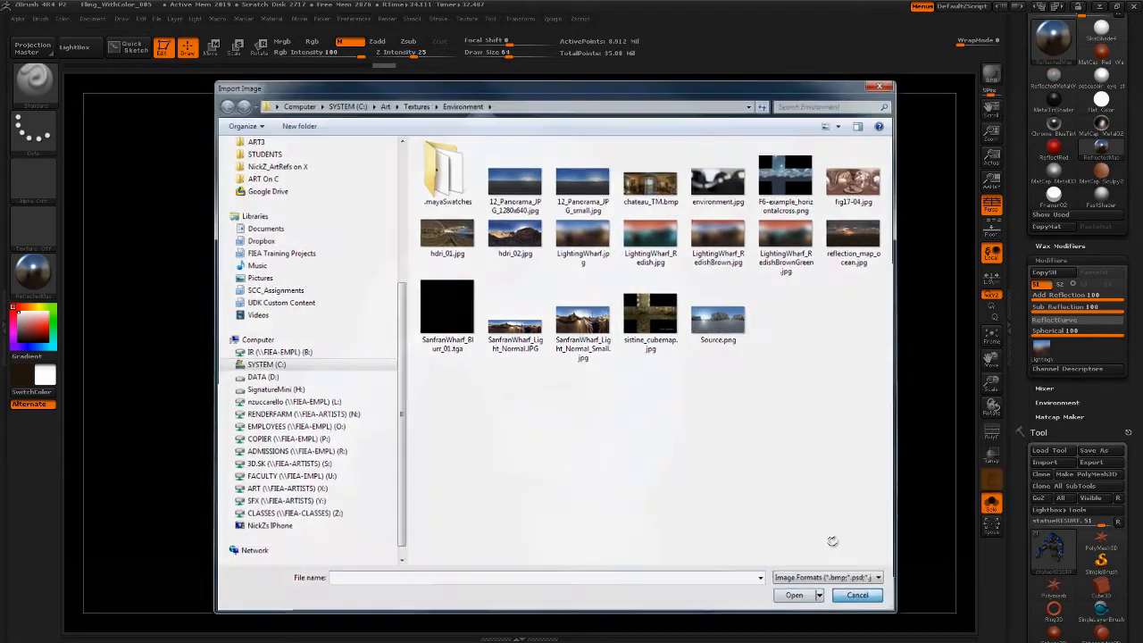
Step: Import LightingWharf_Redish.jpg from the Environment folder as the first shader's texture and view the creature from different angles
left_click_drag(820, 351, 714, 286)
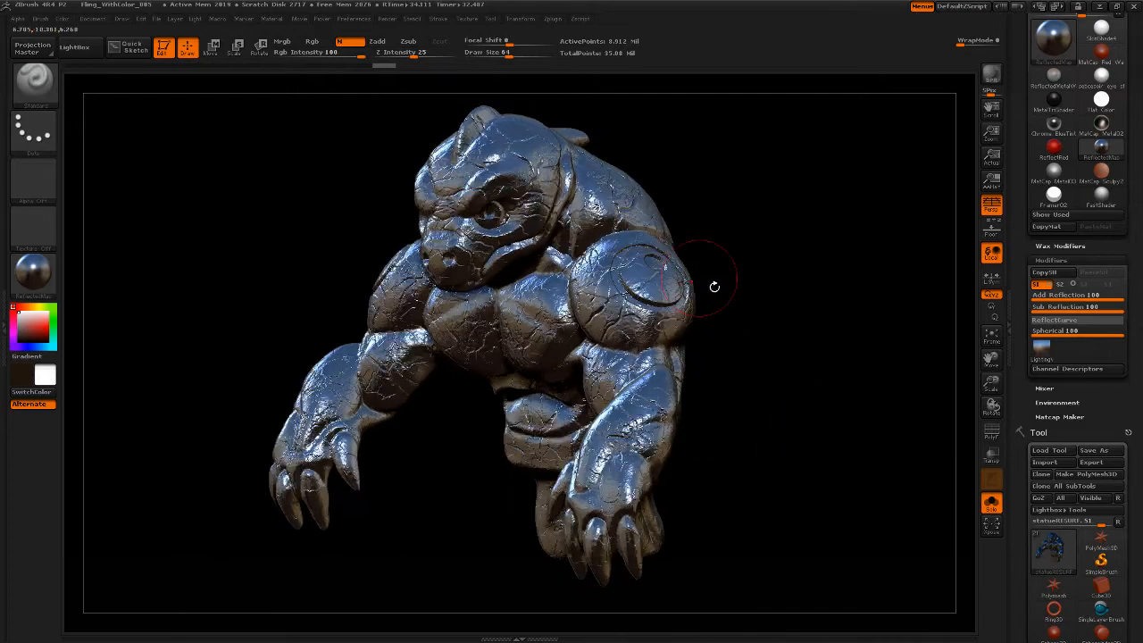
left_click(1041, 345)
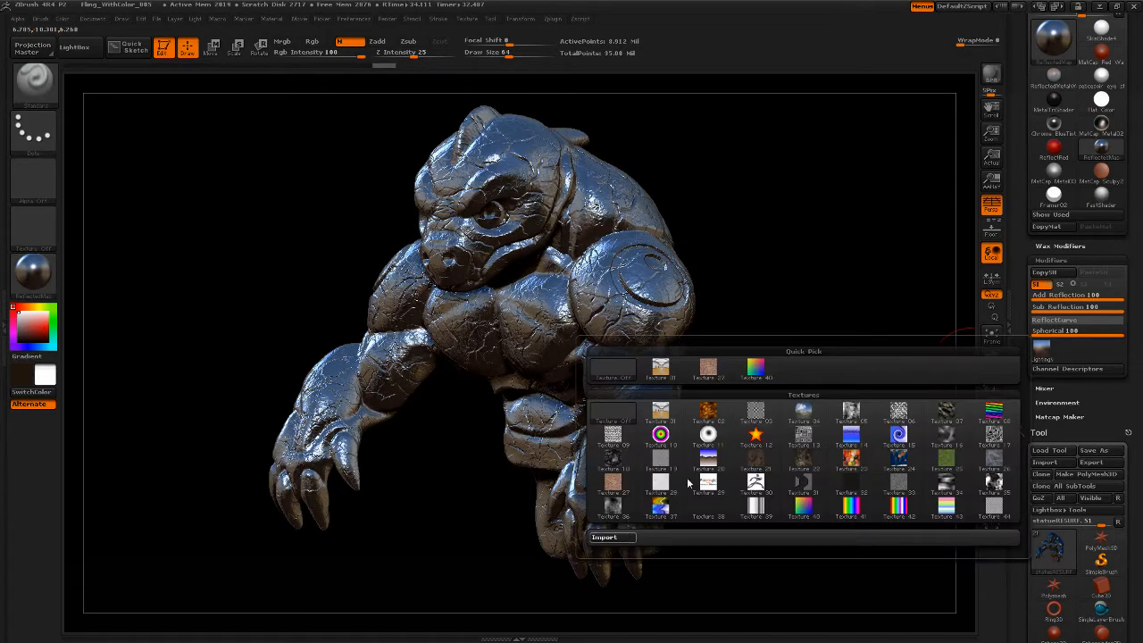
left_click(603, 537)
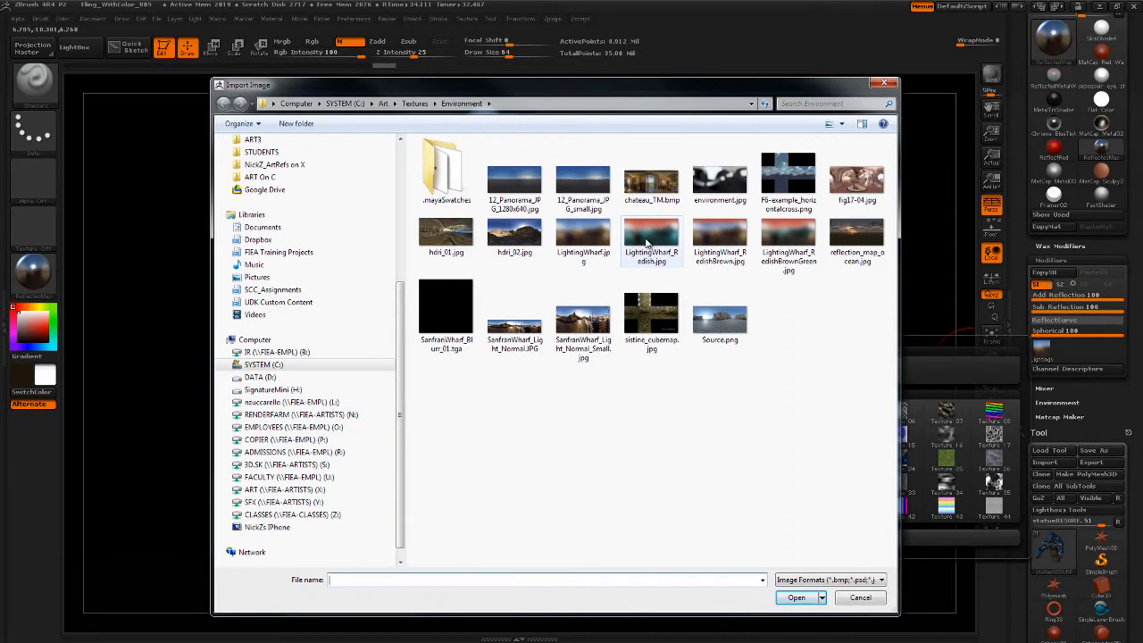
left_click(652, 240)
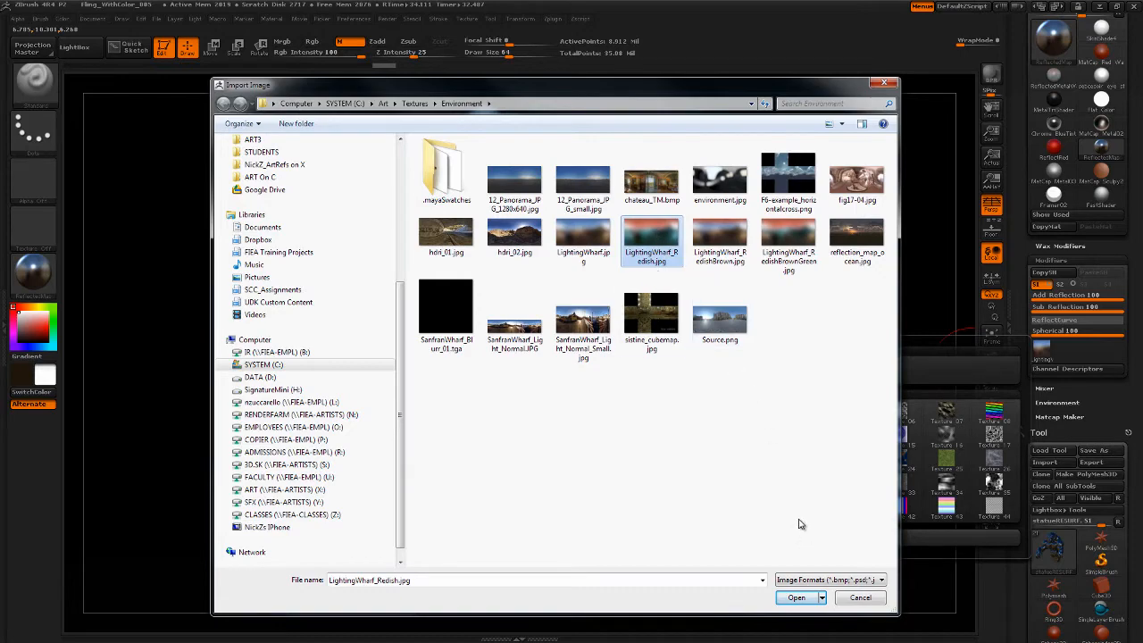
left_click(813, 598)
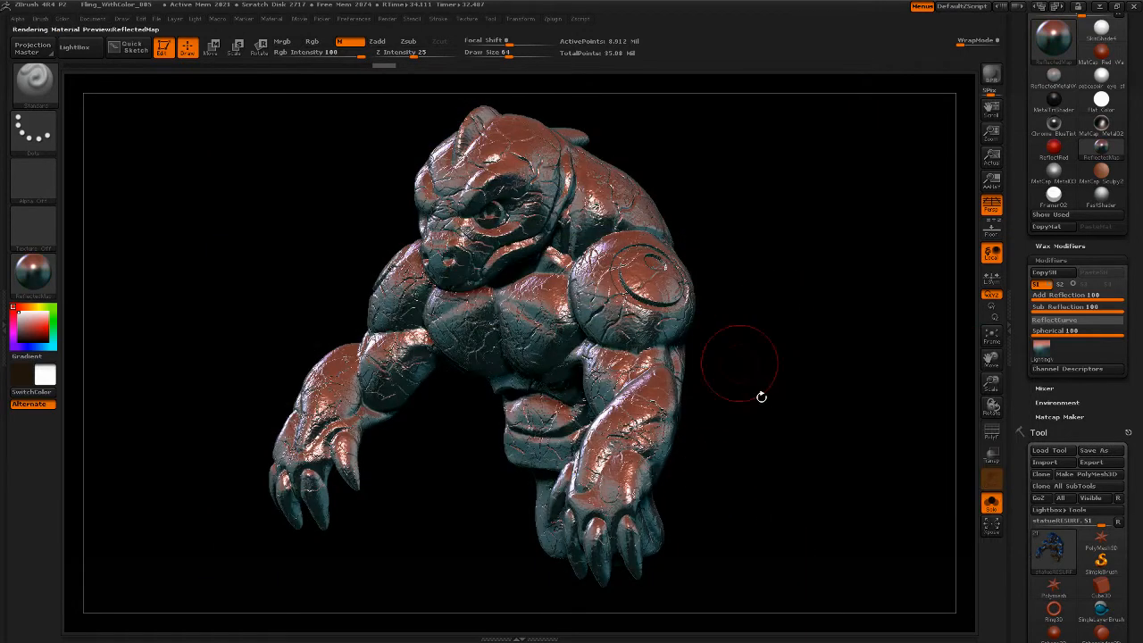
left_click_drag(799, 404, 741, 393)
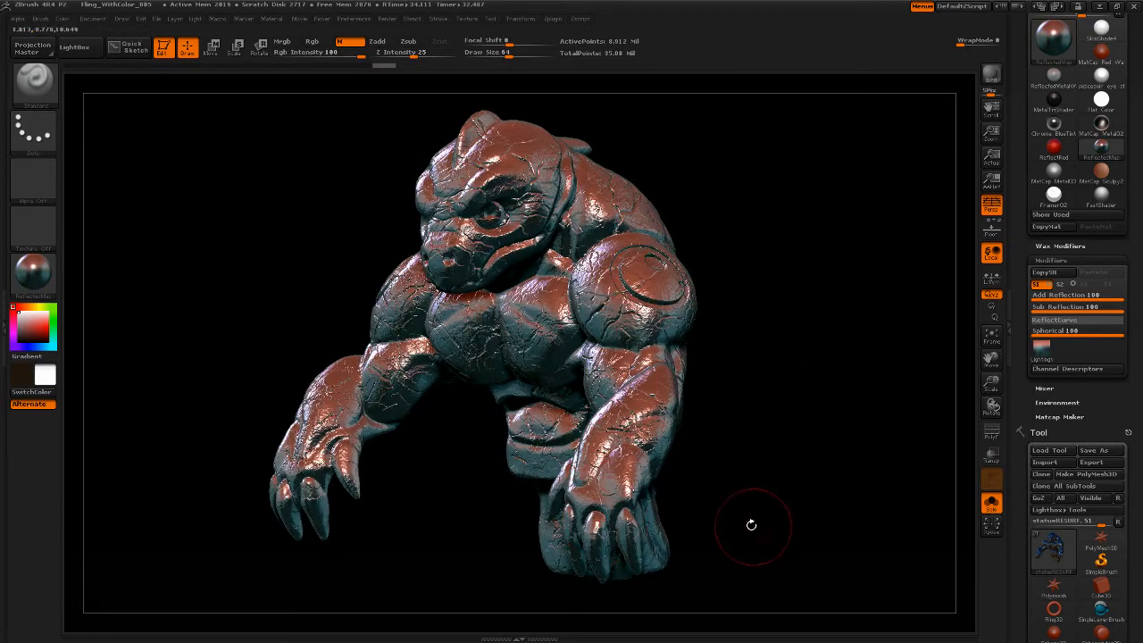
left_click_drag(753, 524, 996, 368)
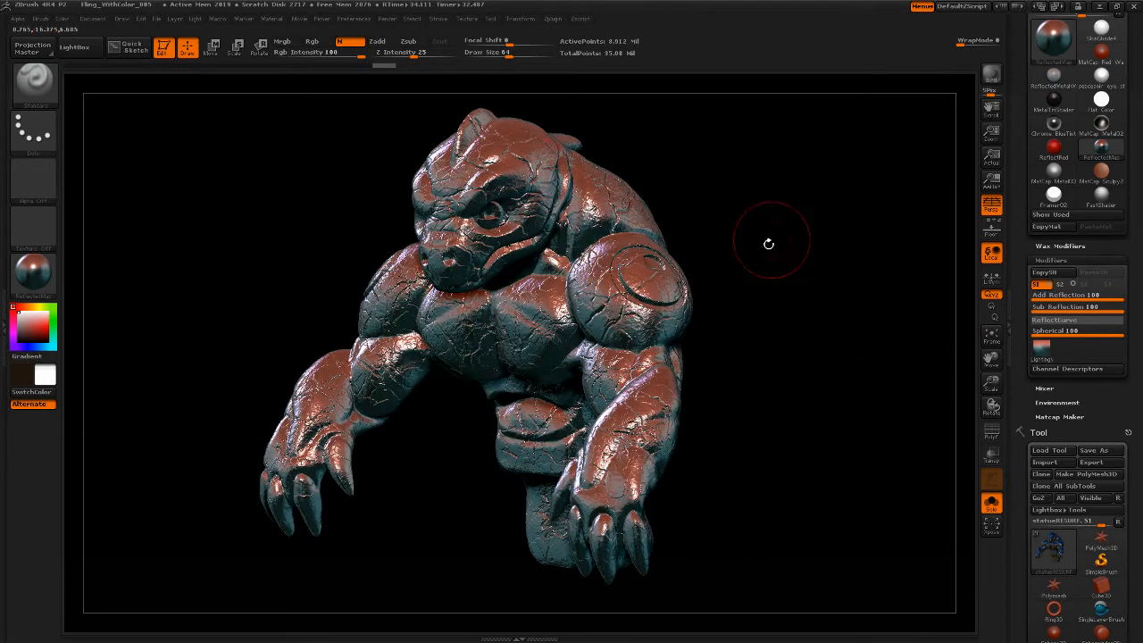
Step: Replace the first shader's reflection image by importing LightingWharf_RedishBrown.jpg
left_click(1041, 347)
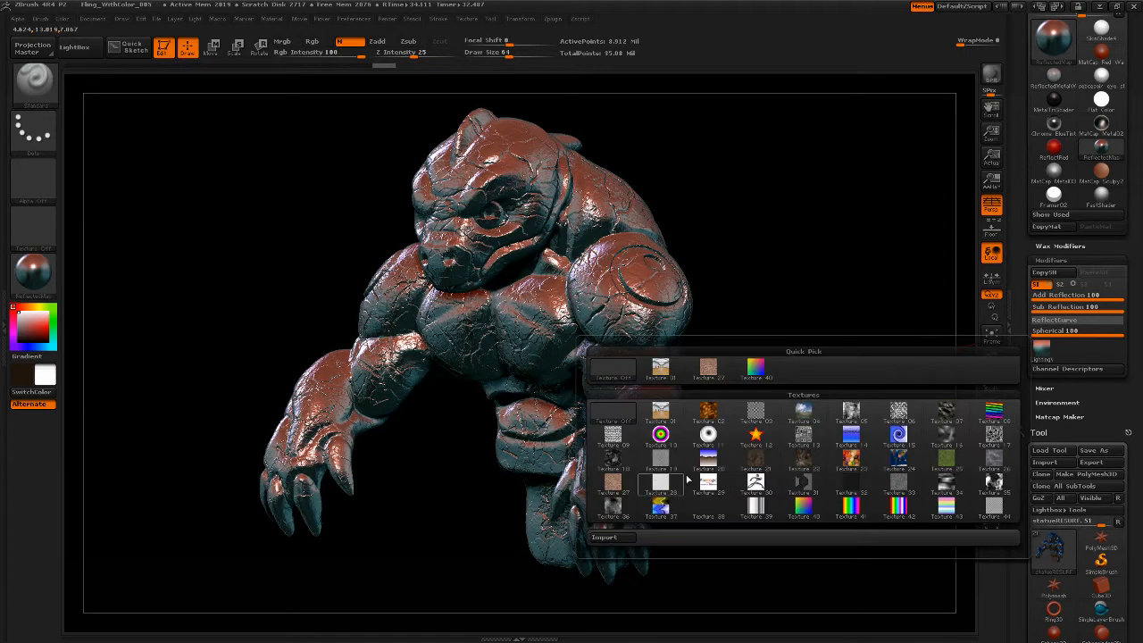
left_click(613, 537)
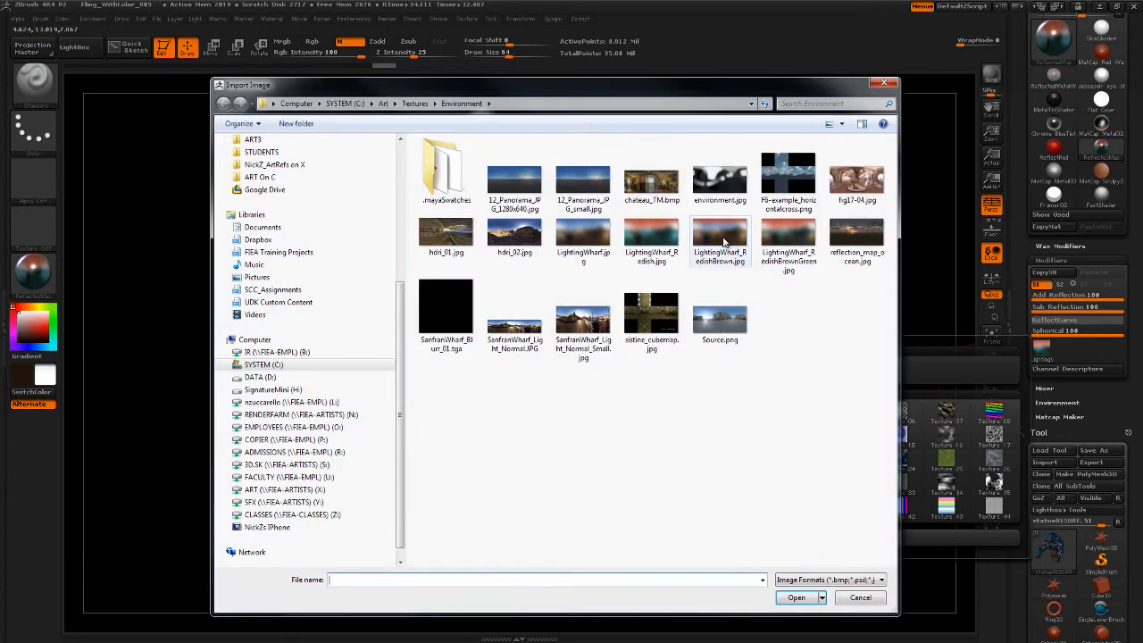
left_click(720, 237)
left_click(796, 598)
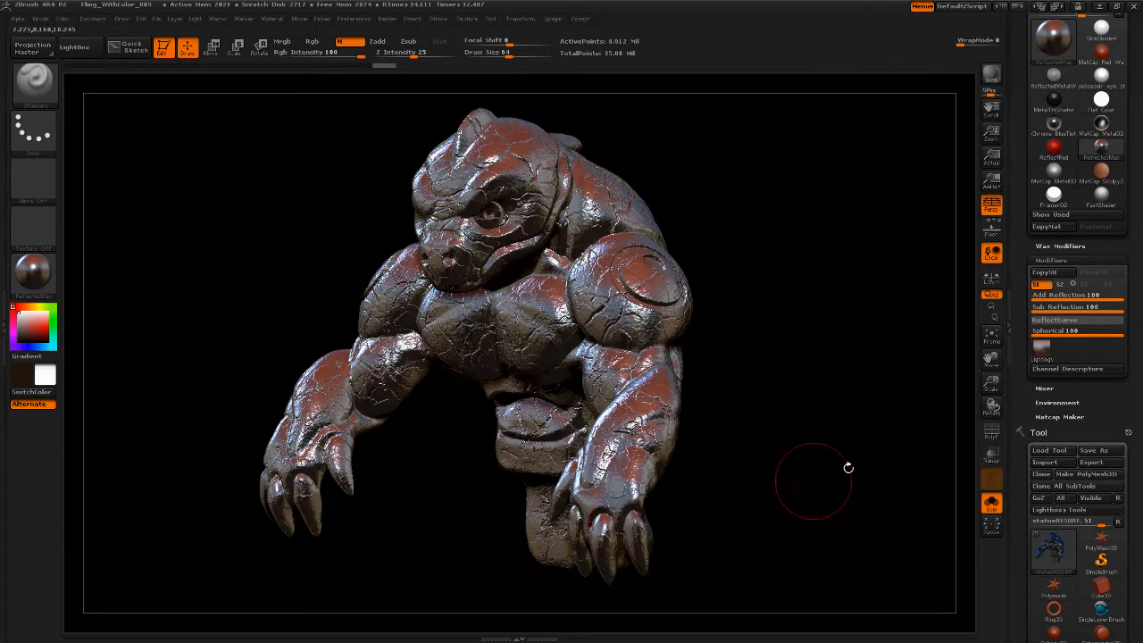
Step: Import LightingWharf_RedishBrownGreen.jpg as the first shader's material texture
left_click(1043, 353)
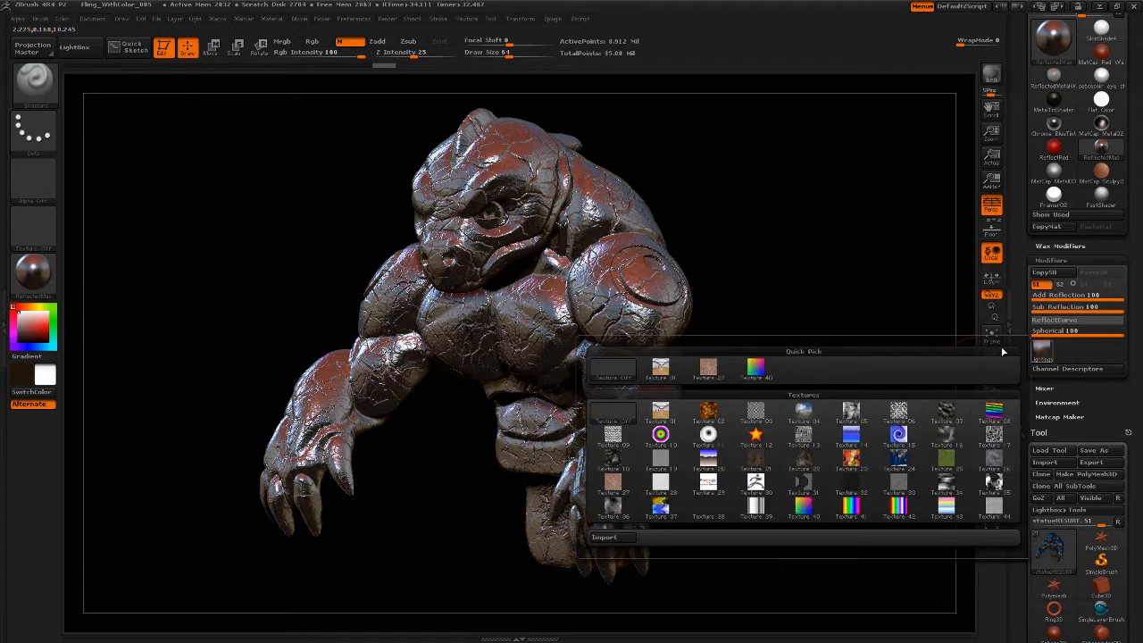
left_click(631, 538)
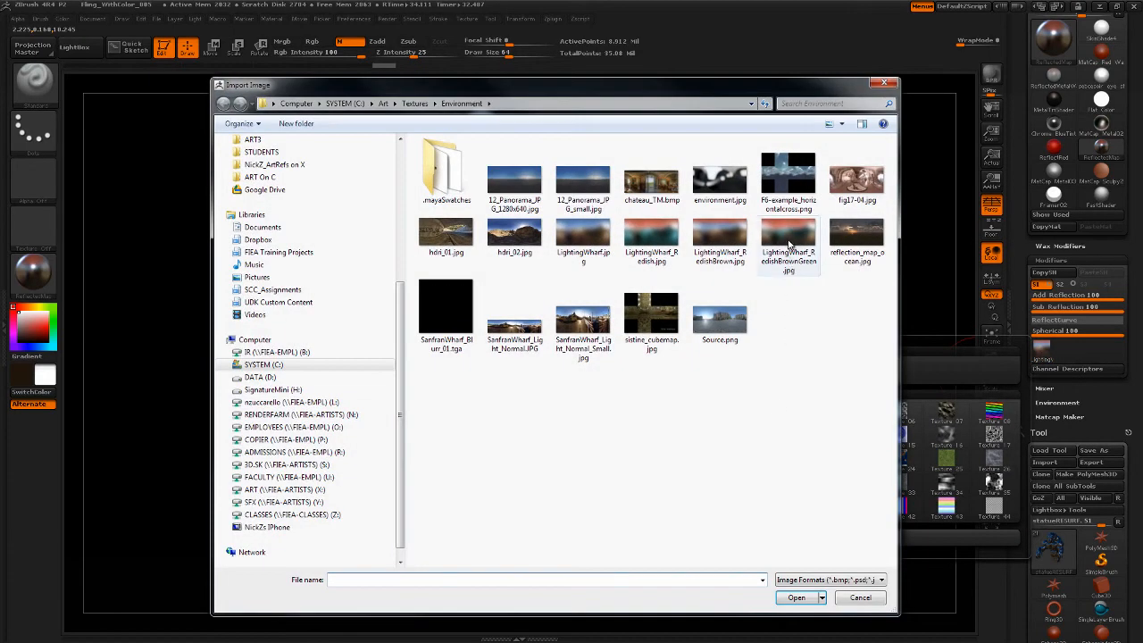
left_click(789, 244)
left_click(796, 597)
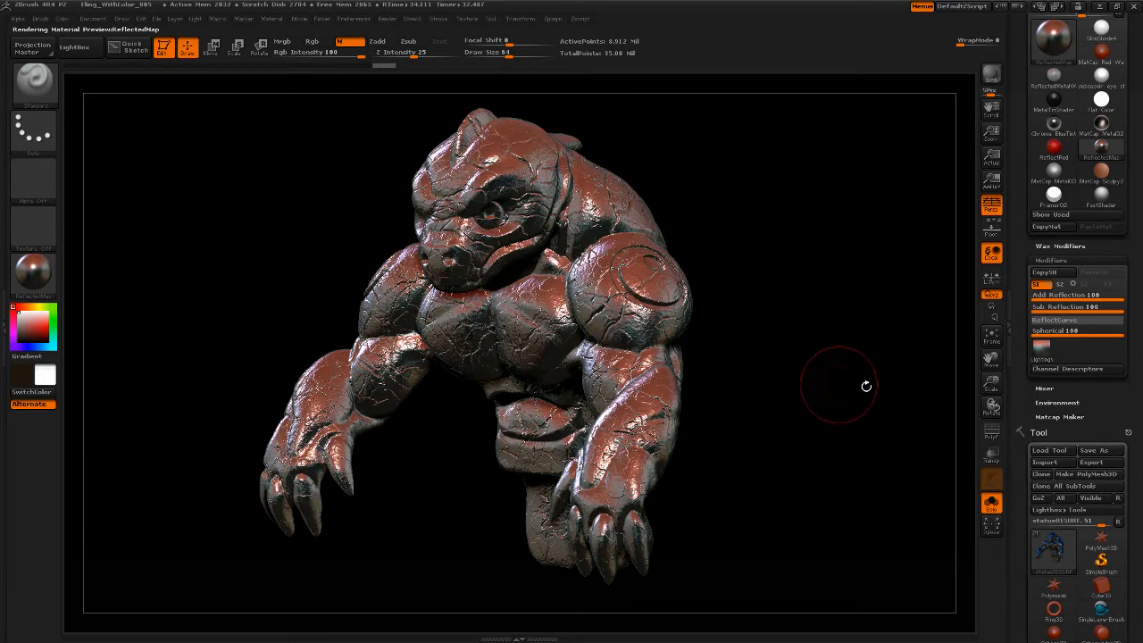
Step: Switch the first shader's material texture back by importing LightingWharf_Redish.jpg again
left_click(1043, 355)
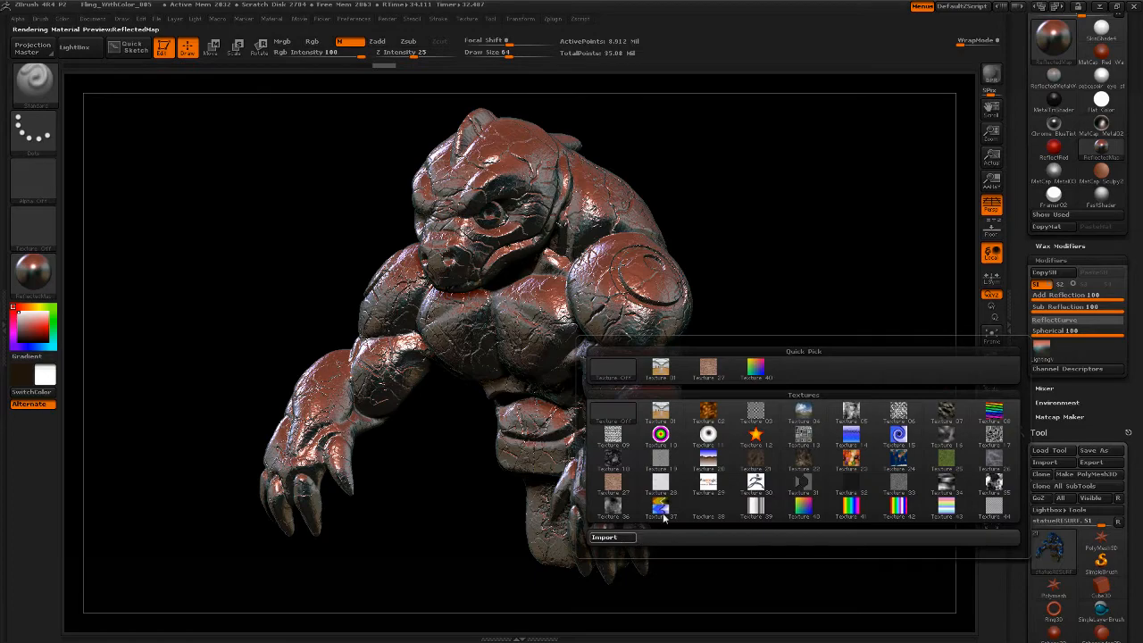
left_click(605, 537)
left_click(657, 240)
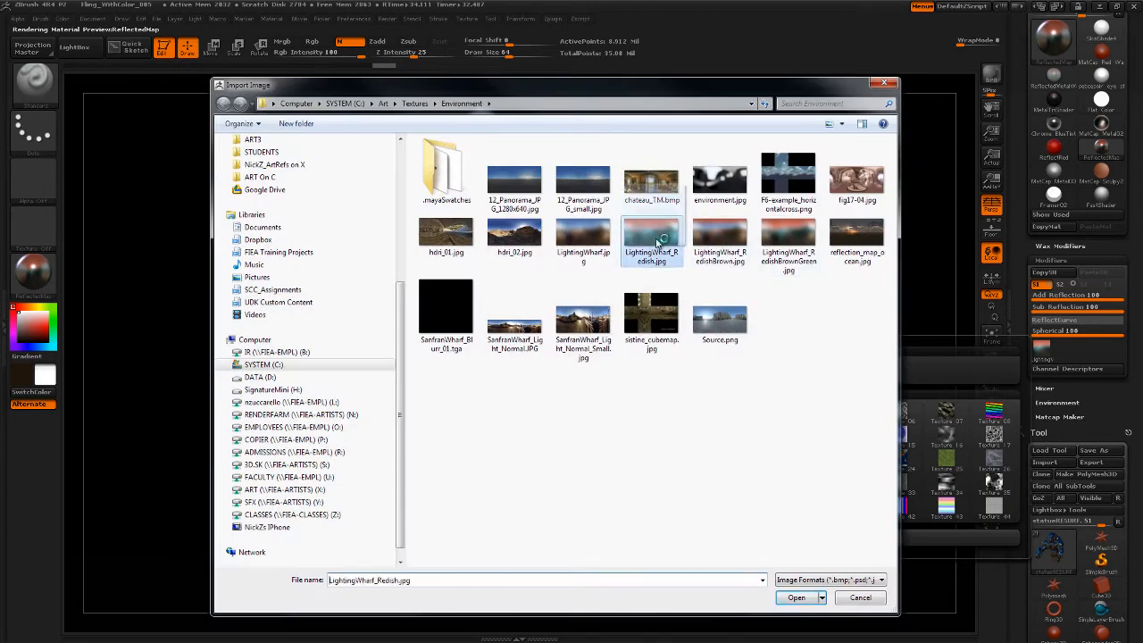
left_click(798, 597)
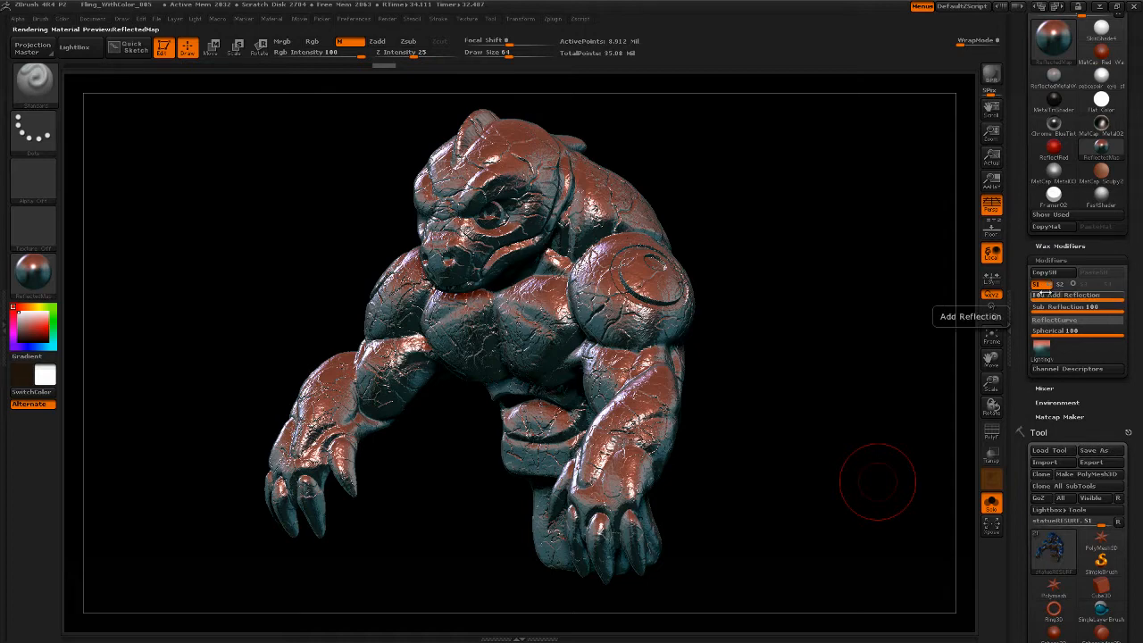
left_click(44, 277)
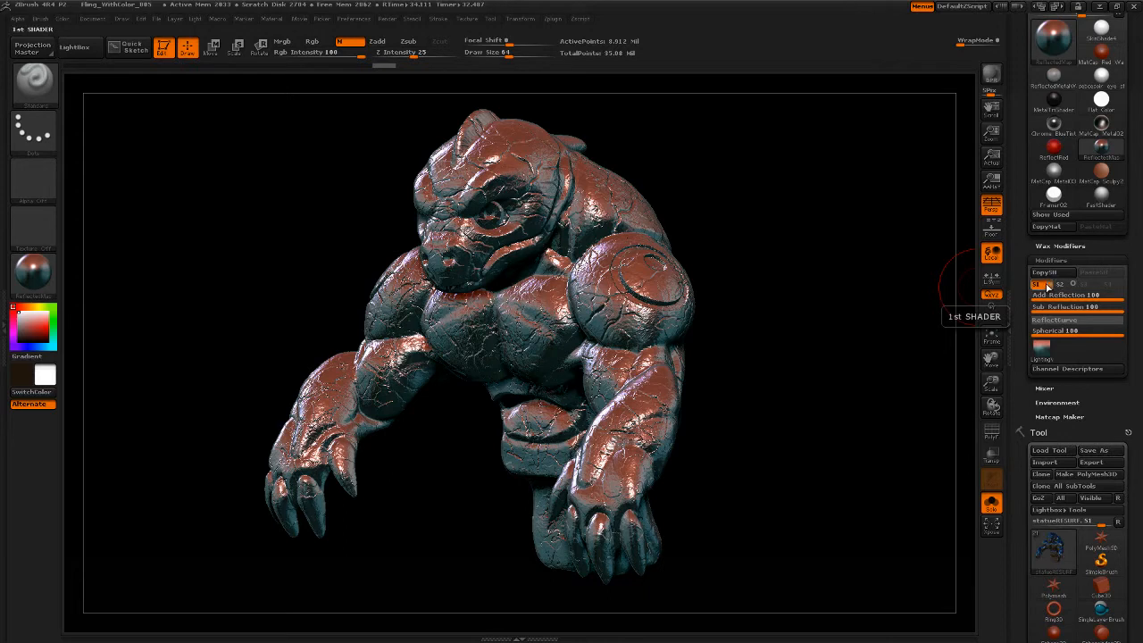
Step: Disable and re-enable the material's first and second shaders to compare what each contributes to the creature's look
left_click(1067, 288)
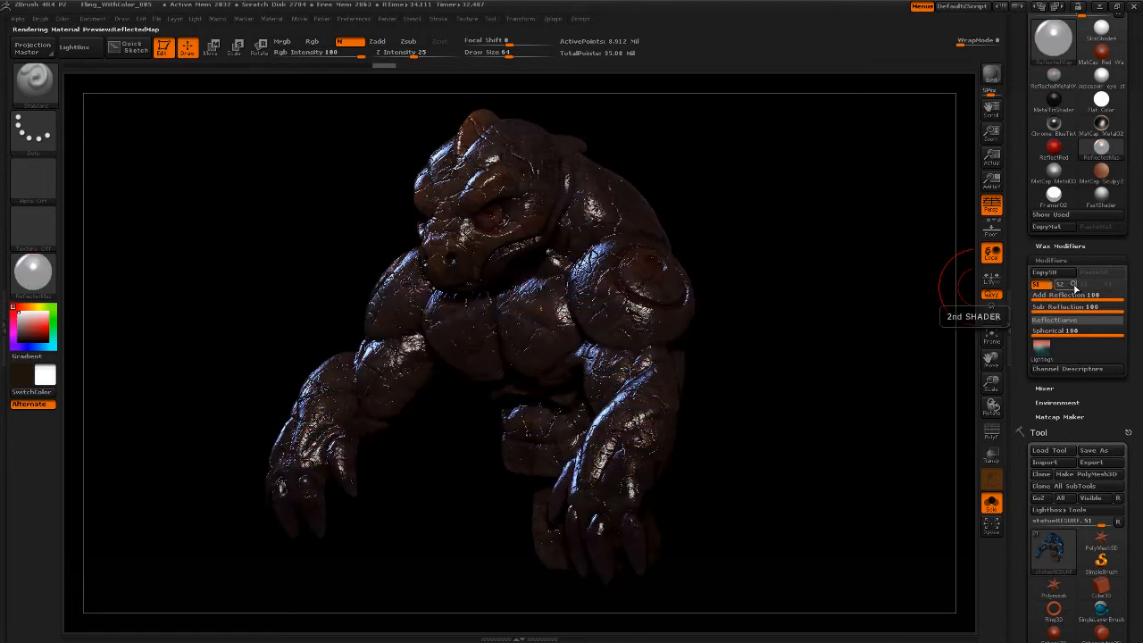
left_click(1074, 285)
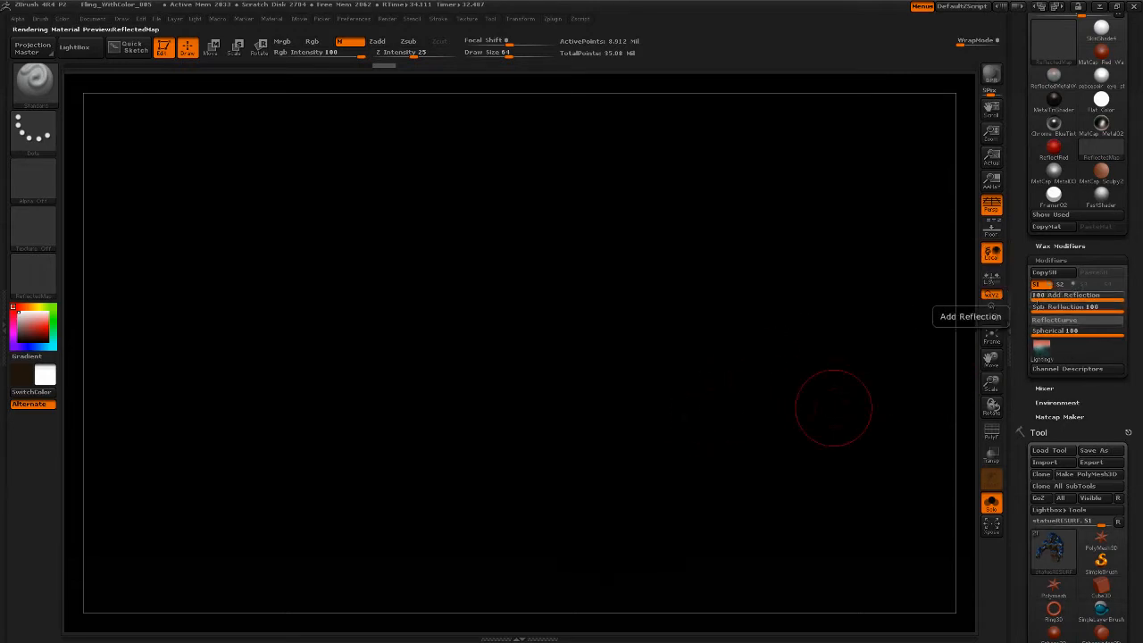
left_click(1052, 286)
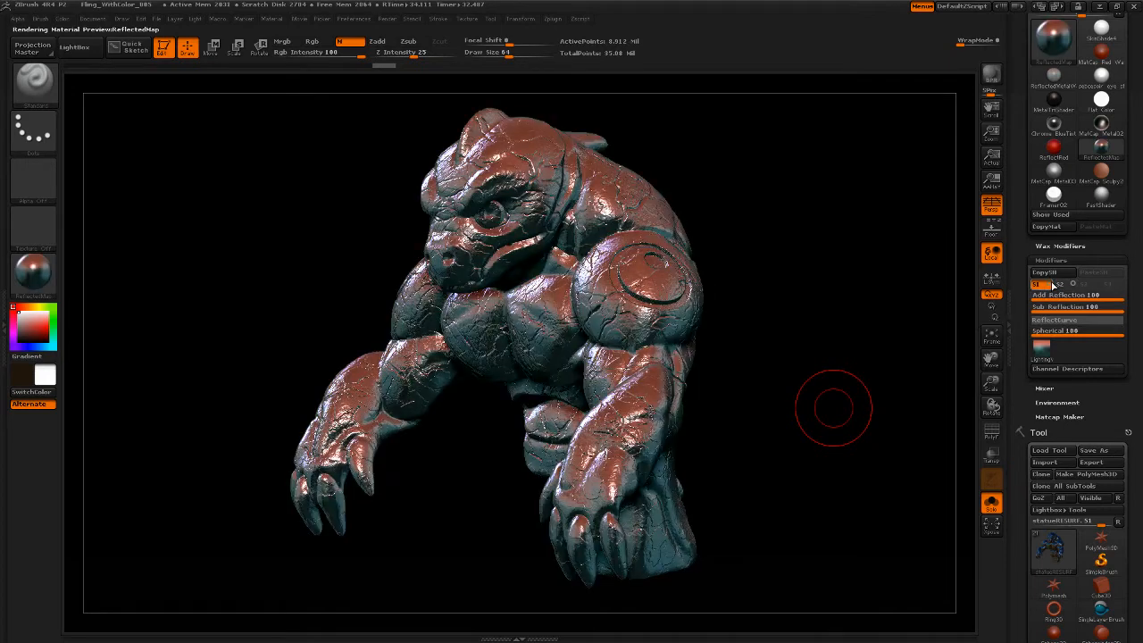
left_click(1052, 286)
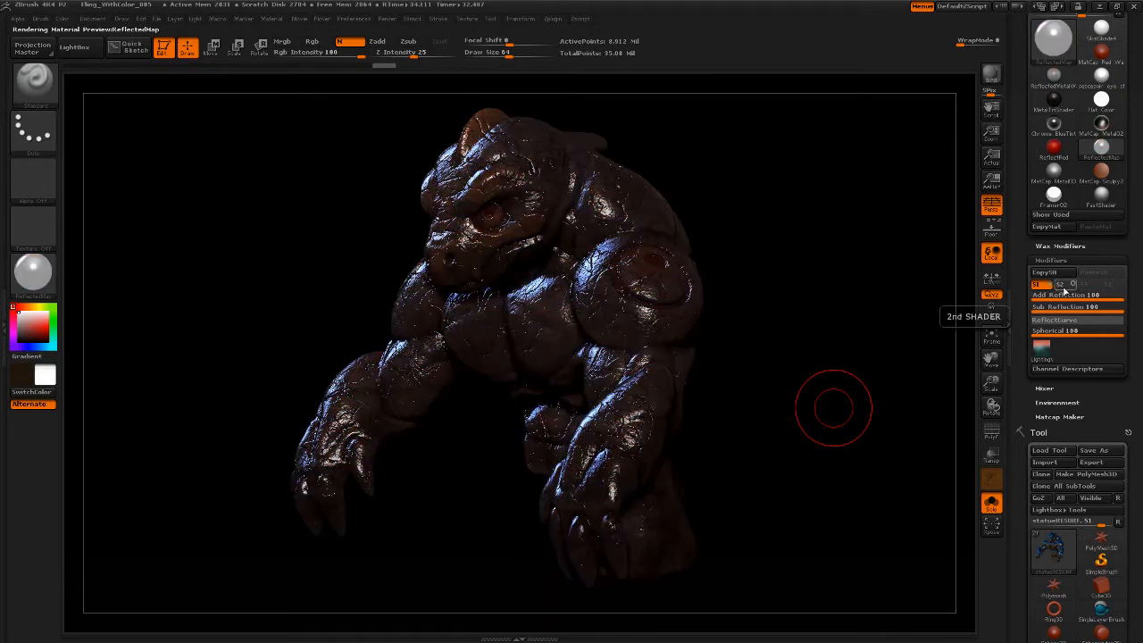
Step: Show the second shader's settings and toggle the first shader off and on repeatedly to compare the creature's look
left_click(1063, 286)
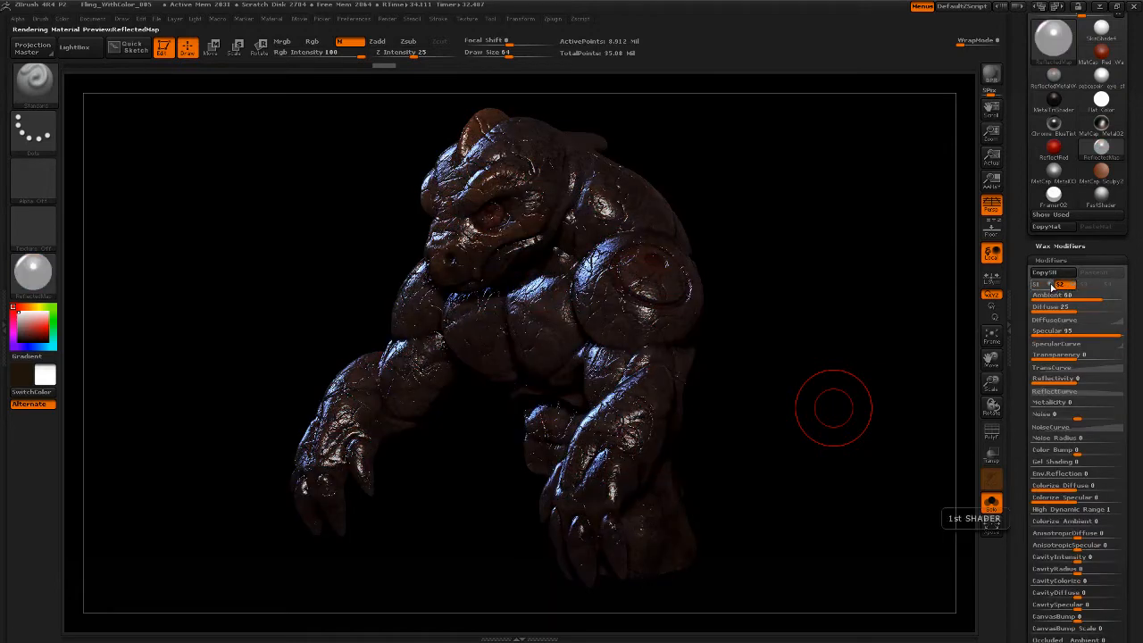
left_click(1051, 285)
left_click(1051, 285)
left_click(1051, 284)
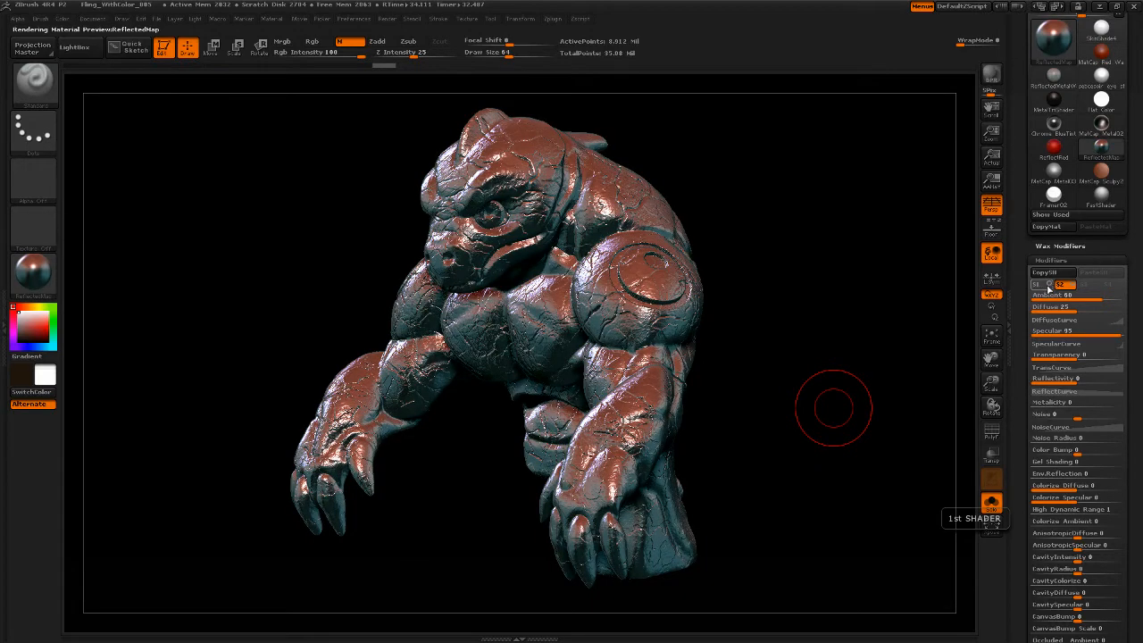
left_click(1051, 285)
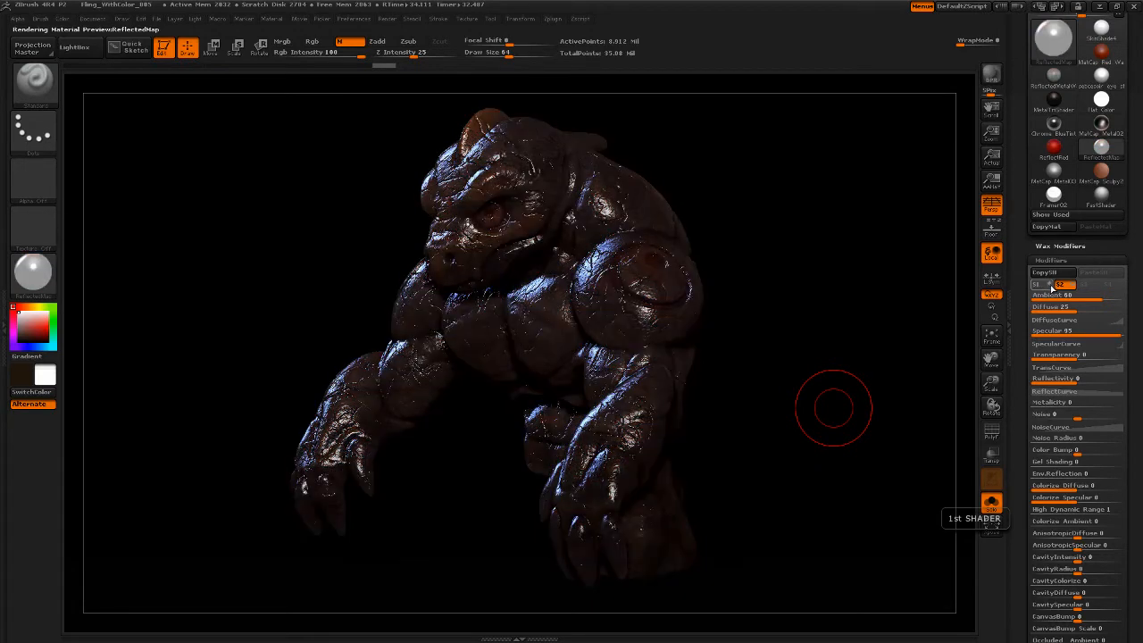
left_click(1051, 285)
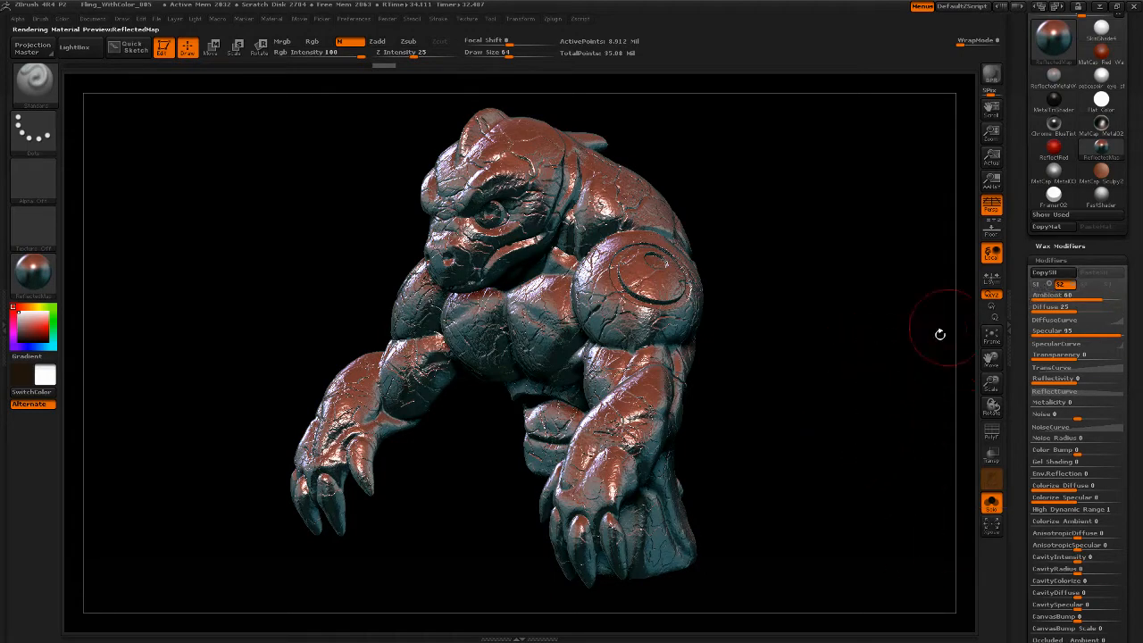
left_click_drag(911, 387, 904, 399)
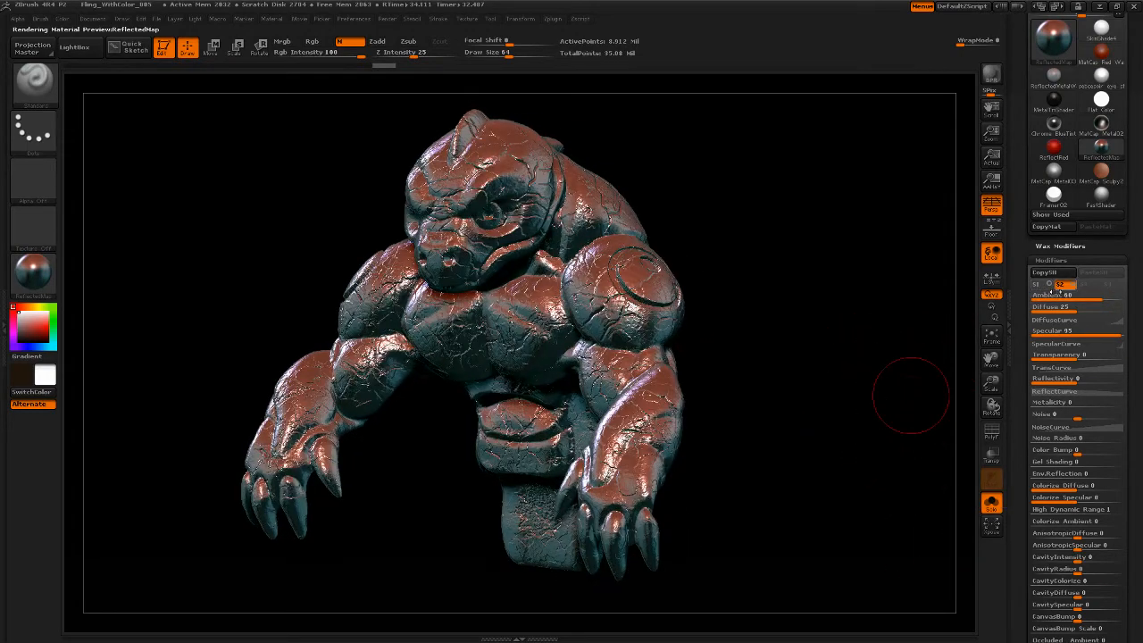
Step: Disable the first shader and inspect the creature from several angles with only the second shader active
left_click(1050, 284)
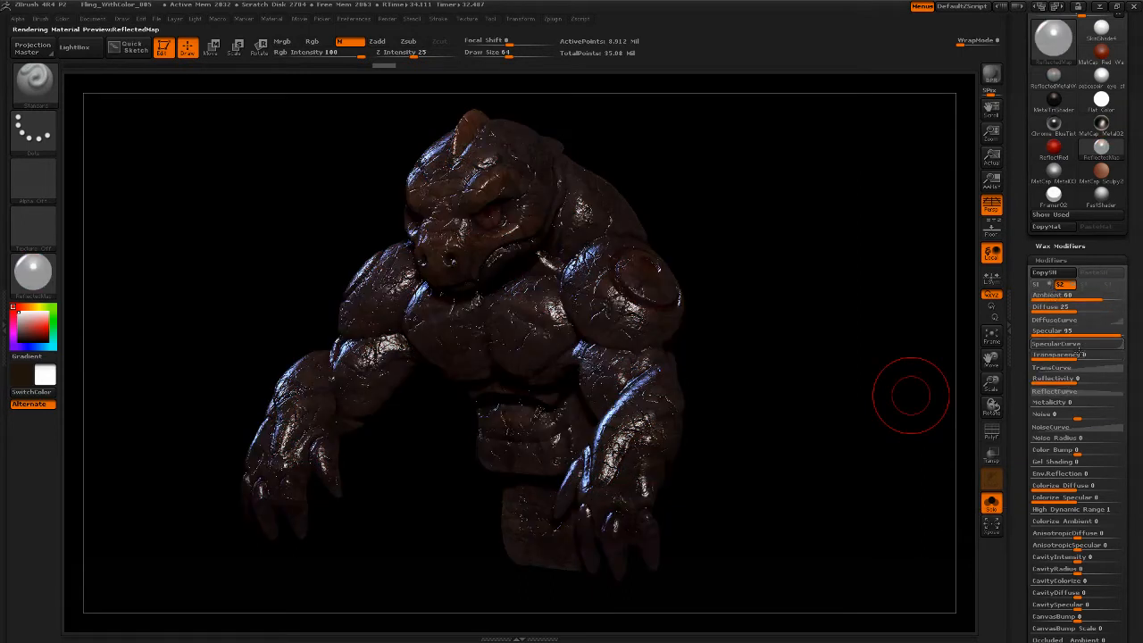
left_click_drag(1025, 291, 1027, 229)
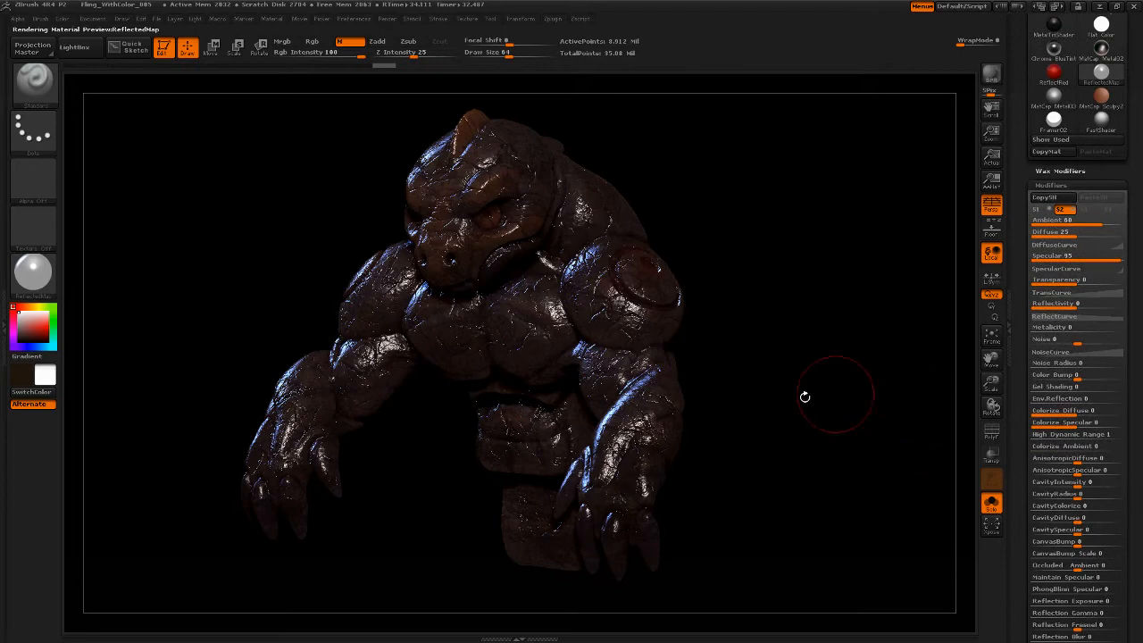
left_click_drag(804, 395, 781, 381)
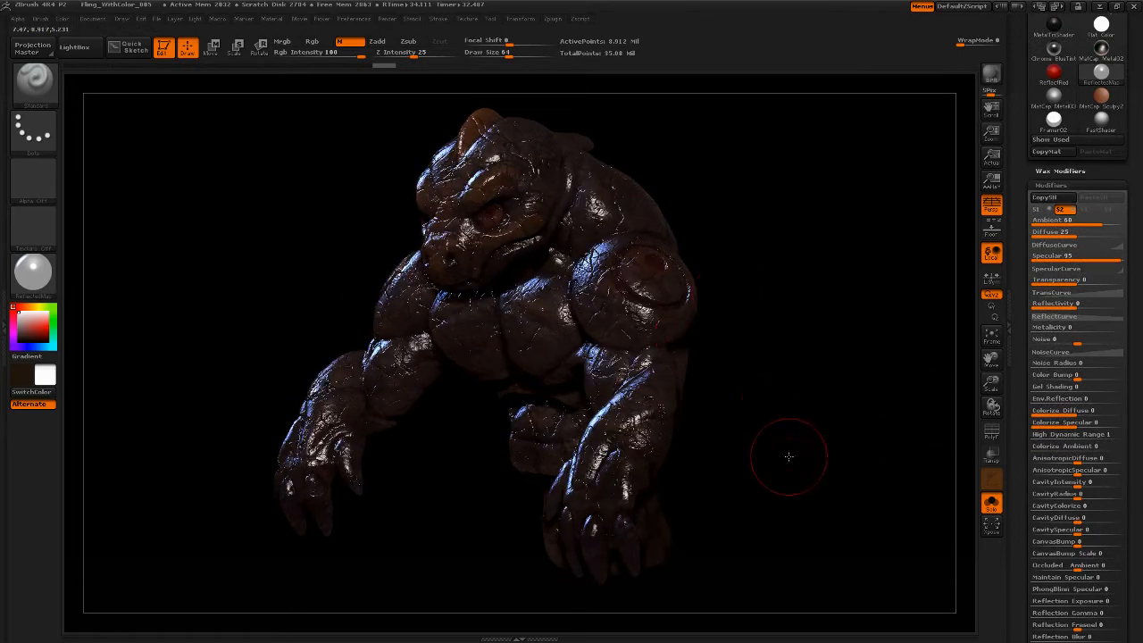
left_click_drag(792, 459, 722, 293)
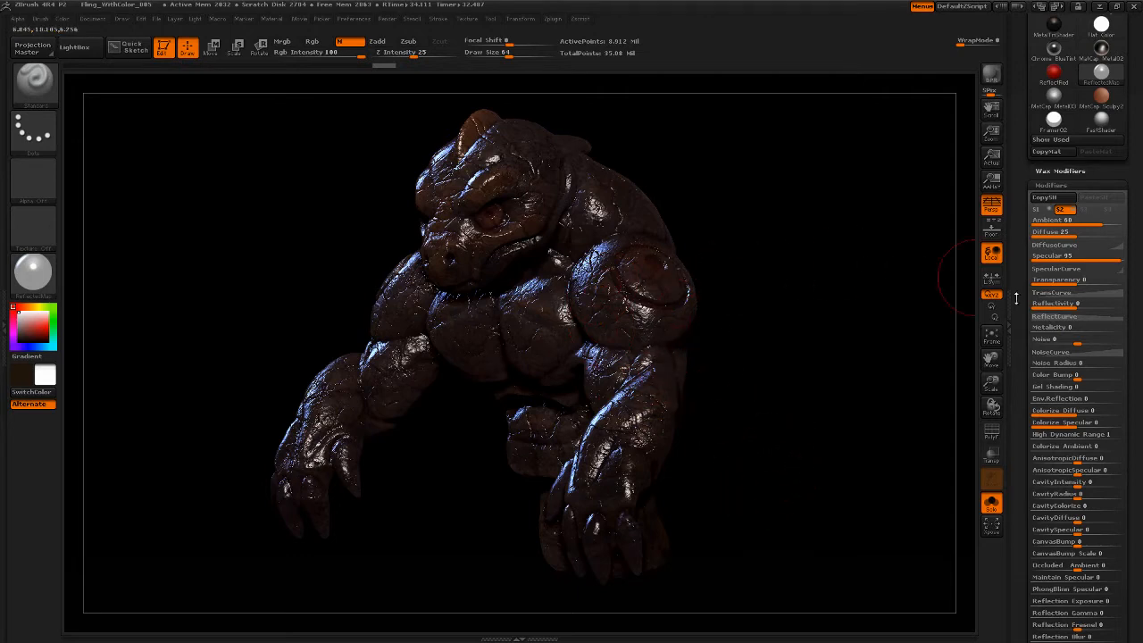
Step: Set the second shader's Ambient, Diffuse and Specular to 0 and open its diffuse curve
left_click_drag(1055, 222, 1029, 234)
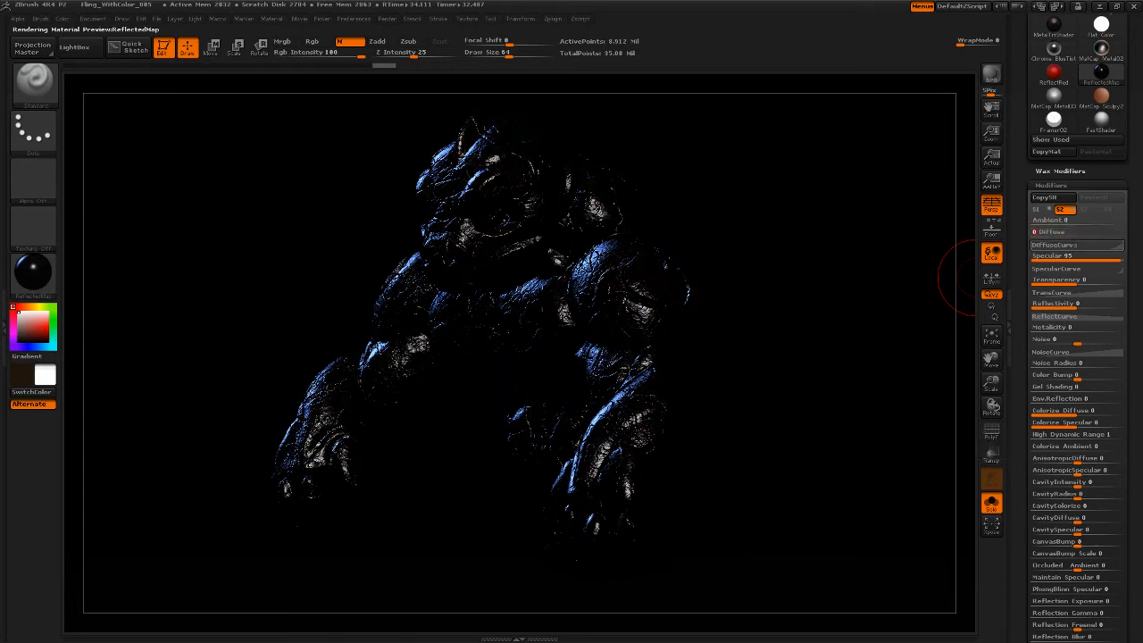
left_click(1087, 245)
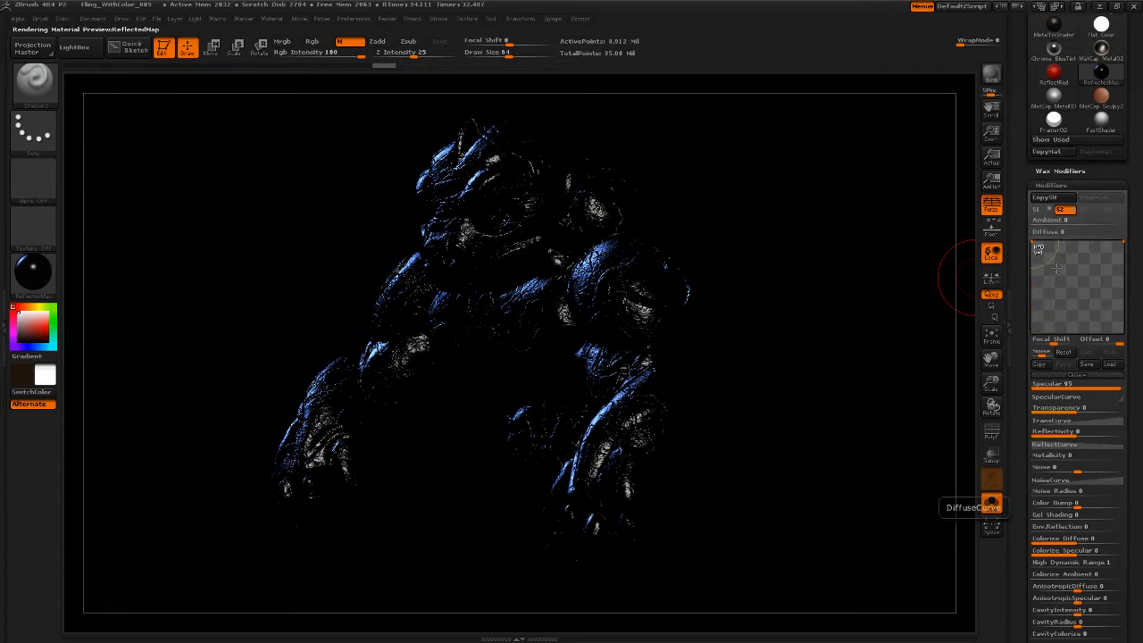
left_click(1076, 383)
type("0")
key("Return")
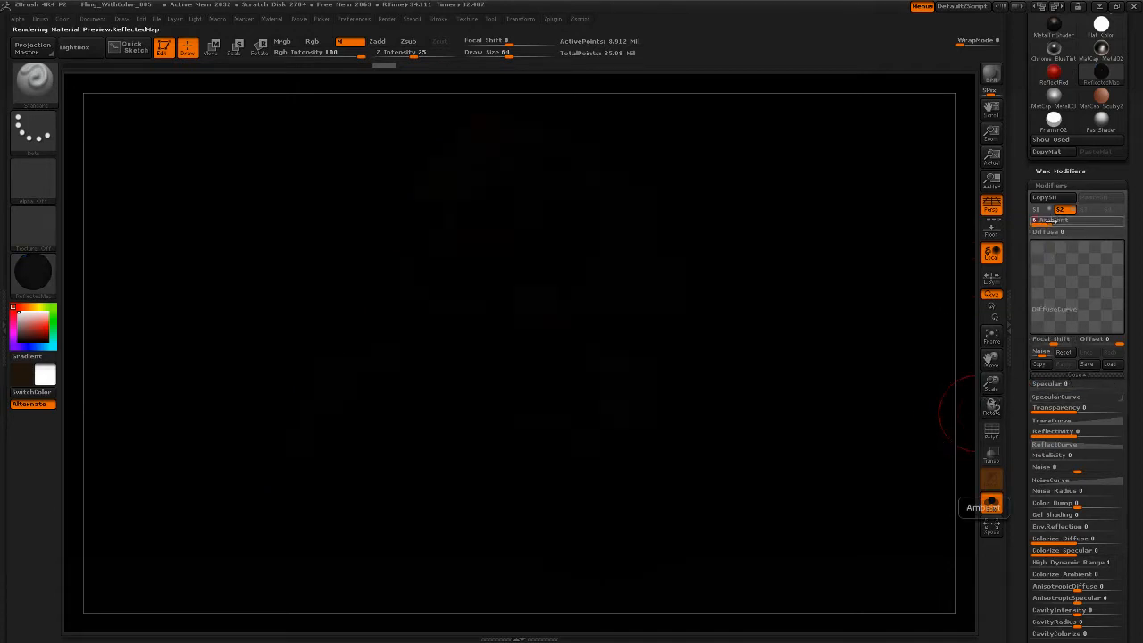
Step: Raise the second shader's Ambient to 33 and look at the creature from another angle
left_click_drag(1053, 220, 1089, 223)
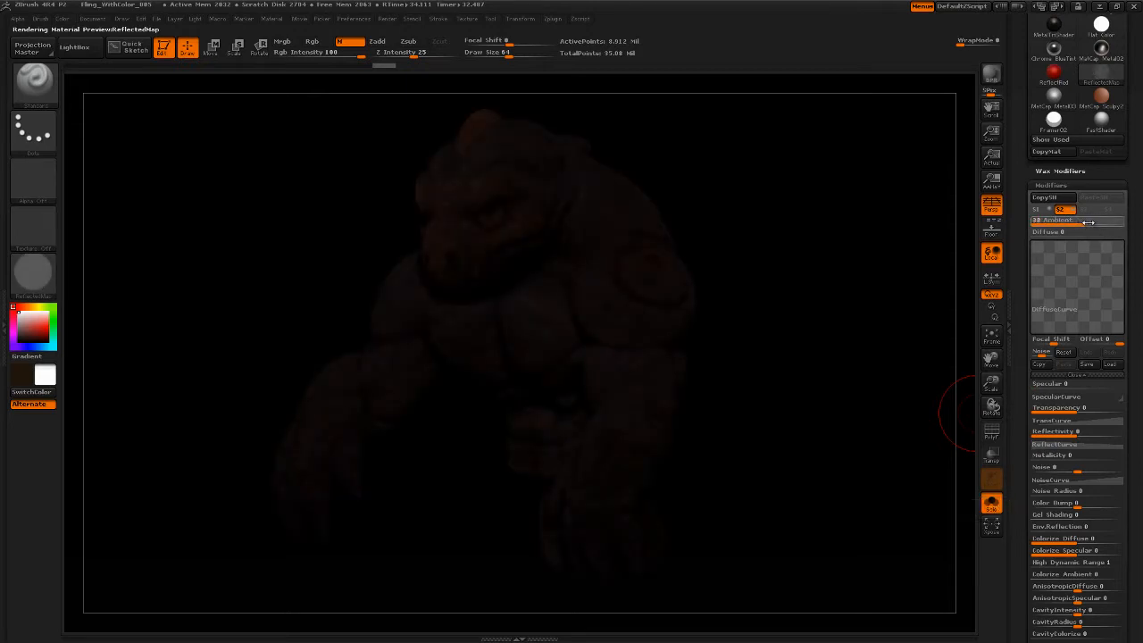
left_click_drag(766, 521, 855, 335)
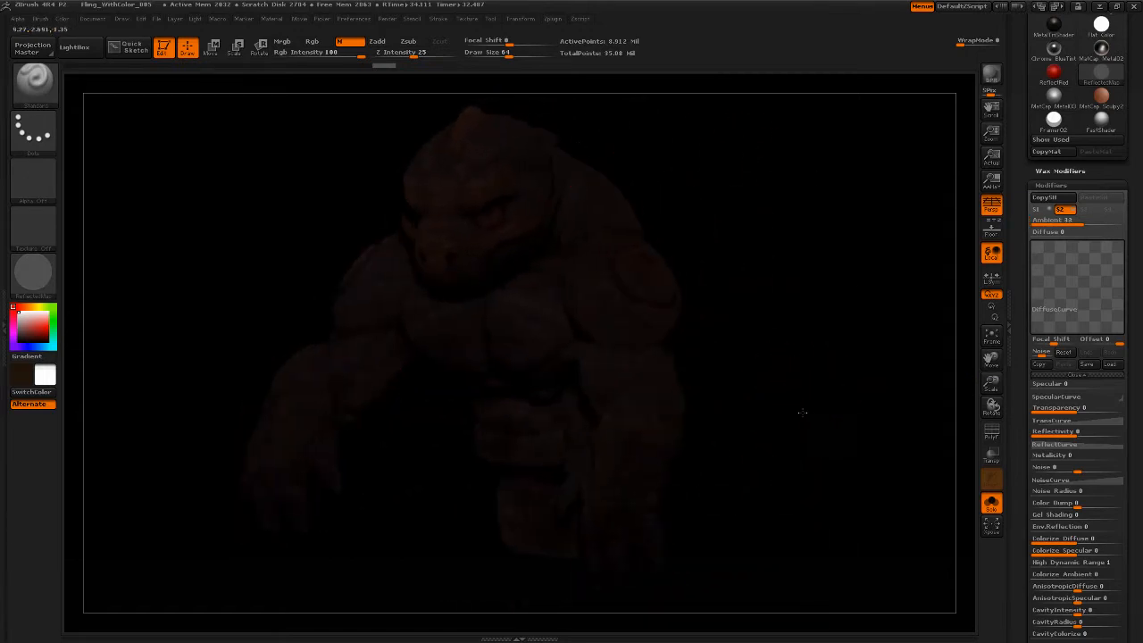
Step: Raise the second shader's Ambient to 100, look at the creature from different angles and preview the standard materials on it
left_click_drag(801, 411, 822, 364)
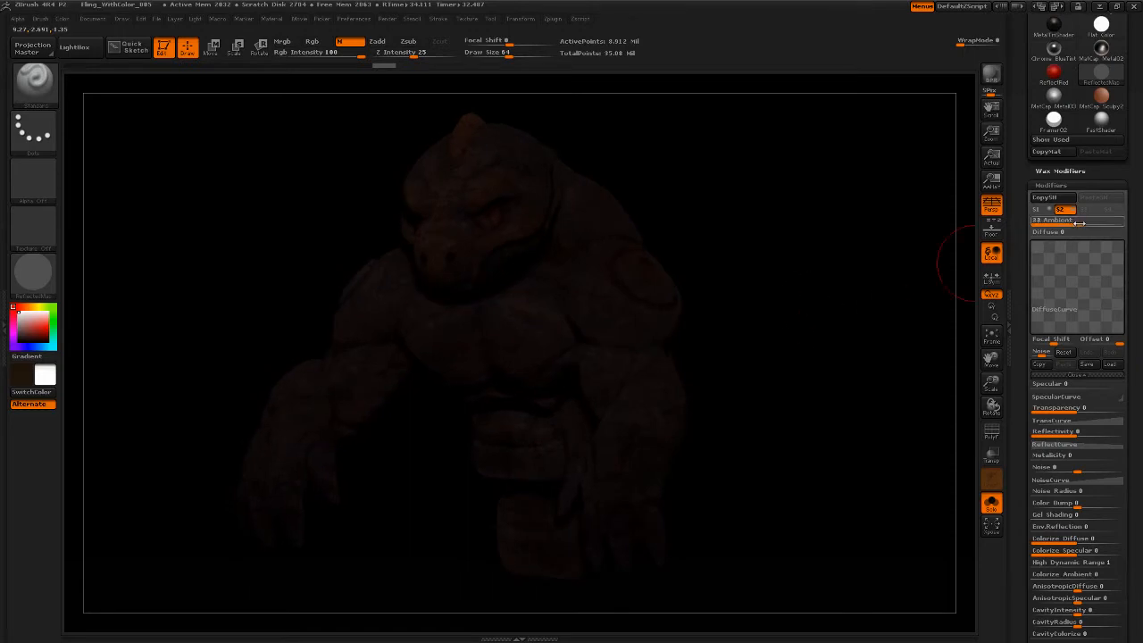
left_click_drag(1079, 222, 1123, 216)
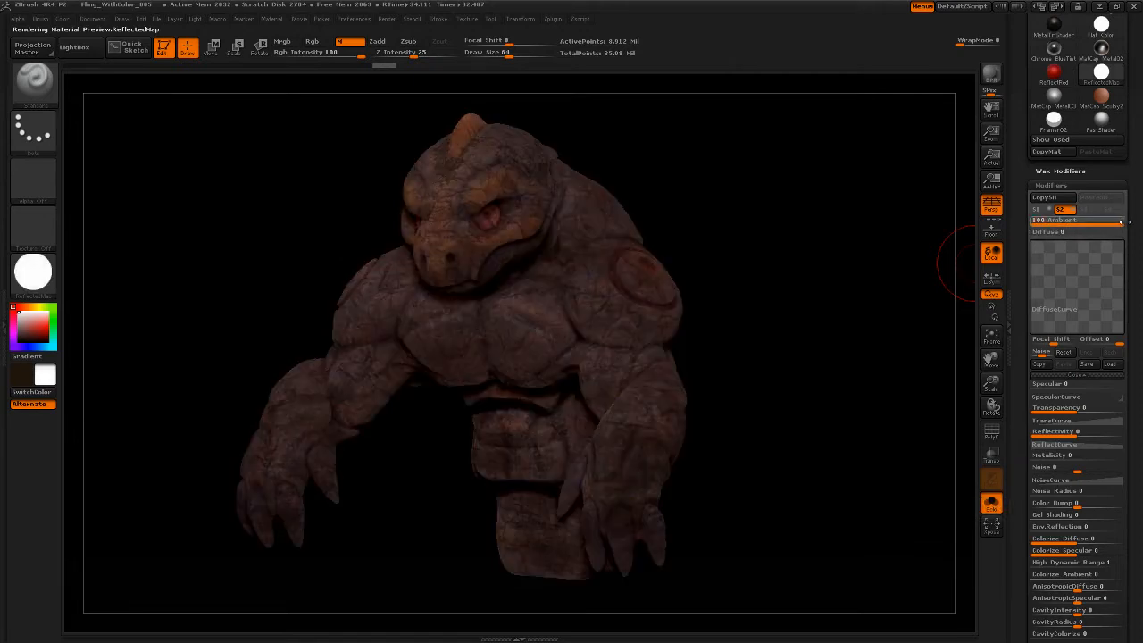
mouse_move(816, 374)
left_mouse_down()
mouse_move(855, 365)
mouse_move(834, 360)
mouse_move(812, 385)
mouse_move(858, 375)
mouse_move(829, 388)
mouse_move(901, 309)
mouse_move(825, 385)
left_mouse_up()
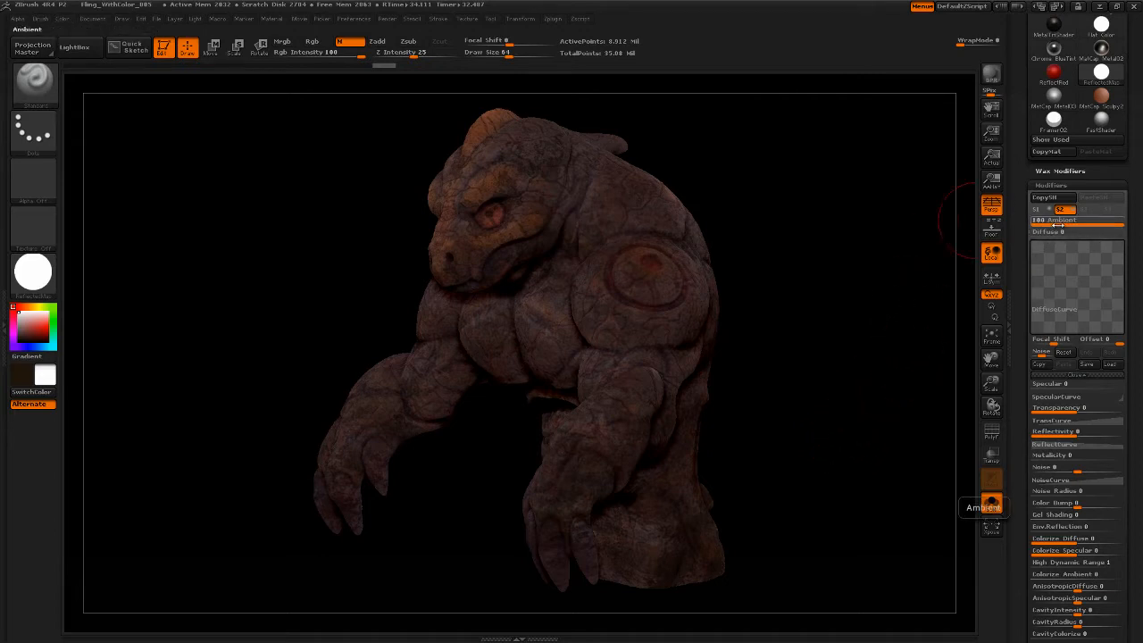
left_click(33, 272)
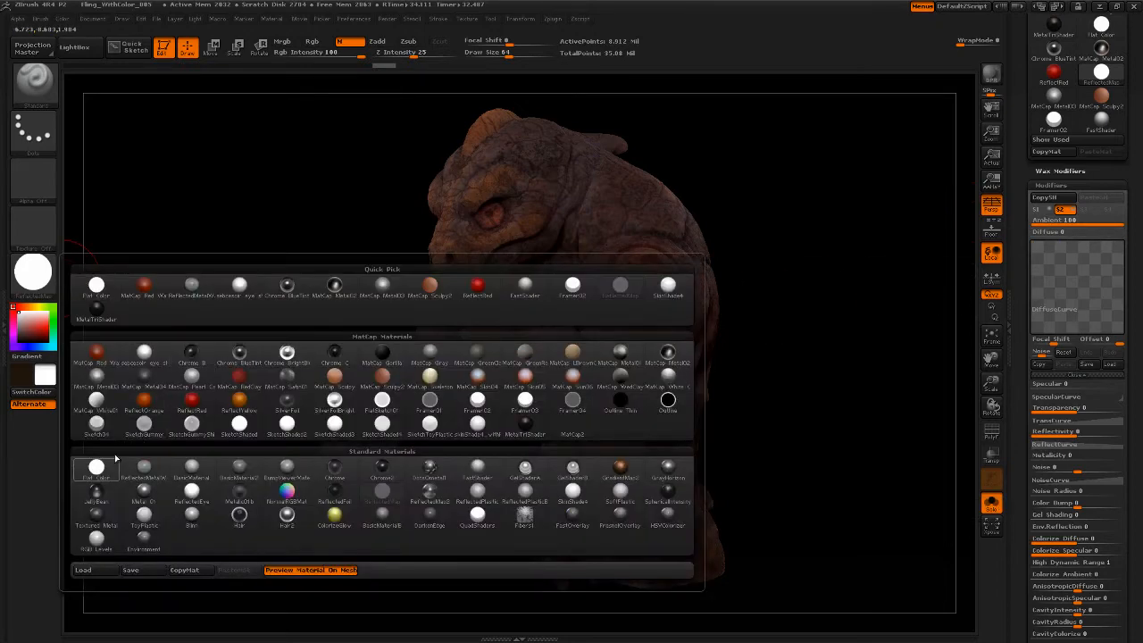
mouse_move(104, 480)
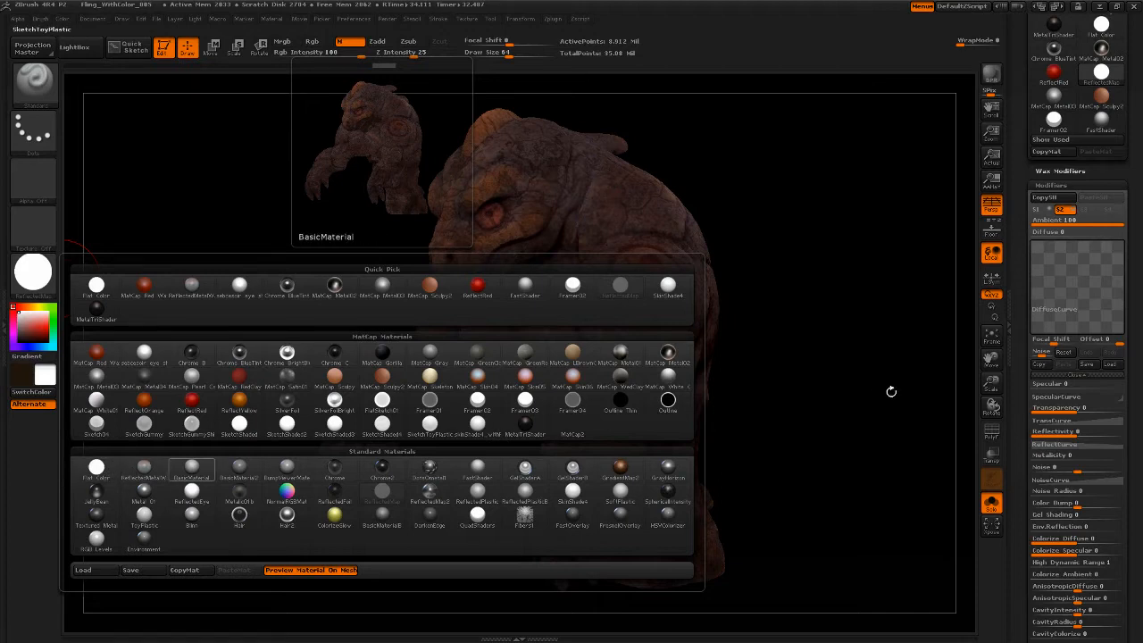
left_click_drag(845, 416, 884, 268)
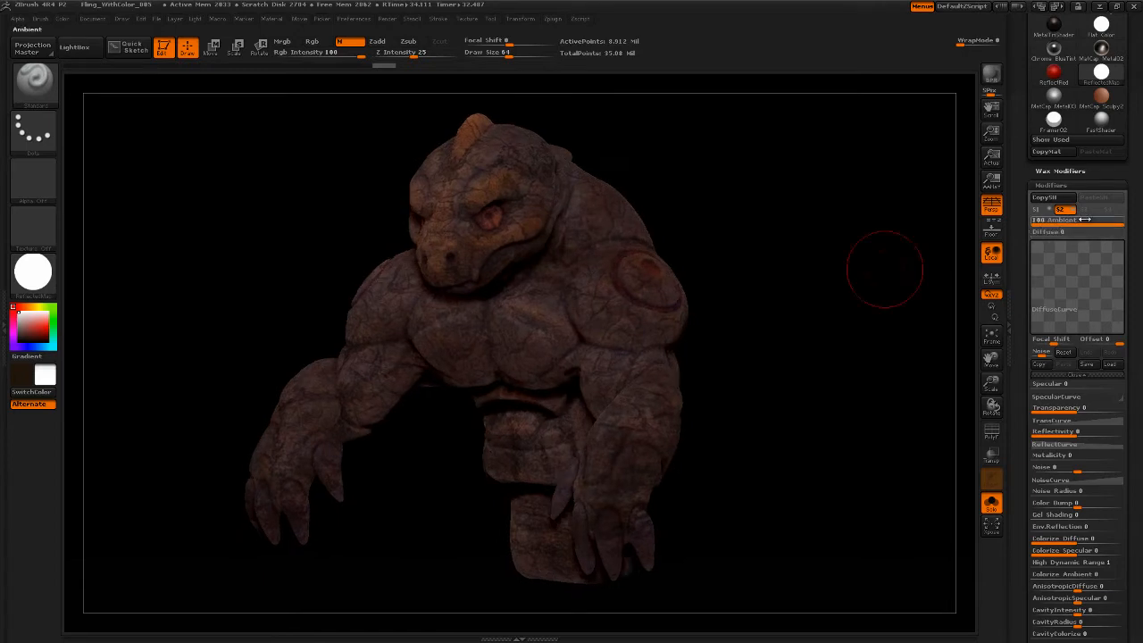
Step: Set the second shader's Ambient to 17 and try lowering both ends of its diffuse curve before restoring them to full height
left_click_drag(1111, 222, 1073, 219)
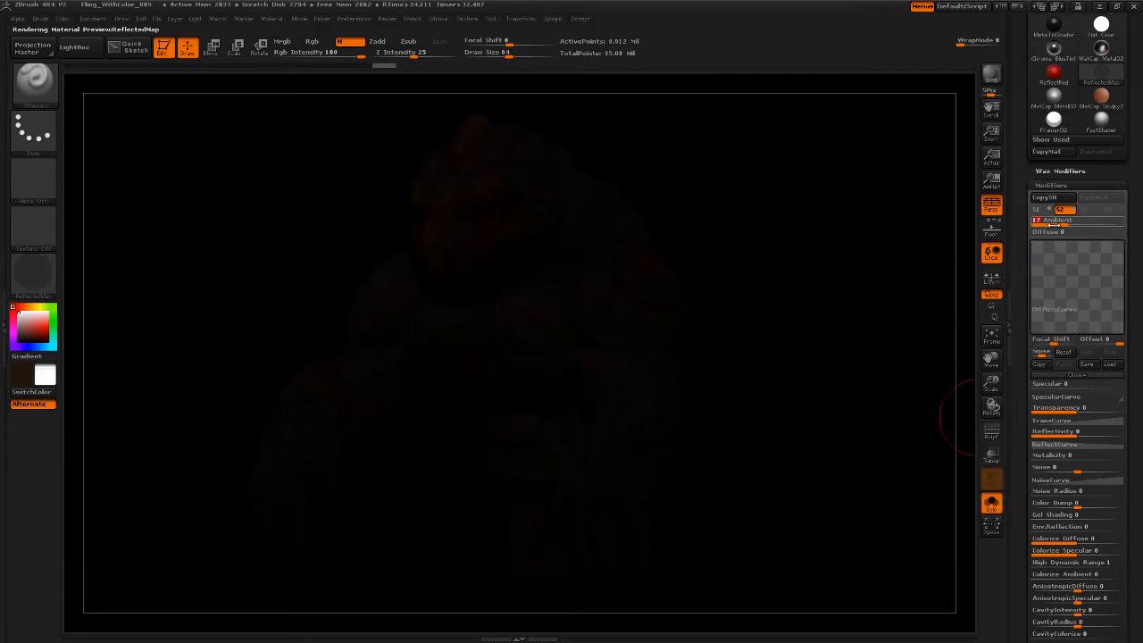
left_click(1081, 374)
left_click(1076, 243)
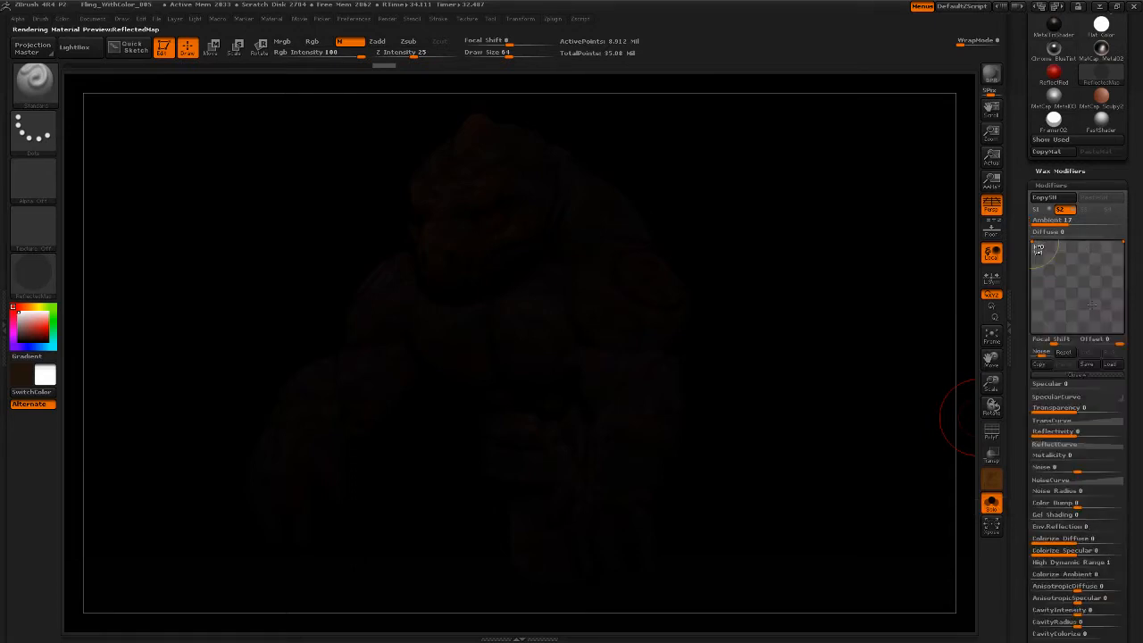
left_click_drag(1038, 249, 1047, 284)
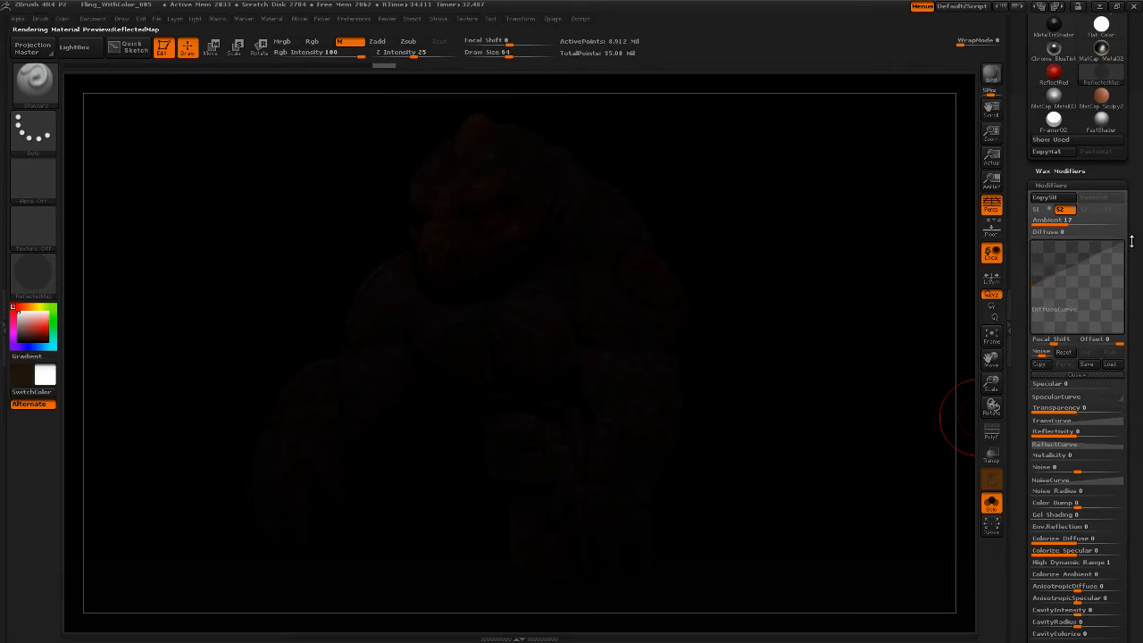
left_click_drag(1125, 242, 1123, 280)
left_click_drag(1033, 286, 1033, 241)
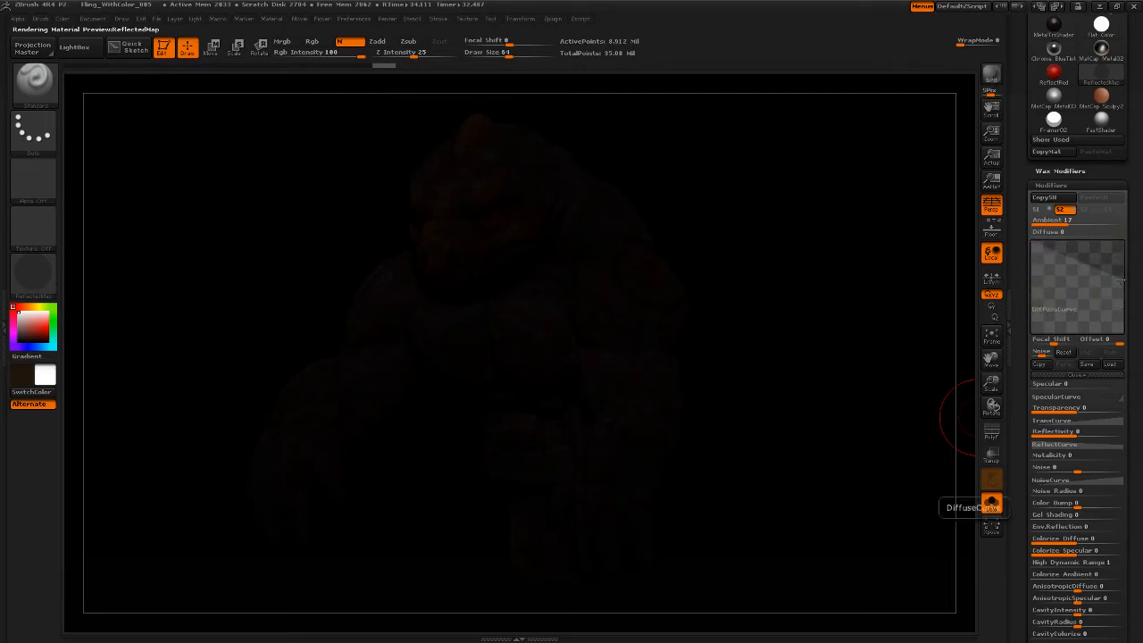
left_click_drag(1124, 281, 1124, 239)
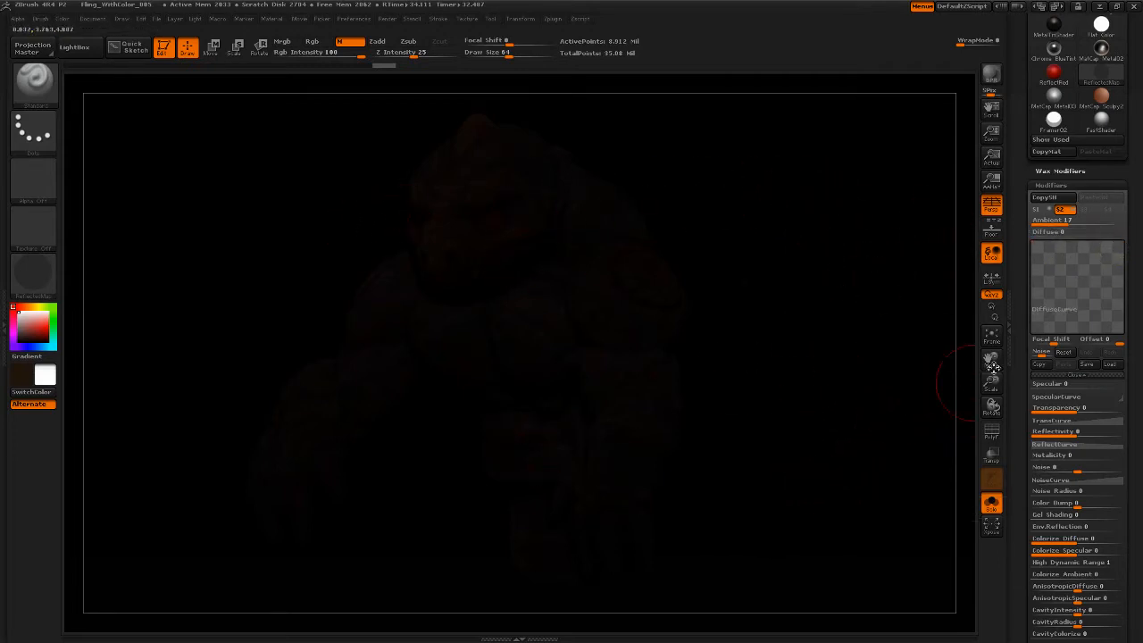
Step: Set the second shader's Diffuse to 80 and its Ambient to 0, and inspect the creature's shading from several angles
left_click(1051, 232)
left_click_drag(1037, 233, 1107, 233)
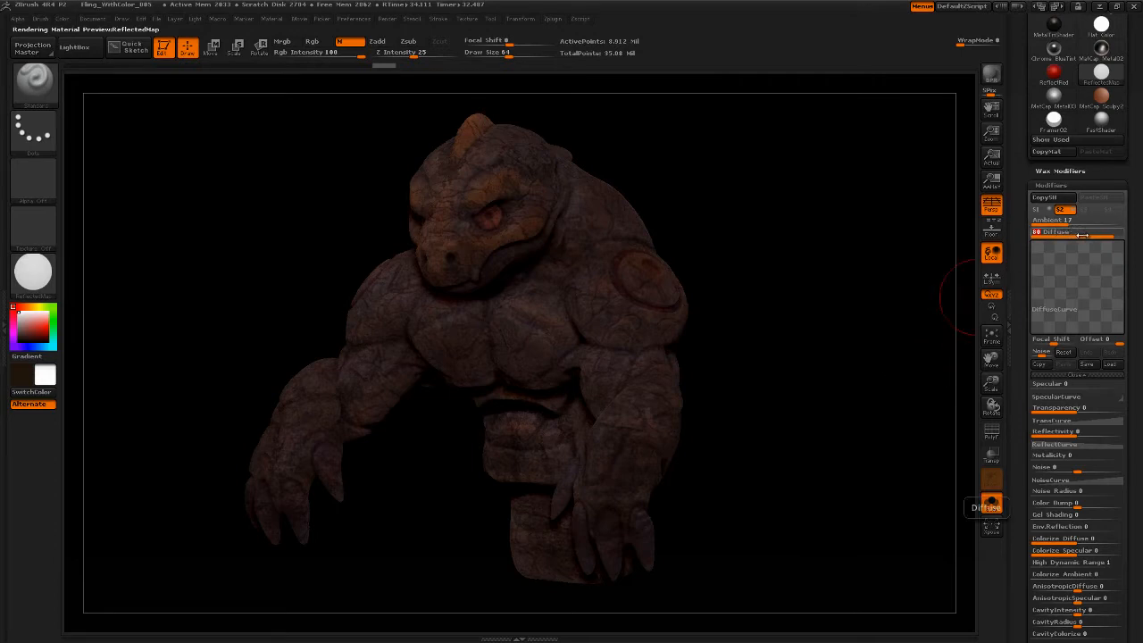
mouse_move(845, 370)
left_mouse_down()
mouse_move(860, 376)
mouse_move(846, 372)
left_mouse_up()
left_click_drag(1068, 222, 1027, 222)
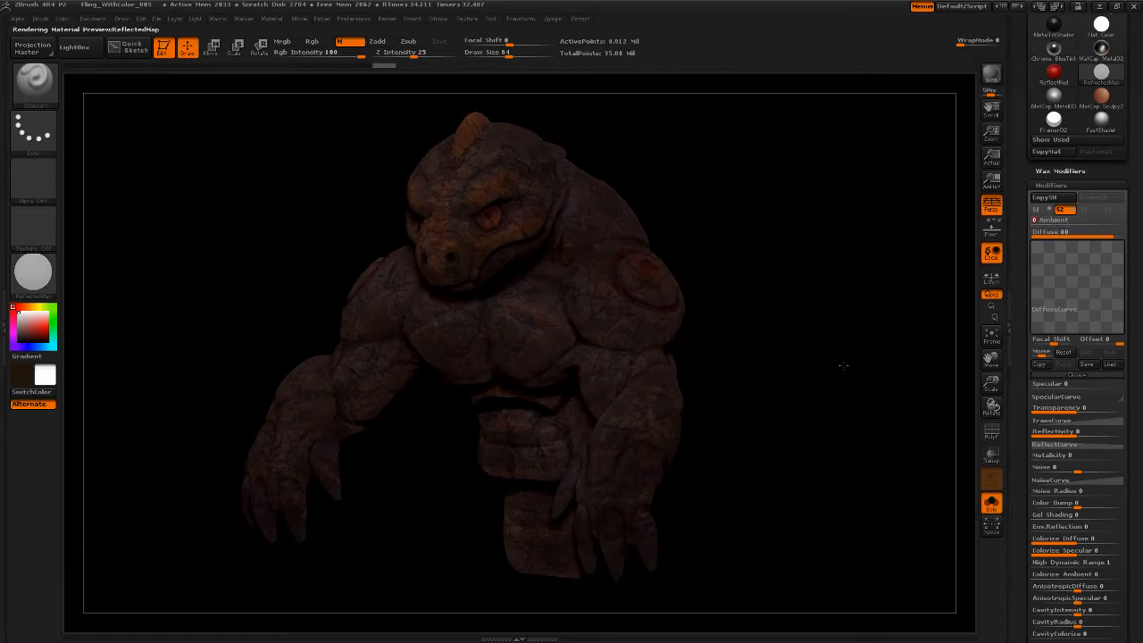
left_click_drag(842, 365, 822, 374)
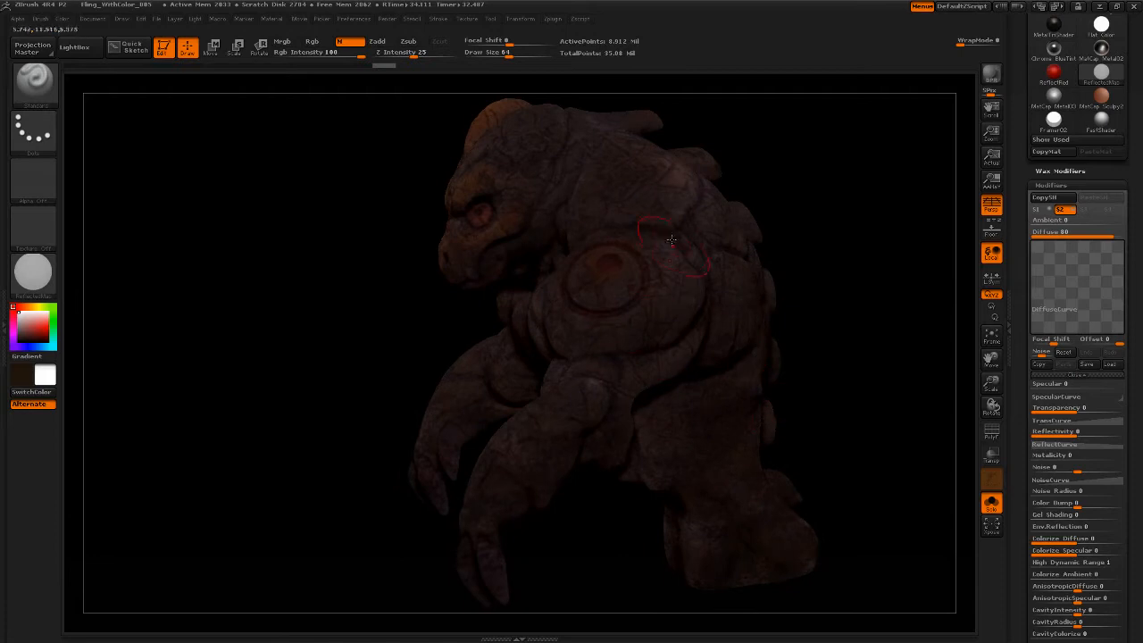
left_click_drag(834, 285, 781, 291)
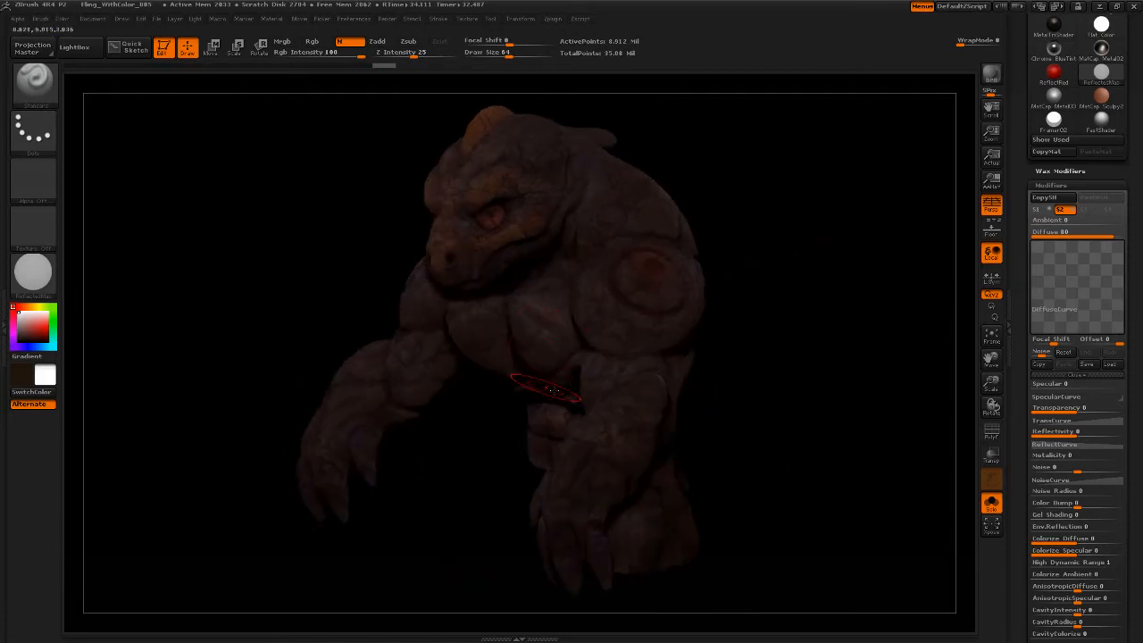
left_click_drag(727, 401, 757, 393)
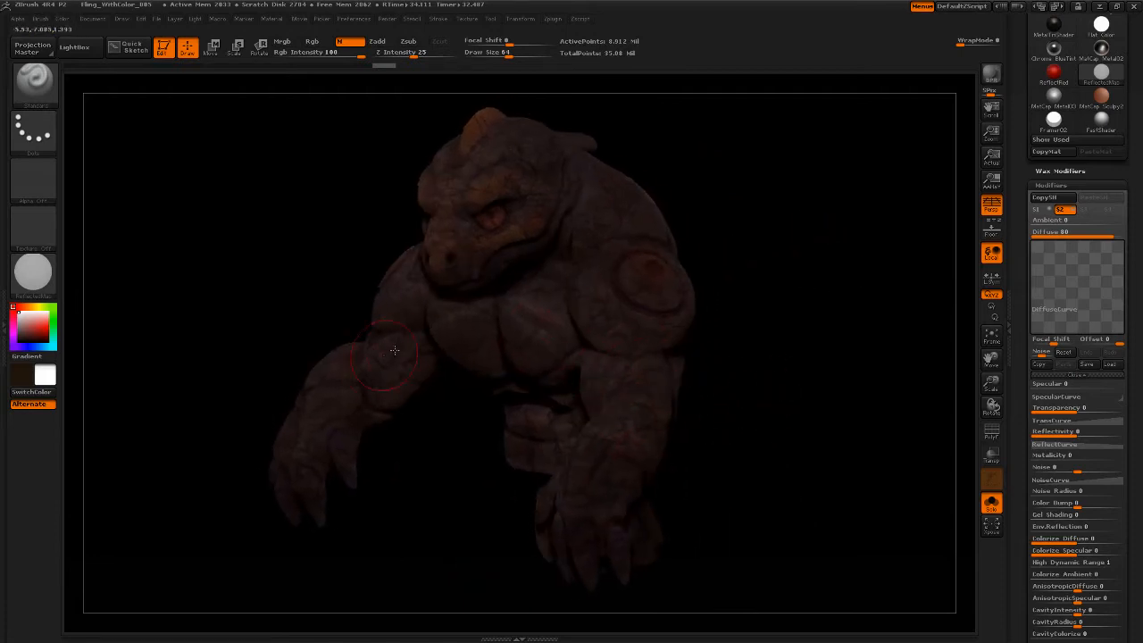
left_click_drag(765, 312, 825, 341)
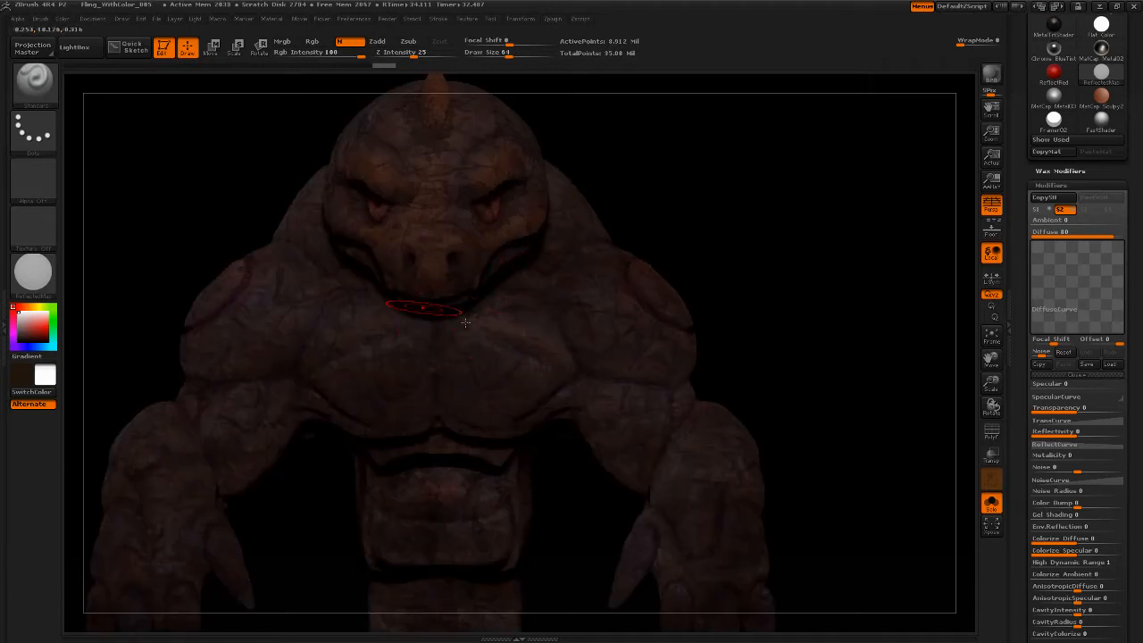
mouse_move(824, 349)
left_mouse_down()
mouse_move(836, 376)
mouse_move(806, 361)
left_mouse_up()
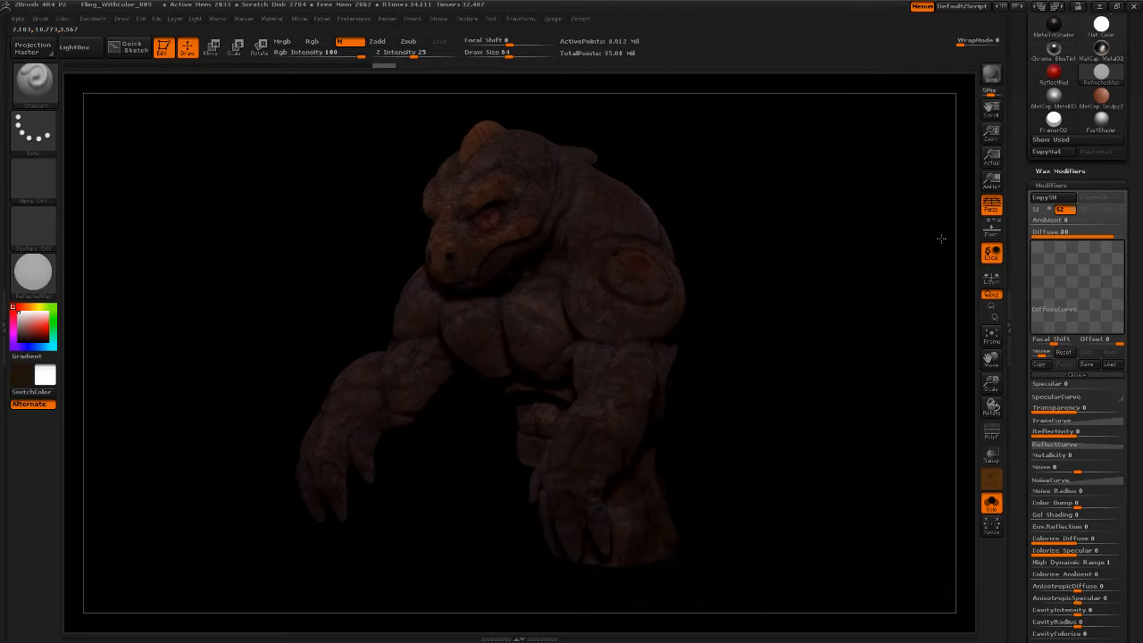
Step: Try the second shader's Diffuse at 100, return it to 80 and set the Ambient to 10
left_click_drag(1108, 232, 1131, 231)
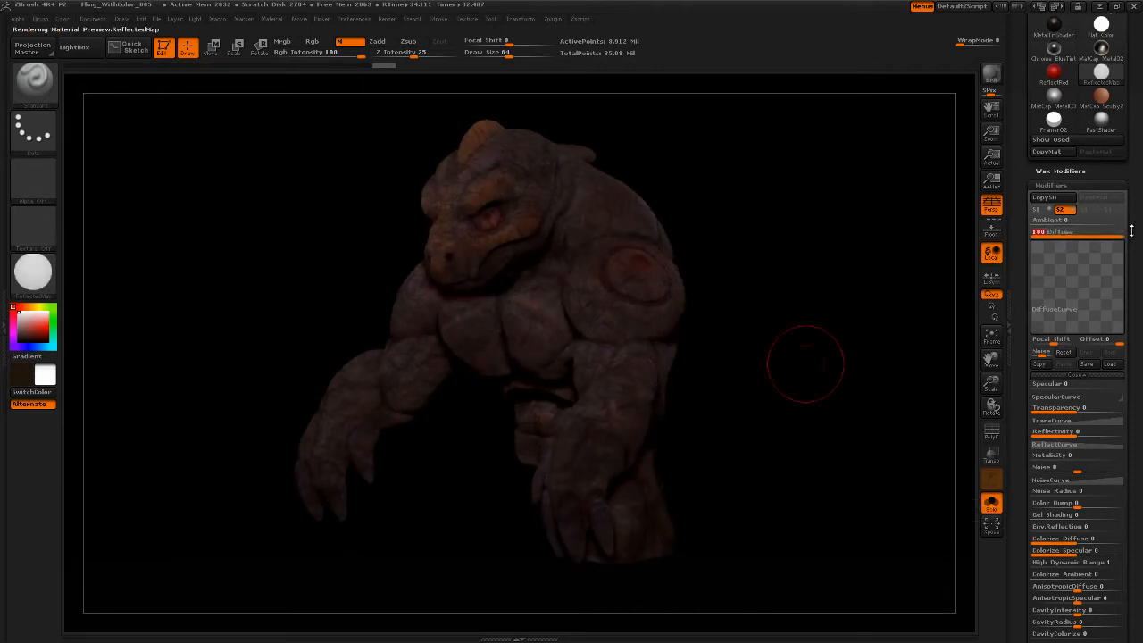
mouse_move(807, 398)
left_mouse_down()
mouse_move(822, 398)
mouse_move(798, 403)
mouse_move(809, 405)
left_mouse_up()
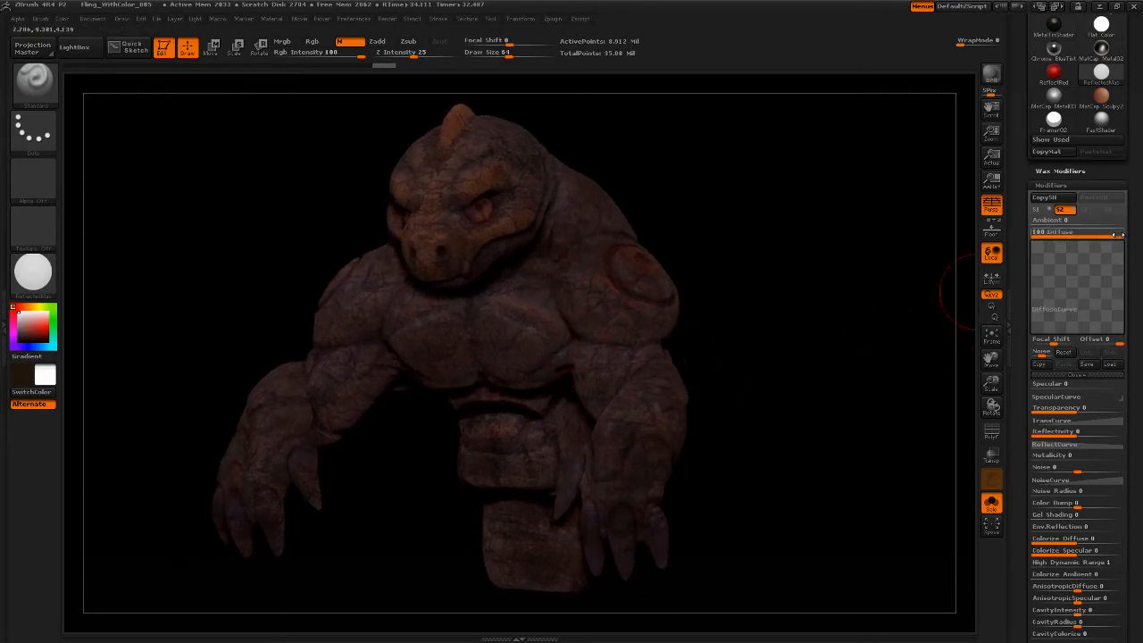
left_click_drag(1116, 234, 1112, 234)
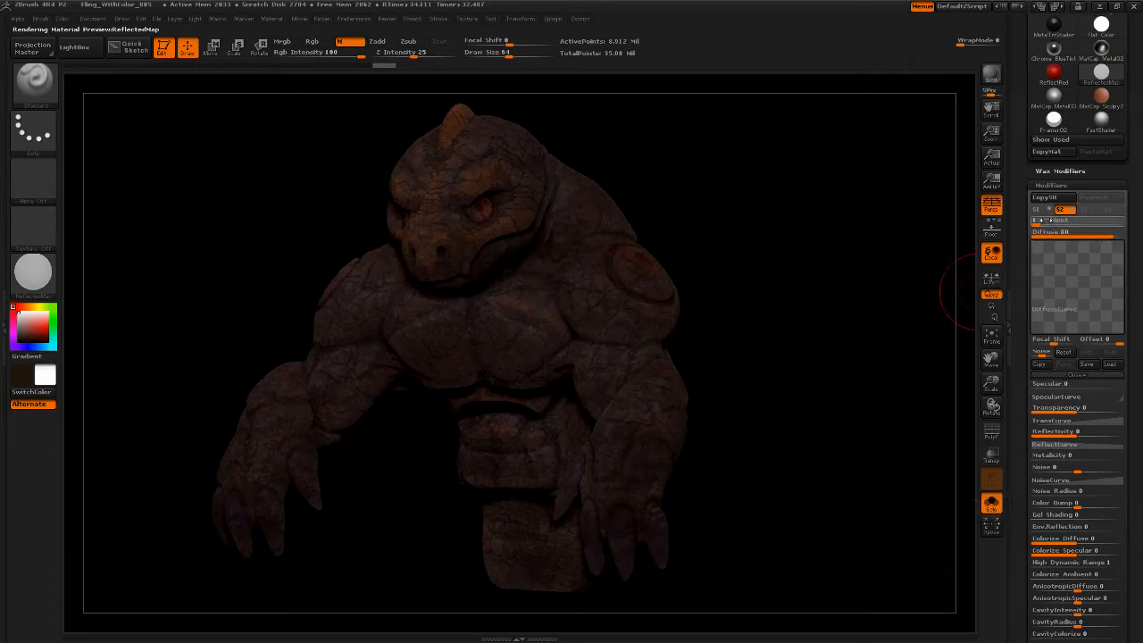
left_click_drag(1054, 218, 1060, 221)
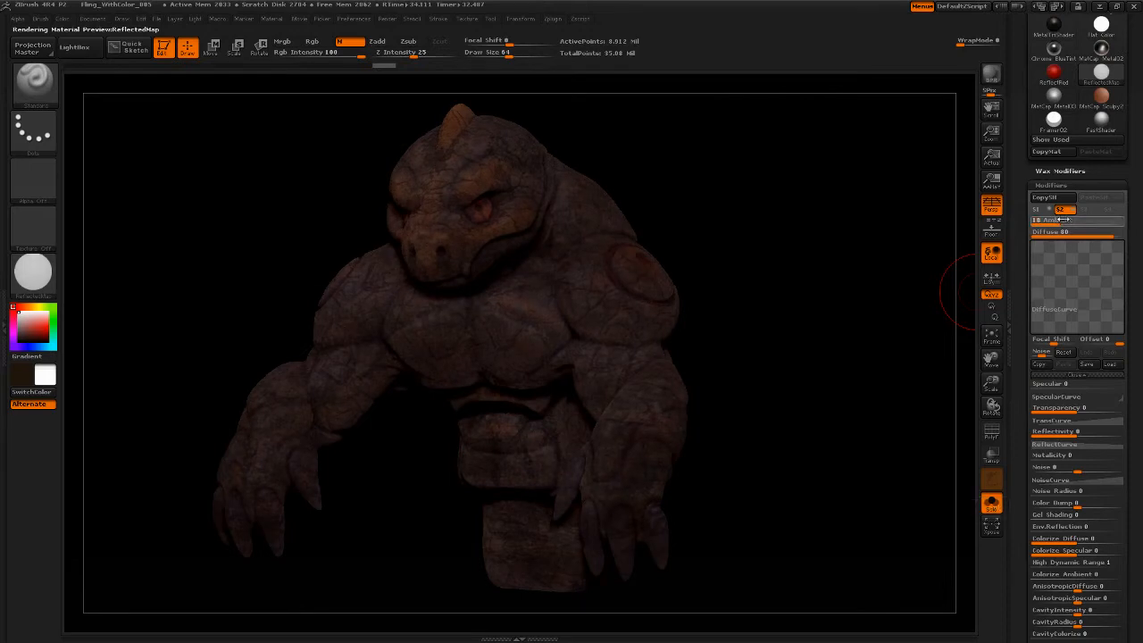
mouse_move(842, 408)
left_mouse_down()
mouse_move(853, 419)
mouse_move(838, 401)
left_mouse_up()
Step: Collapse the diffuse curve and flatten the second shader's specular curve by raising its start point to full height
left_click(1079, 376)
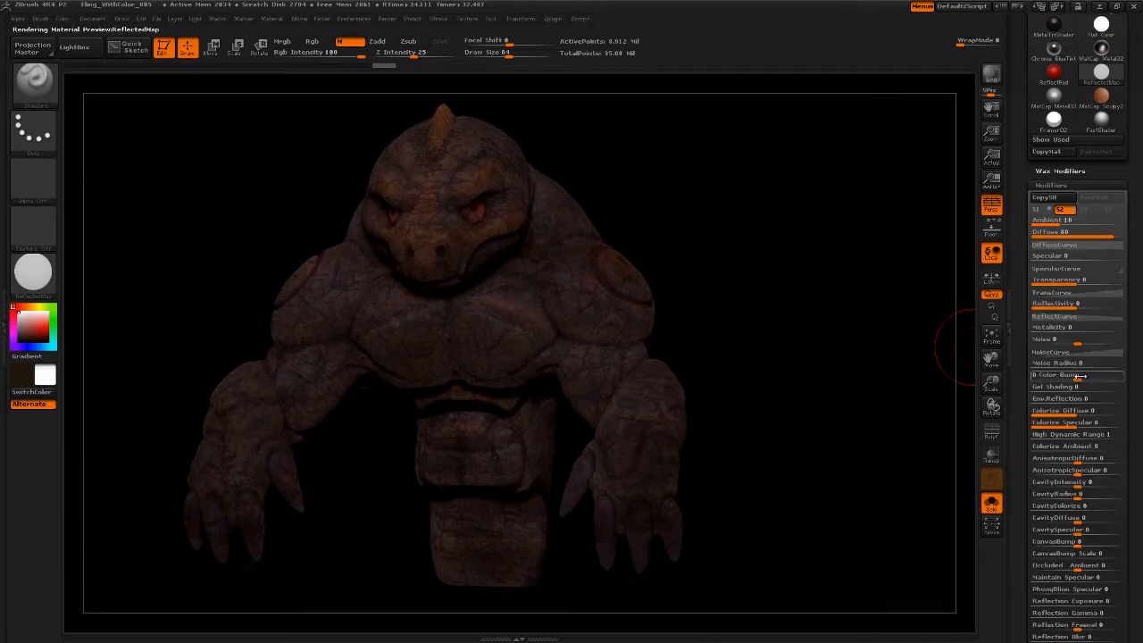
left_click(1067, 269)
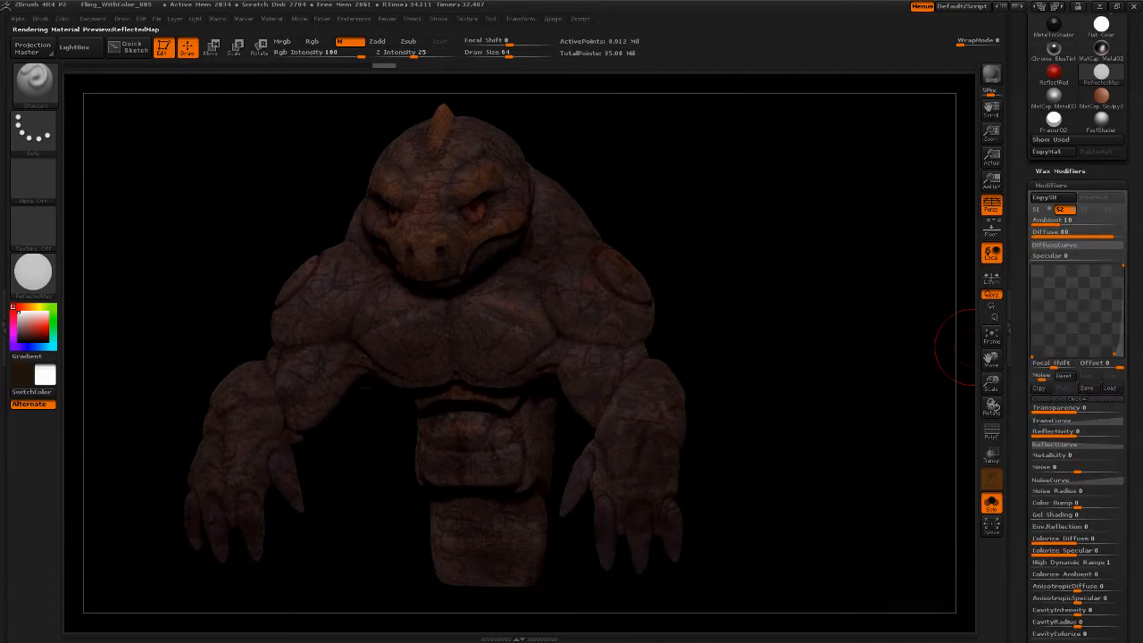
left_click_drag(1033, 354, 1034, 271)
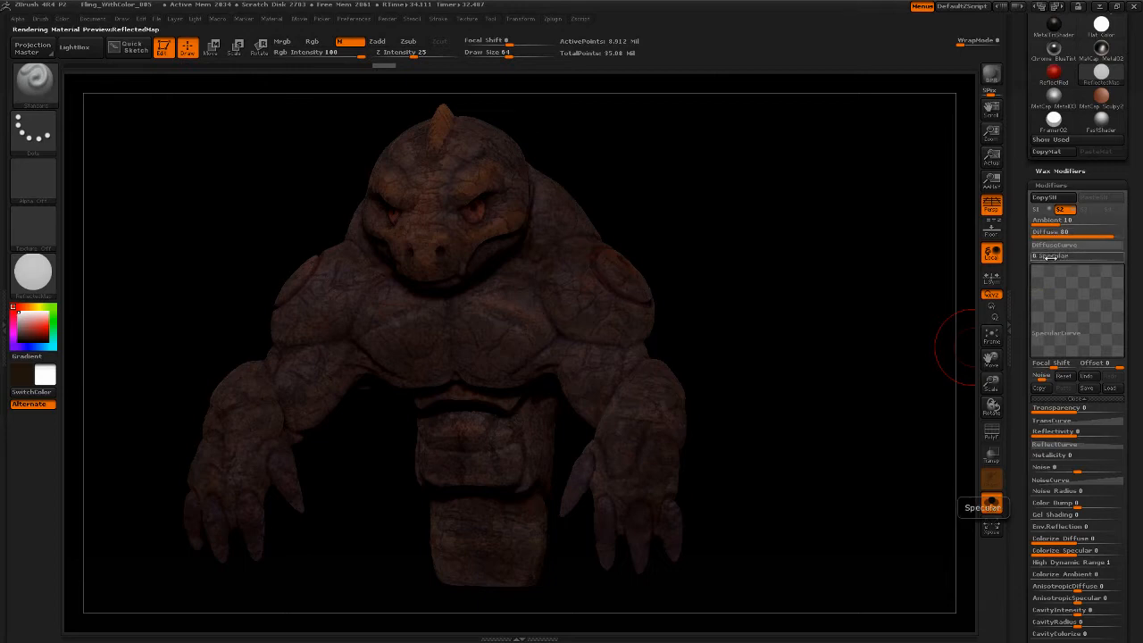
left_click(1078, 401)
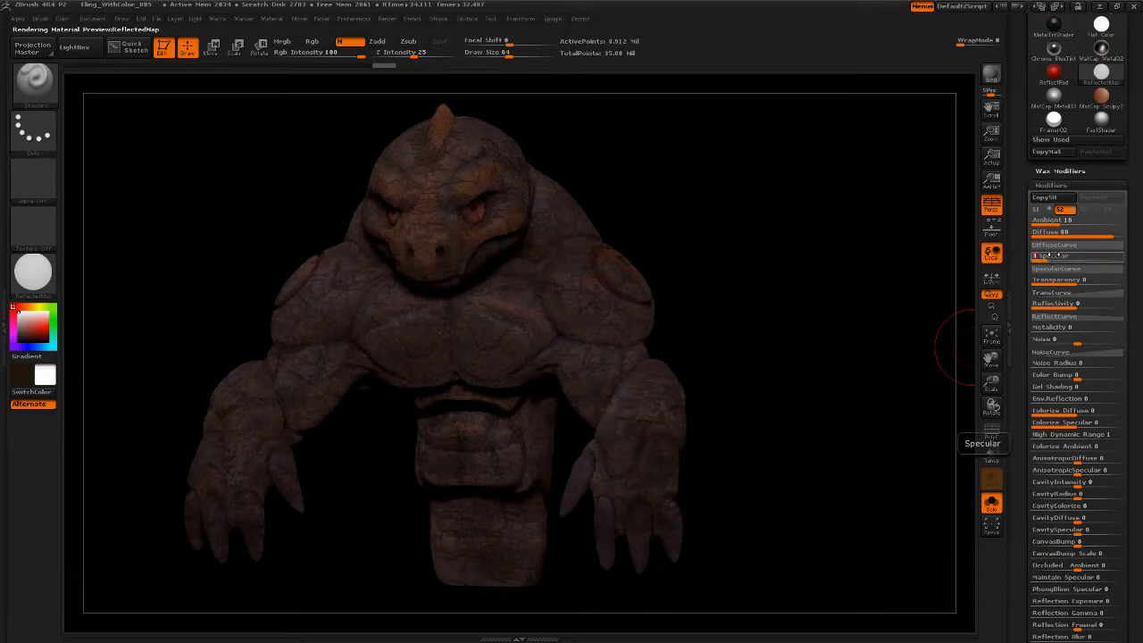
Step: Set the second shader's Specular to 23, inspect the creature with the specular curve open, and raise Specular to 100
left_click_drag(1047, 256, 1079, 256)
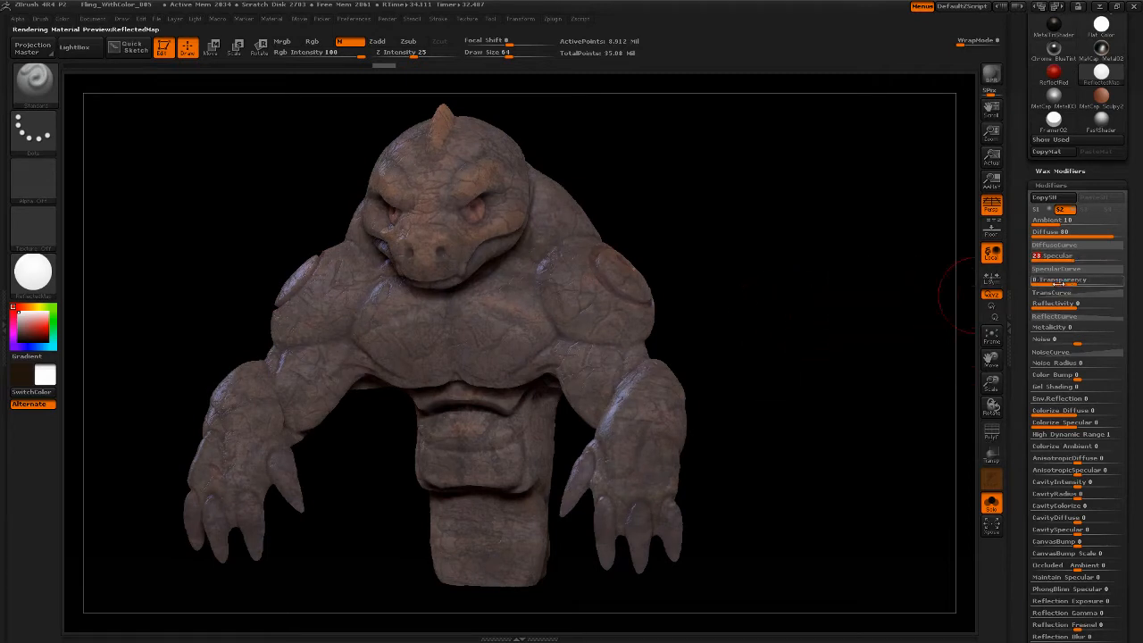
left_click(1063, 268)
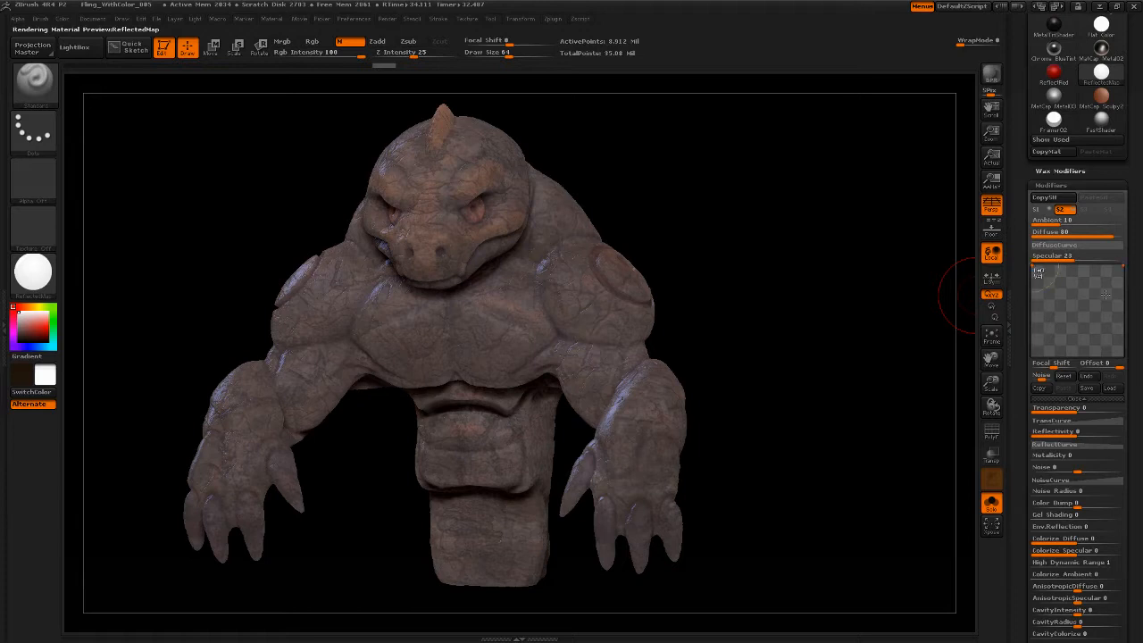
left_click_drag(804, 340, 579, 384)
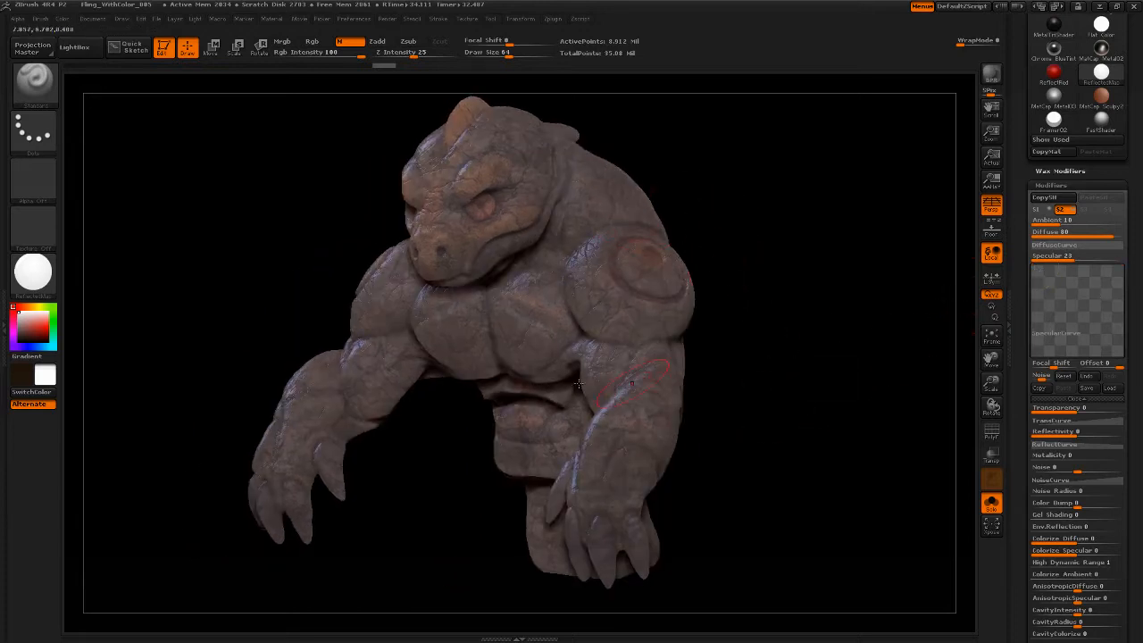
left_click_drag(824, 375, 813, 339)
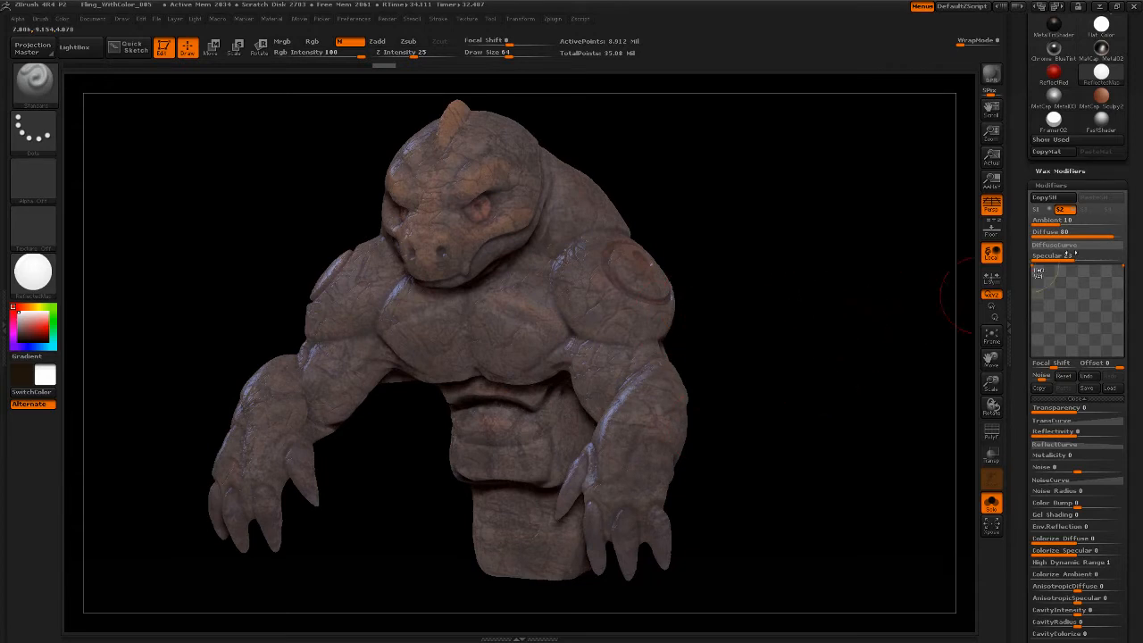
left_click_drag(1074, 254, 1109, 256)
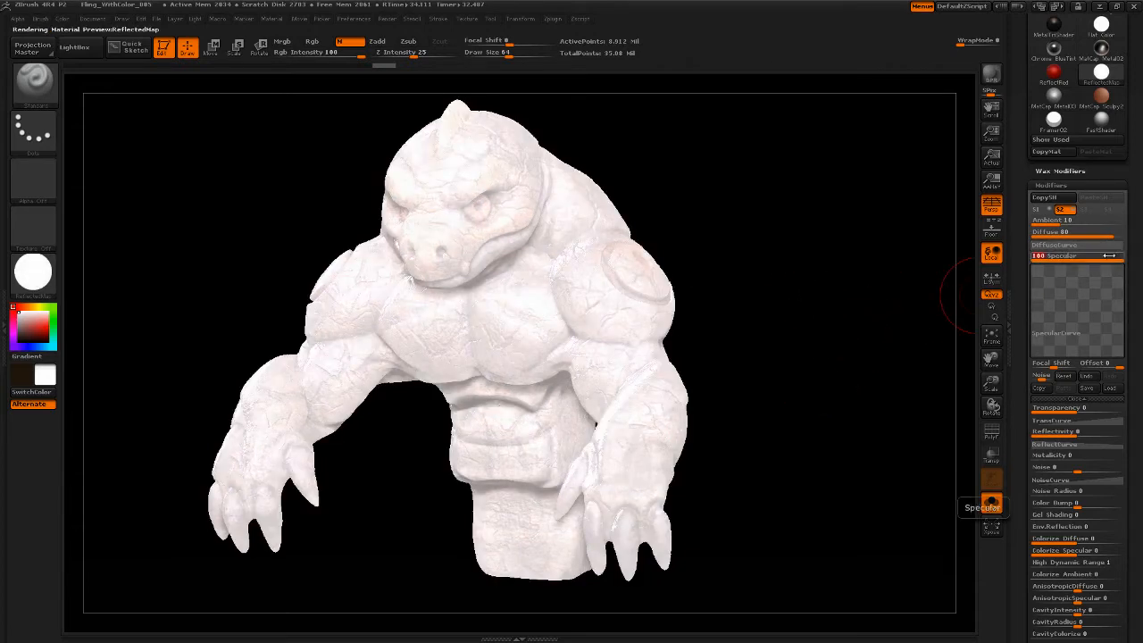
left_click_drag(796, 391, 799, 383)
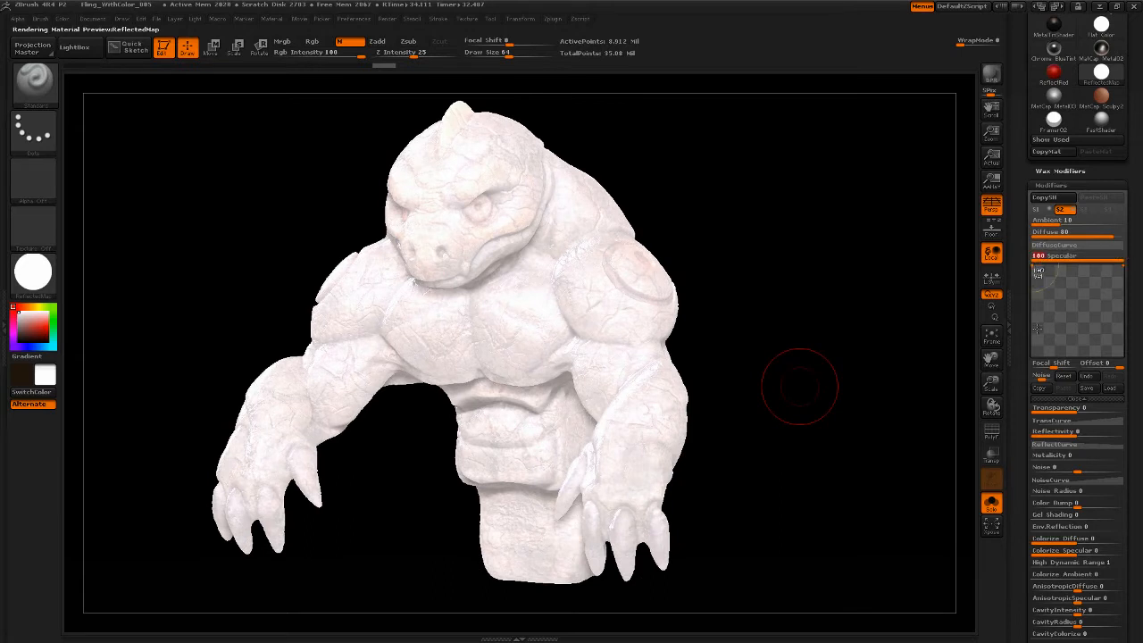
Step: Lower the specular curve's start point to the bottom and bend the curve towards its lower far end for tighter highlights
mouse_move(1041, 269)
left_mouse_down()
mouse_move(1034, 305)
mouse_move(1033, 269)
left_mouse_up()
left_click_drag(1038, 272, 1027, 357)
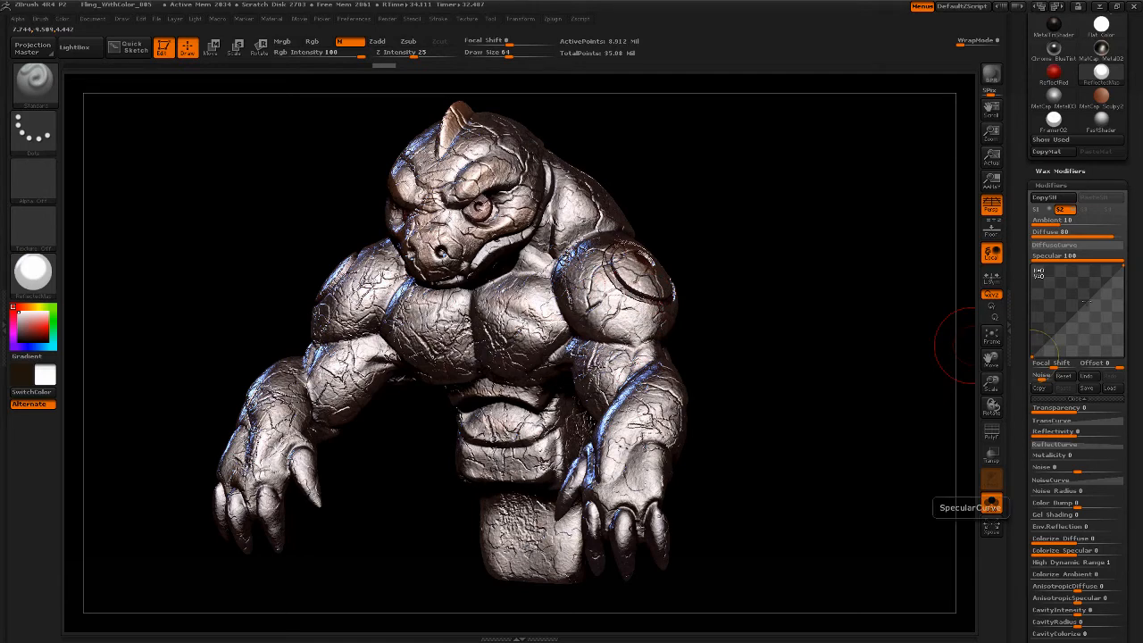
left_click_drag(1085, 304, 1095, 327)
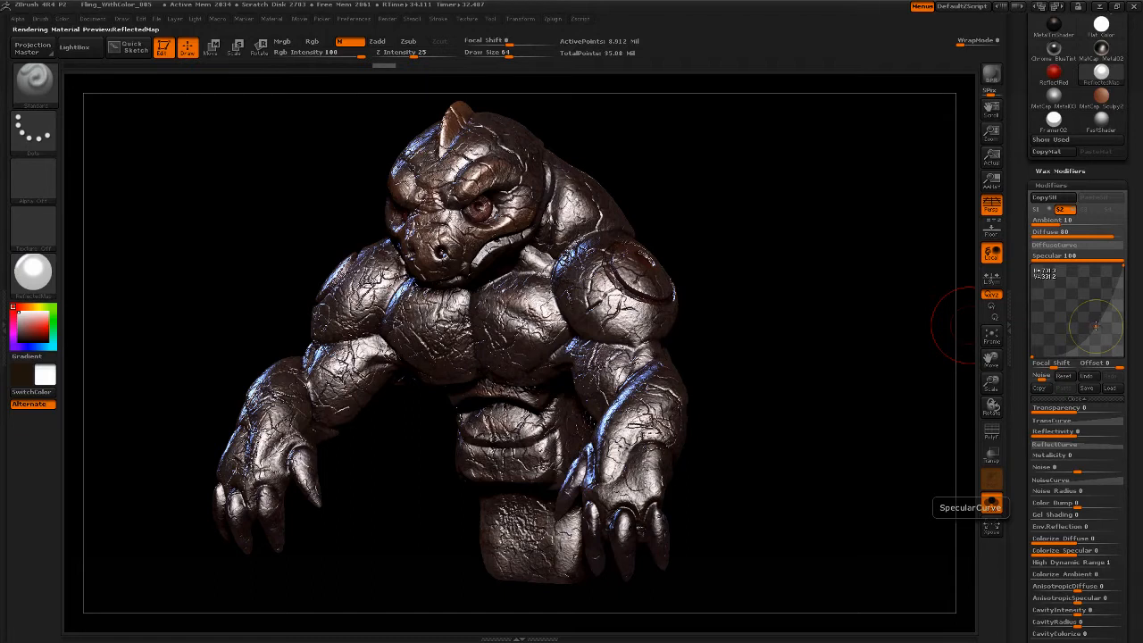
left_click_drag(1096, 327, 1117, 354)
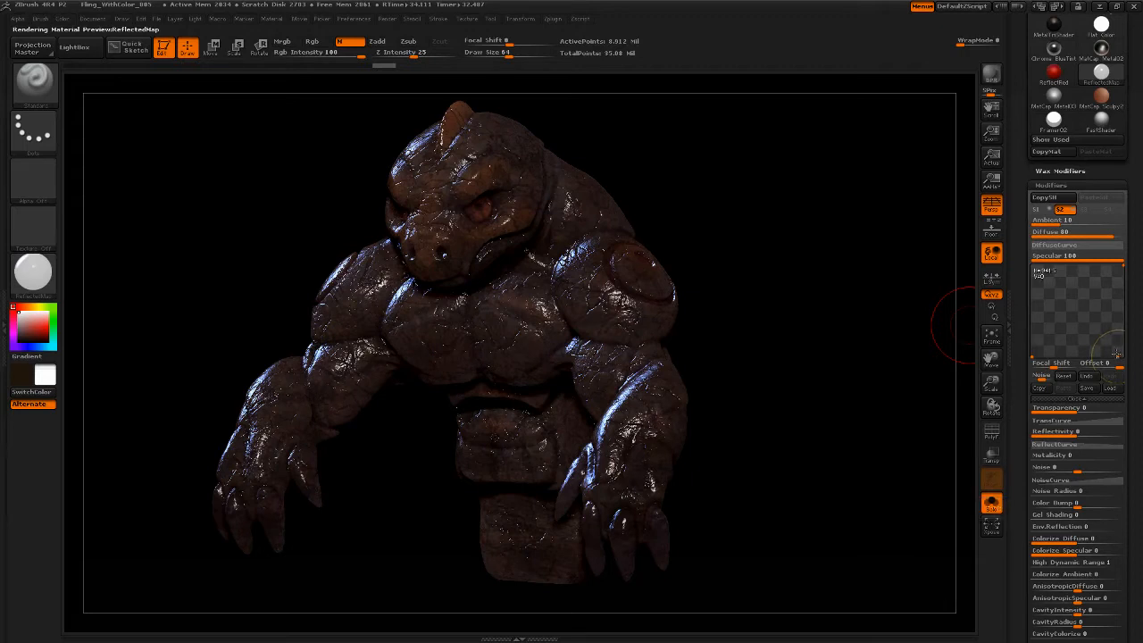
Step: Tighten the specular curve into its lower far corner, inspect the creature's highlights, and ease the curve back into a more gradual bend
left_click_drag(1116, 354, 1116, 357)
left_click_drag(783, 403, 755, 390)
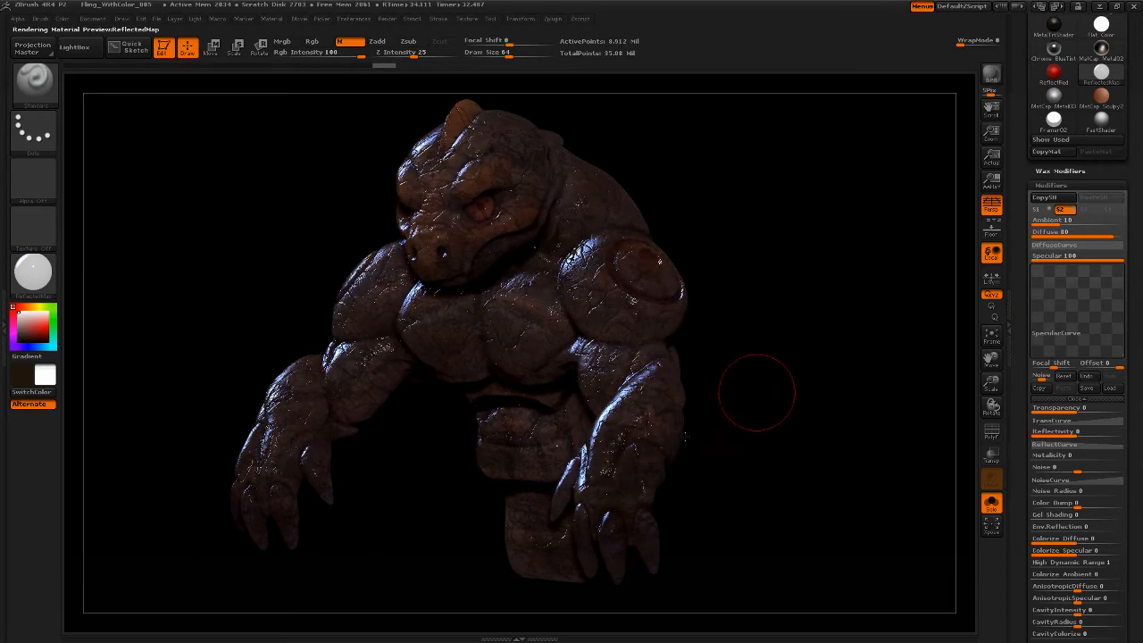
left_click_drag(825, 374, 826, 375)
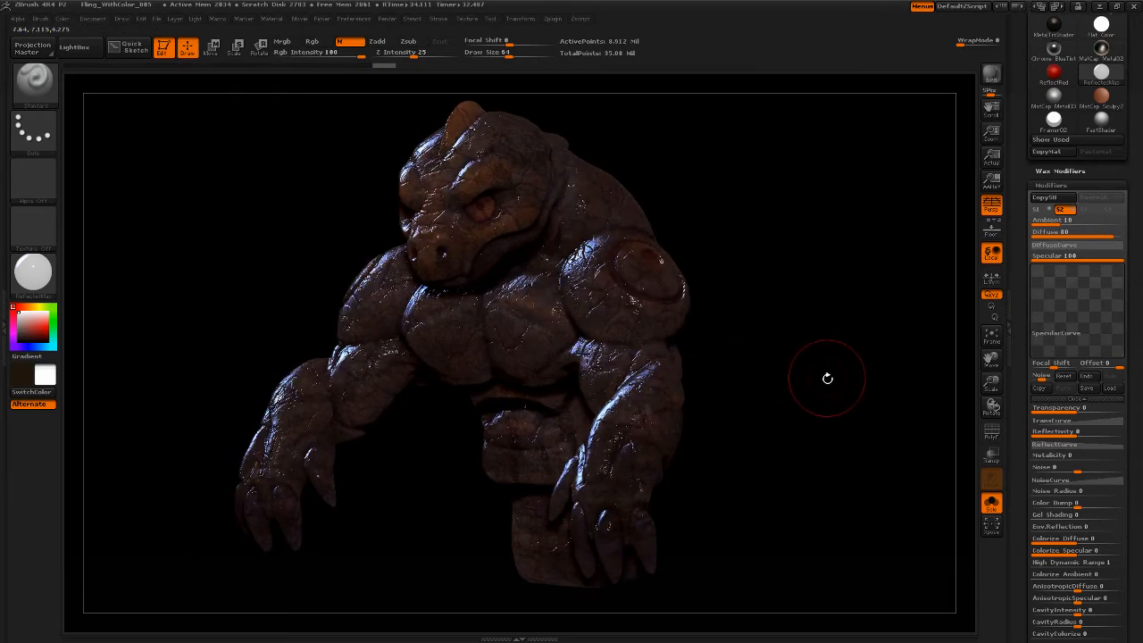
left_click_drag(824, 418, 812, 401)
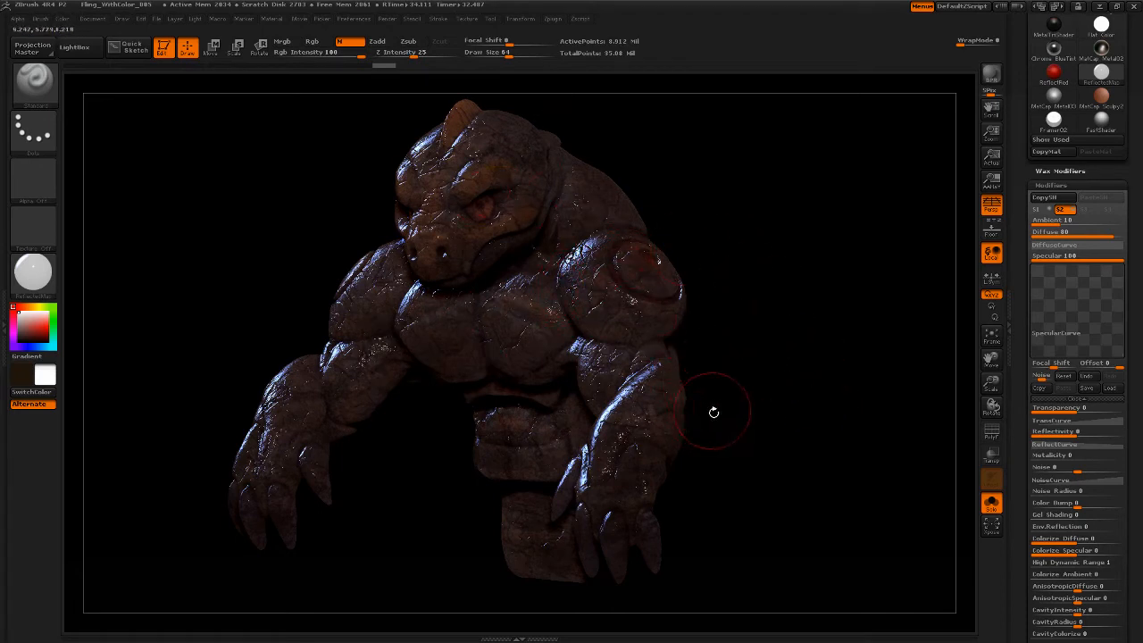
left_click_drag(1118, 356, 1108, 338)
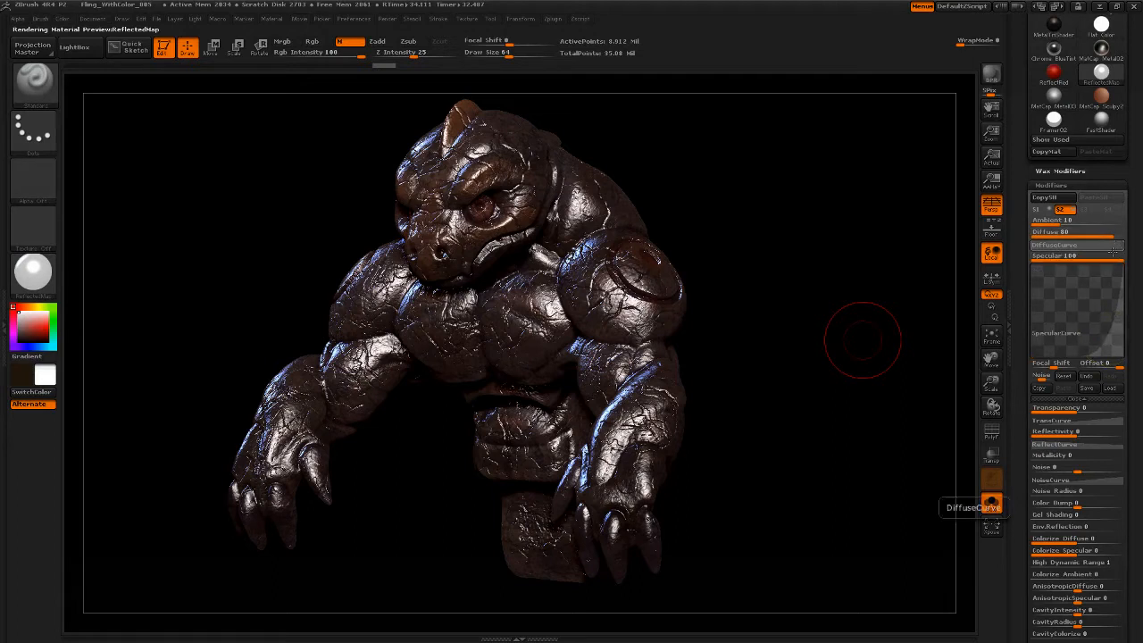
Step: Set the second shader's Specular to 17, check the creature from a slightly different angle, and collapse the specular curve
left_click_drag(1117, 259, 1058, 257)
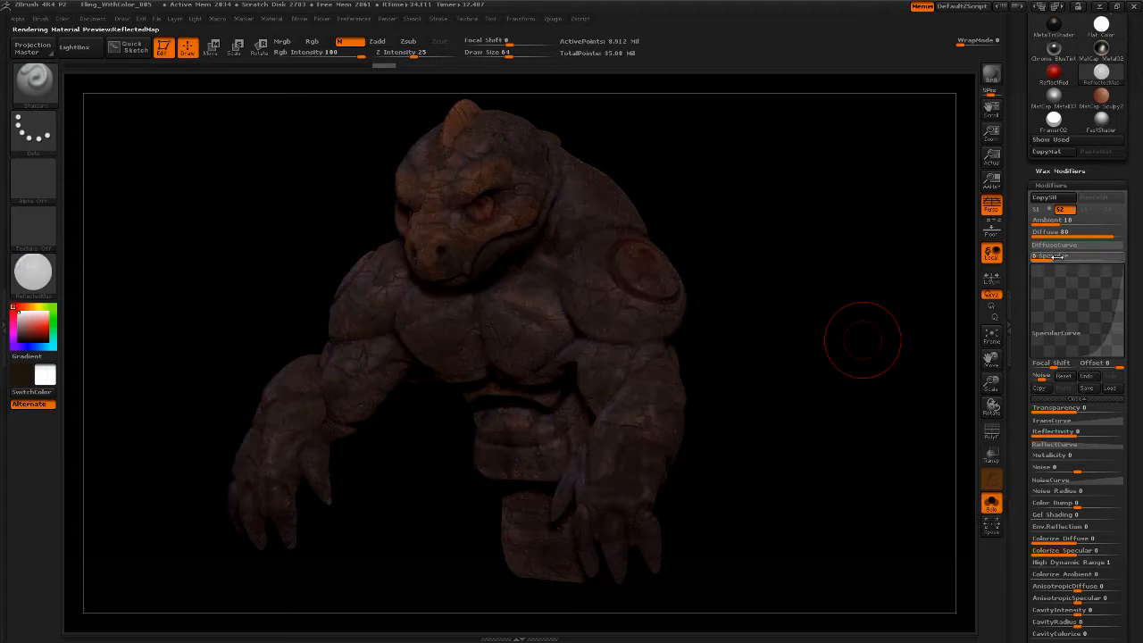
left_click_drag(1057, 256, 1070, 257)
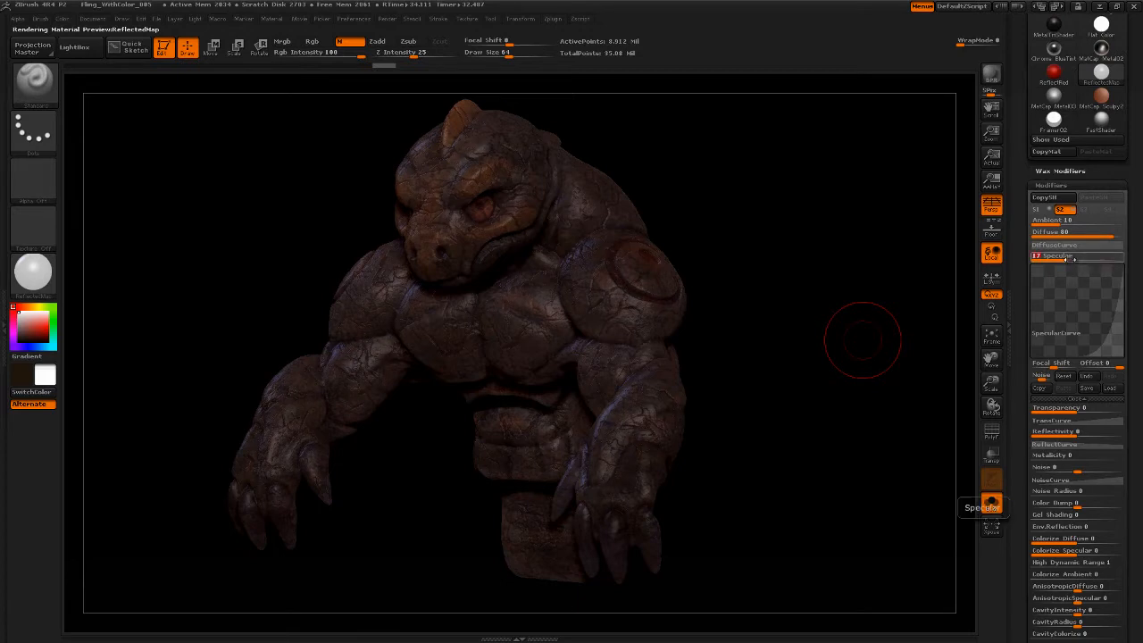
left_click_drag(806, 419, 945, 391, "shift")
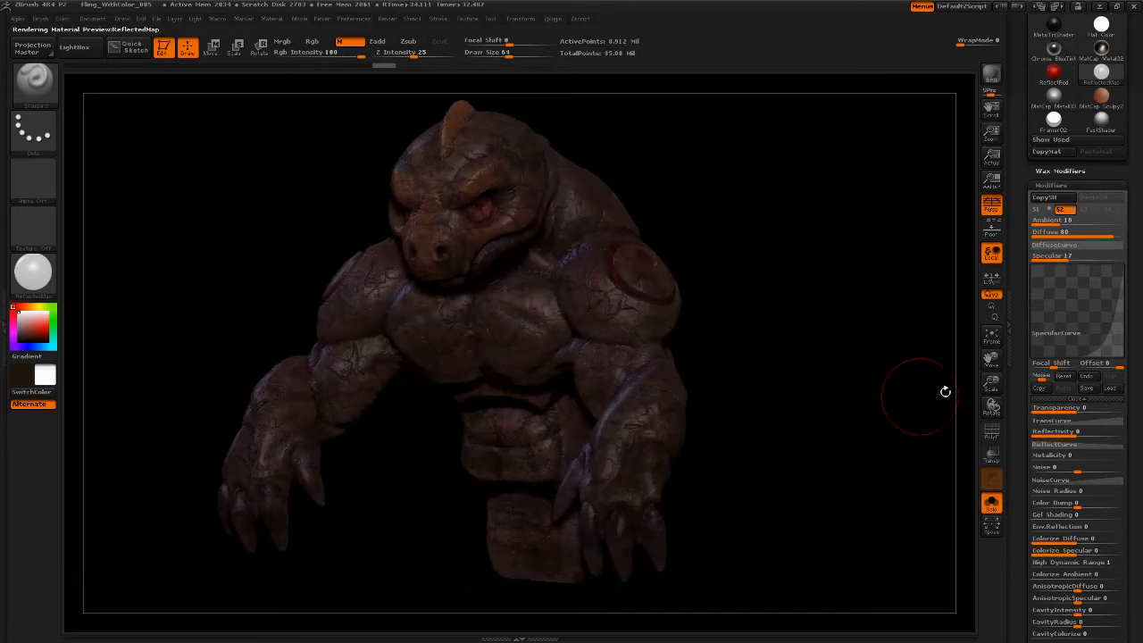
left_click(1034, 330)
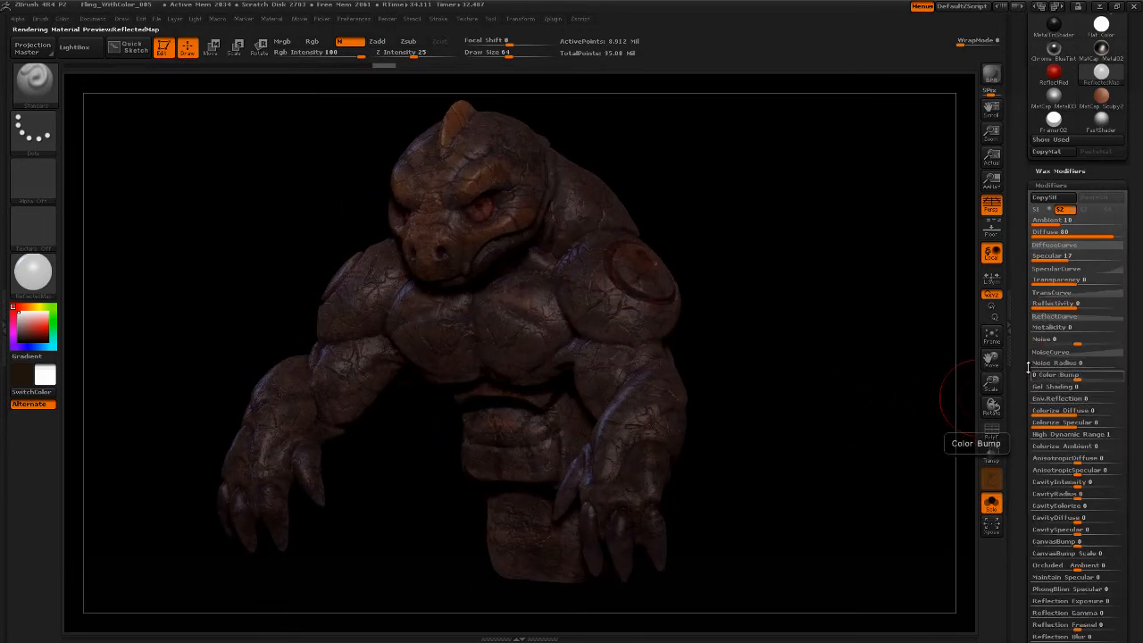
Step: Try high Metalicity values on the second shader, return it to 0 for comparison, and set it to 16
scroll(1023, 378, "down", 1)
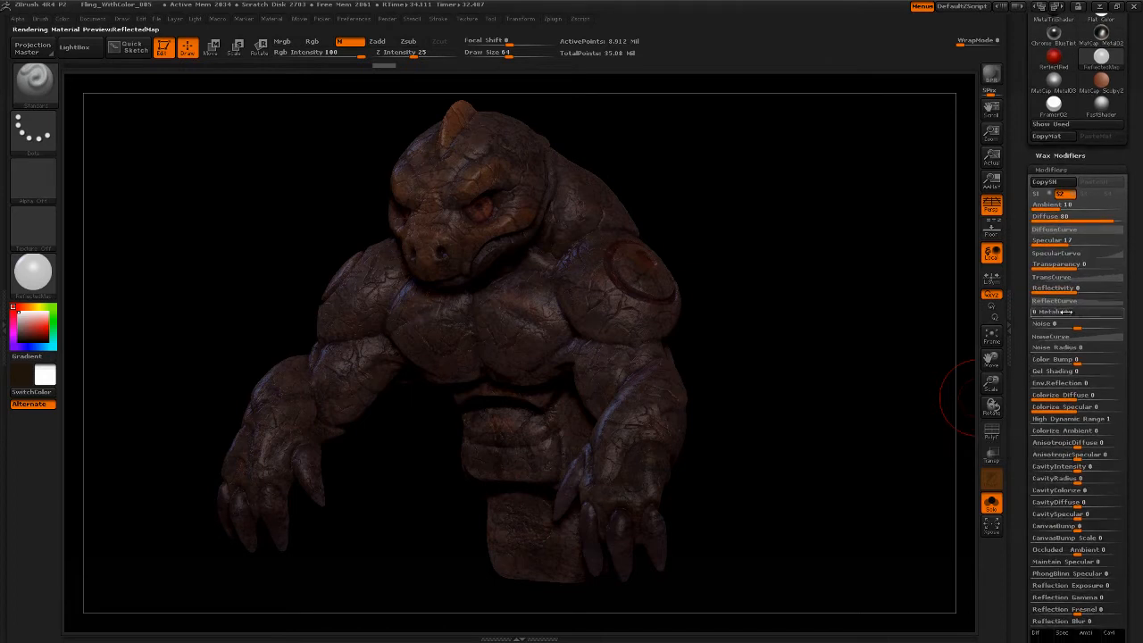
mouse_move(1059, 311)
left_mouse_down()
mouse_move(1116, 312)
mouse_move(1056, 315)
left_mouse_up()
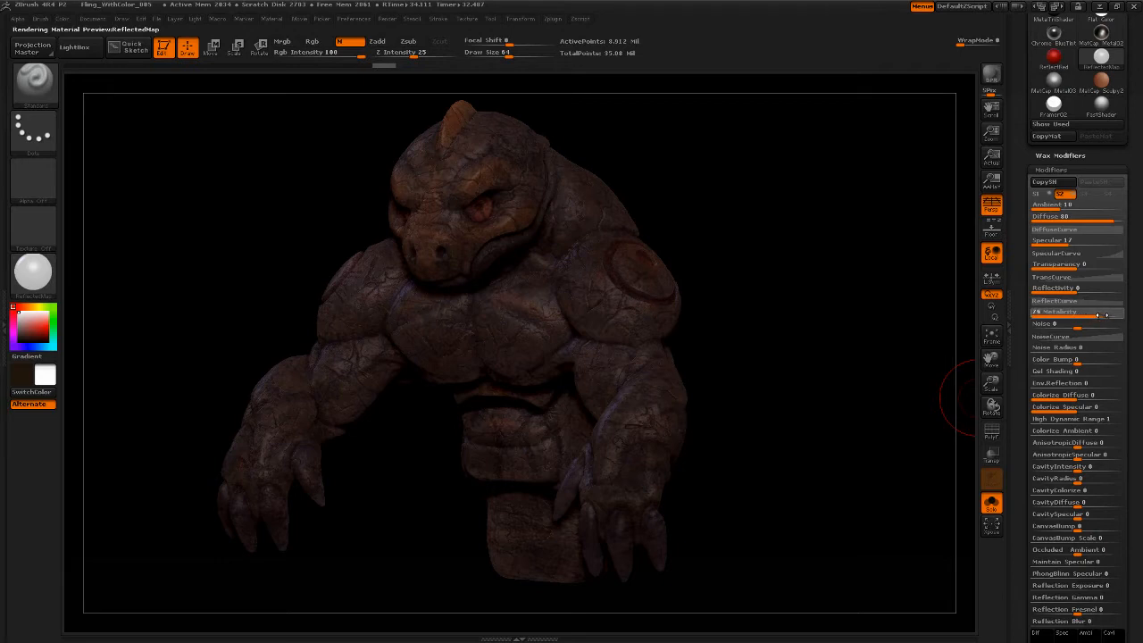
left_click_drag(1114, 313, 1117, 314)
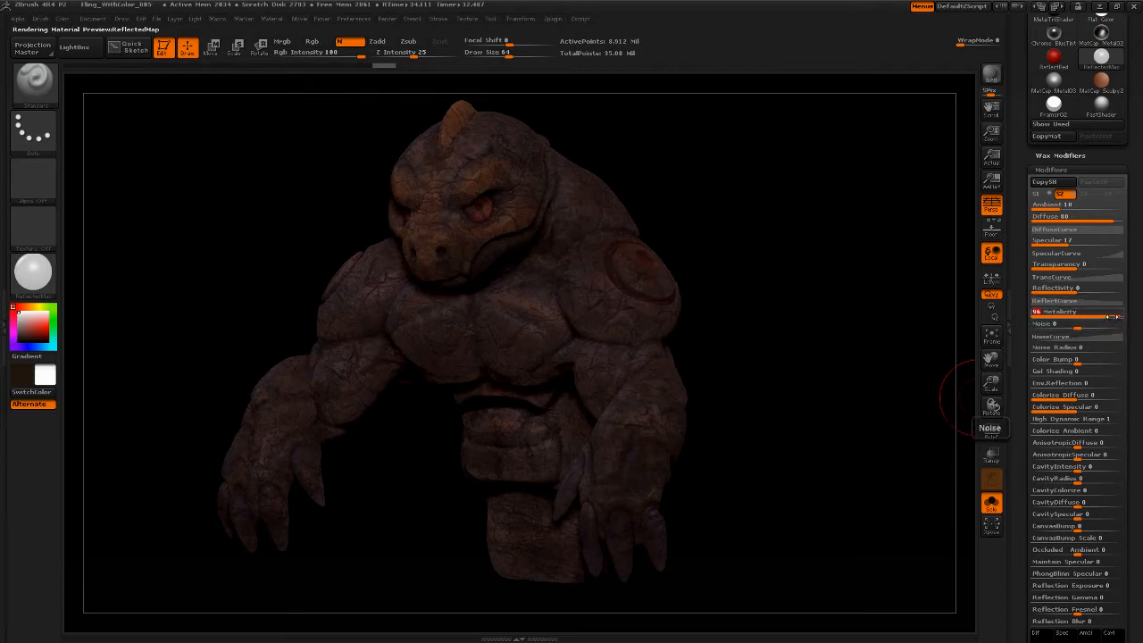
left_click_drag(1114, 314, 1060, 310)
mouse_move(1096, 315)
left_mouse_down()
mouse_move(1122, 314)
mouse_move(1049, 311)
left_mouse_up()
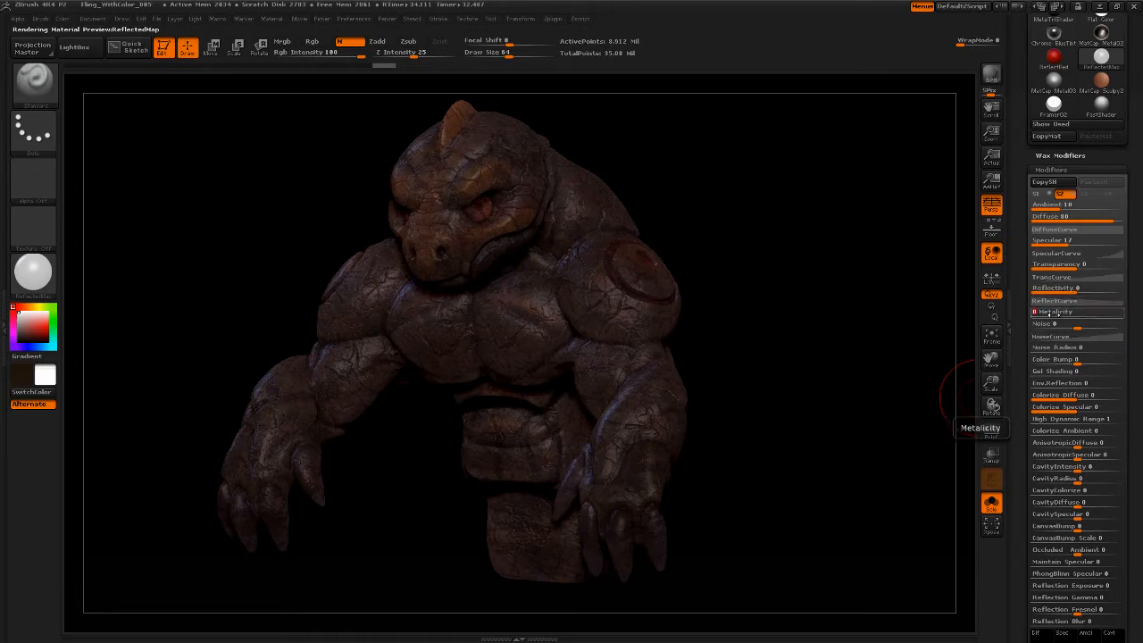
left_click_drag(1035, 312, 1045, 315)
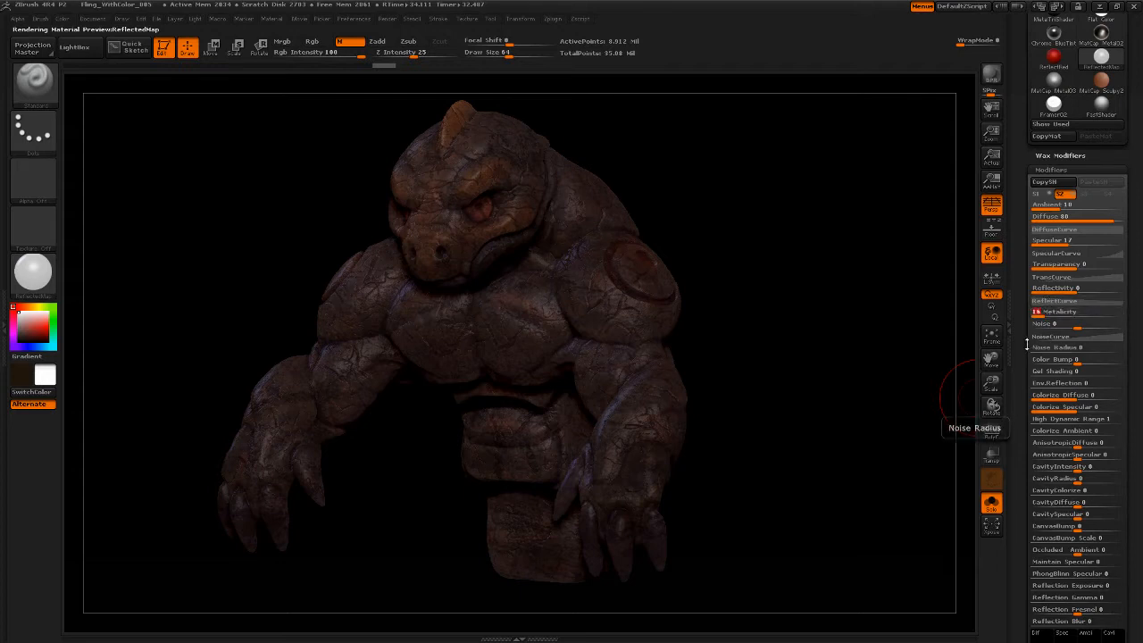
Step: Set the second shader's Noise to 0.0242 and inspect the creature's surface from other angles
left_click_drag(1028, 369, 1027, 344)
mouse_move(1077, 302)
left_mouse_down()
mouse_move(1113, 302)
mouse_move(1100, 301)
left_mouse_up()
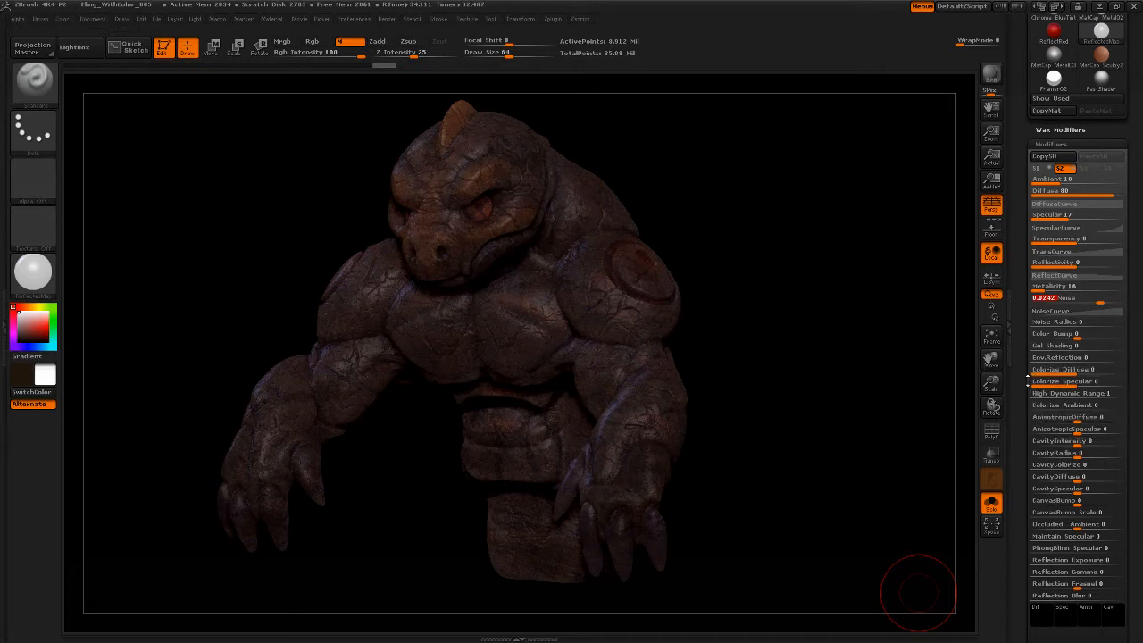
scroll(1050, 482, "down", 2)
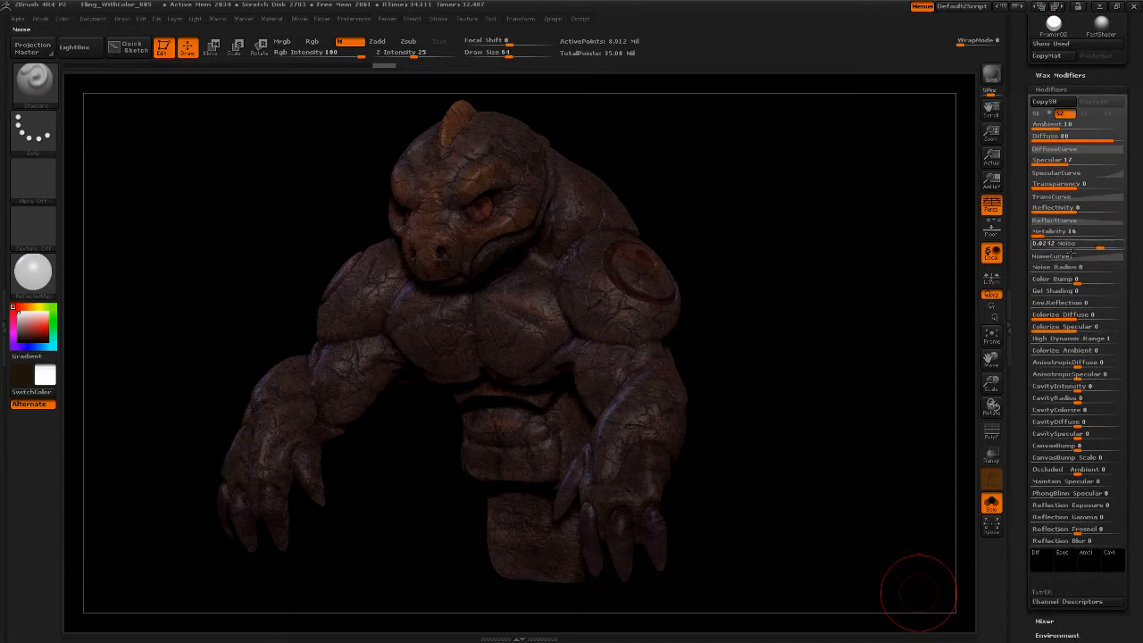
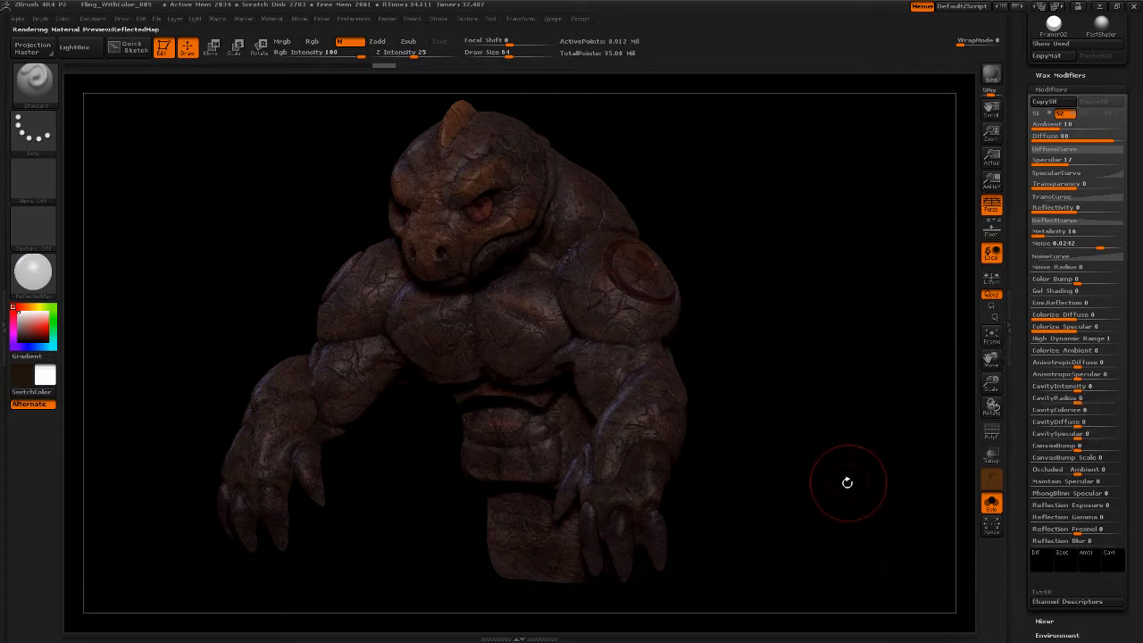
left_click_drag(816, 447, 712, 306)
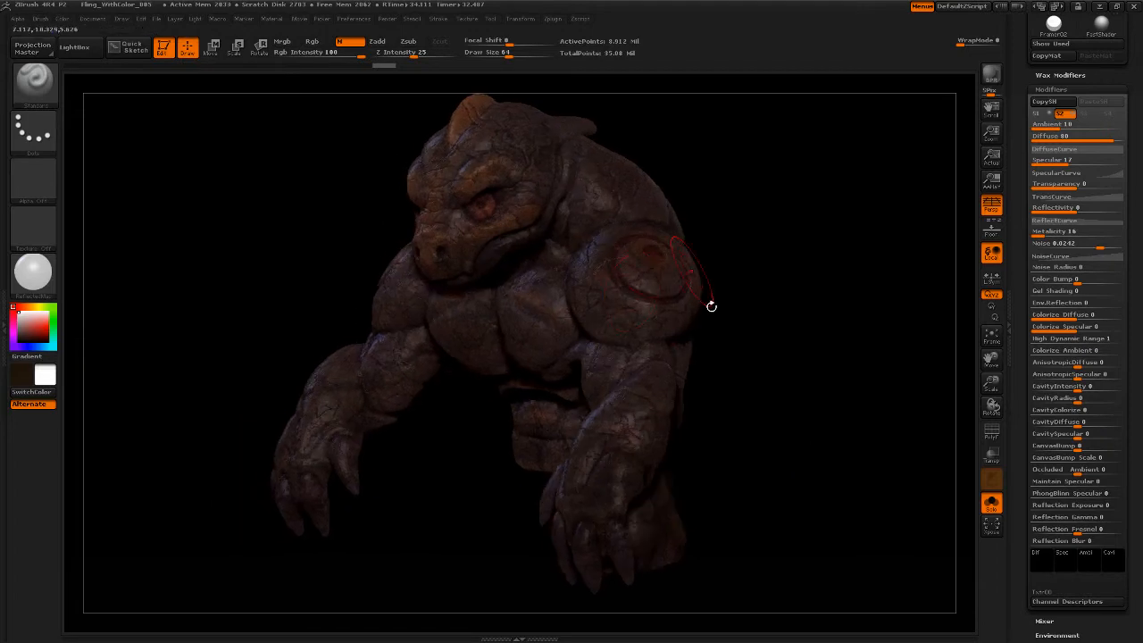
left_click_drag(782, 340, 765, 324)
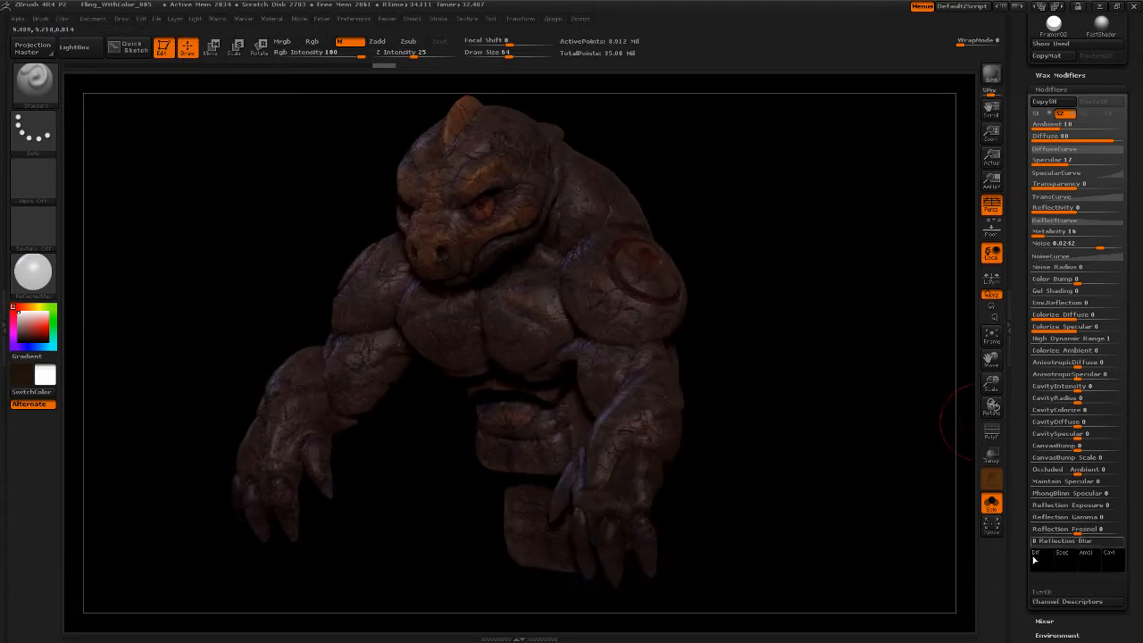
Step: Make the second shader's specular color a saturated blue (red 23, green 74, blue 237) and set Colorize Specular to 100
left_click(1067, 566)
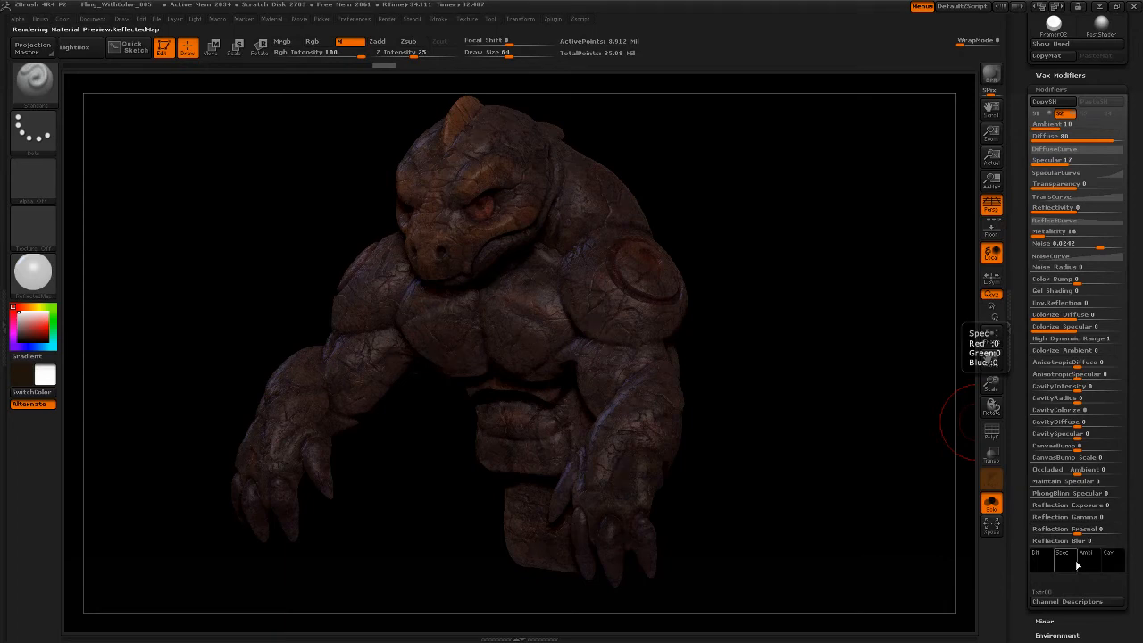
left_click(1077, 565)
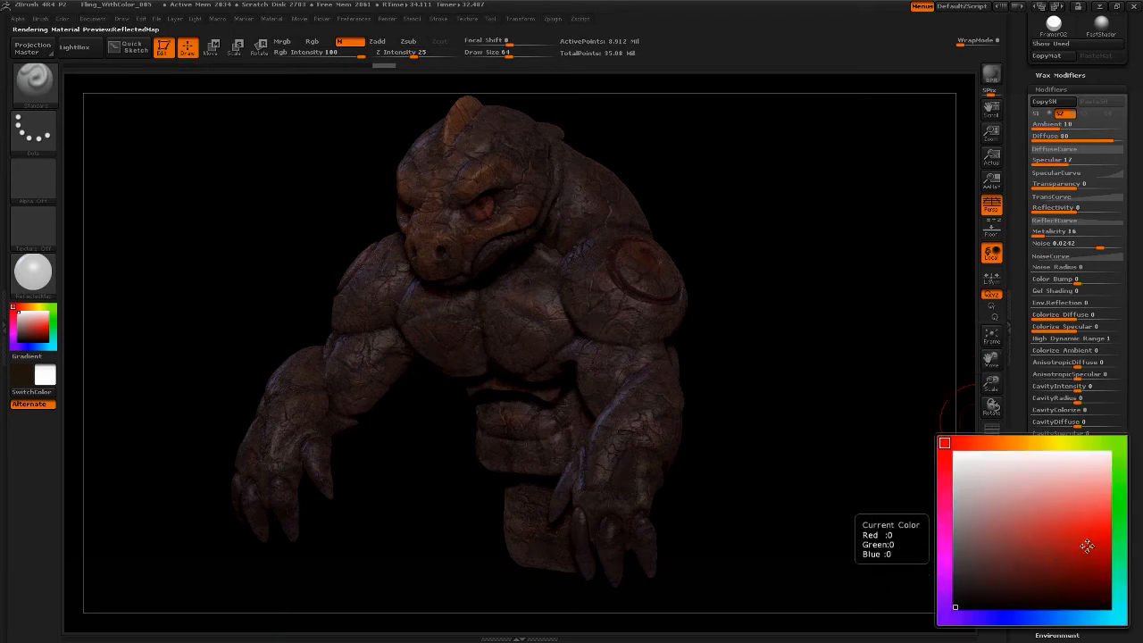
left_click(1083, 529)
left_click_drag(1007, 617, 1031, 619)
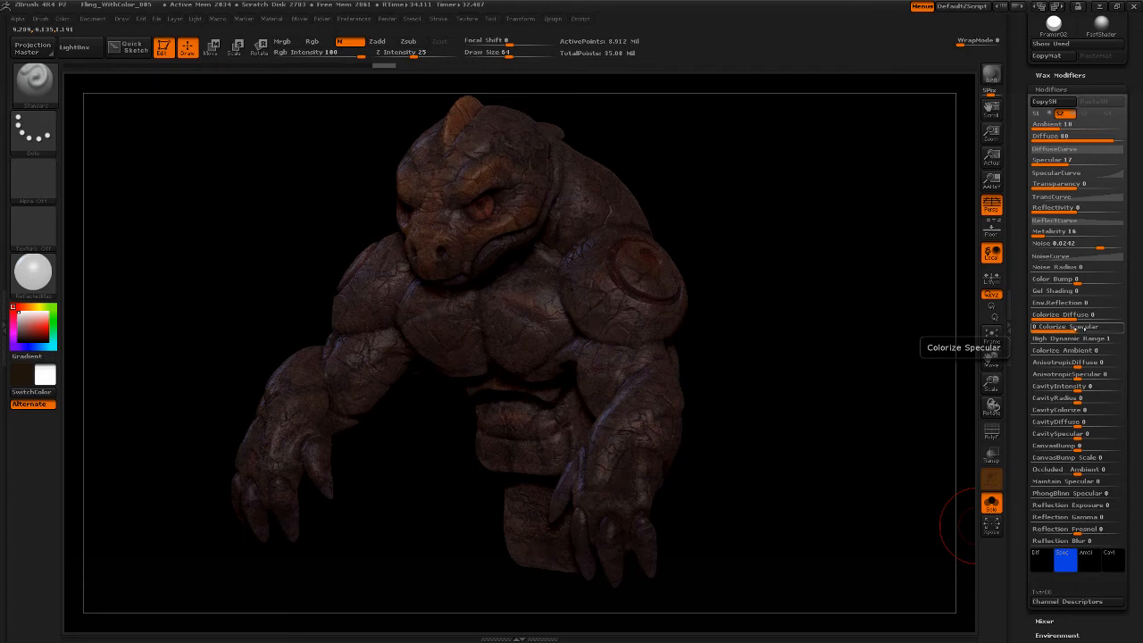
left_click_drag(1078, 327, 1121, 327)
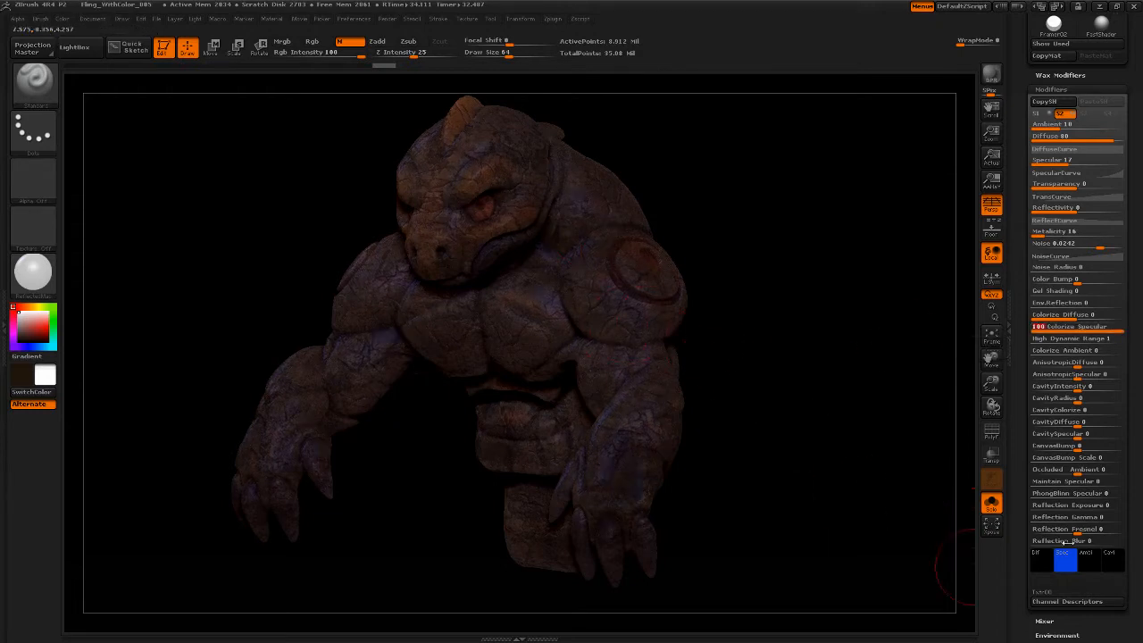
Step: Try darker blue, orange-red and green specular colors on the creature and settle on light blue (red 72, green 161, blue 243)
left_click(1075, 563)
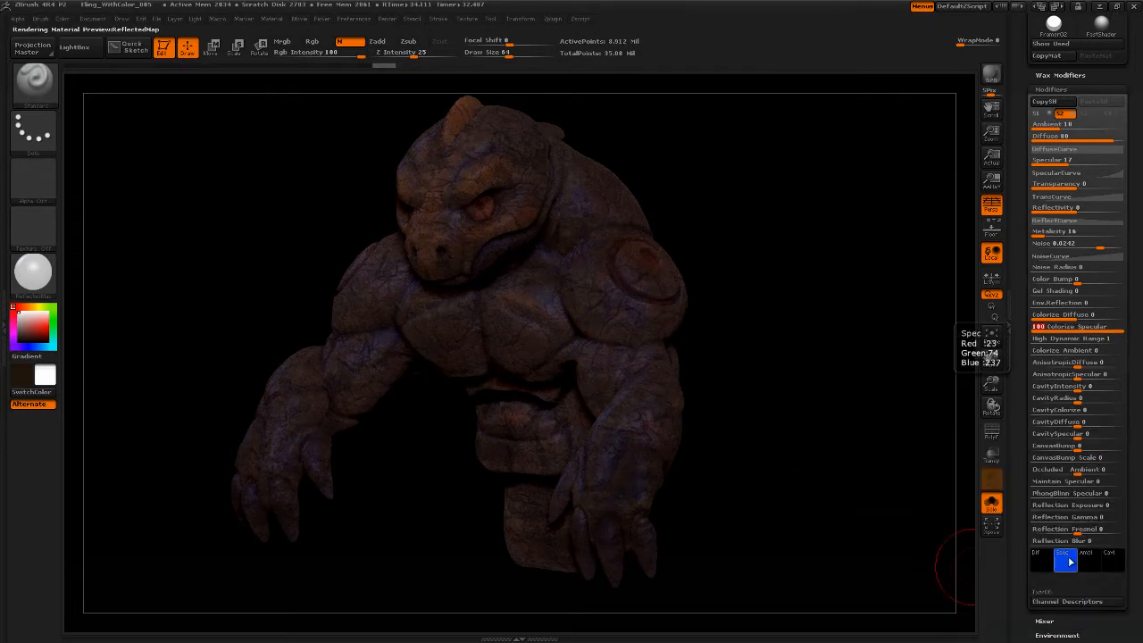
left_click(1069, 559)
left_click(1065, 543)
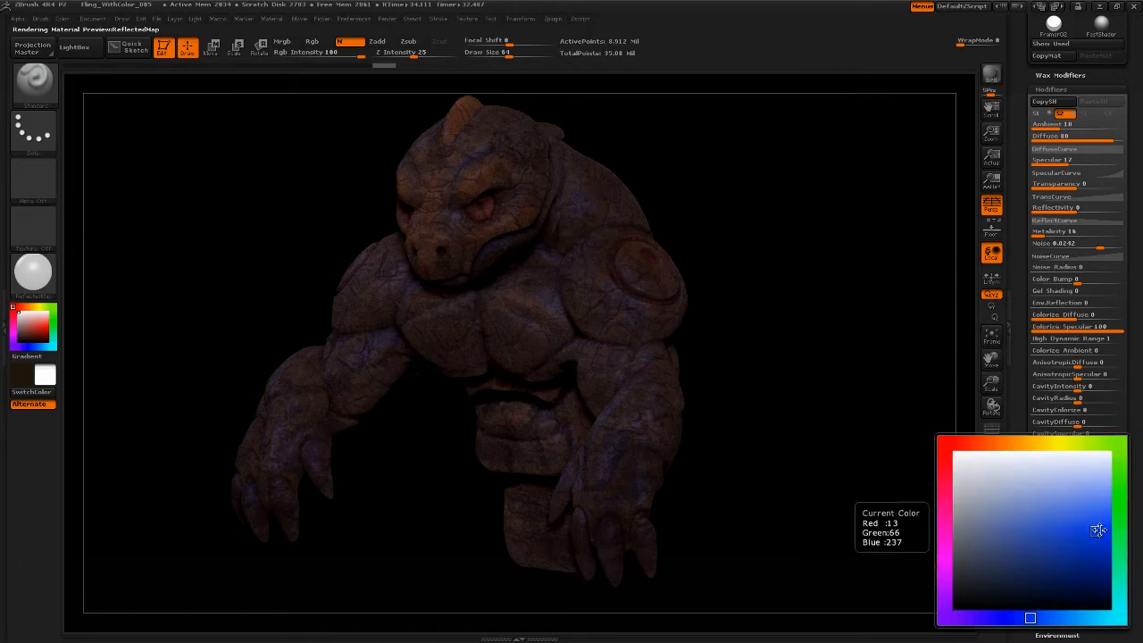
left_click(1082, 474)
mouse_move(1080, 477)
left_mouse_down()
mouse_move(1088, 526)
mouse_move(1086, 512)
left_mouse_up()
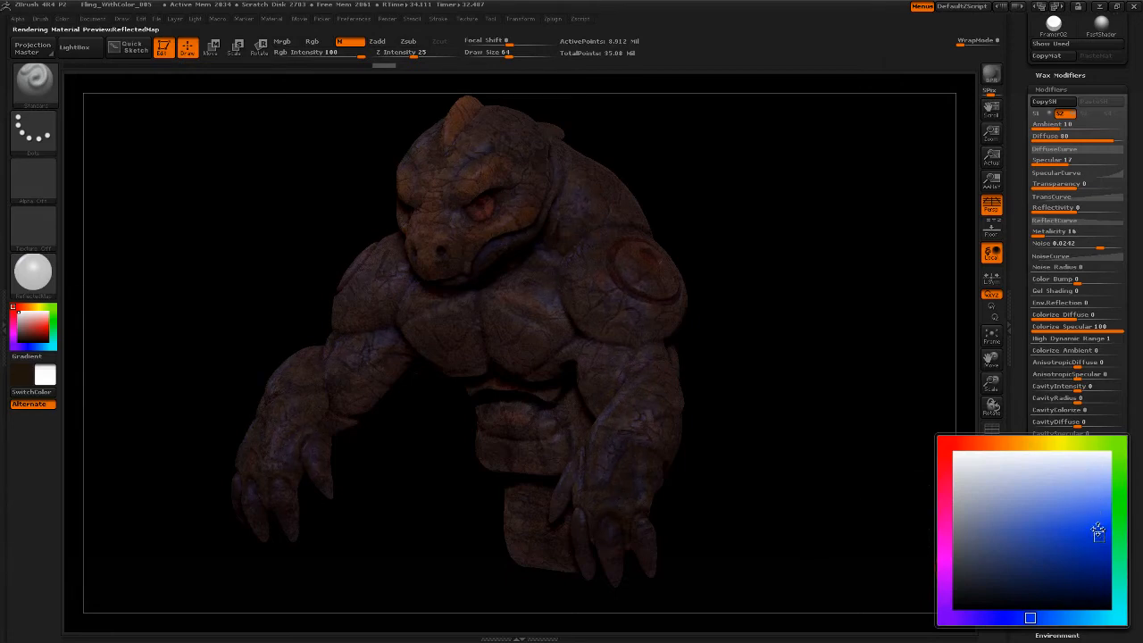
mouse_move(986, 444)
left_mouse_down()
mouse_move(1007, 444)
mouse_move(963, 444)
left_mouse_up()
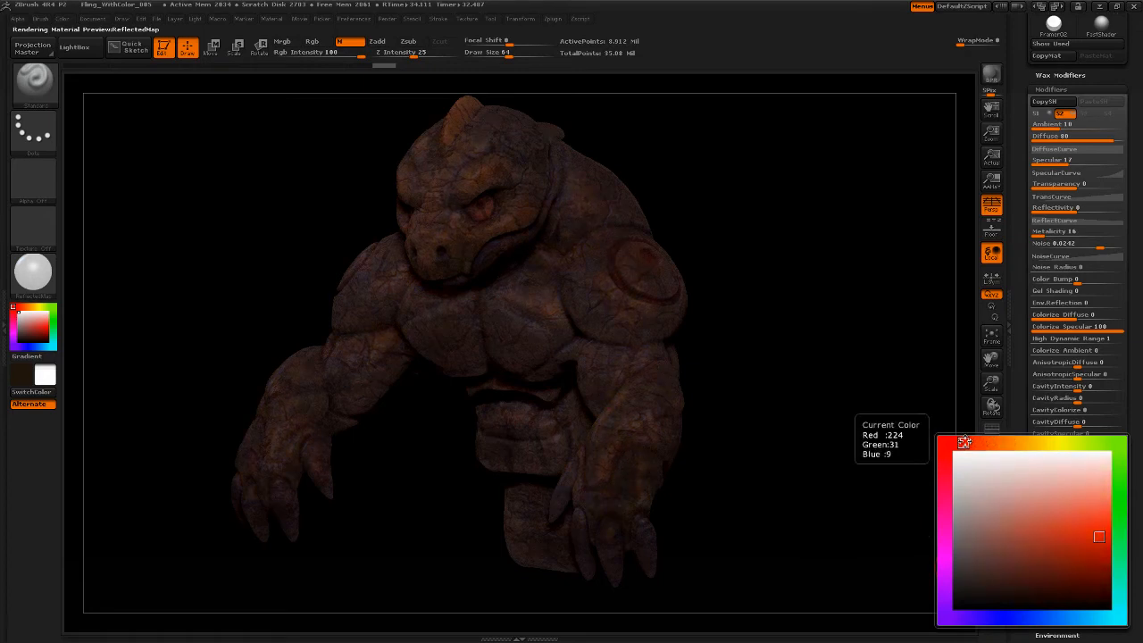
left_click(1119, 525)
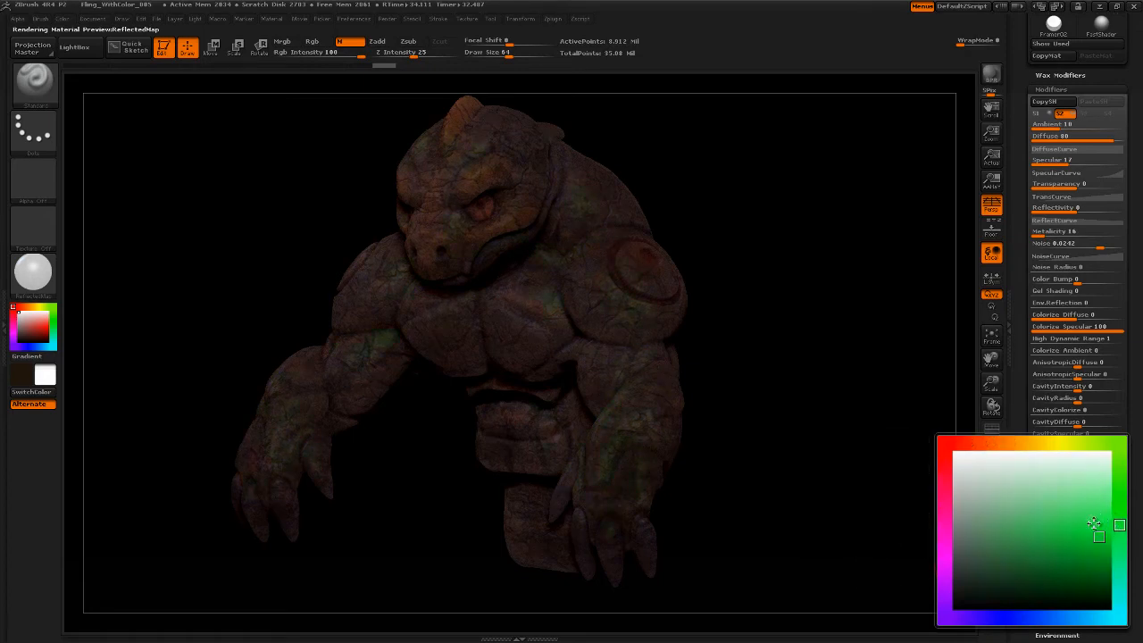
left_click(1050, 617)
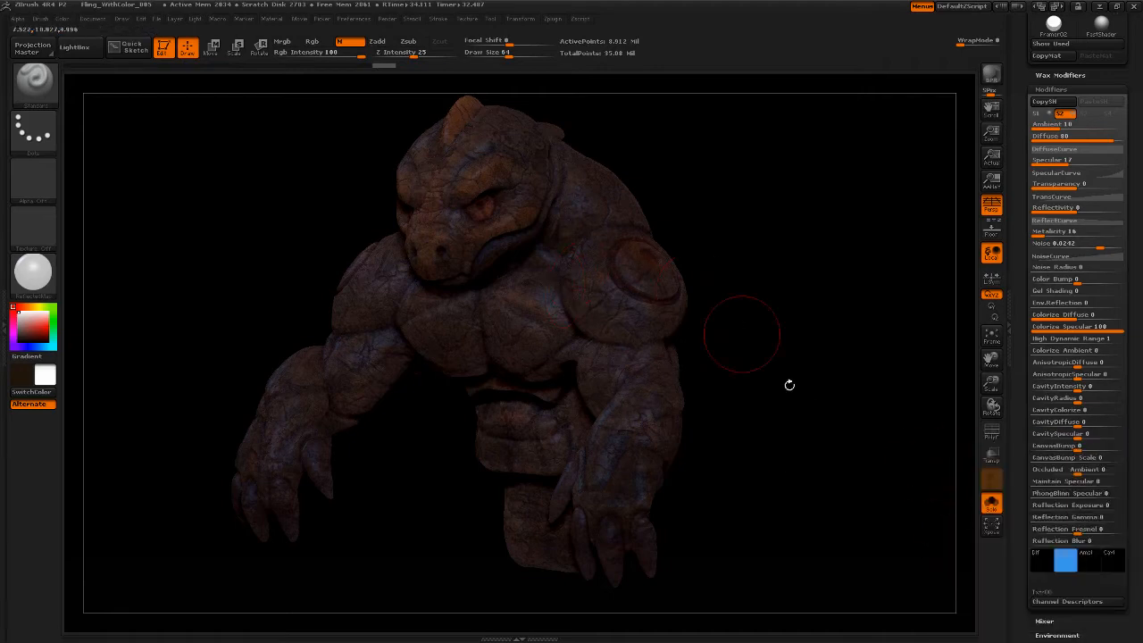
left_click(1066, 560)
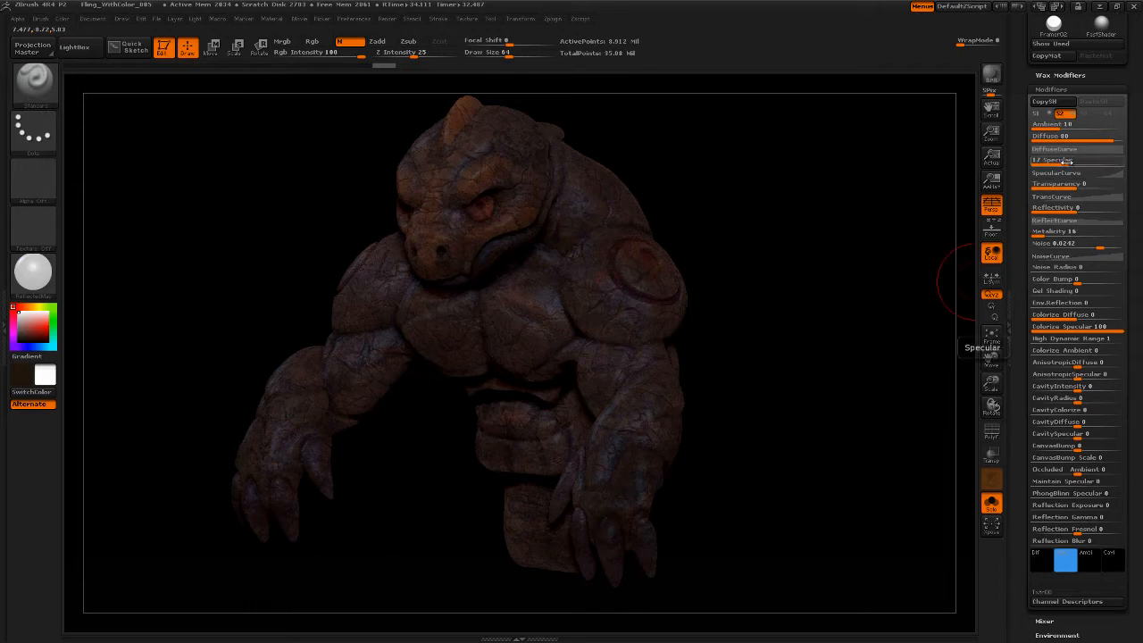
Step: Set the second shader's Specular to 24 and inspect the tinted highlights on the rotated creature
left_click_drag(1068, 161, 1071, 162)
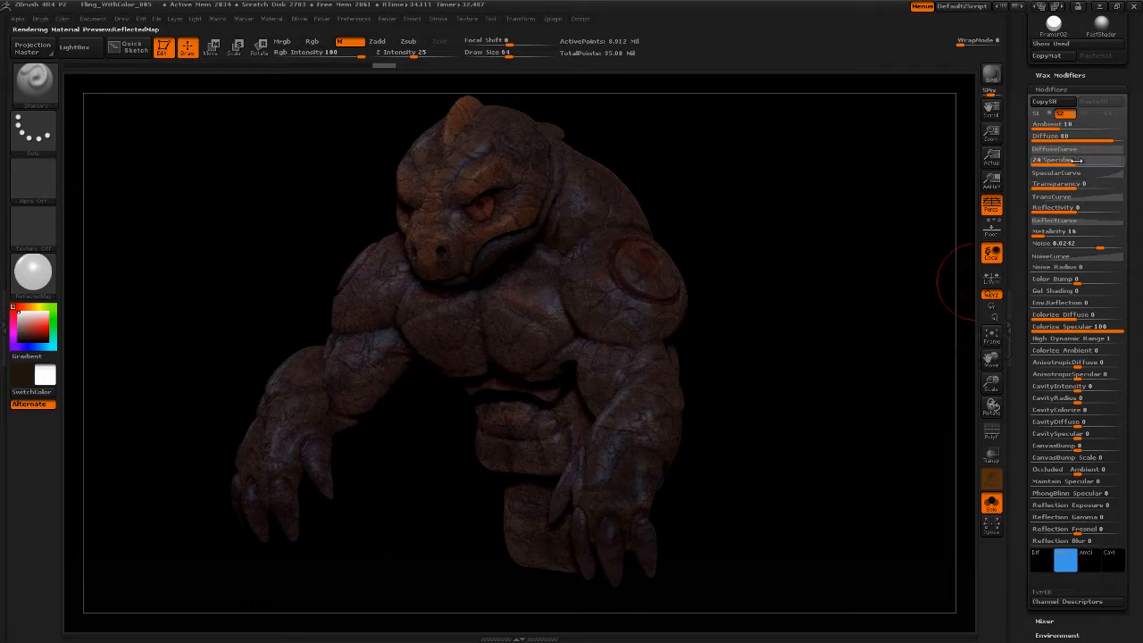
left_click_drag(1076, 160, 1078, 159)
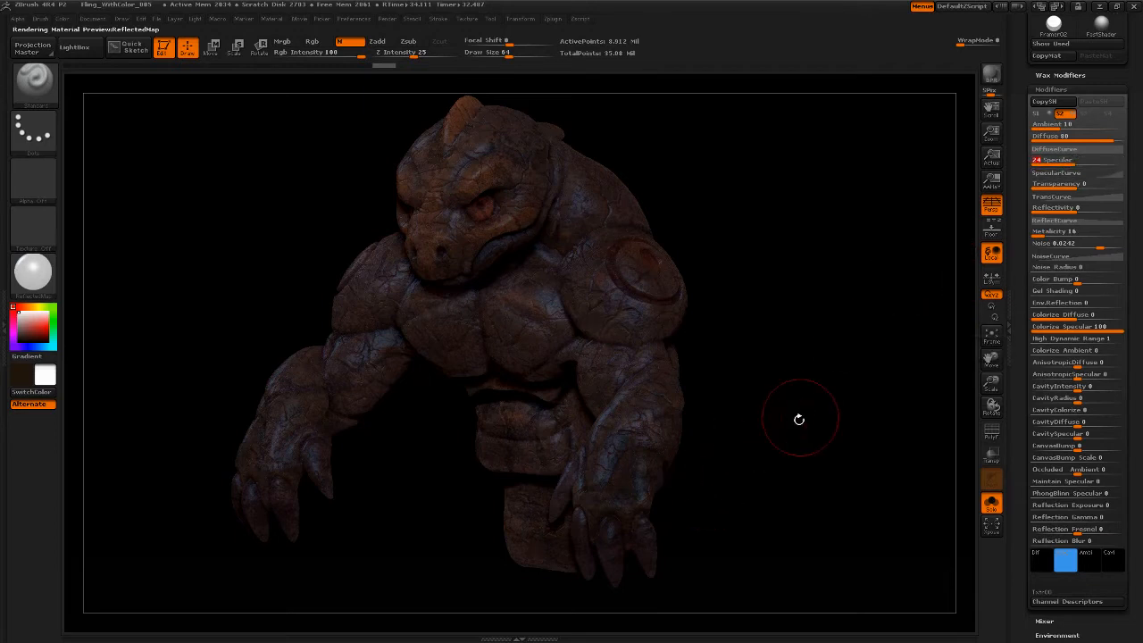
left_click_drag(799, 417, 754, 365)
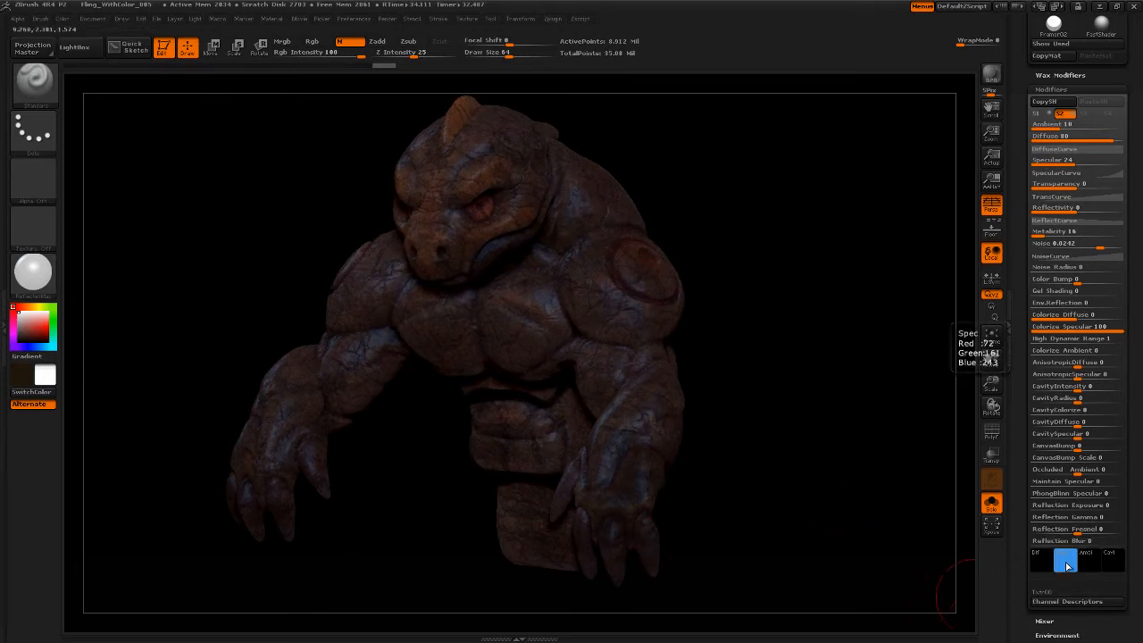
Step: Soften the specular color to a paler blue (red 86, green 164, blue 235) and reopen its color picker
left_click(1065, 563)
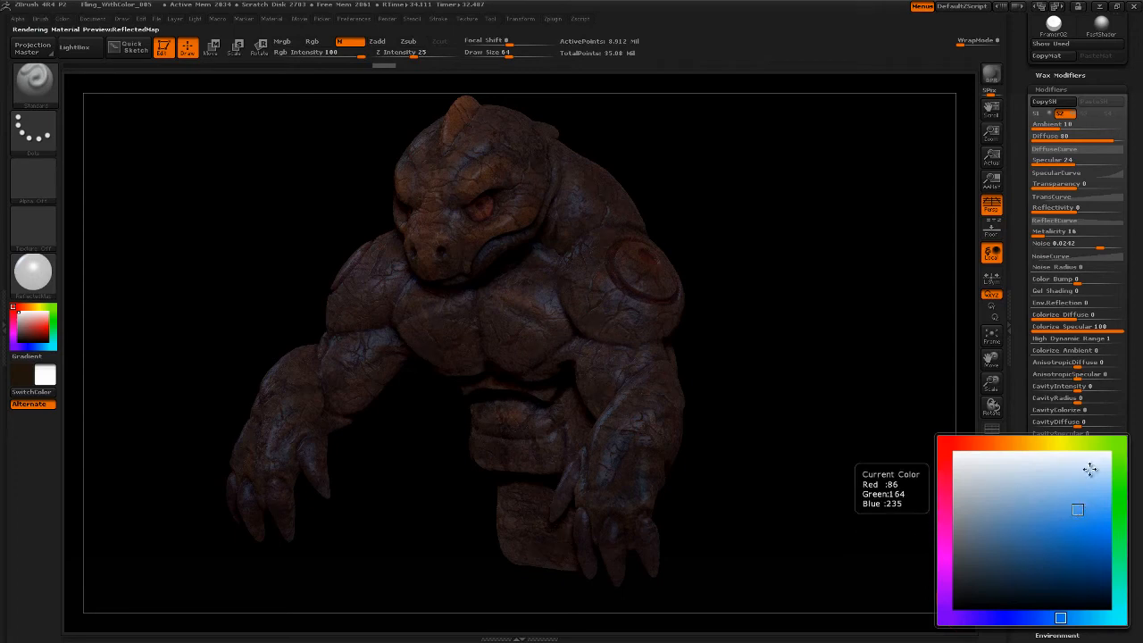
left_click(1090, 467)
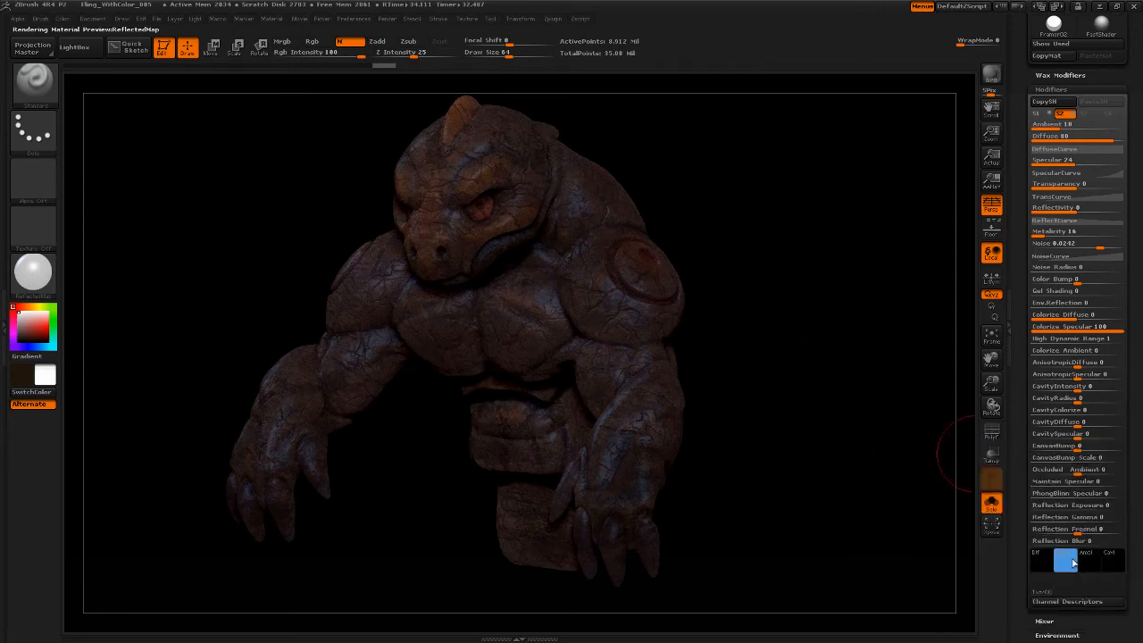
left_click(1075, 562)
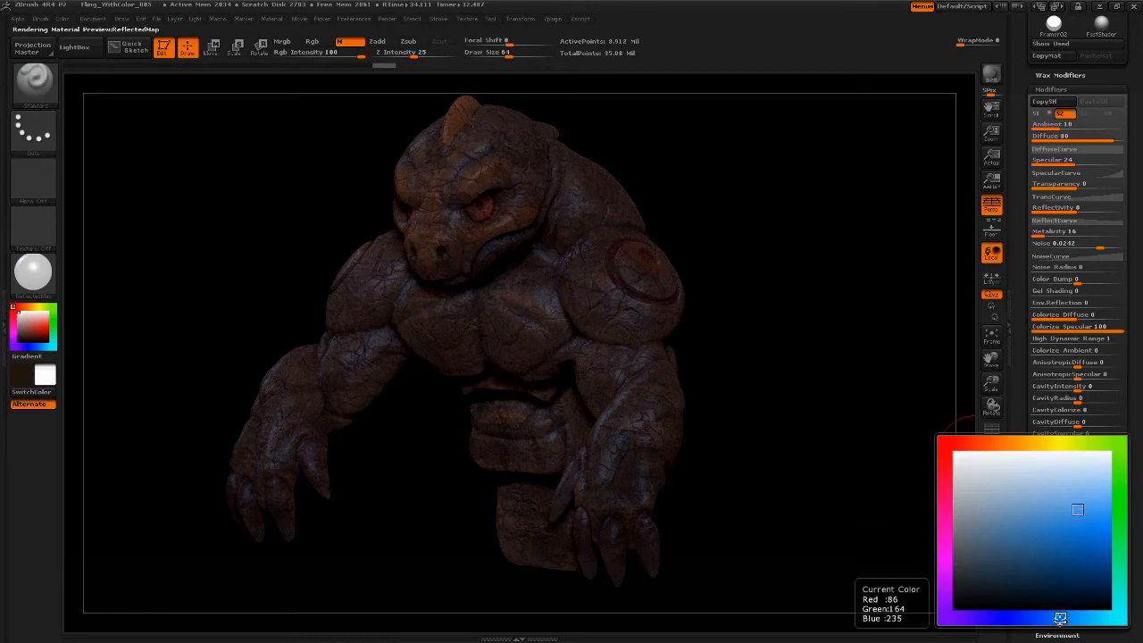
Step: Set the specular colour of shader S2 in the statue's material to a muted pink
mouse_move(1061, 618)
left_mouse_down()
mouse_move(1007, 615)
mouse_move(1093, 618)
mouse_move(1121, 531)
mouse_move(1122, 444)
mouse_move(946, 444)
mouse_move(949, 618)
mouse_move(1028, 619)
mouse_move(972, 613)
mouse_move(944, 516)
mouse_move(946, 469)
left_mouse_up()
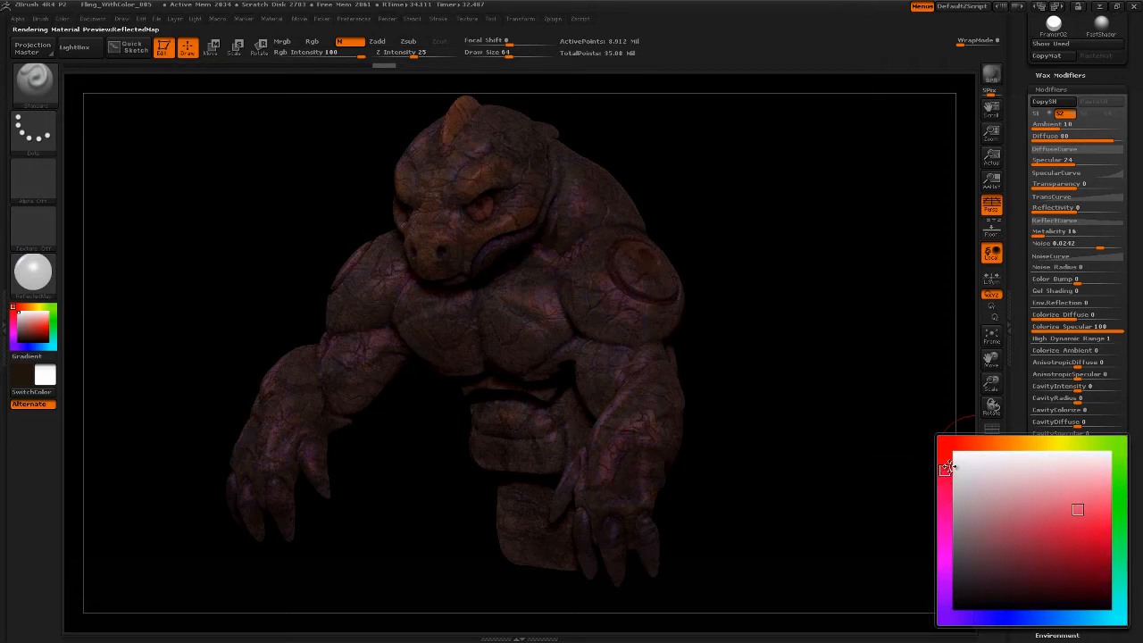
mouse_move(1078, 509)
left_mouse_down()
mouse_move(1031, 521)
mouse_move(1021, 511)
left_mouse_up()
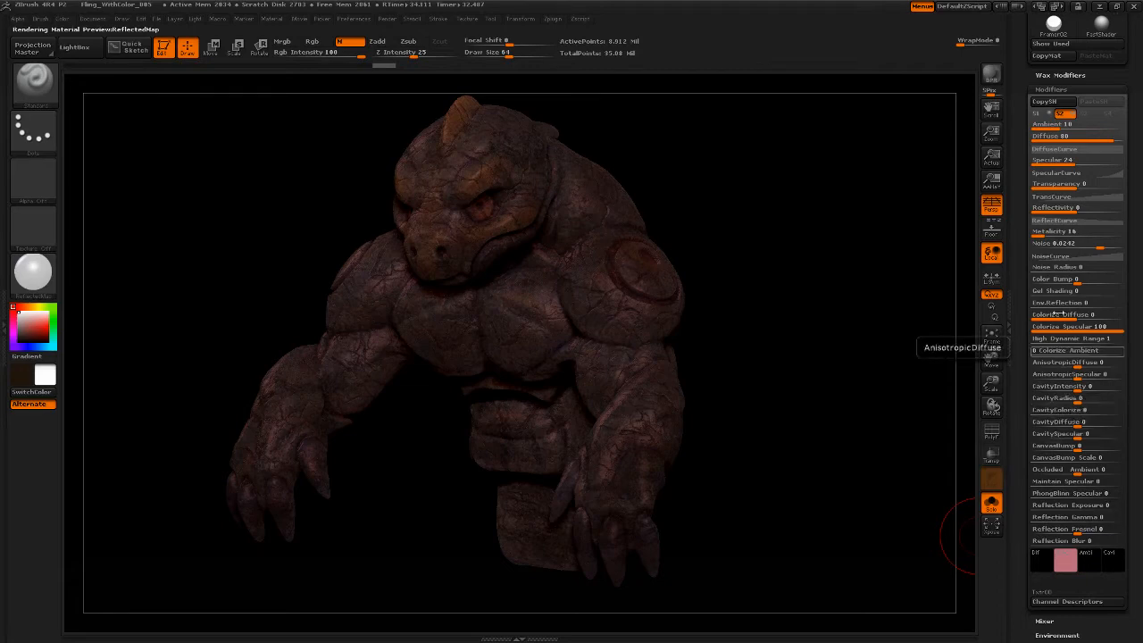
Step: Pick bright red as the S2 ambient colour and set Colorize Ambient to 100
left_click_drag(1025, 506, 1020, 462)
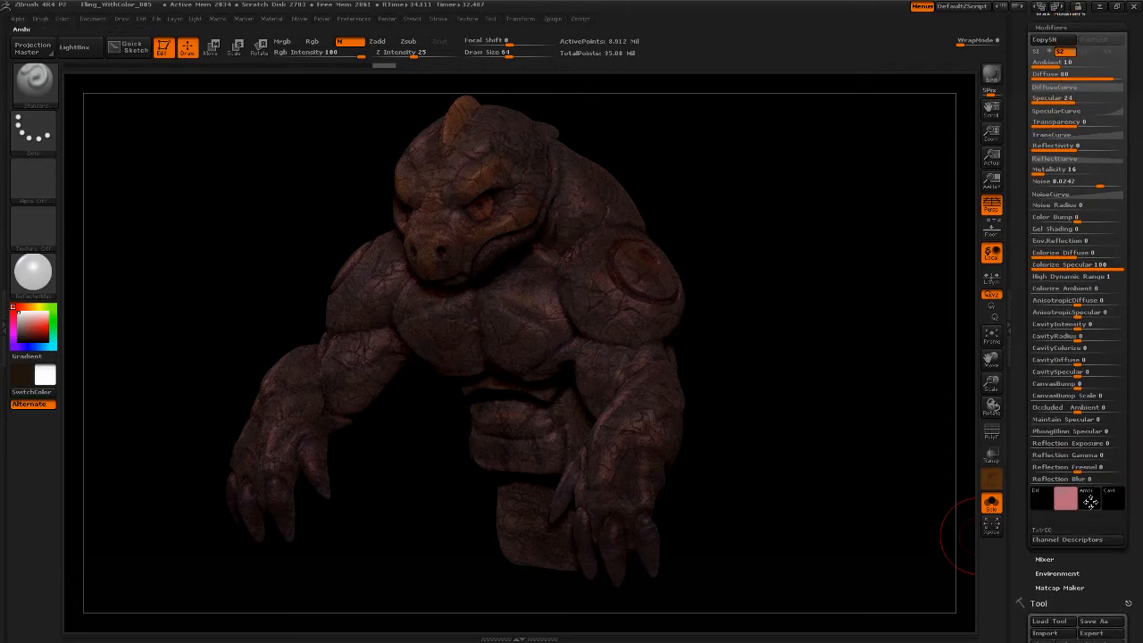
left_click(1090, 502)
left_click(1096, 512)
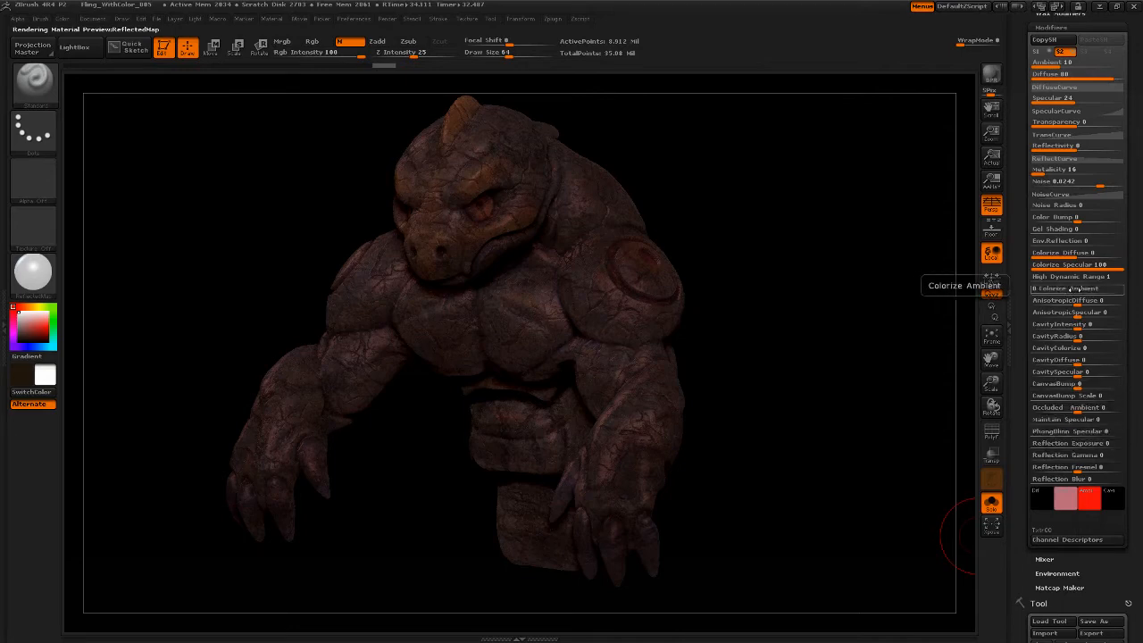
left_click_drag(1081, 289, 1133, 288)
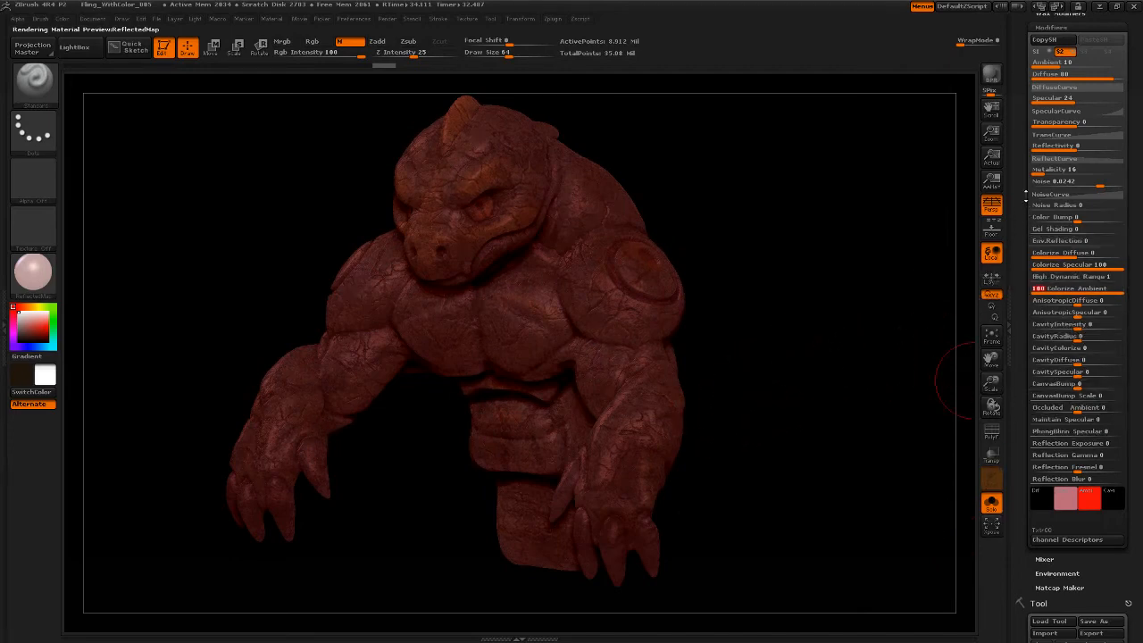
Step: Lower shader S2's Ambient to 2 and change its ambient colour to bright blue
left_click_drag(1059, 64, 1040, 61)
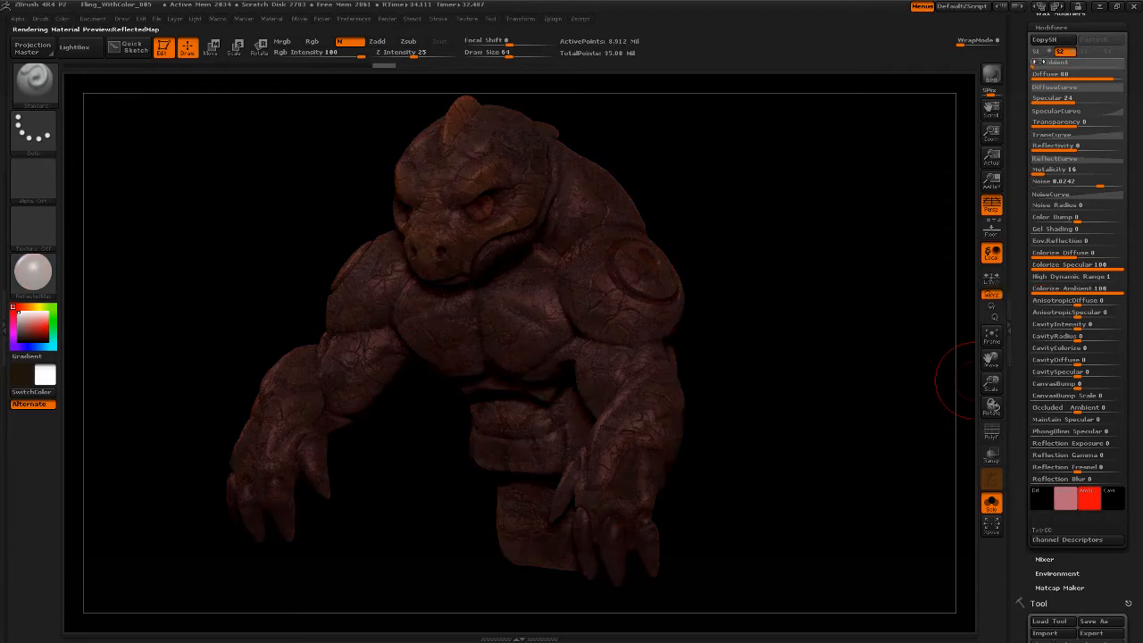
left_click(1036, 63)
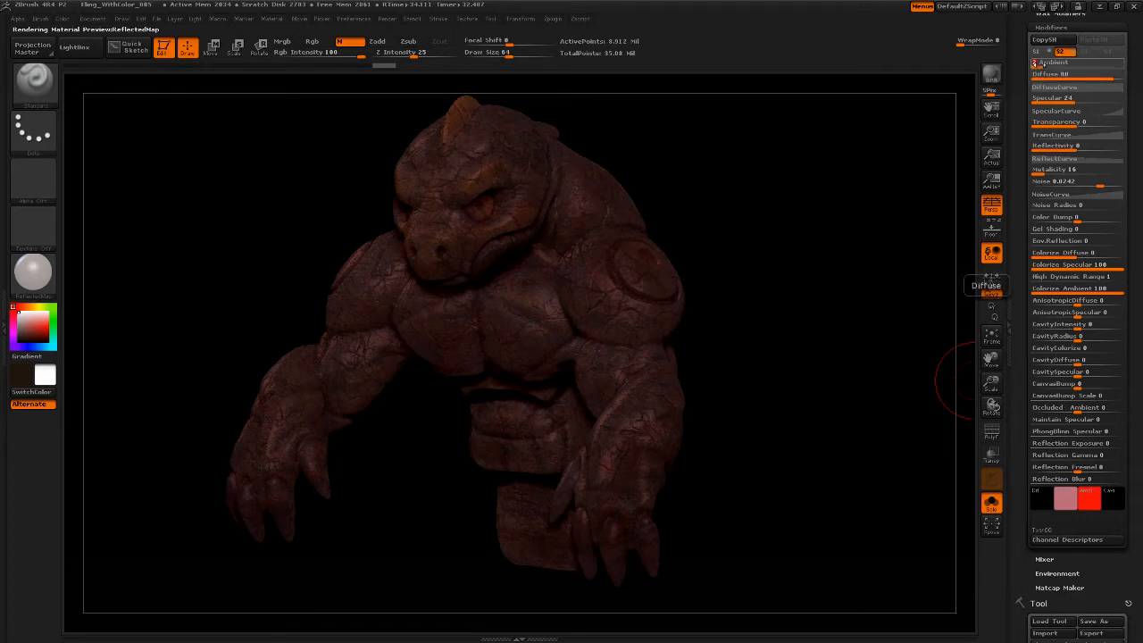
left_click(1090, 503)
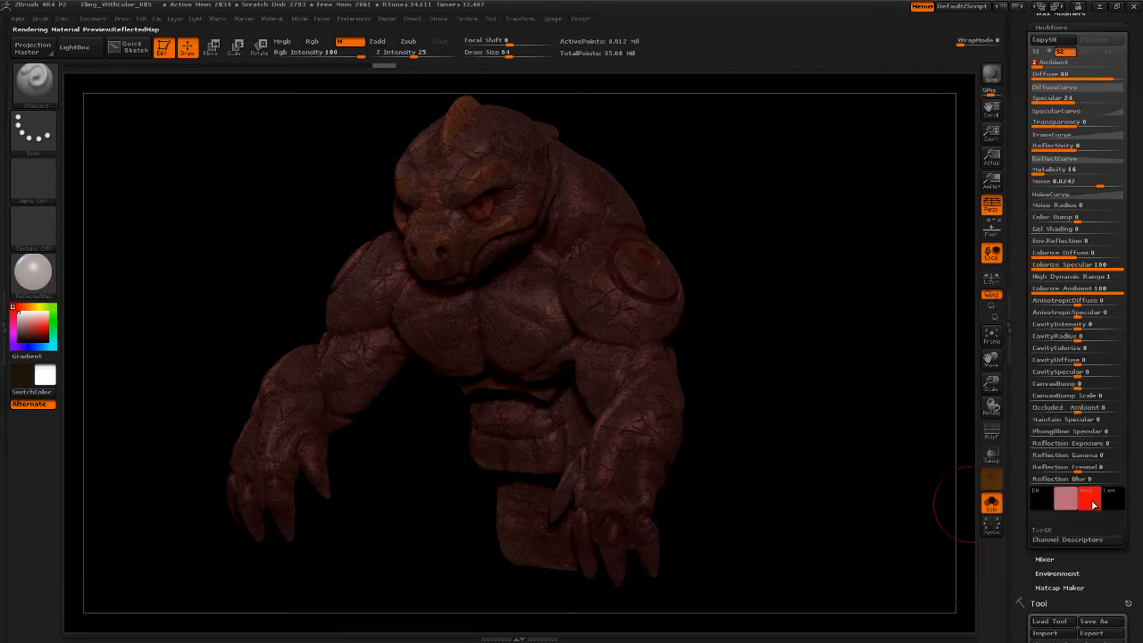
left_click(1092, 504)
left_click(1066, 586)
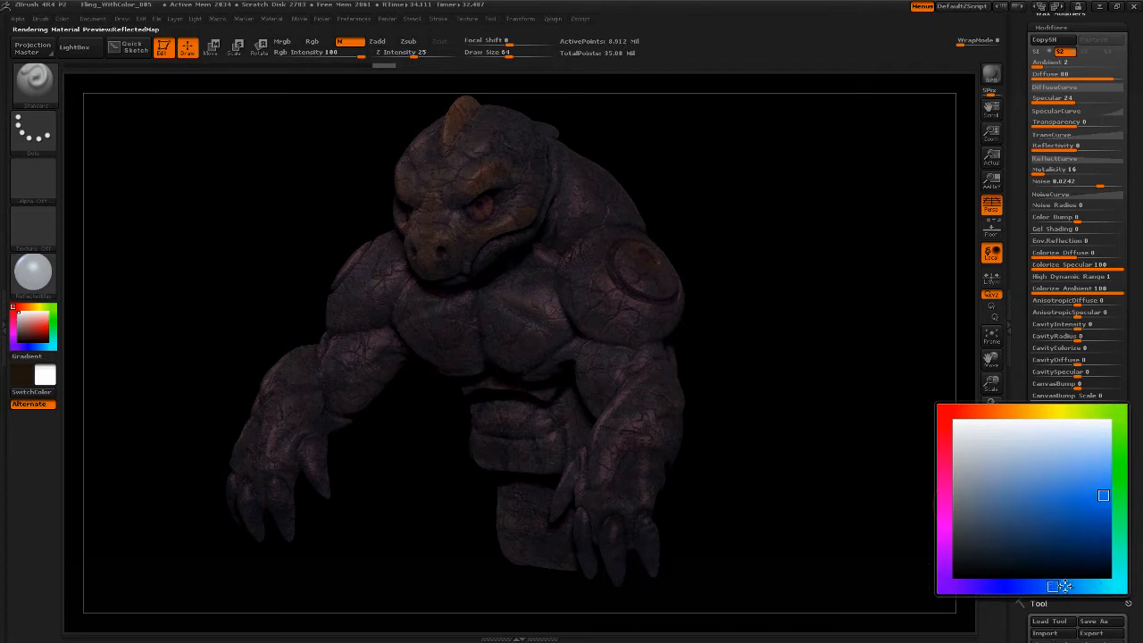
left_click(1079, 584)
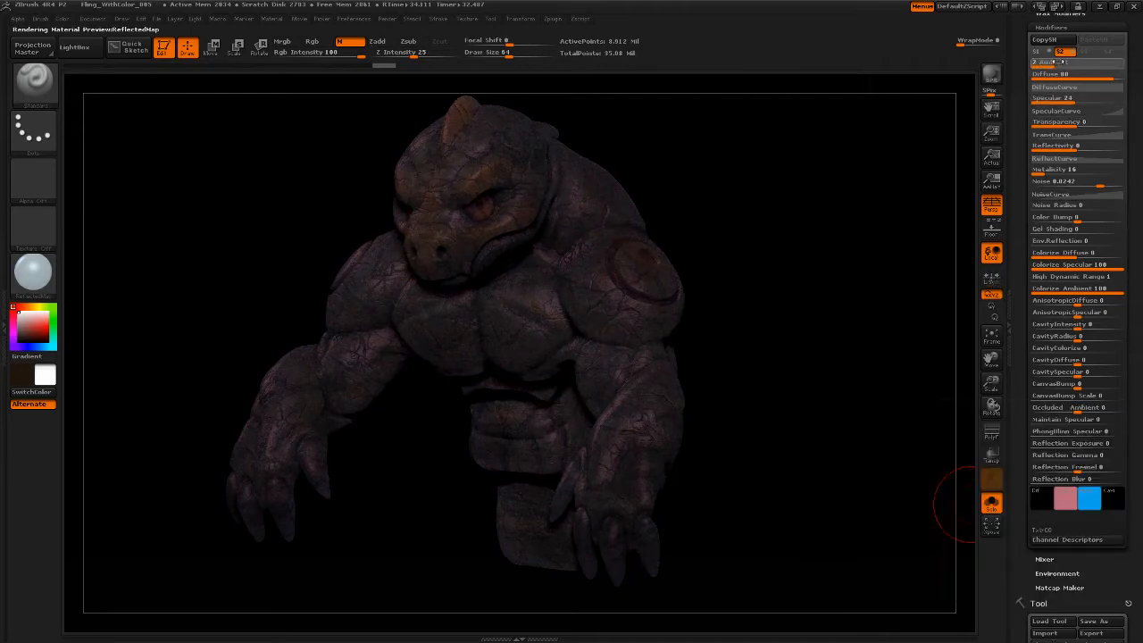
Step: Set shader S2's Ambient to 10, AnisotropicDiffuse to 0.5442 and Colorize Ambient to 30
left_click(1055, 62)
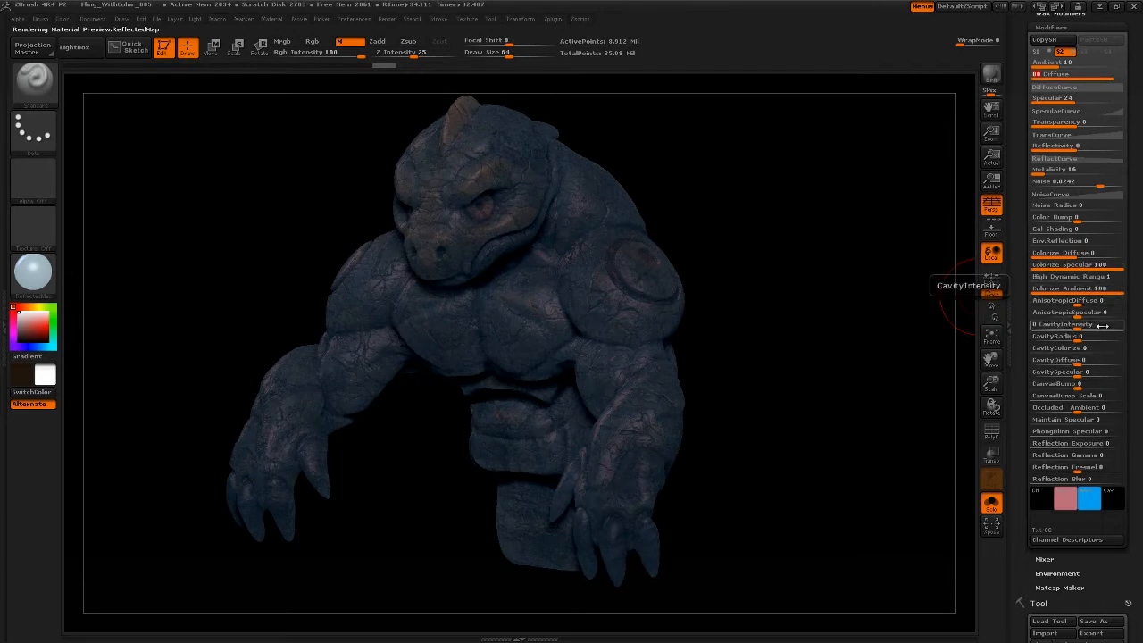
left_click(1111, 301)
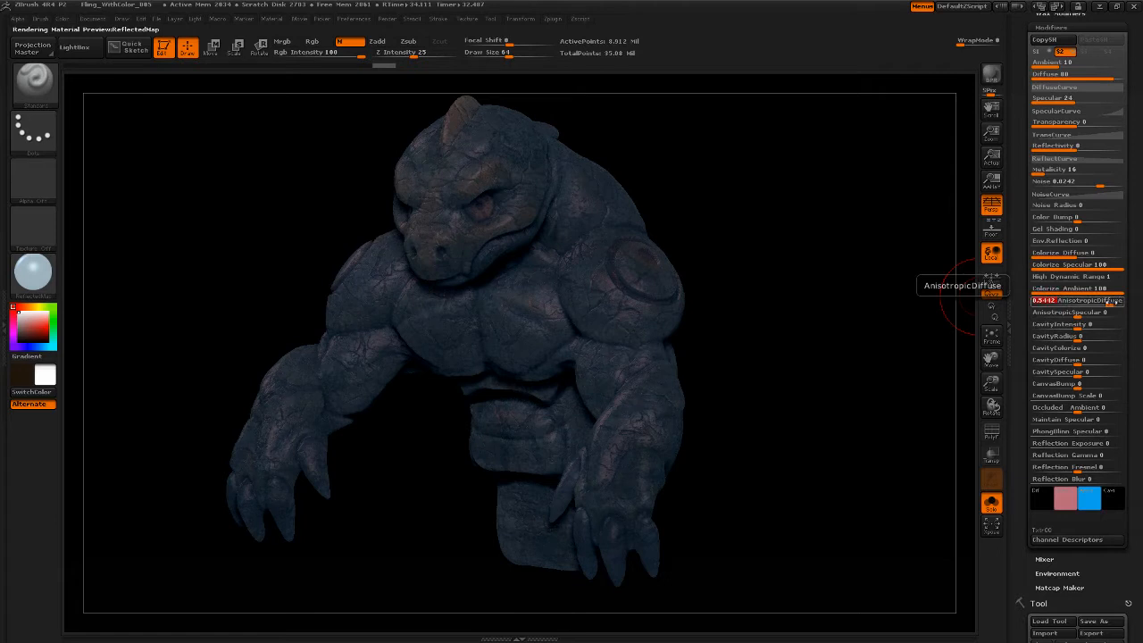
left_click_drag(1115, 291, 1078, 289)
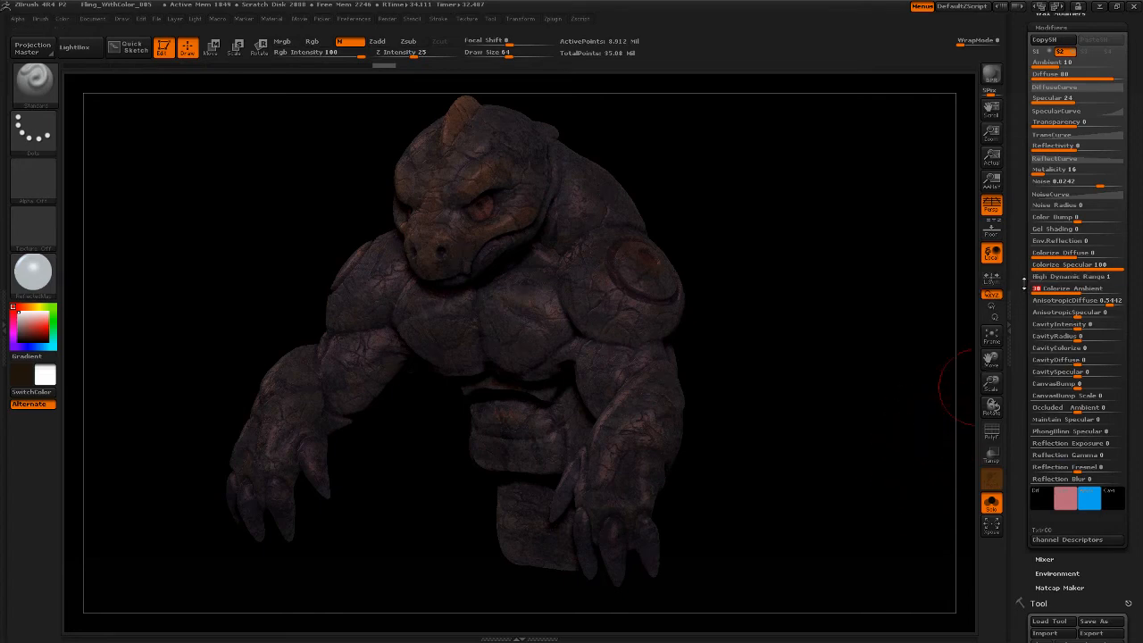
key("Return")
Step: Turn on the reflection shader S1 in the material while keeping S2's modifiers shown
scroll(1054, 233, "up", 3)
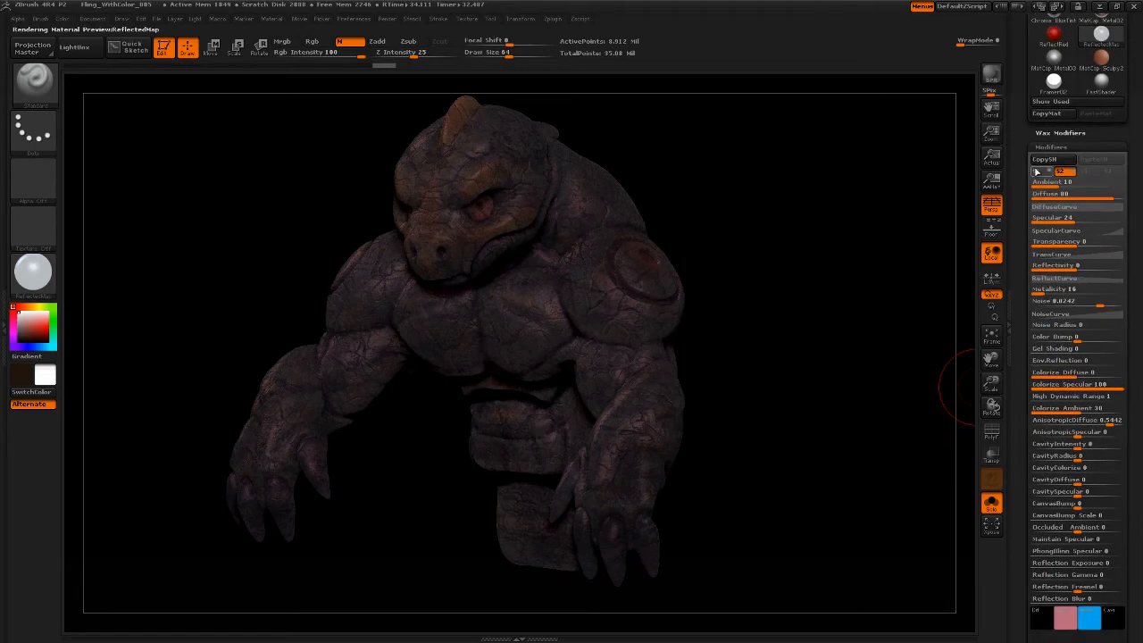
mouse_move(1023, 211)
left_mouse_down()
mouse_move(1021, 242)
mouse_move(1026, 204)
left_mouse_up()
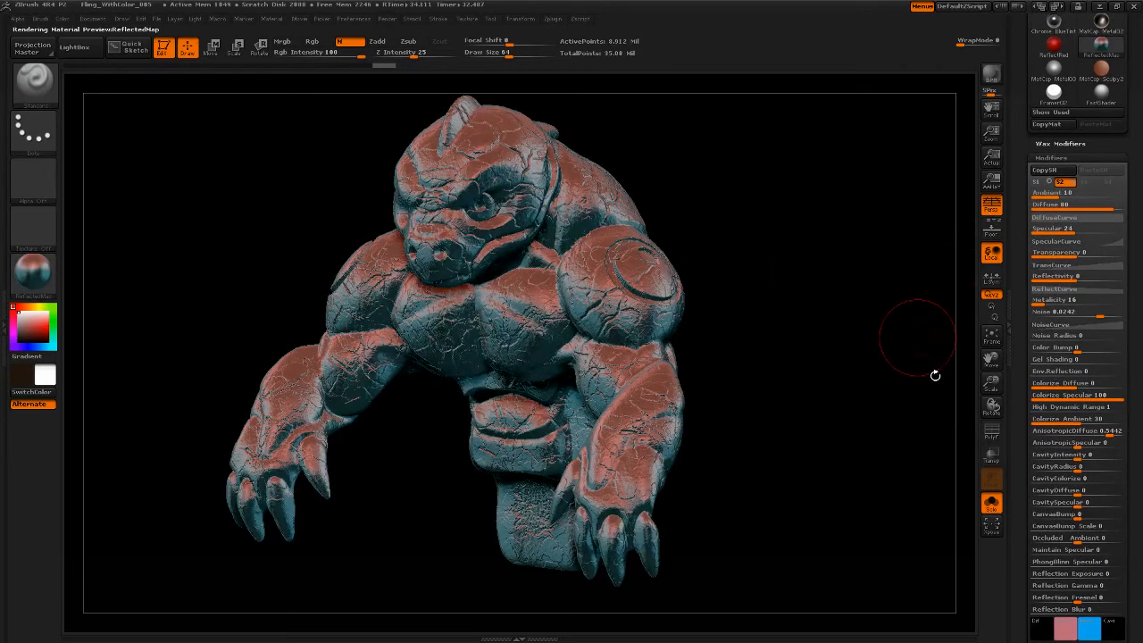
left_click_drag(1026, 262, 1026, 248)
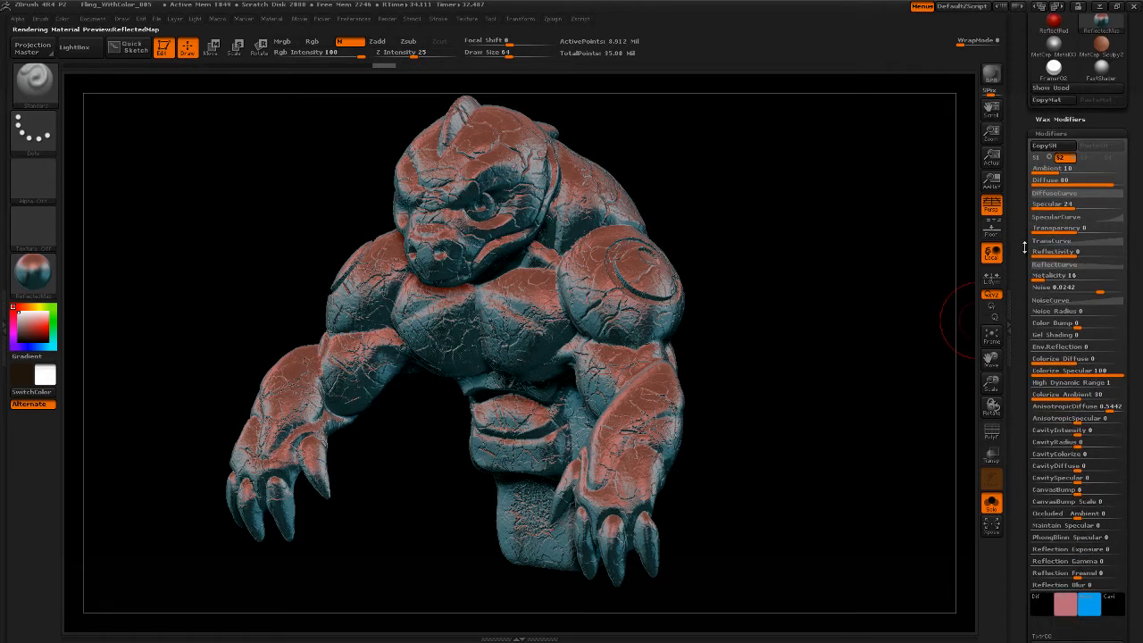
left_click_drag(1022, 303, 1022, 259)
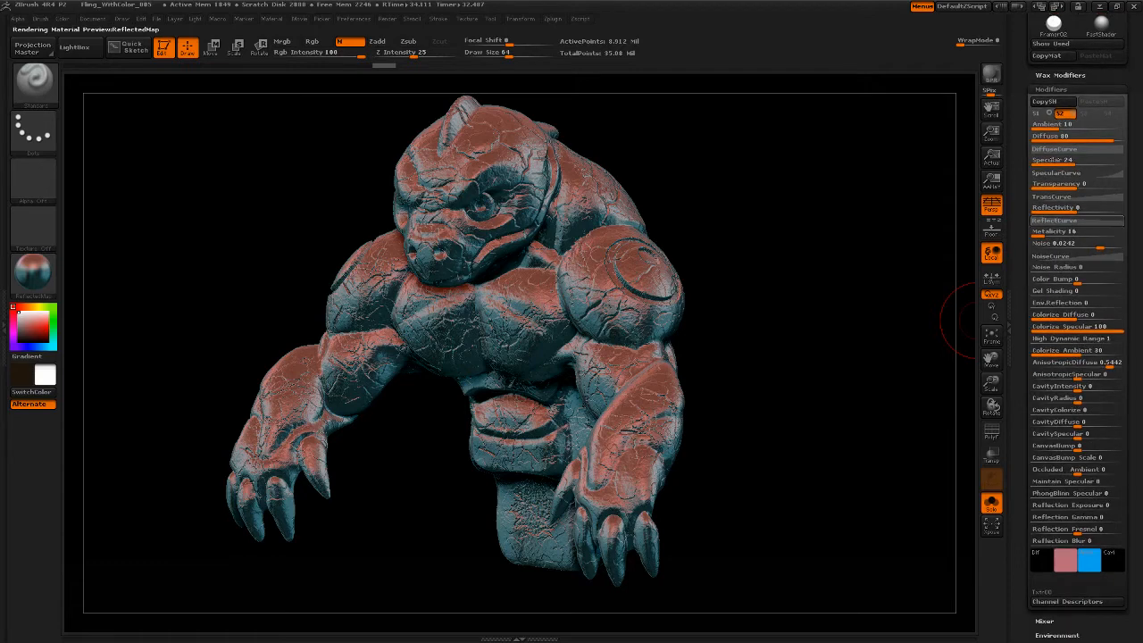
Step: Compare the modifiers of shaders S1 and S2, and display the Mixer settings for S1
left_click(1039, 116)
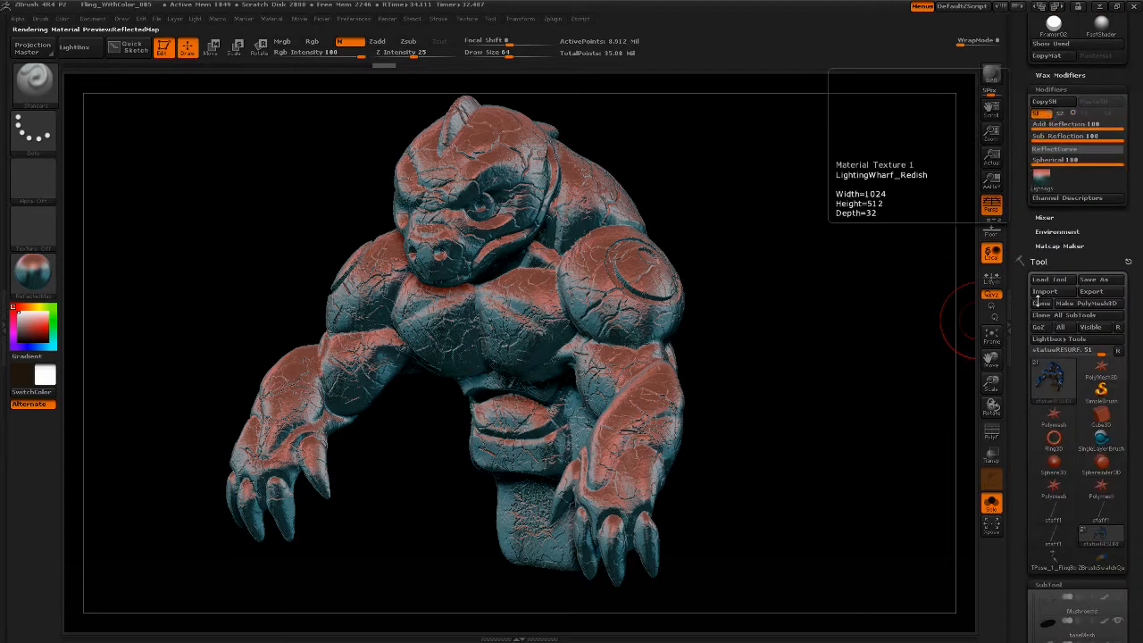
left_click(1062, 115)
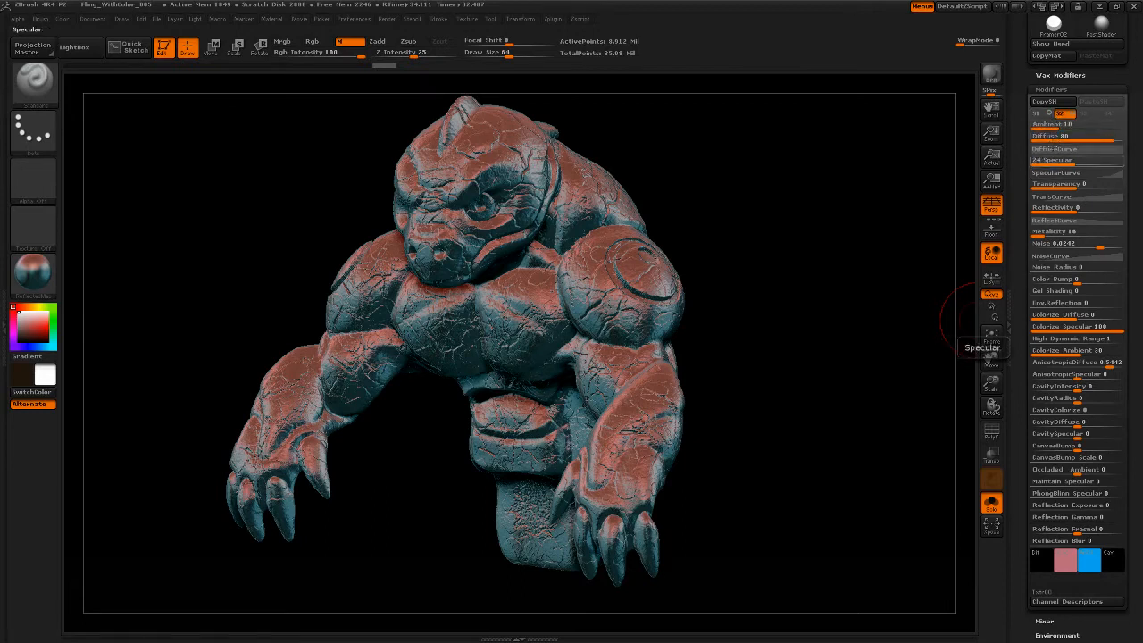
left_click(1040, 116)
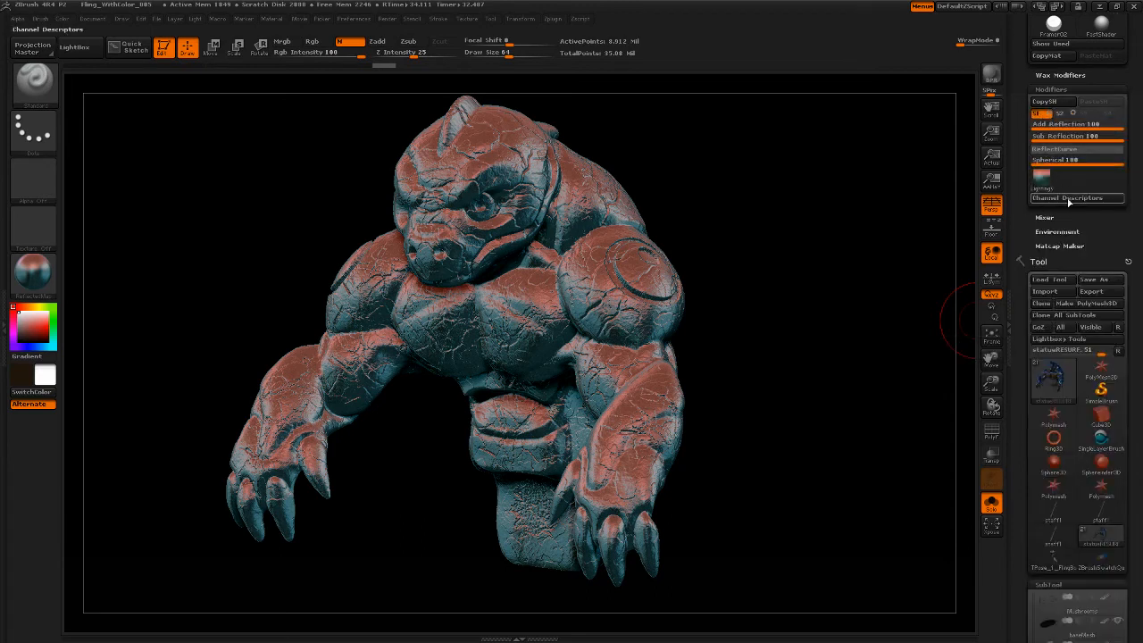
left_click(1045, 217)
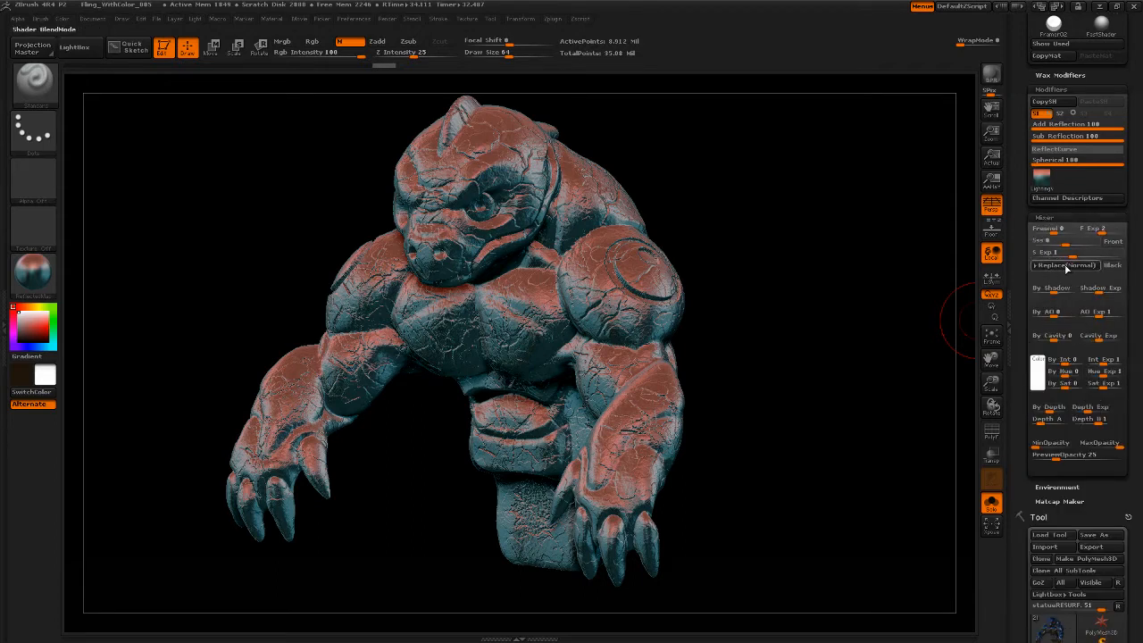
Step: Try blend modes such as Lighten and Darken on shader S1 and return it to Replace(Normal)
left_click(1038, 269)
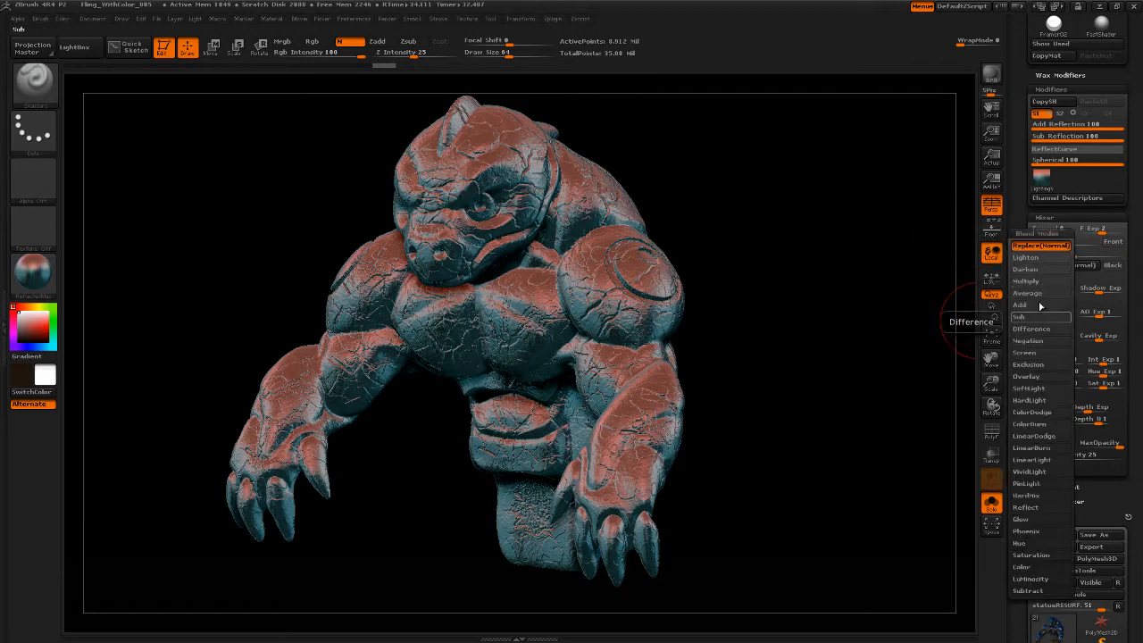
left_click(1044, 258)
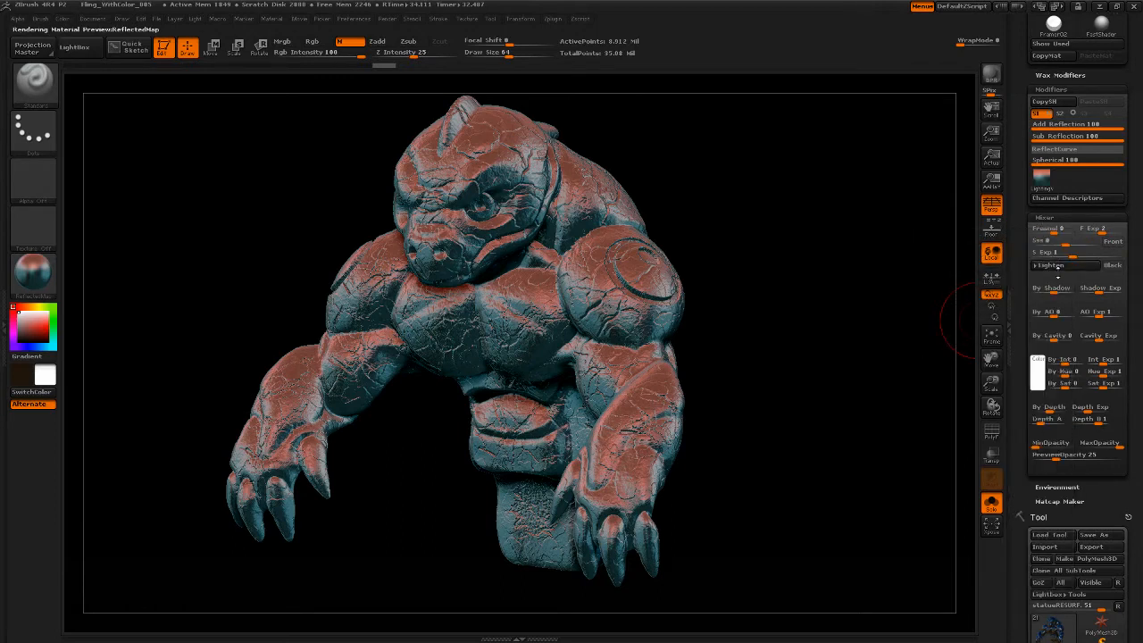
left_click(1039, 267)
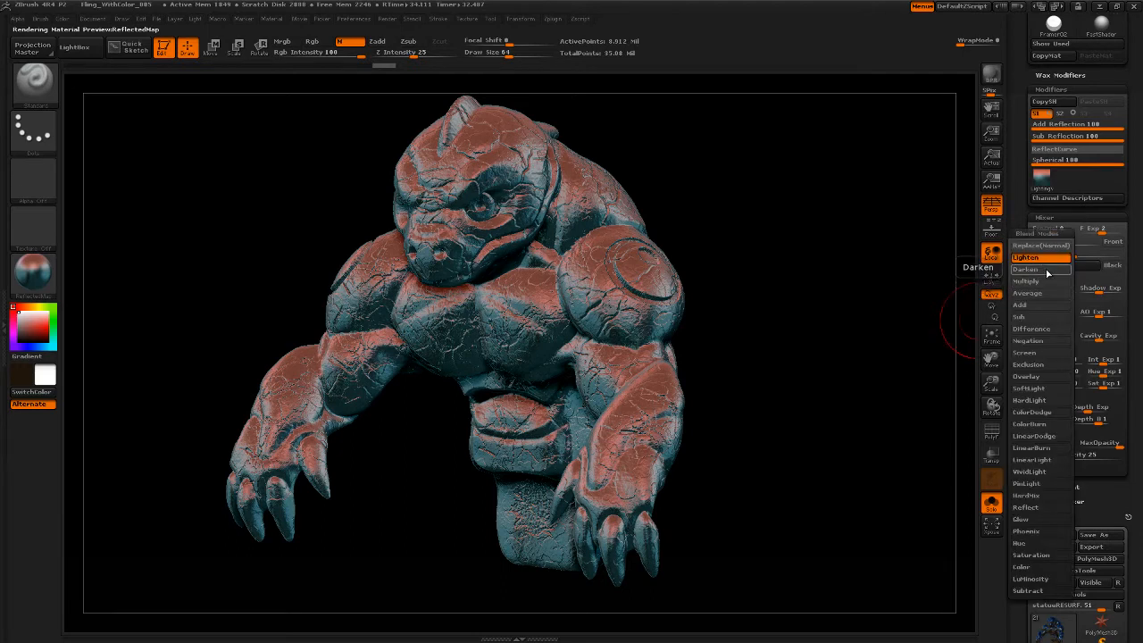
left_click(1045, 271)
left_click(1043, 268)
left_click(1038, 271)
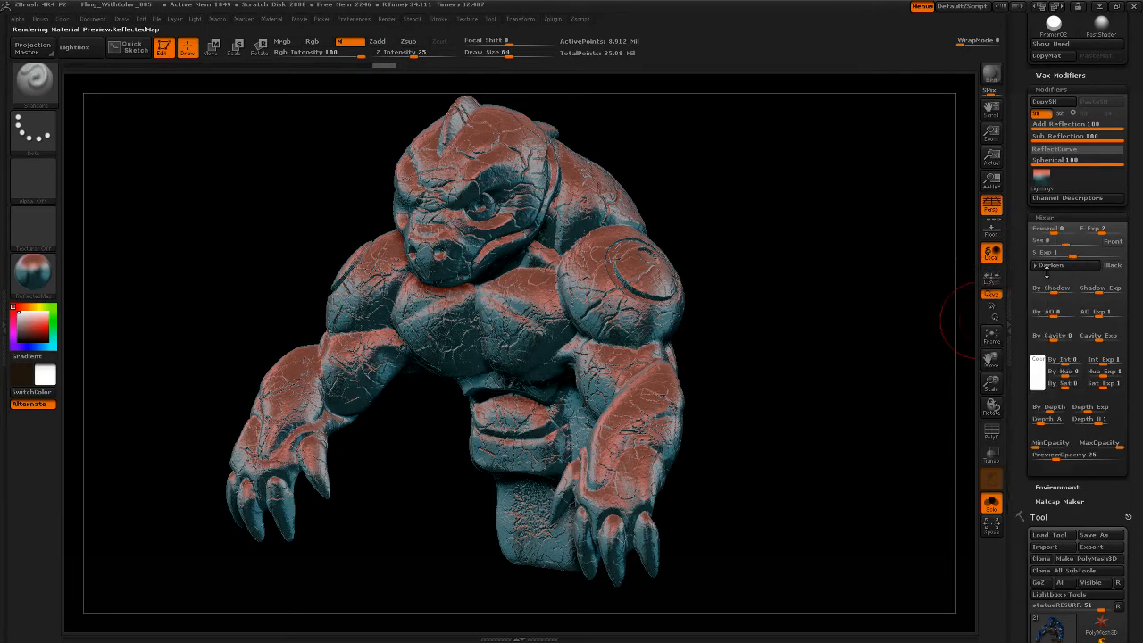
left_click(1037, 269)
left_click(1049, 279)
left_click(1040, 271)
left_click(1041, 270)
left_click(1038, 268)
left_click(1049, 208)
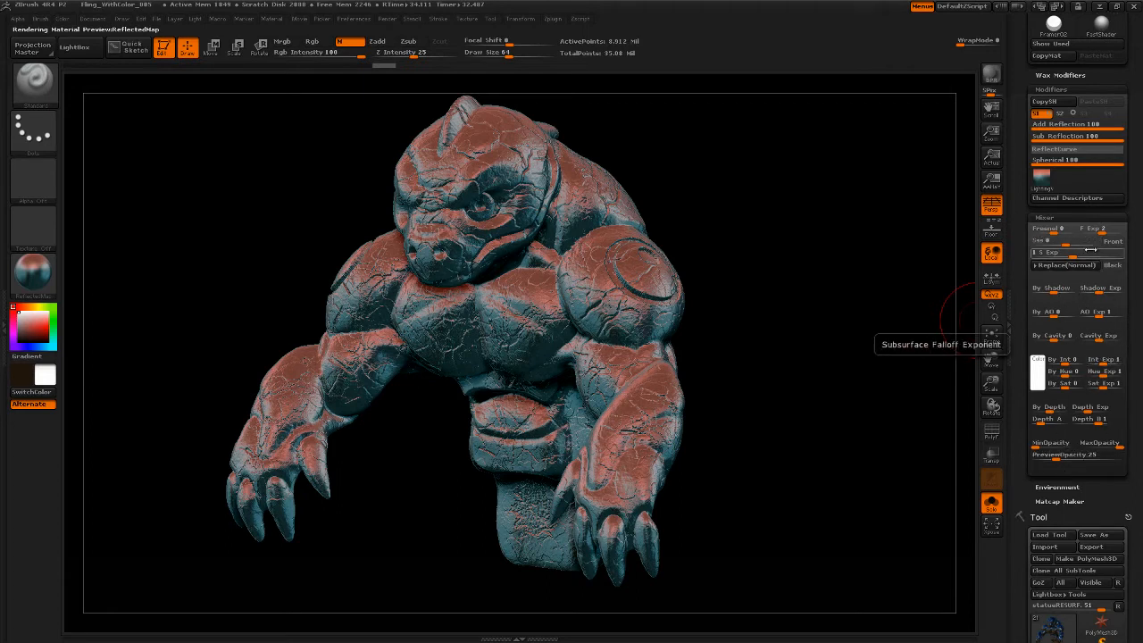
Step: Try the Lighten, Darken, Multiply, Average and Add blend modes on shader S2 and return it to Replace(Normal)
left_click(1060, 113)
scroll(1026, 393, "down", 5)
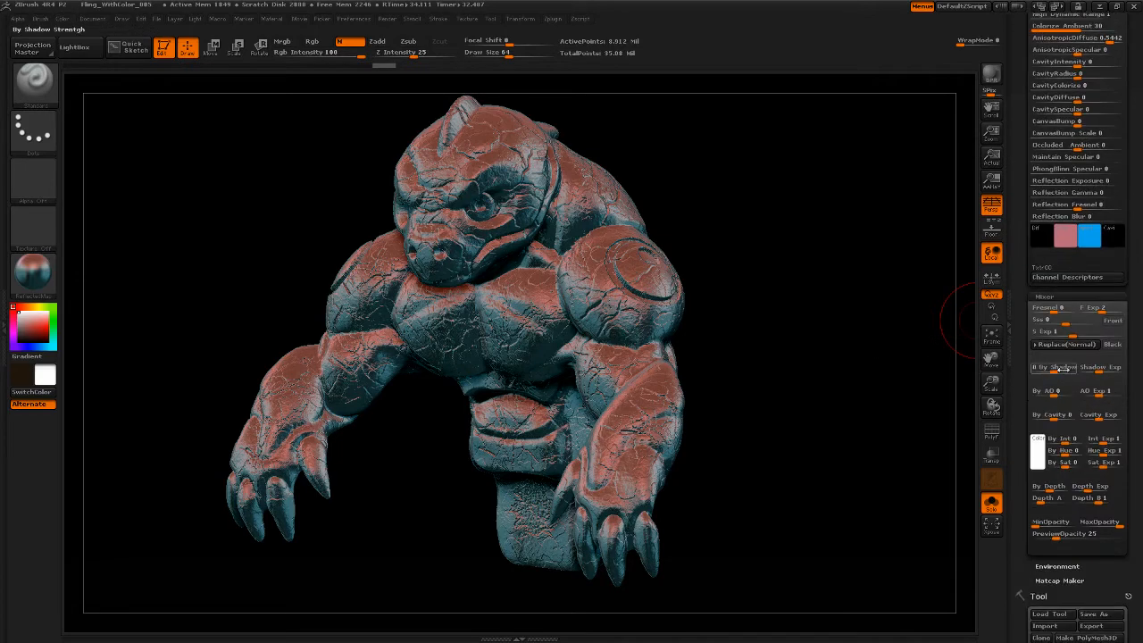
left_click(1038, 348)
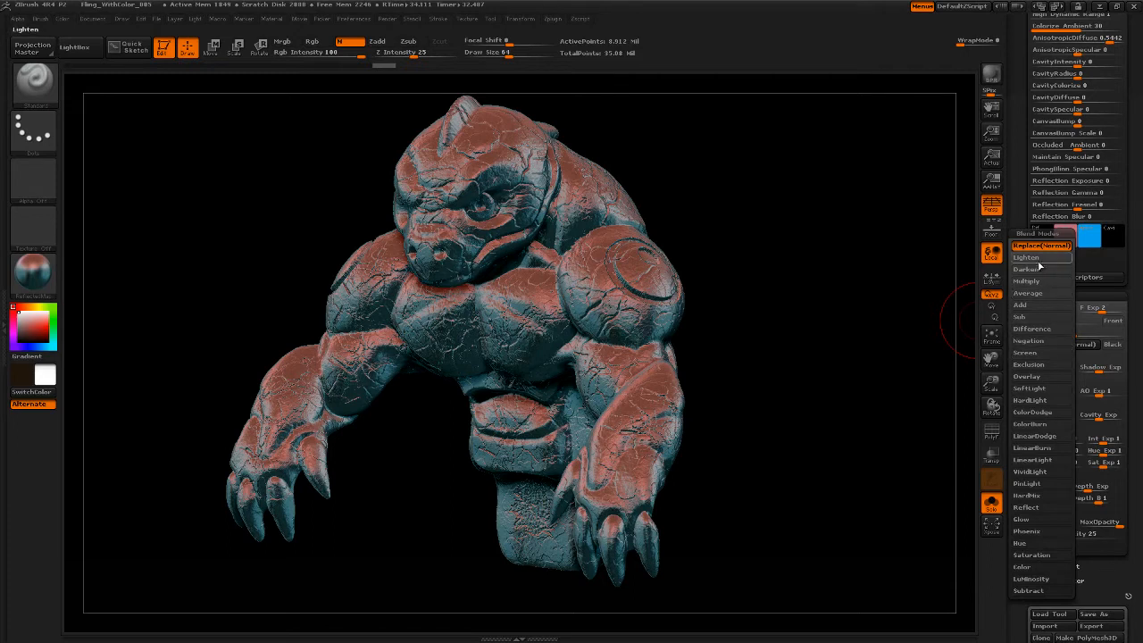
left_click(1042, 264)
left_click(1058, 347)
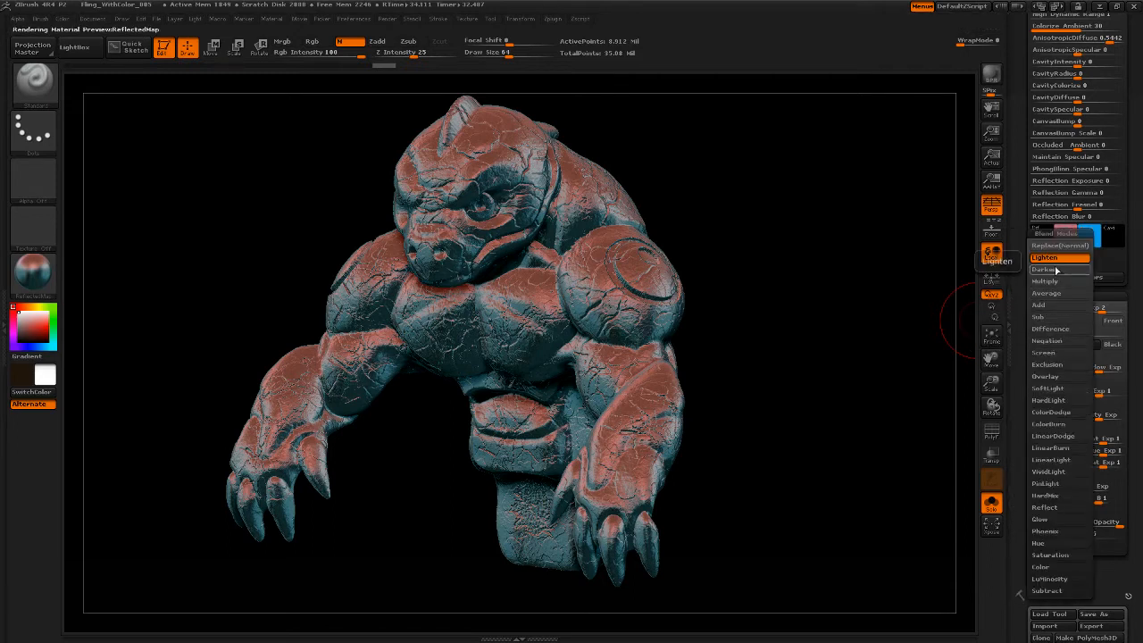
left_click(1058, 235)
left_click(1053, 347)
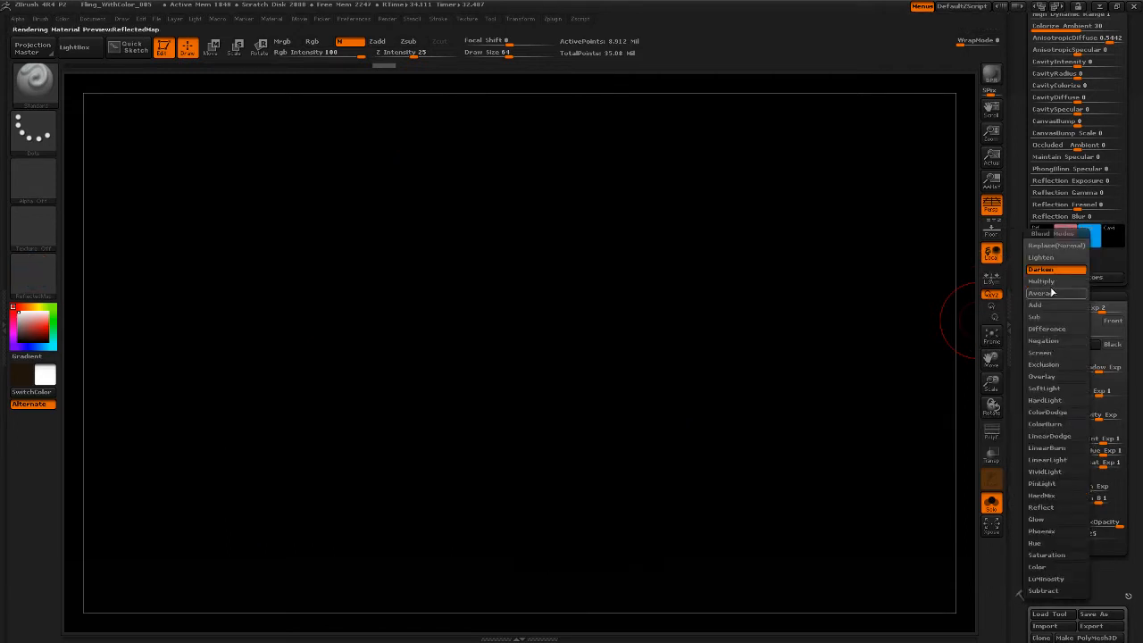
left_click(1054, 291)
left_click(1056, 347)
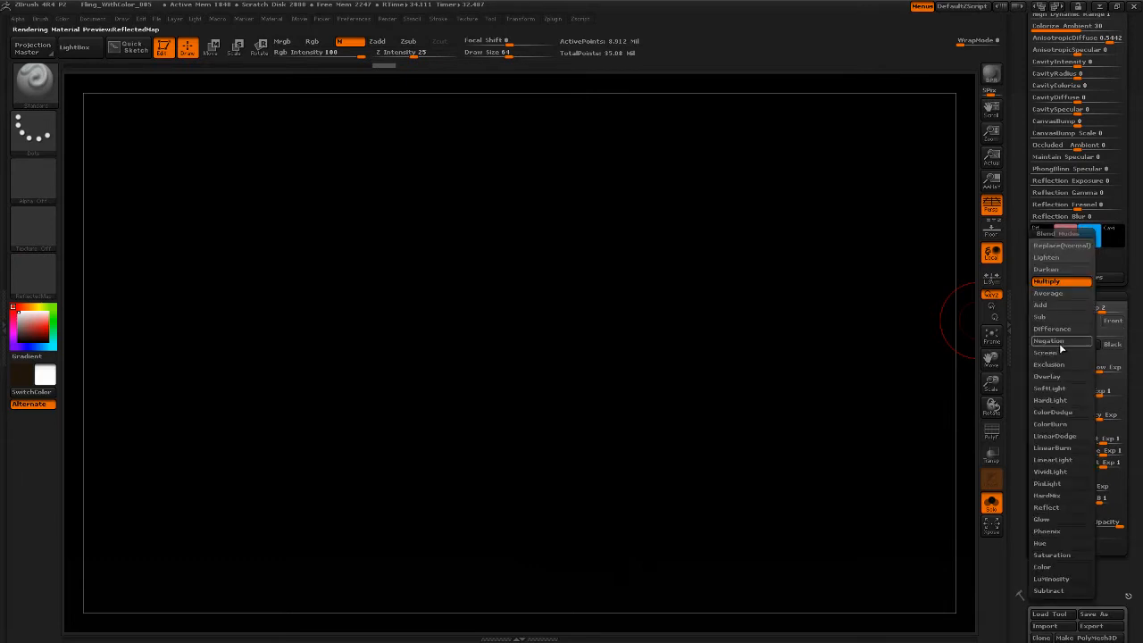
left_click(1056, 297)
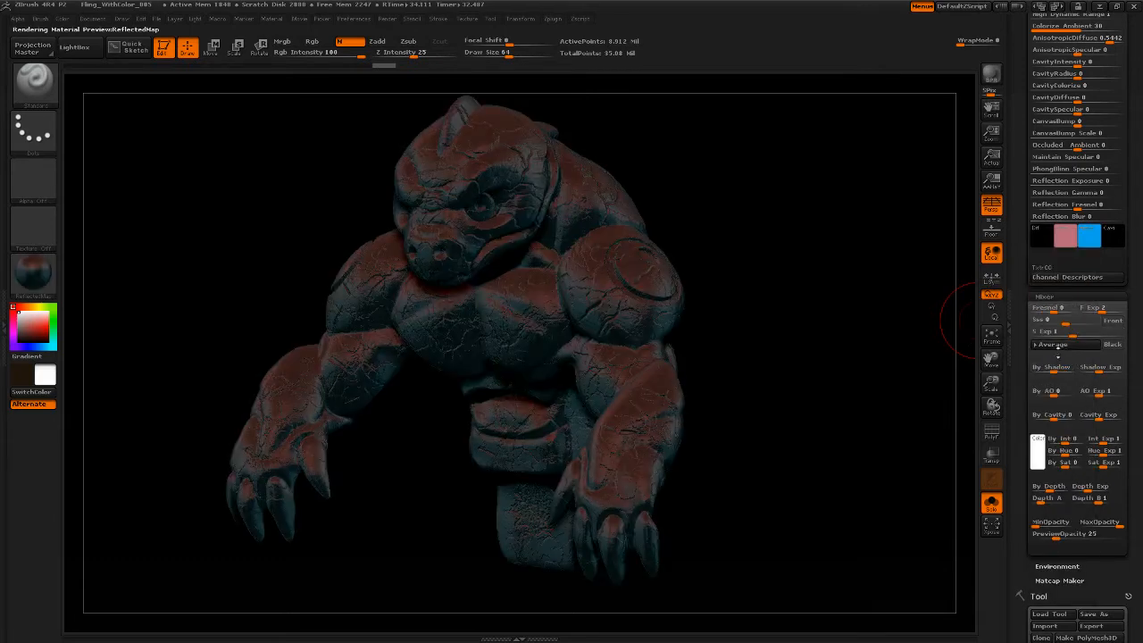
left_click(1057, 346)
left_click(1061, 307)
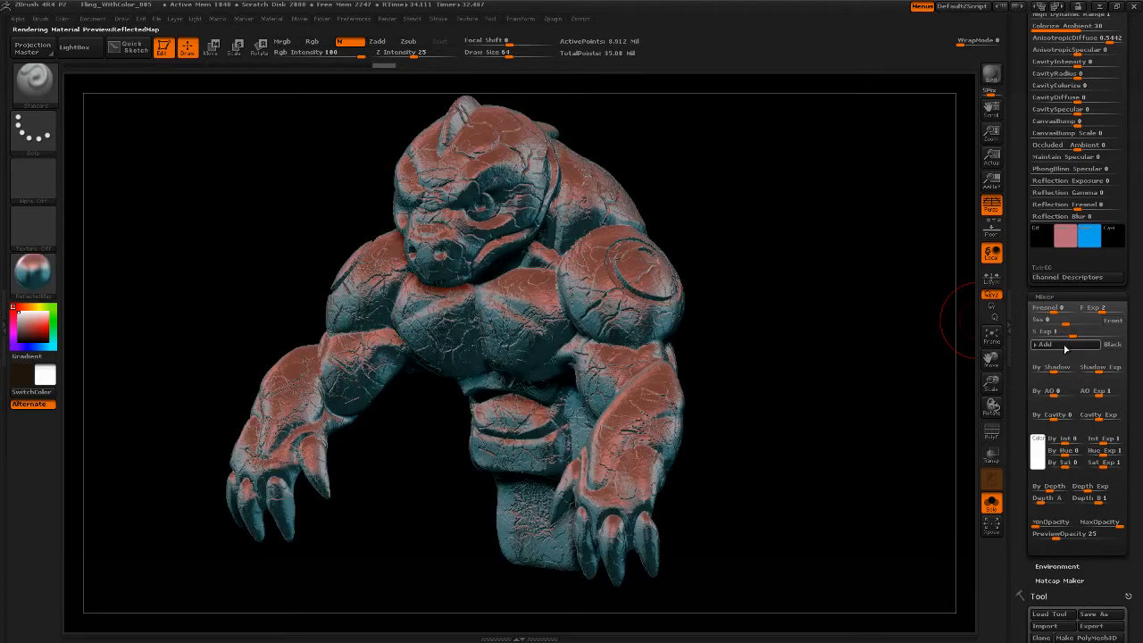
left_click(1065, 347)
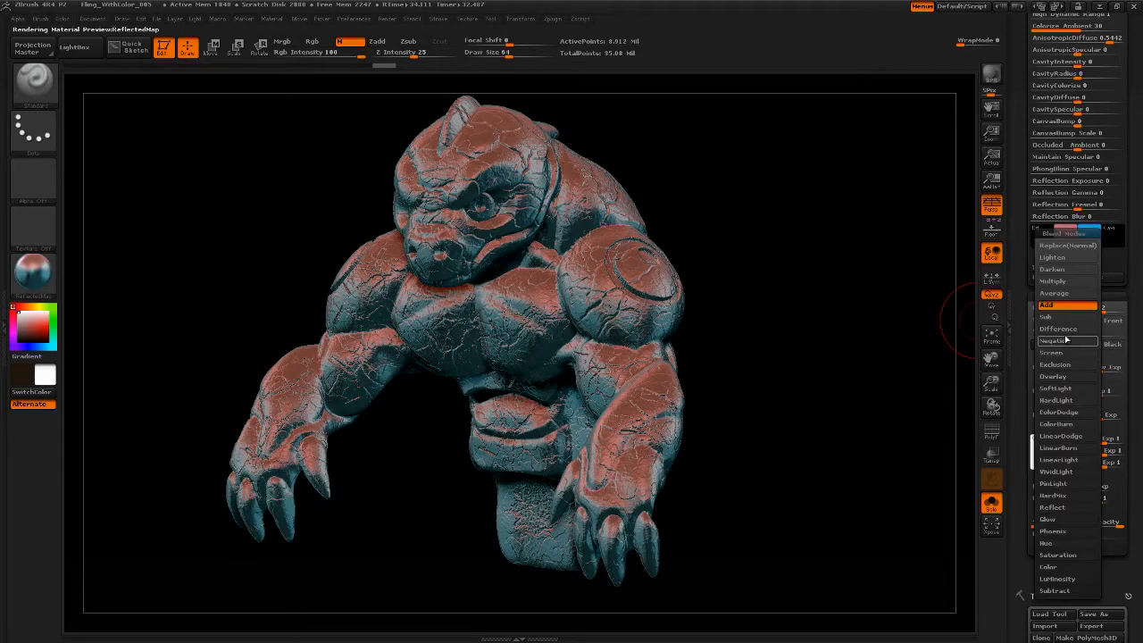
left_click(1067, 245)
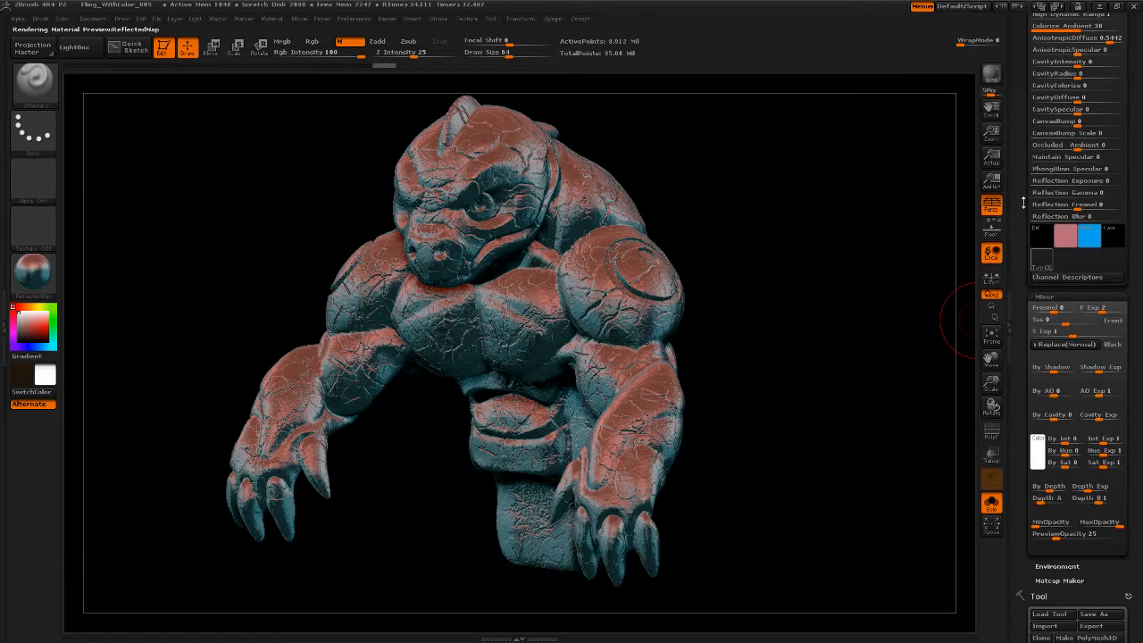
Step: Display shader S1's modifiers and set its Mixer Fresnel blending strength to 100
left_click_drag(1020, 169, 1021, 225)
left_click(1045, 293)
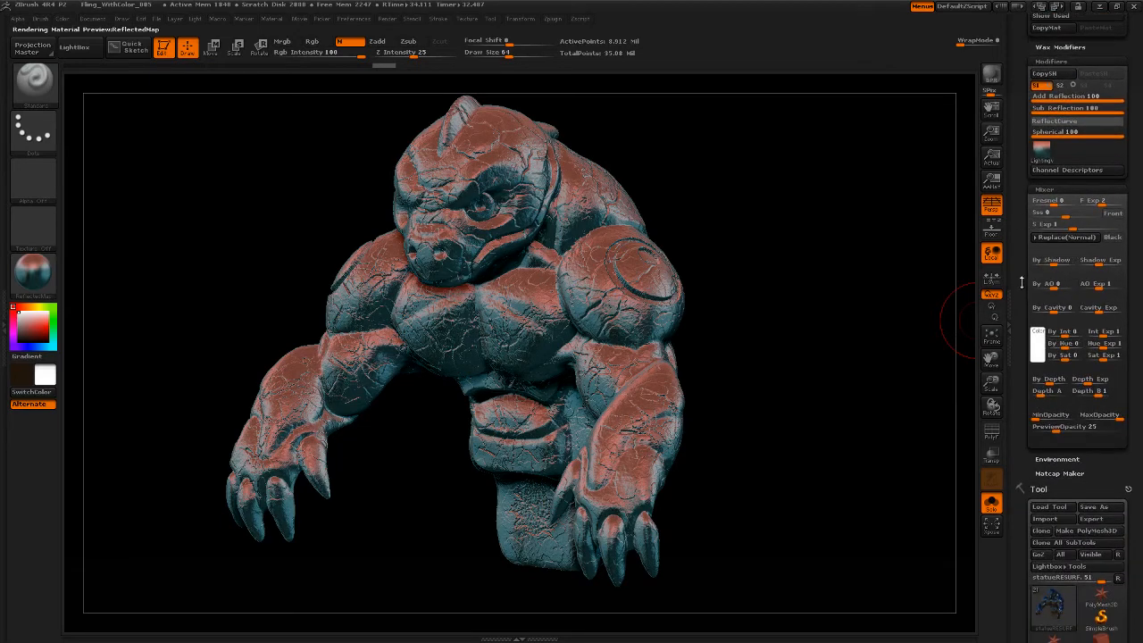
left_click_drag(1022, 283, 1022, 270)
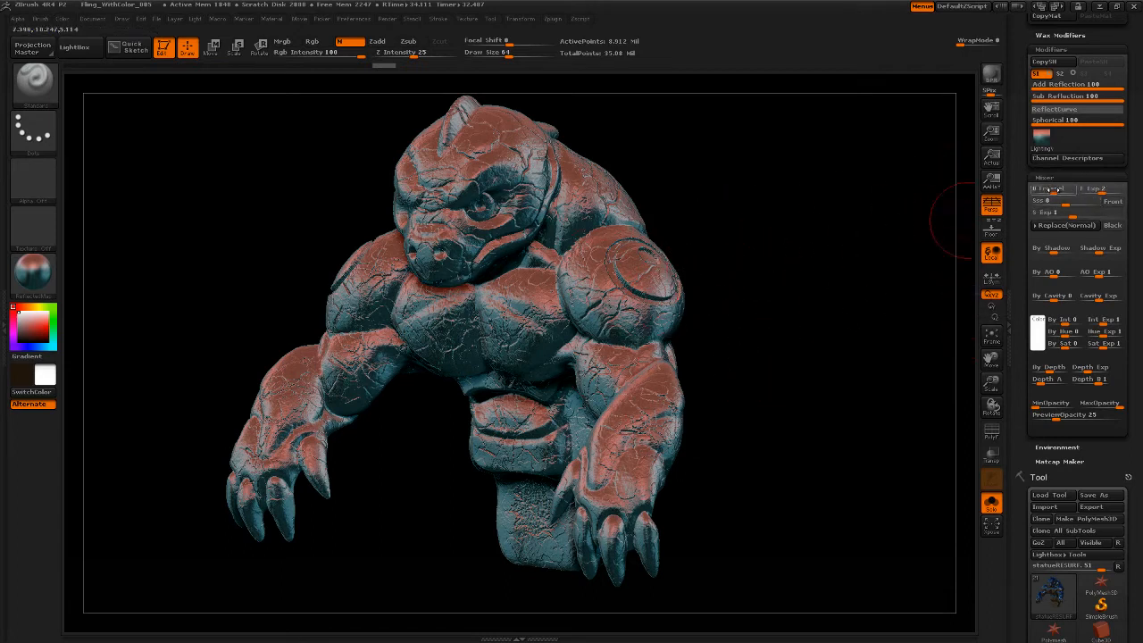
left_click(1076, 188)
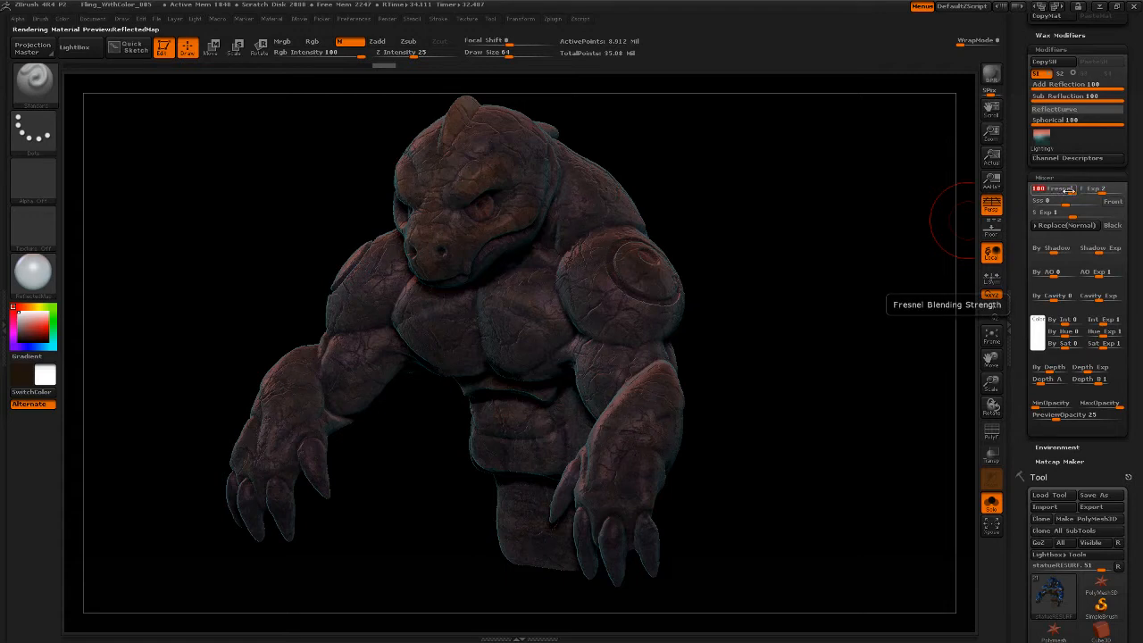
left_click_drag(1069, 190, 1072, 192)
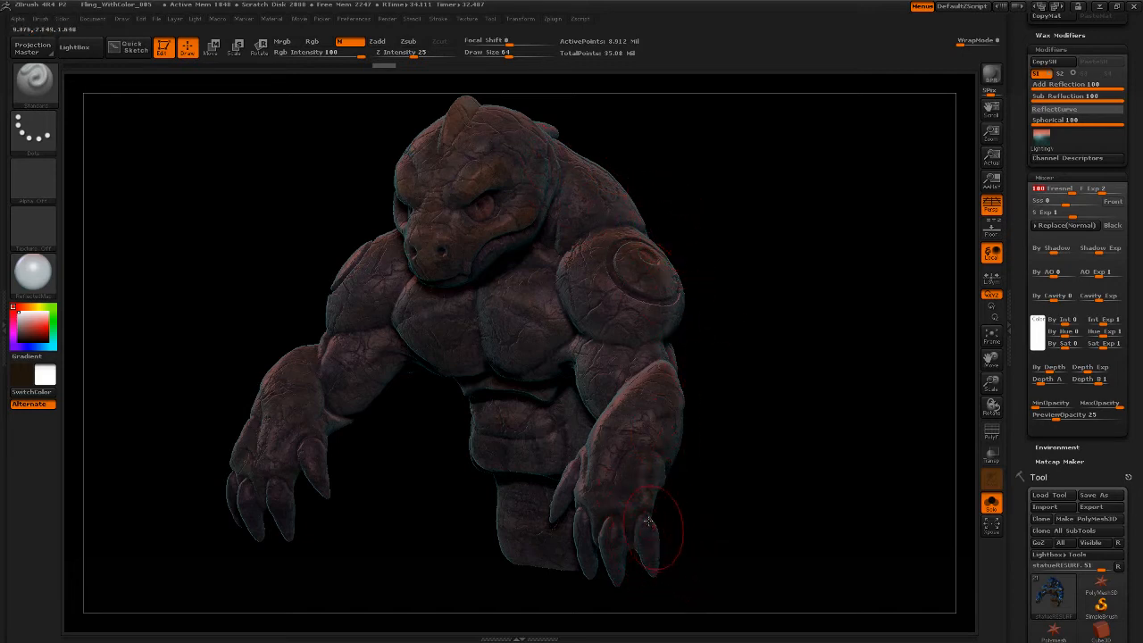
mouse_move(692, 308)
left_mouse_down()
mouse_move(706, 349)
mouse_move(697, 388)
left_mouse_up()
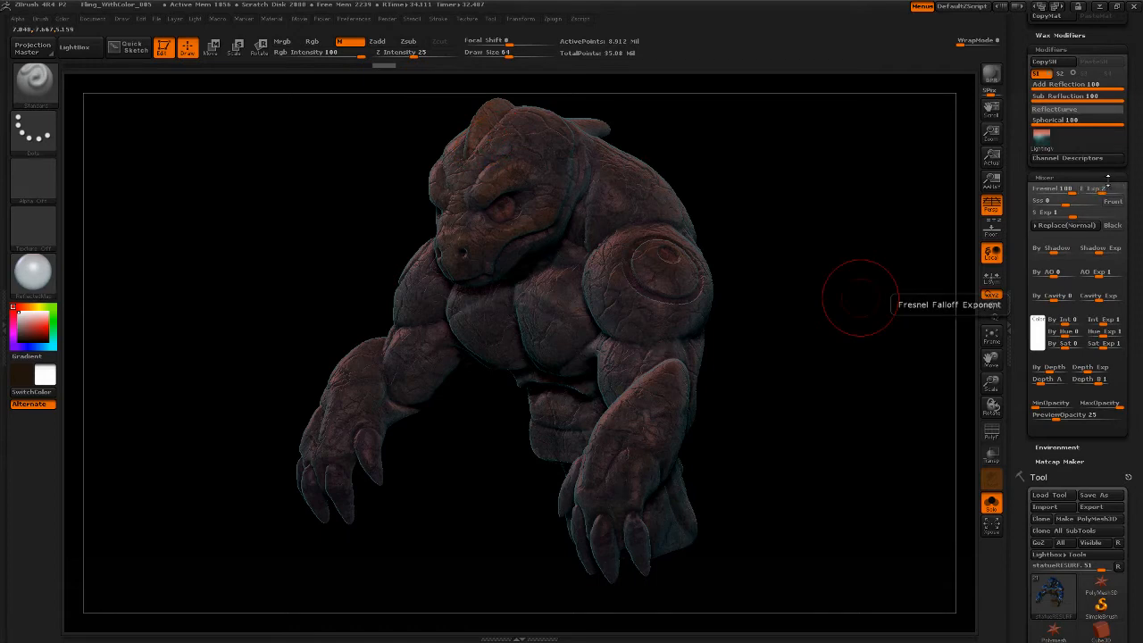
Step: Try high Fresnel falloff exponents such as 25 on shader S1, and settle on an F Exp of about 1.05
left_click_drag(1105, 188, 1116, 189)
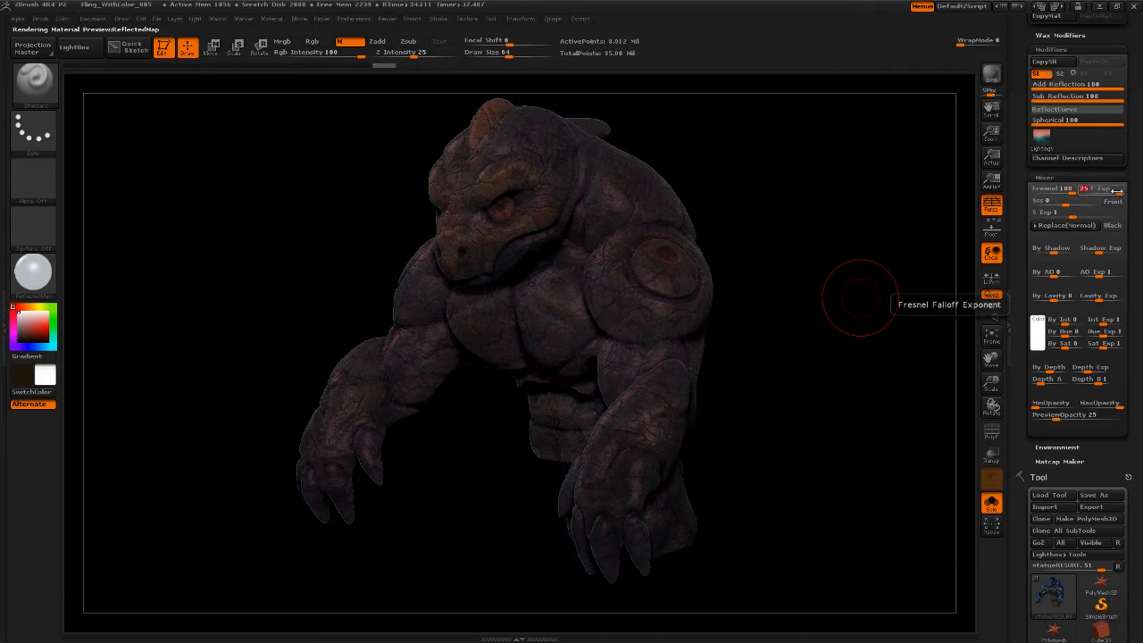
left_click_drag(1116, 190, 1104, 191)
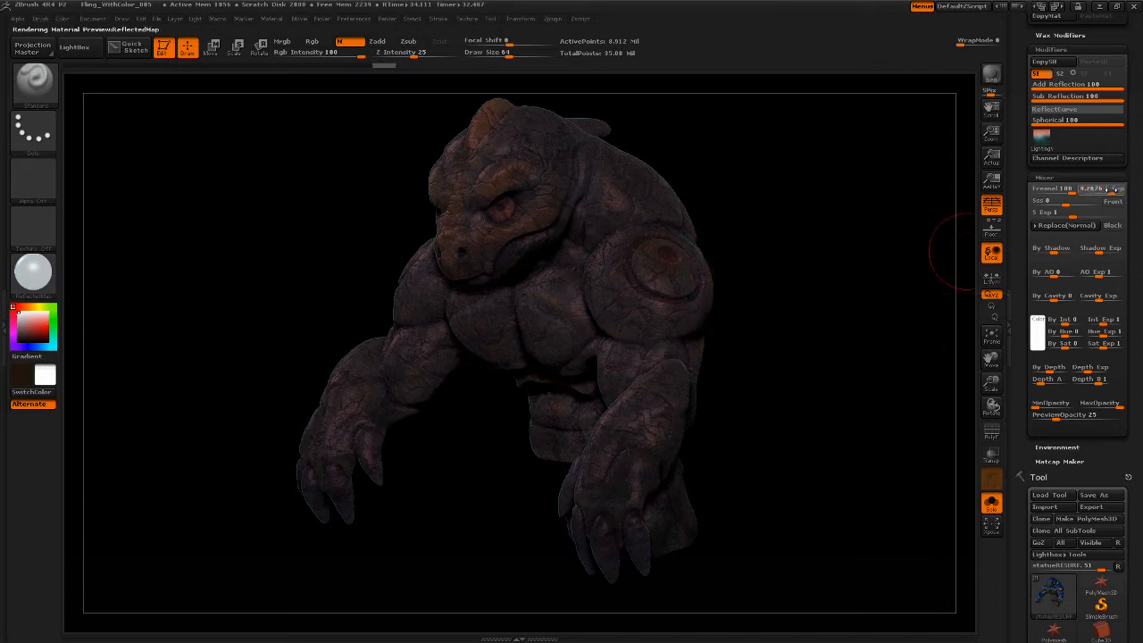
left_click_drag(1111, 190, 576, 327)
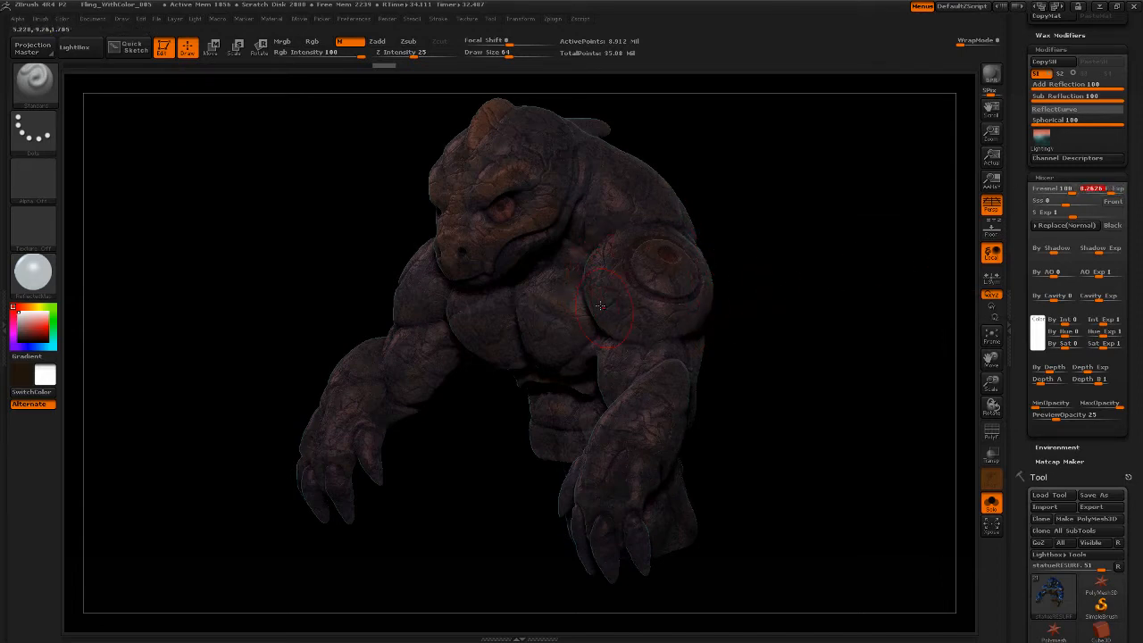
left_click_drag(1107, 189, 1101, 191)
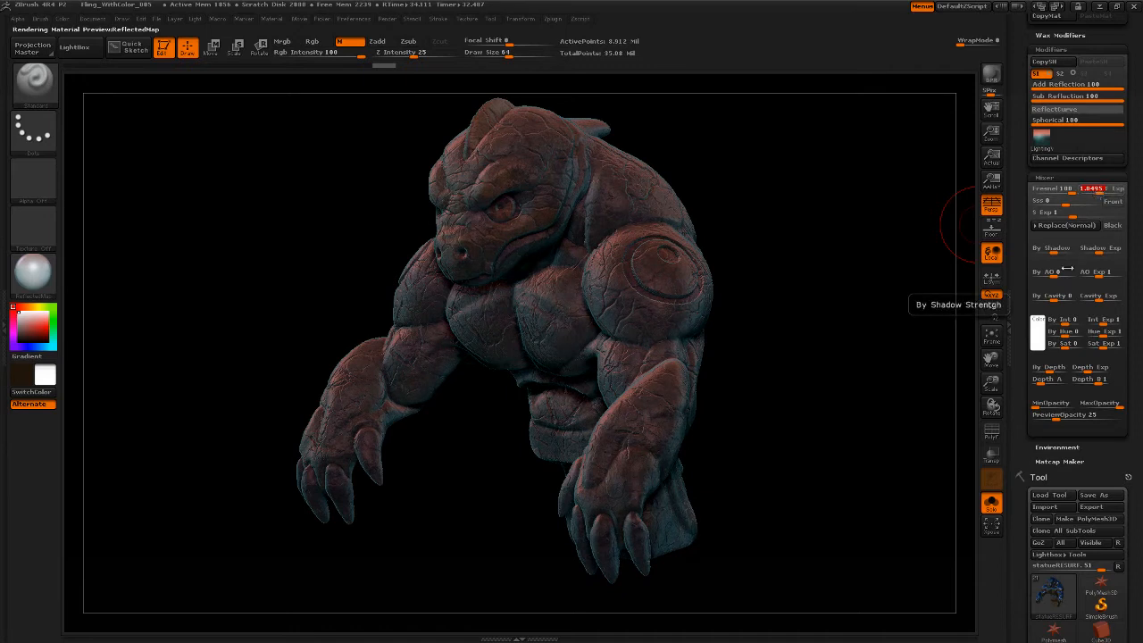
left_click(1113, 226)
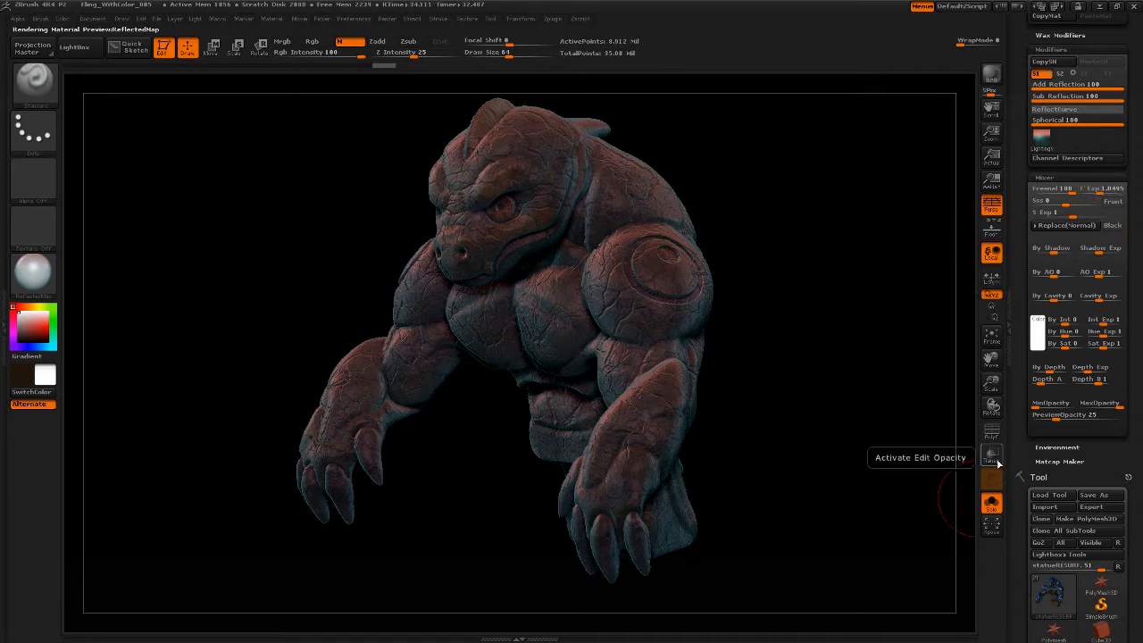
left_click_drag(810, 390, 814, 385)
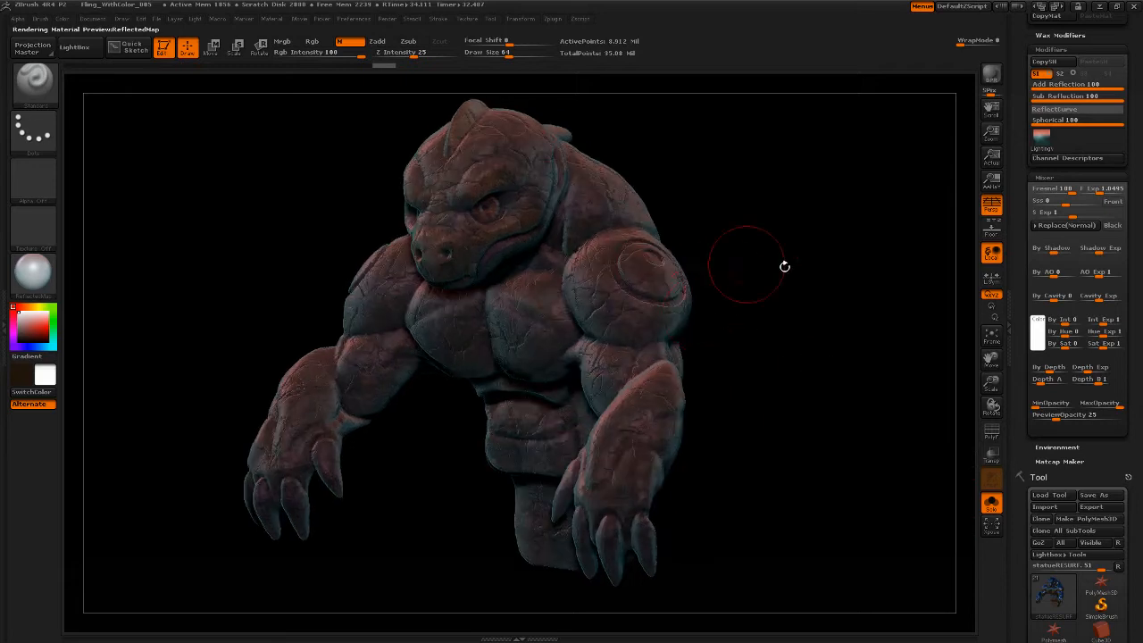
left_click_drag(795, 291, 789, 281)
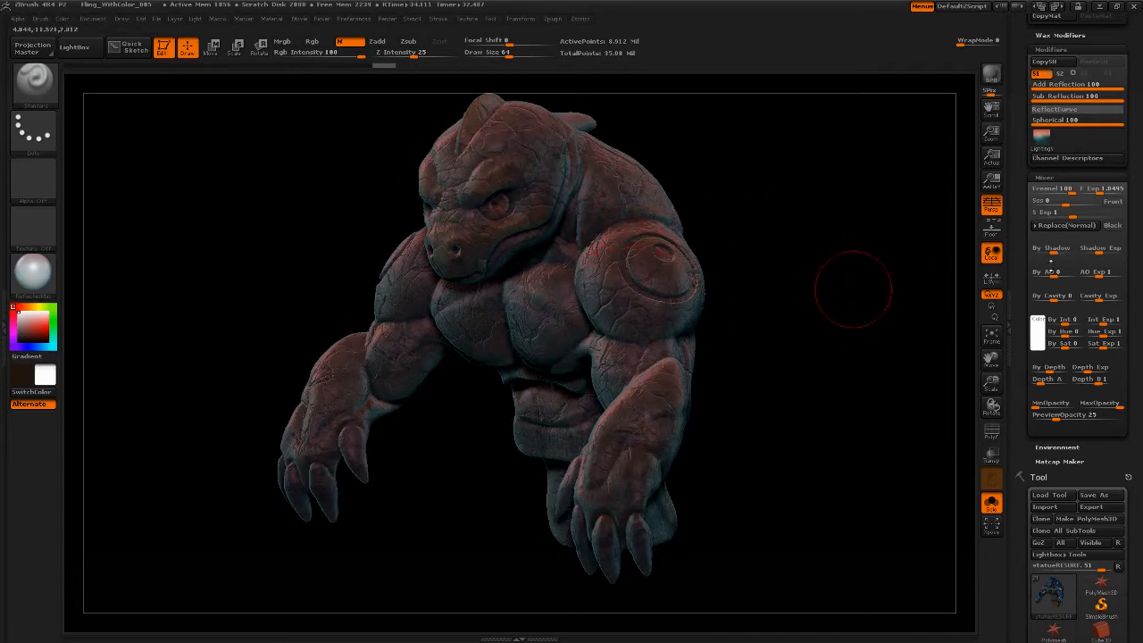
Step: Try By Shadow strengths such as 52 on shader S1, return the strength to 0, and adjust the Shadow Exp
left_click(1067, 248)
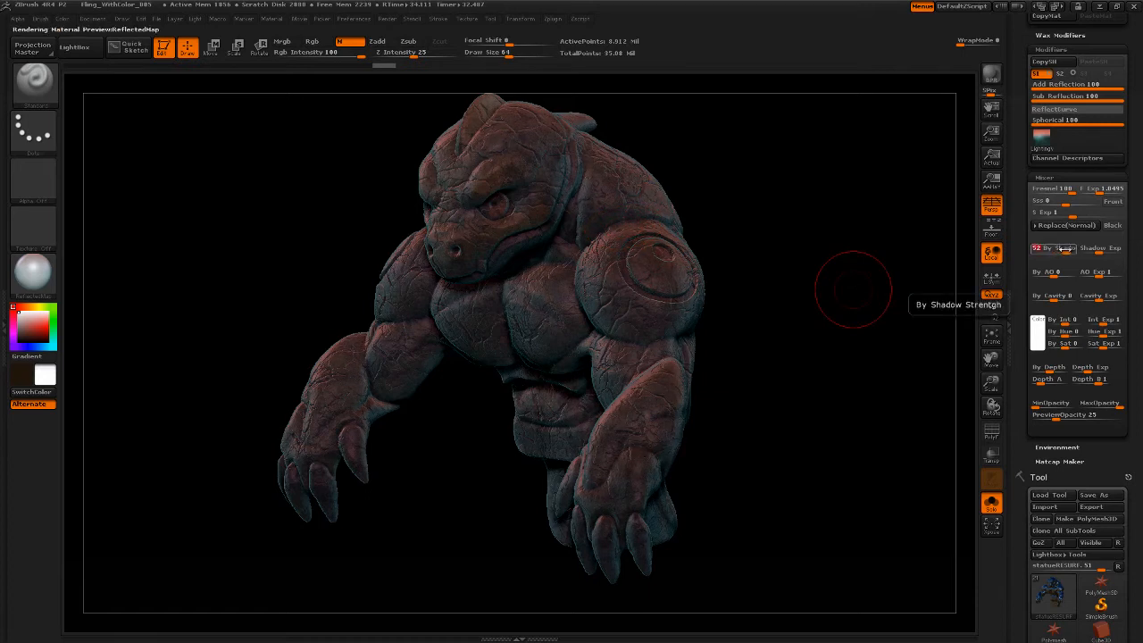
mouse_move(1067, 249)
left_mouse_down()
mouse_move(1119, 251)
mouse_move(1059, 251)
left_mouse_up()
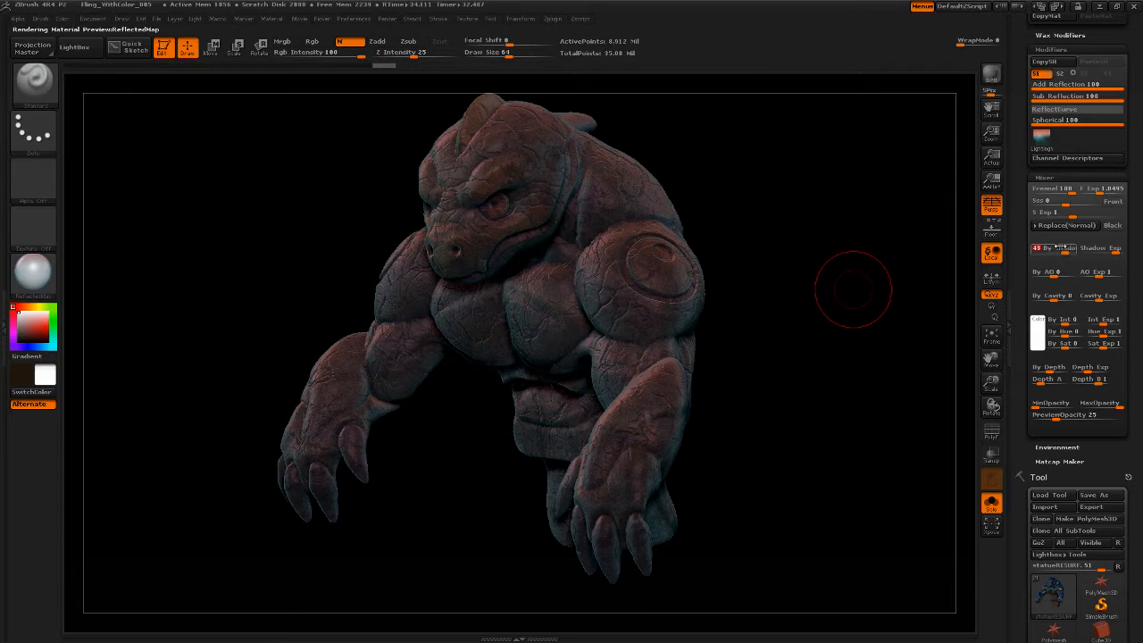
left_click_drag(1063, 249, 1059, 250)
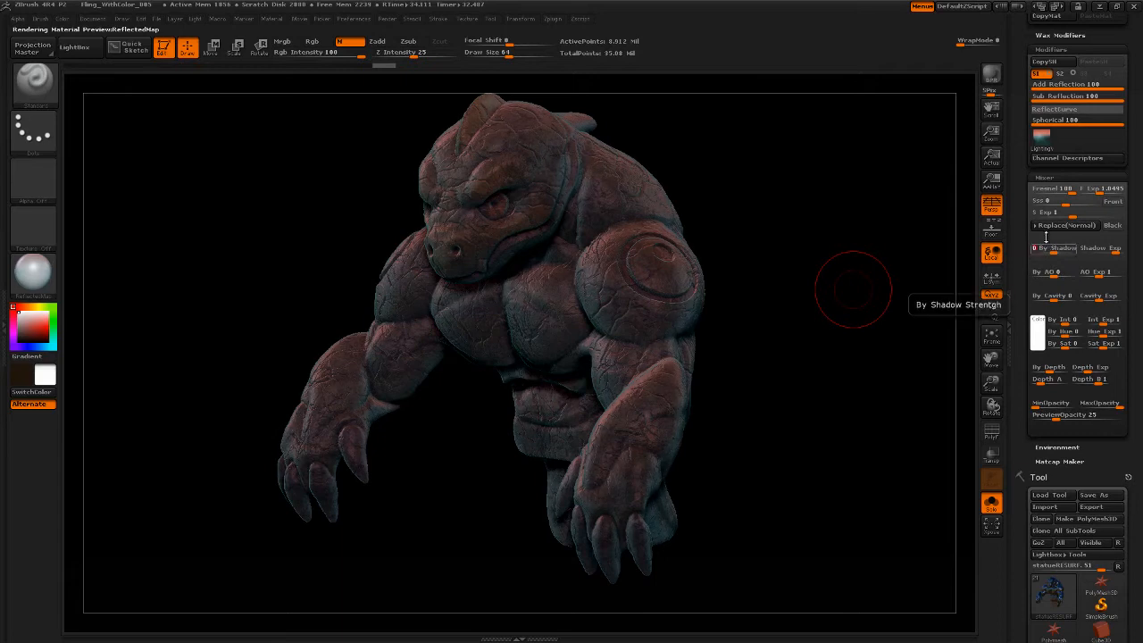
left_click(1111, 253)
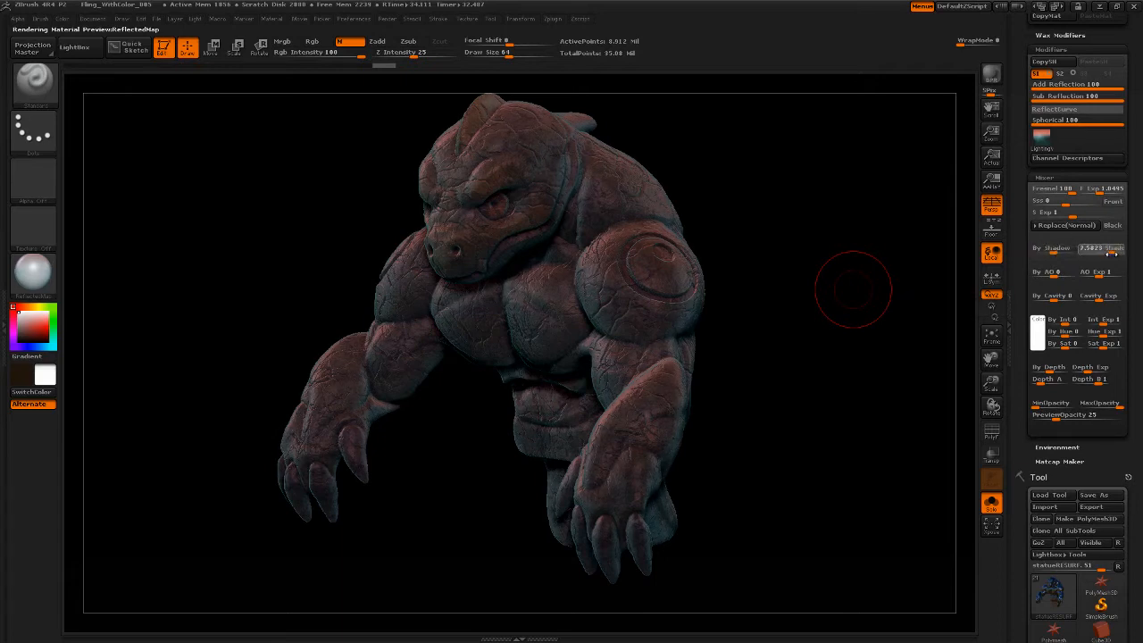
left_click_drag(1112, 253, 1091, 238)
Step: Set shader S1's By Cavity strength to 86 and its Cavity Exp to about 4.7
left_click(1056, 295)
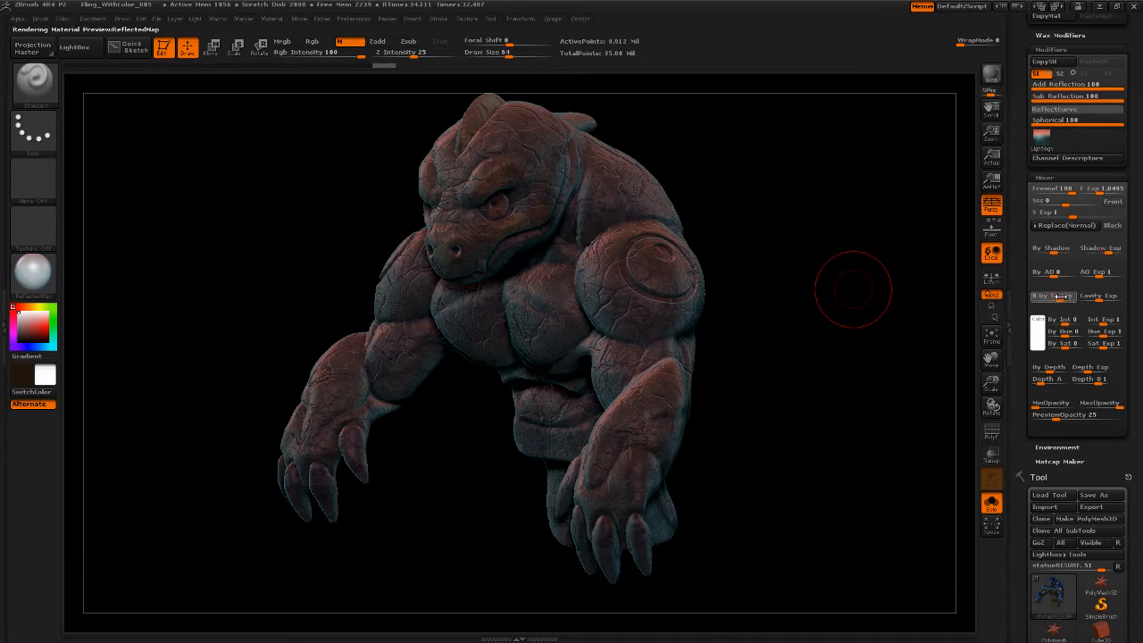
left_click_drag(1064, 295, 1070, 296)
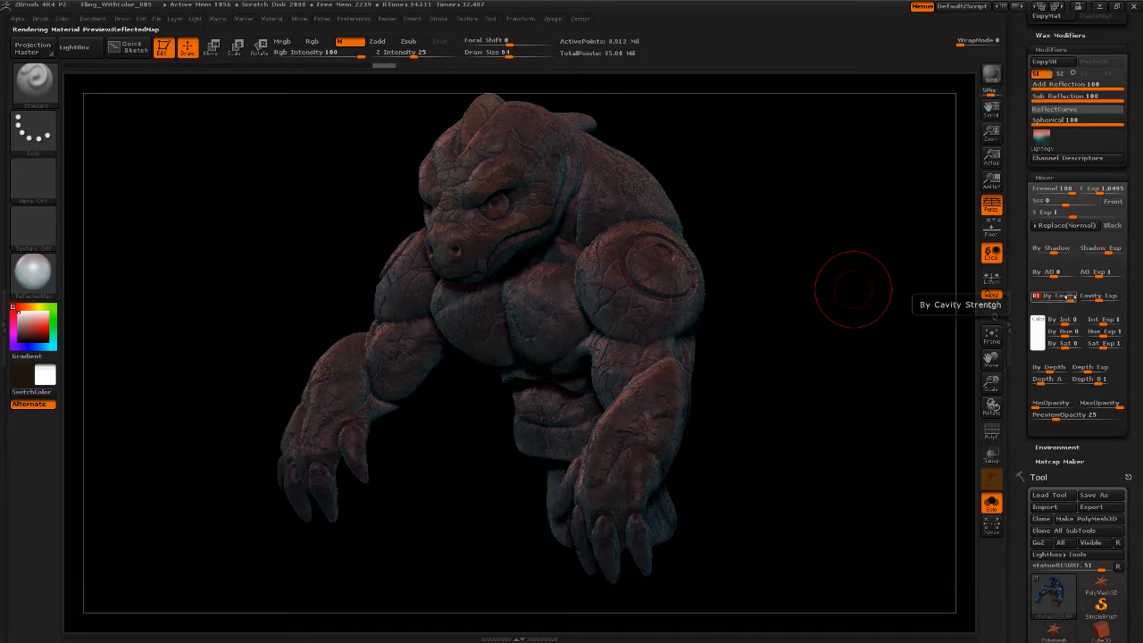
left_click_drag(1068, 297, 1072, 297)
left_click_drag(1101, 300, 1107, 302)
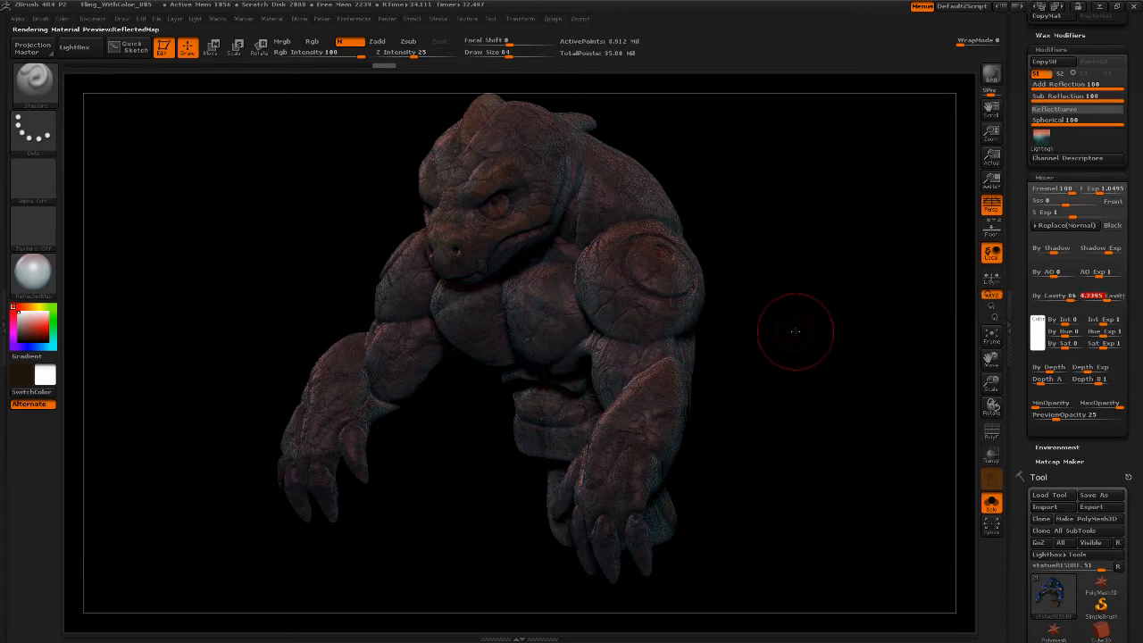
Step: Check the cavity blending up close on the creature, and set By Cavity to about -33
left_click_drag(817, 357, 842, 390, "alt")
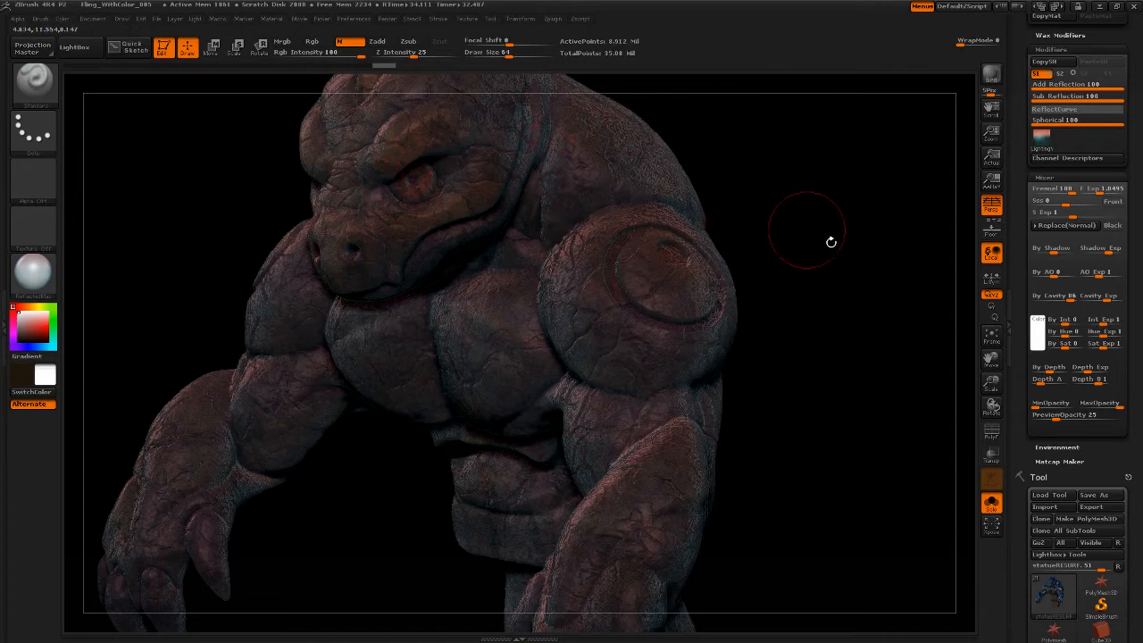
left_click_drag(843, 294, 837, 286)
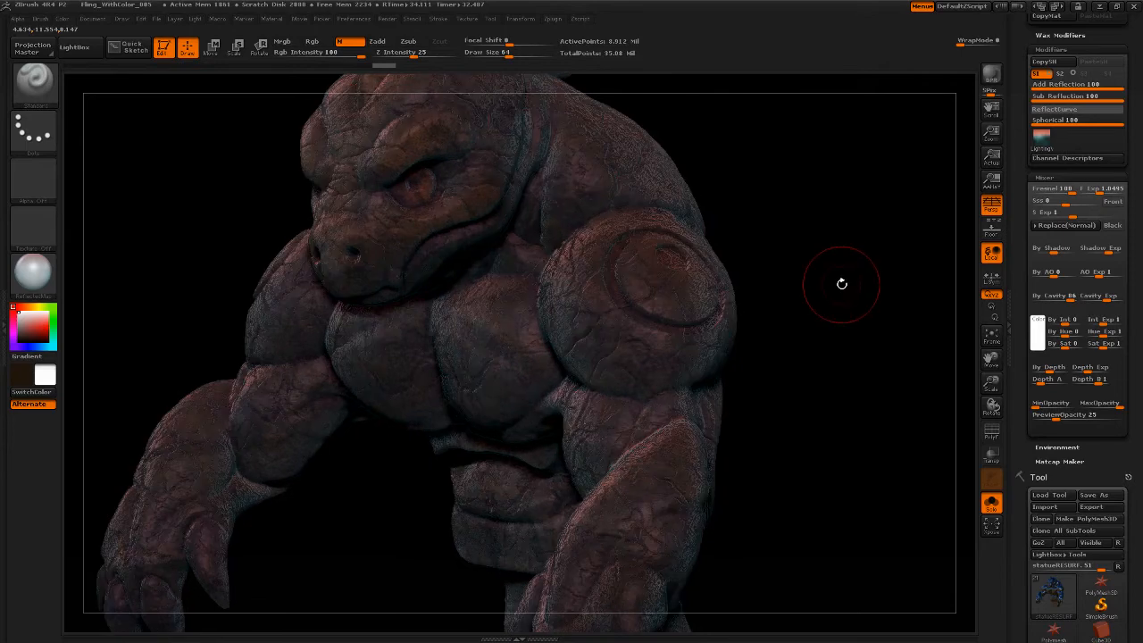
left_click(1039, 295)
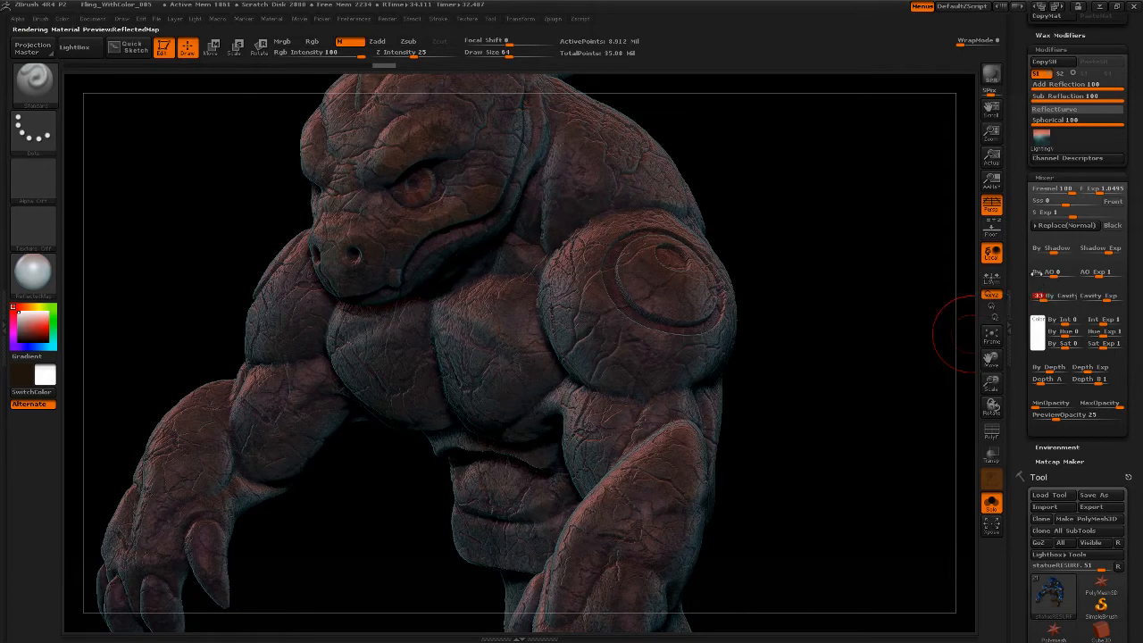
left_click_drag(827, 372, 863, 485)
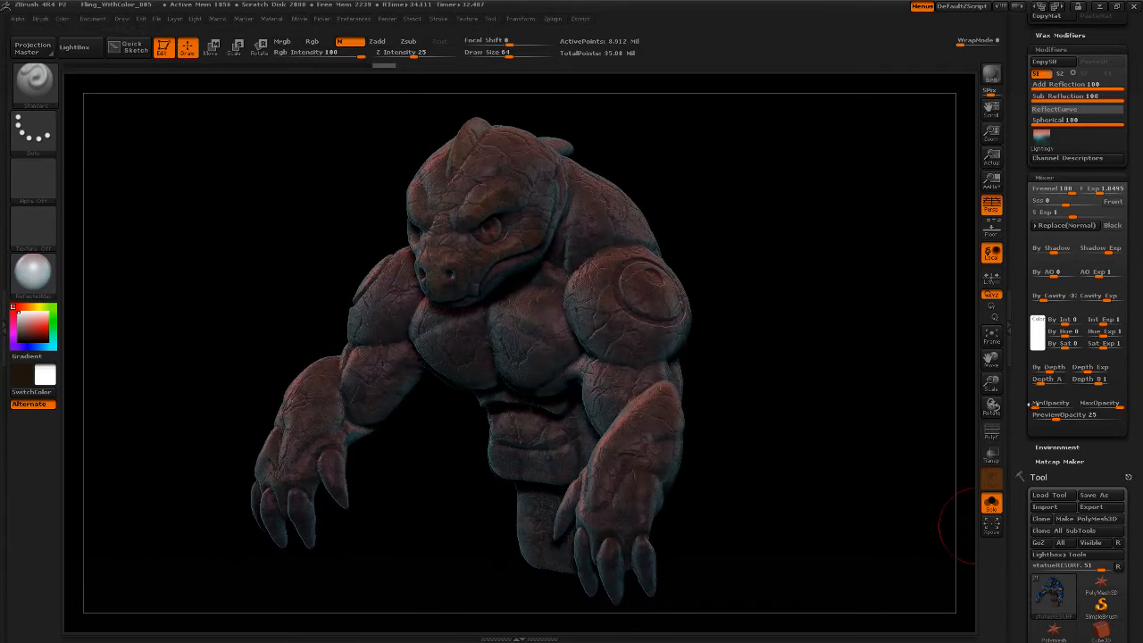
Step: Set the Mixer's PreviewOpacity to 100 for shader S1
left_click_drag(1064, 415, 1084, 415)
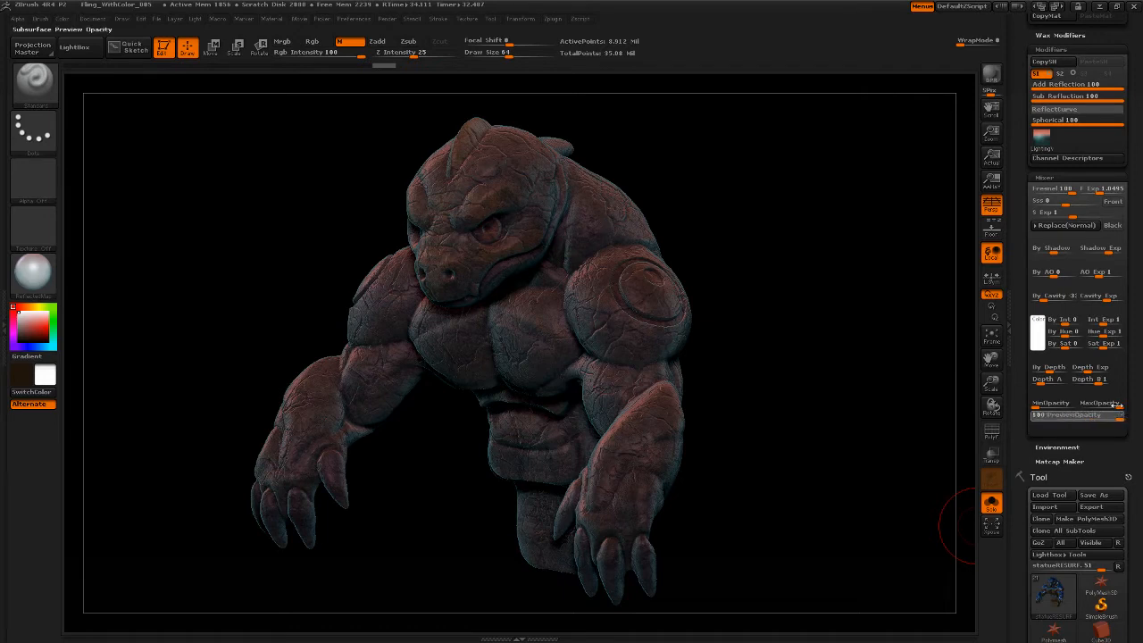
left_click_drag(1116, 404, 1116, 404)
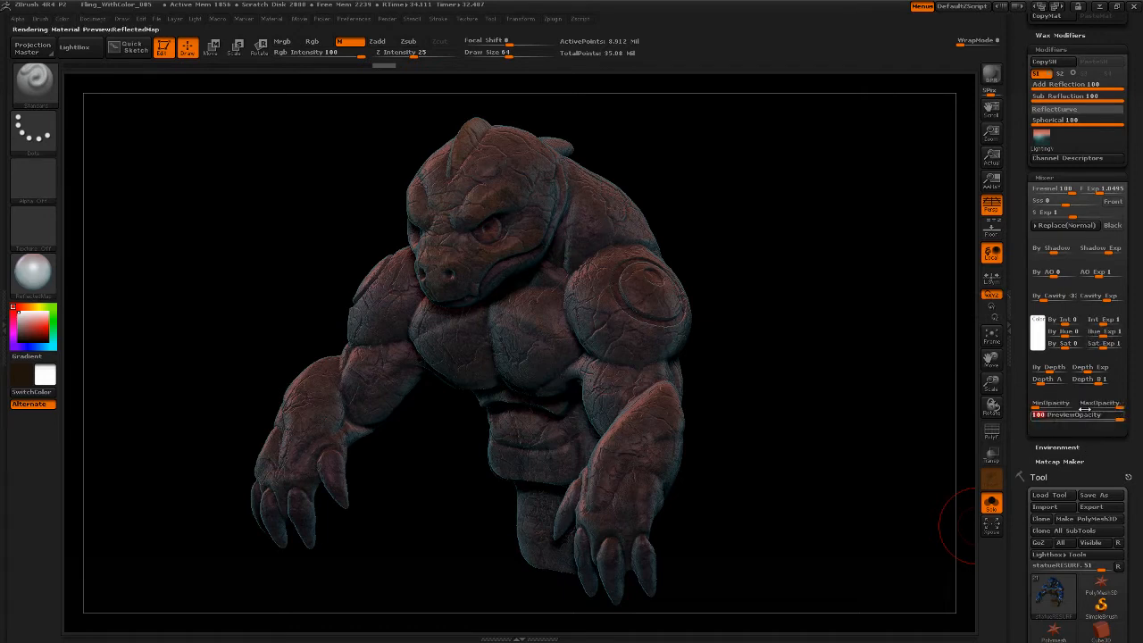
left_click_drag(845, 378, 944, 459)
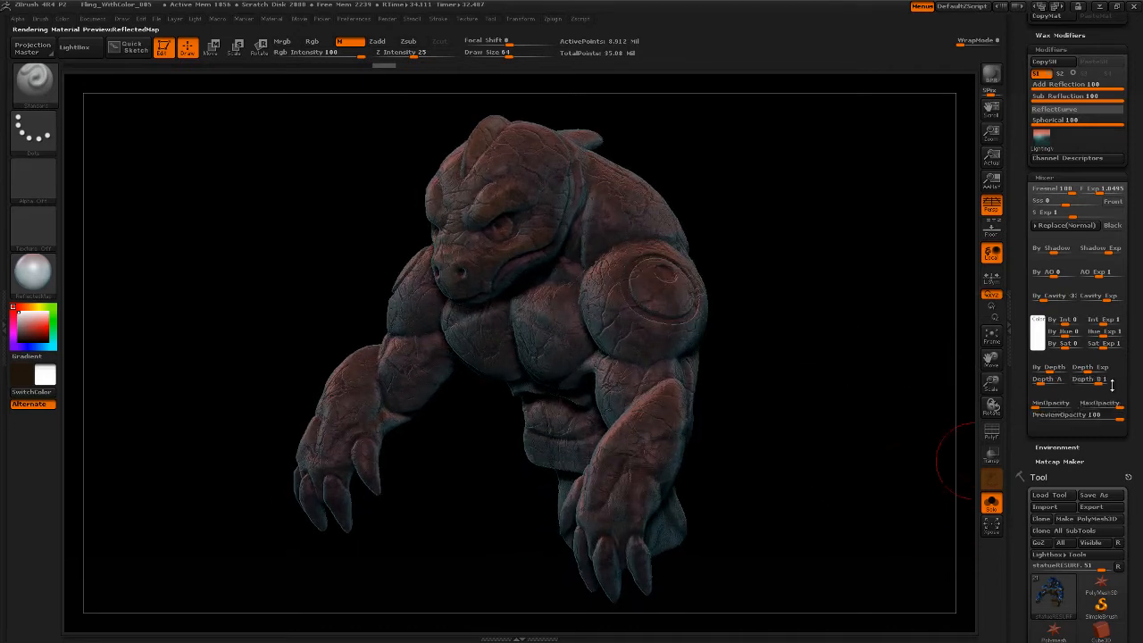
left_click_drag(968, 143, 968, 144)
left_click(1054, 415)
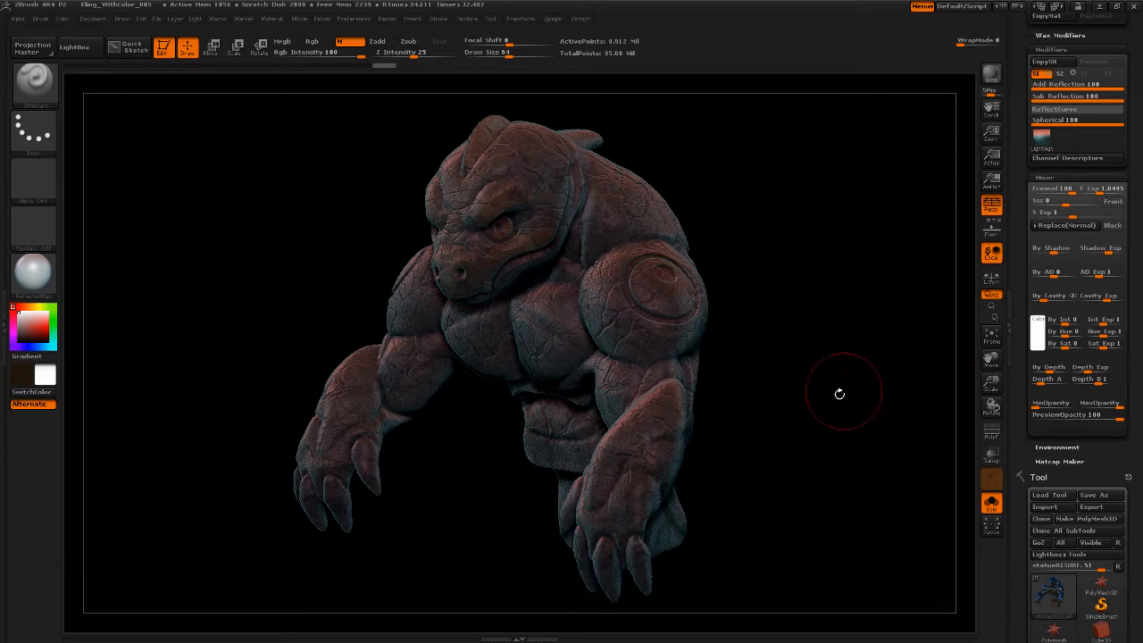
Step: Run a BPR render of the creature statue from a slightly rotated angle
left_click_drag(845, 401, 801, 402)
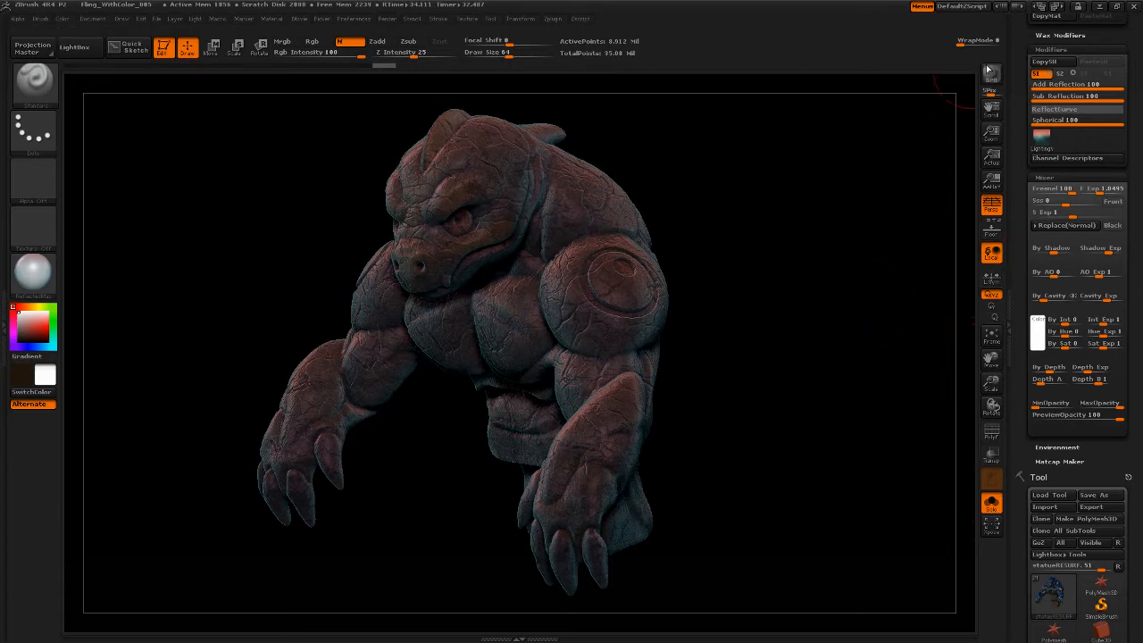
left_click(992, 73)
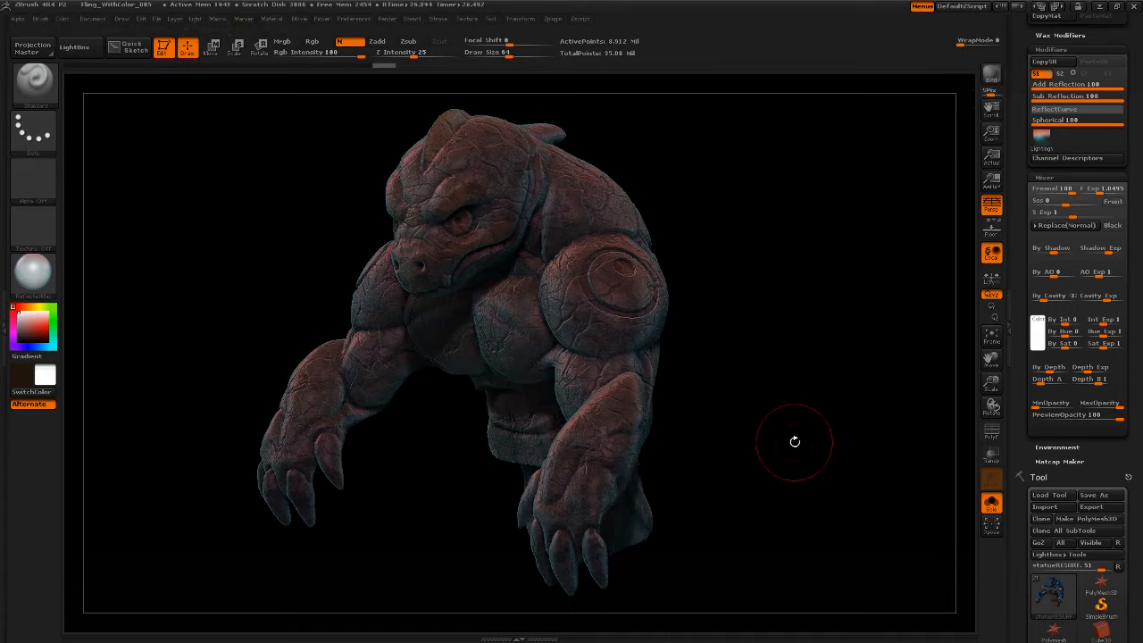
Step: Examine the render settings for BPR RenderPass, Render Properties, BPR Shadow and Bpr Ao
left_click(388, 19)
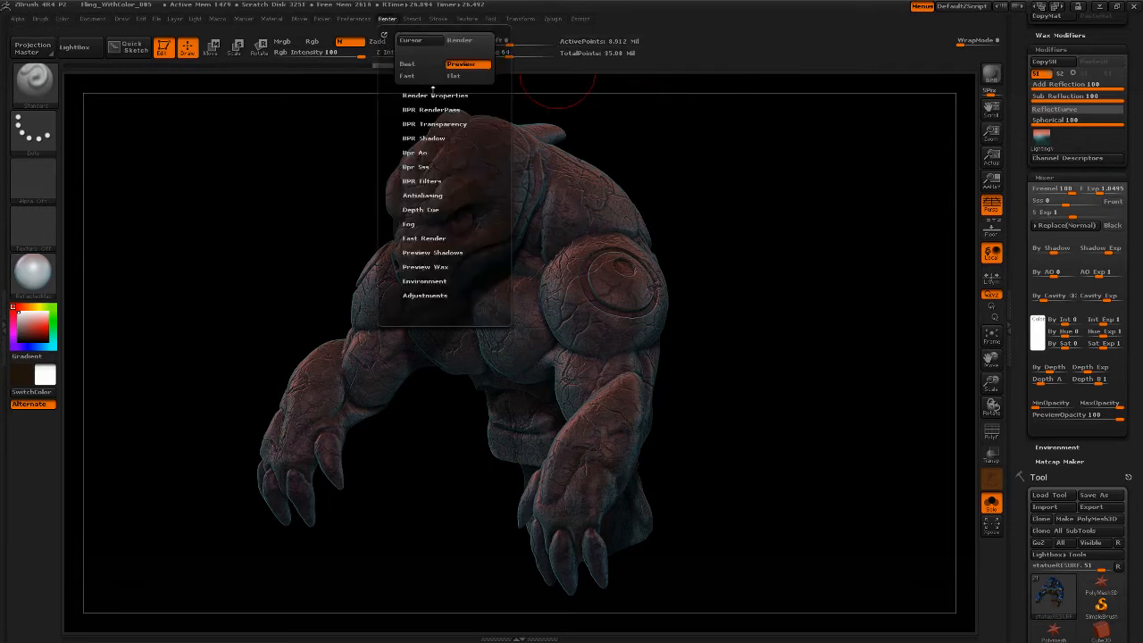
left_click(441, 98)
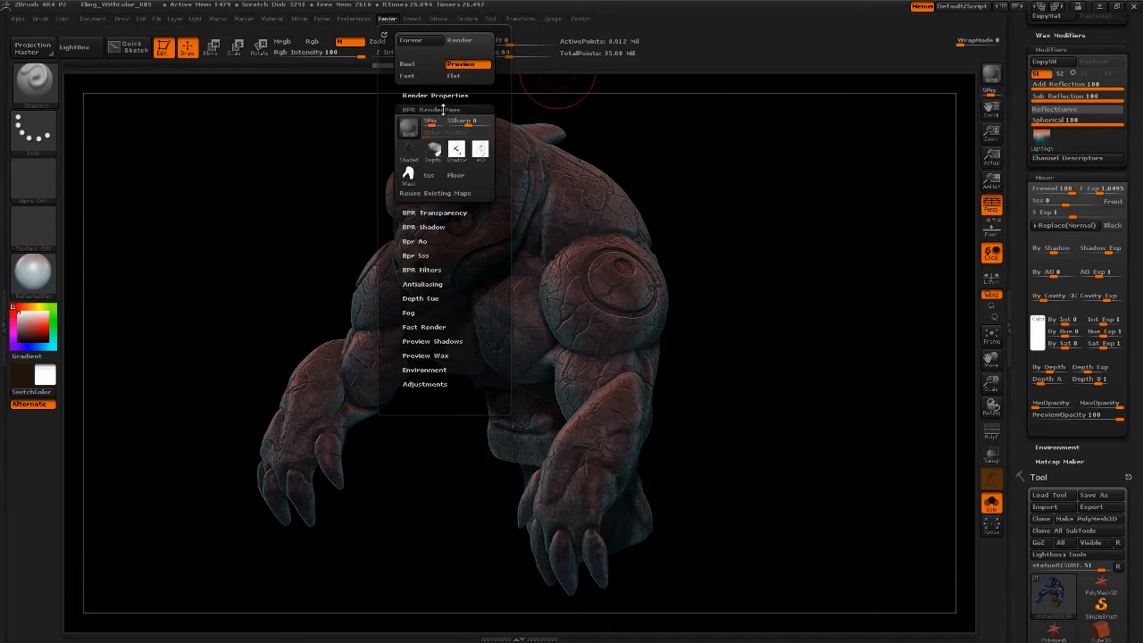
left_click(439, 100)
left_click(440, 94)
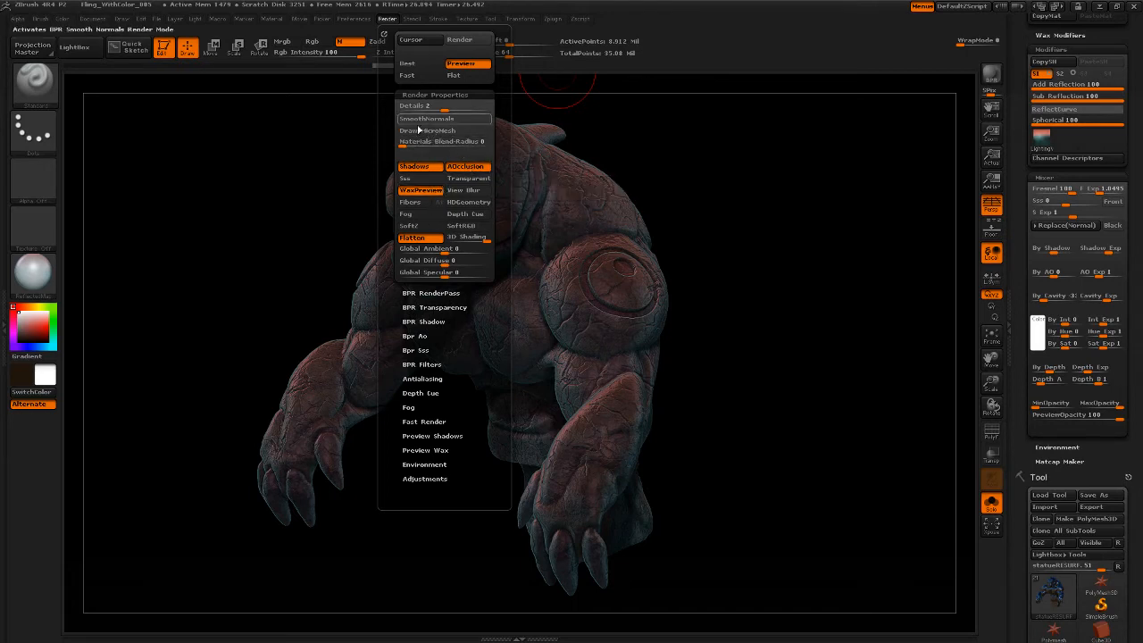
left_click(433, 321)
left_click_drag(393, 297, 406, 244)
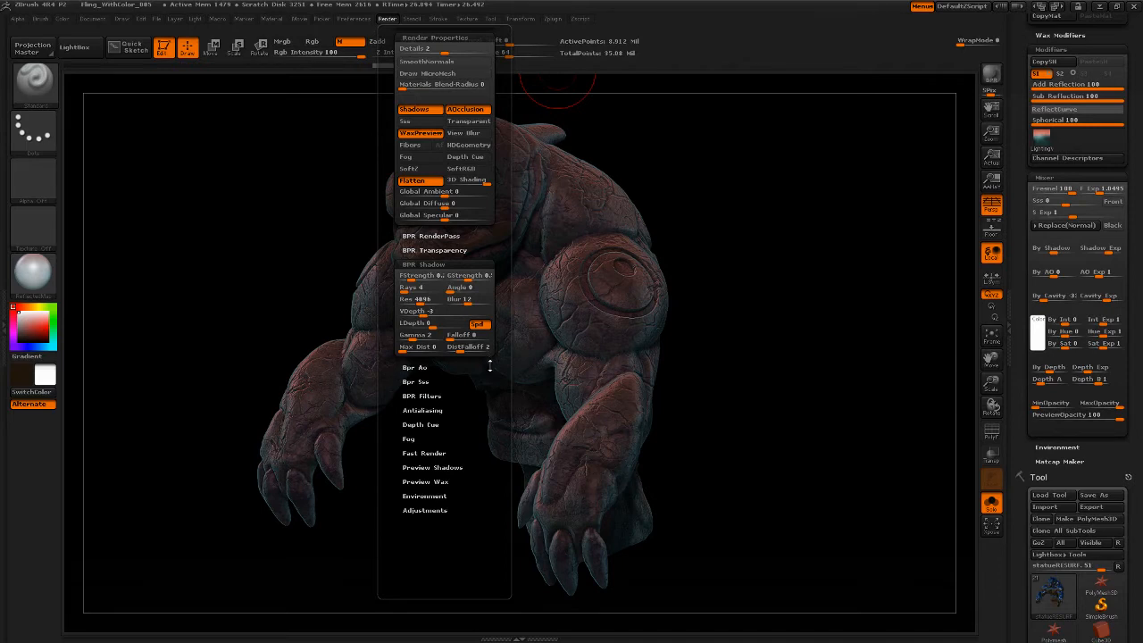
left_click(435, 265)
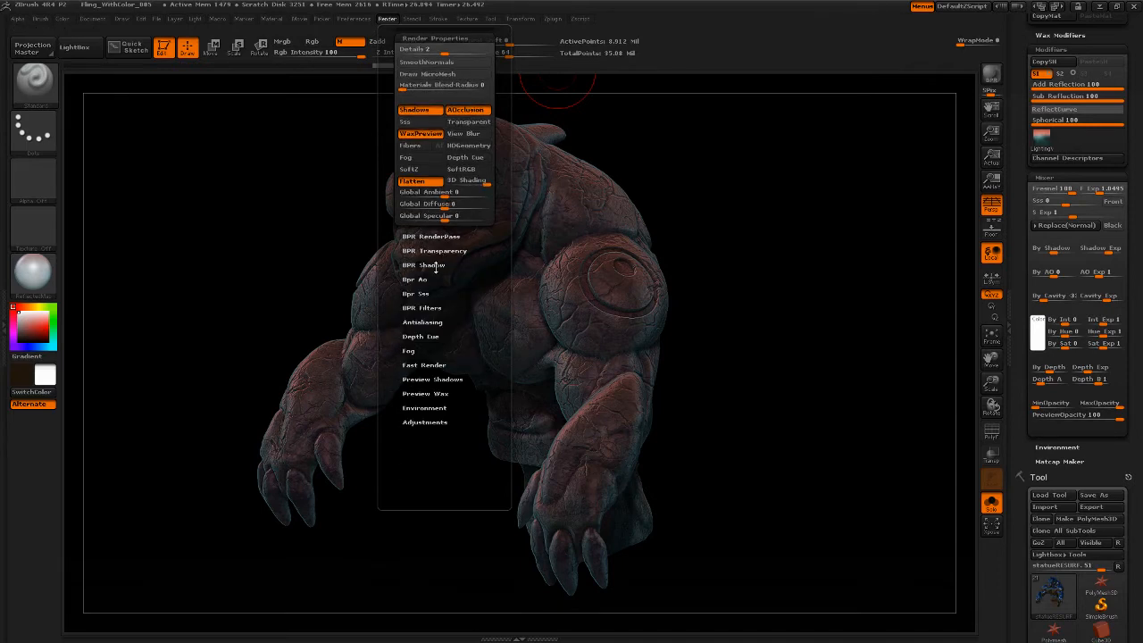
left_click(423, 279)
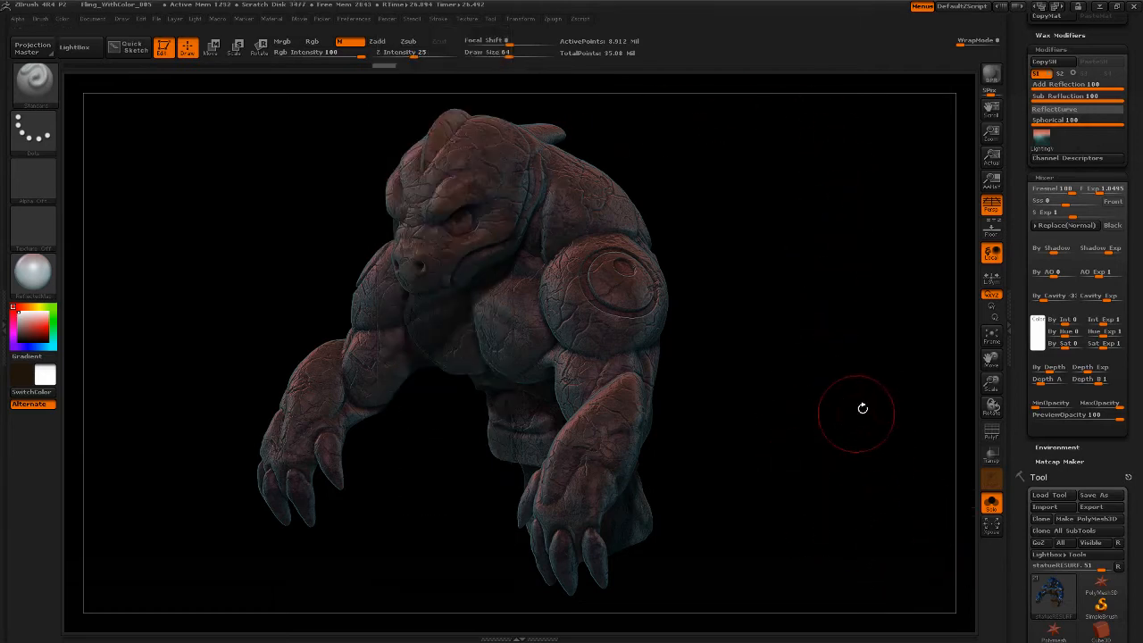
Step: Open the ReflectCurve of shader S1 for editing in the ReflectedMap material's modifiers
mouse_move(850, 428)
left_mouse_down()
mouse_move(835, 425)
mouse_move(851, 423)
left_mouse_up()
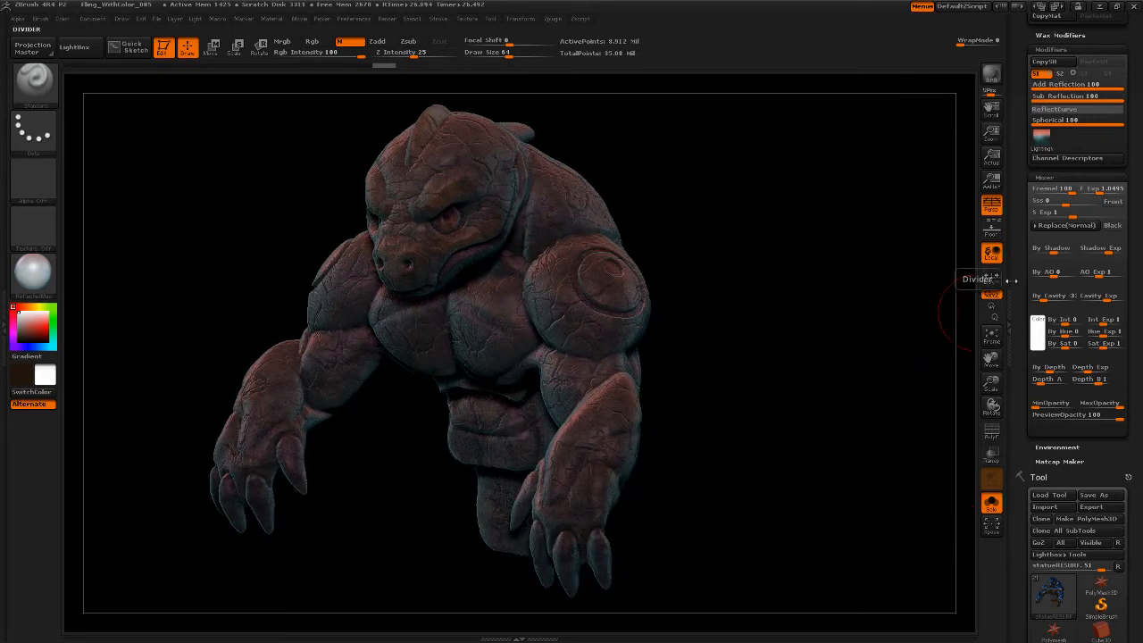
mouse_move(715, 378)
left_mouse_down()
mouse_move(747, 401)
mouse_move(727, 395)
left_mouse_up()
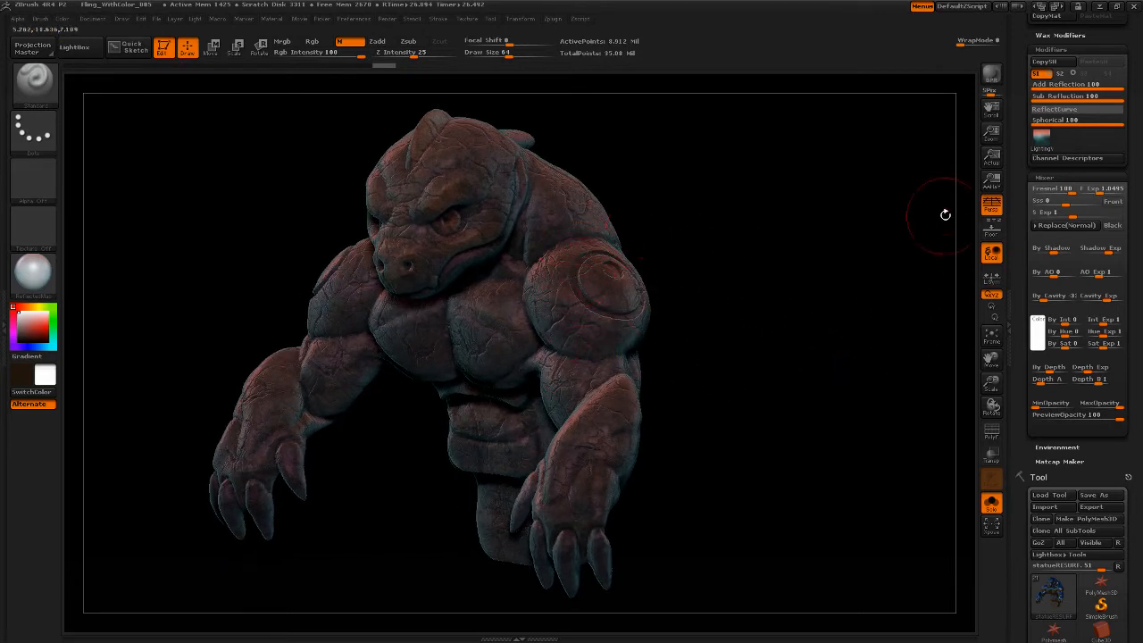
scroll(1056, 169, "up", 2)
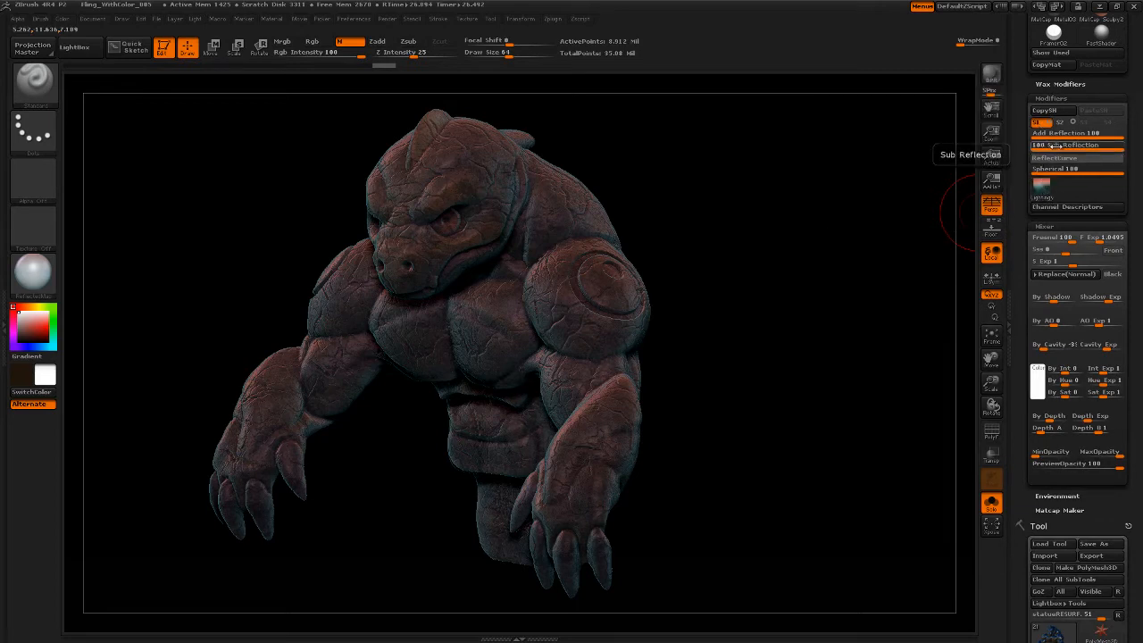
mouse_move(1054, 198)
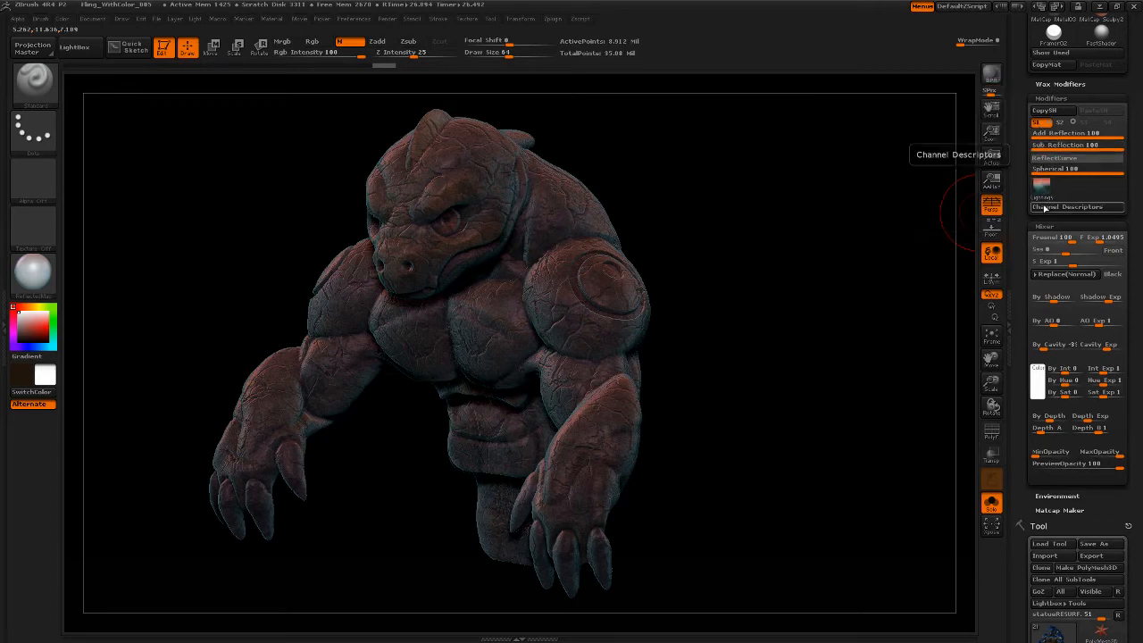
left_click_drag(1082, 133, 1125, 148)
left_click(1054, 157)
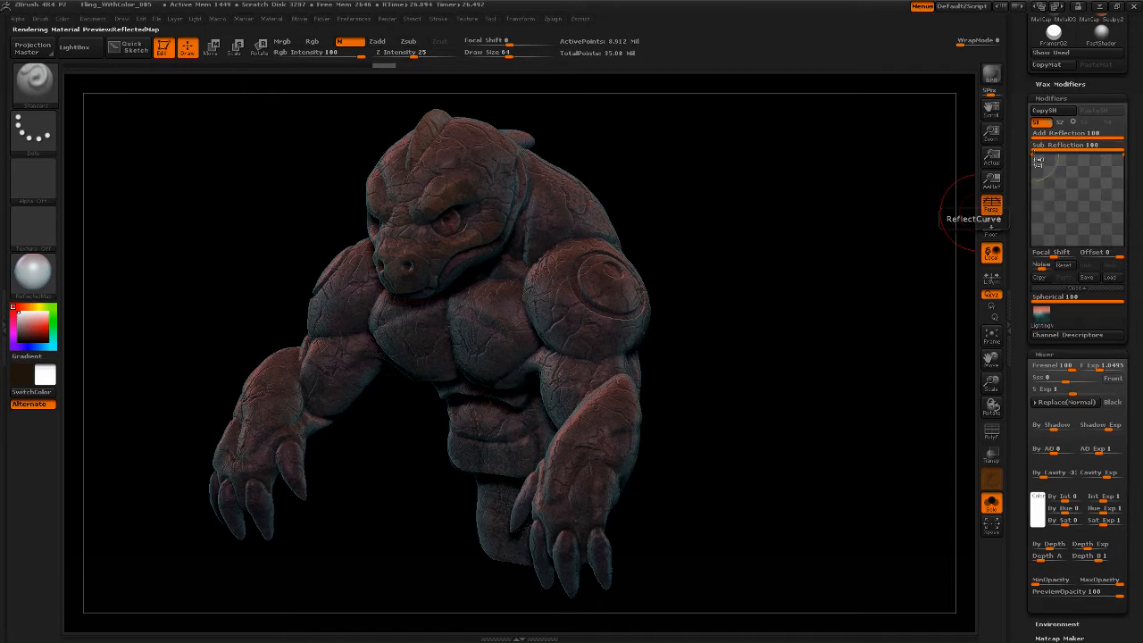
Step: Try rising, flat and falling linear ReflectCurve shapes by moving the curve's end points between full and zero
left_click_drag(1037, 160, 1034, 246)
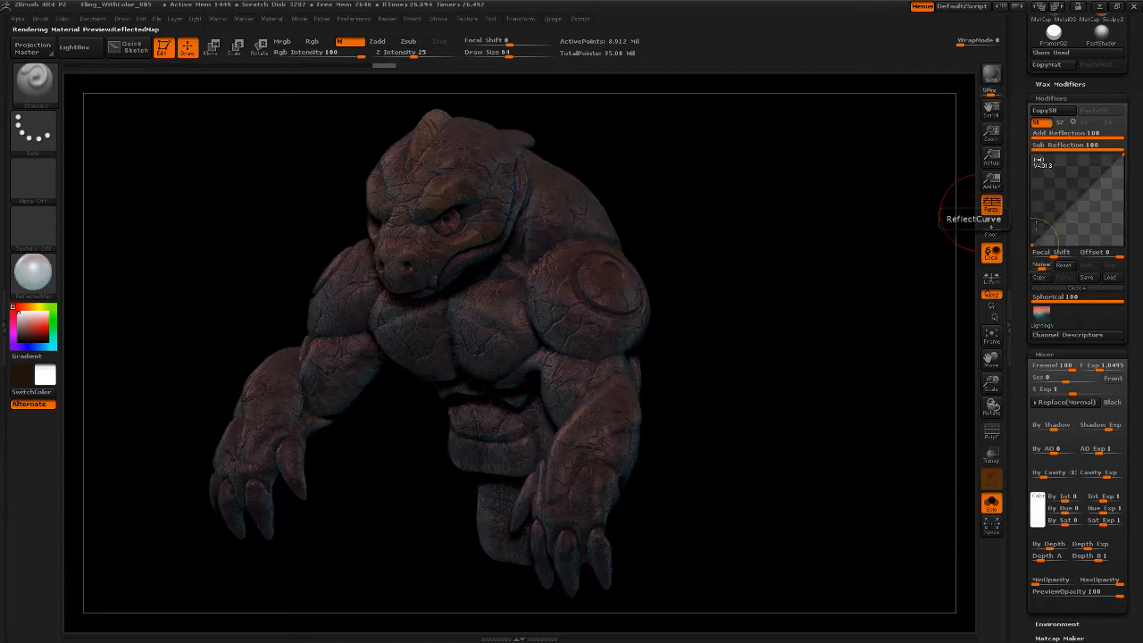
left_click_drag(1034, 243, 1037, 160)
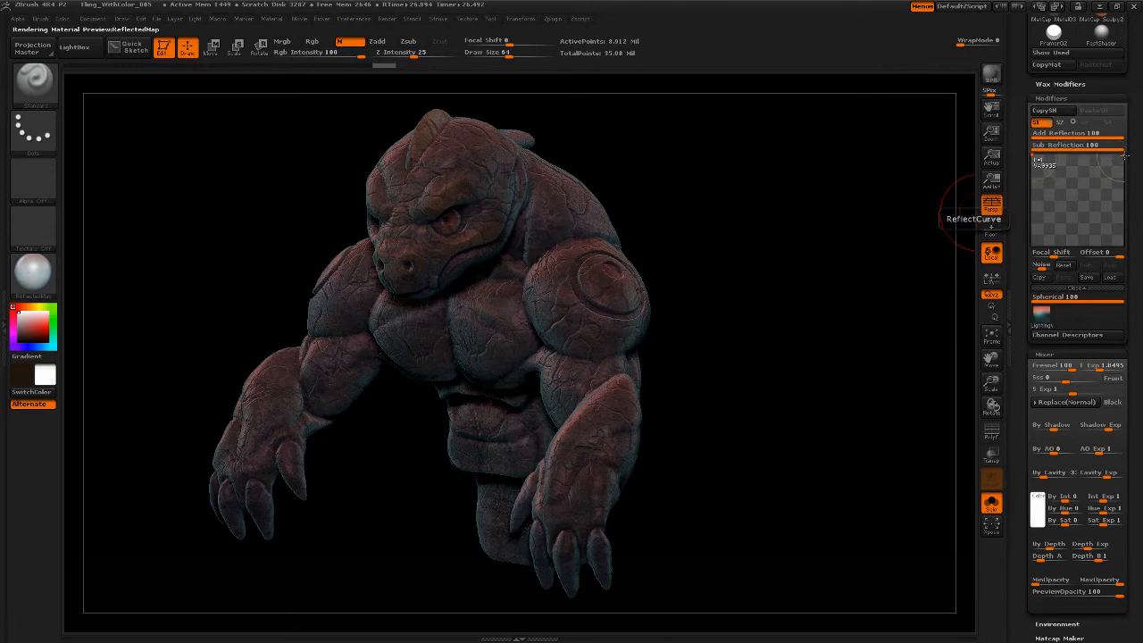
left_click_drag(1122, 157, 1112, 238)
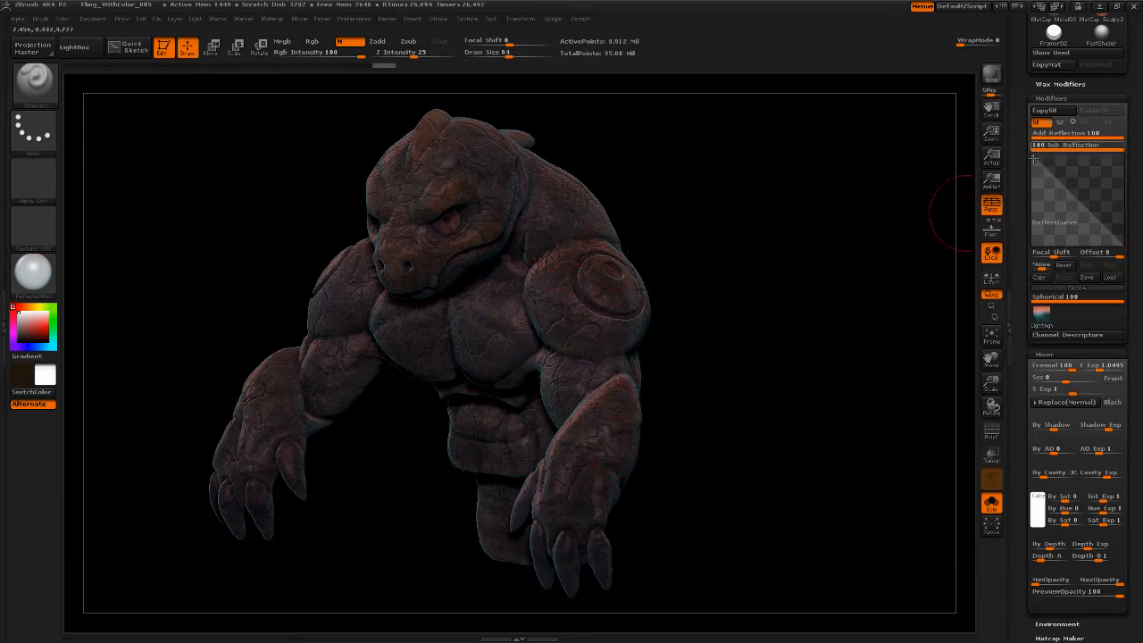
left_click_drag(1033, 154, 1033, 227)
left_click_drag(1125, 242, 1126, 138)
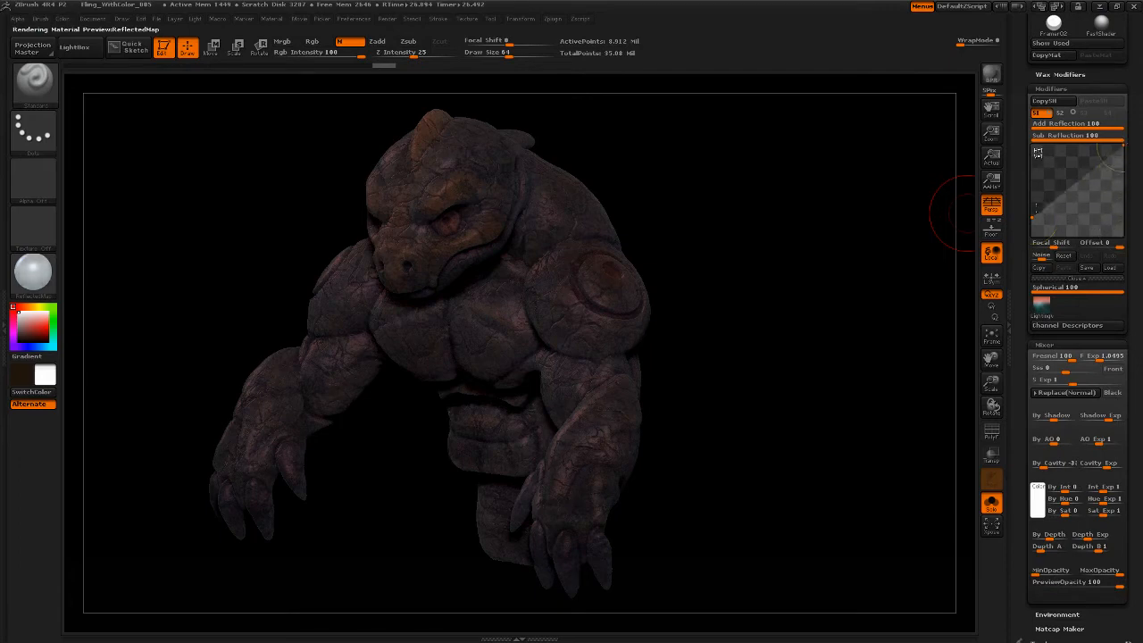
left_click_drag(1033, 218, 1034, 229)
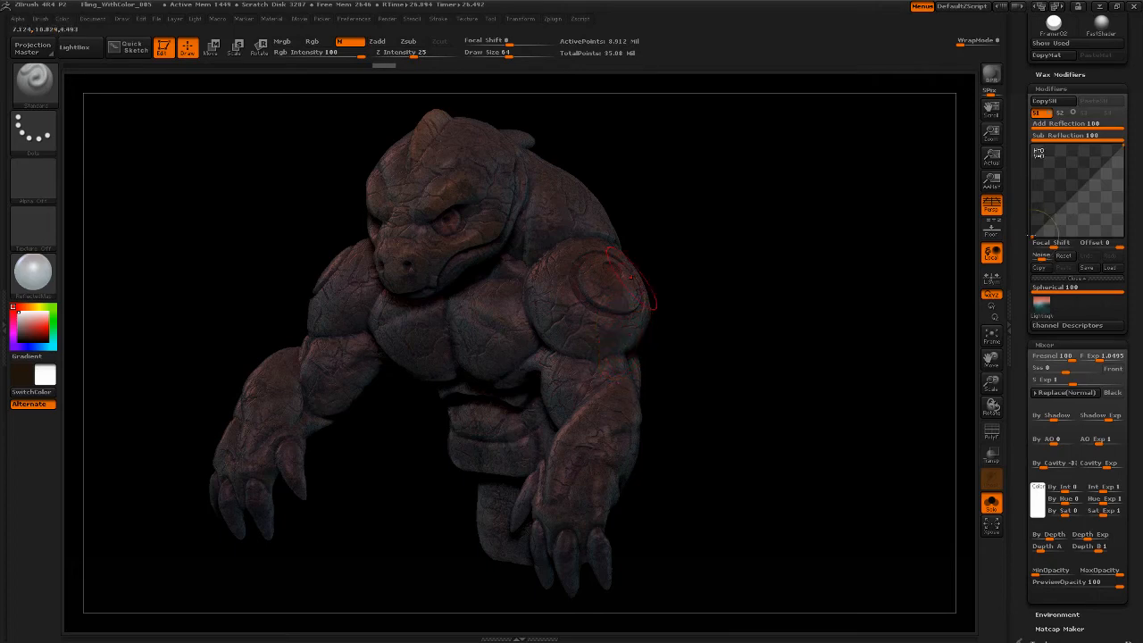
Step: Shape the ReflectCurve as a convex falloff from full at its start to zero at its end, and check it on the rotated creature
mouse_move(1076, 192)
left_mouse_down()
mouse_move(1108, 153)
mouse_move(1117, 234)
mouse_move(1066, 192)
mouse_move(1083, 175)
left_mouse_up()
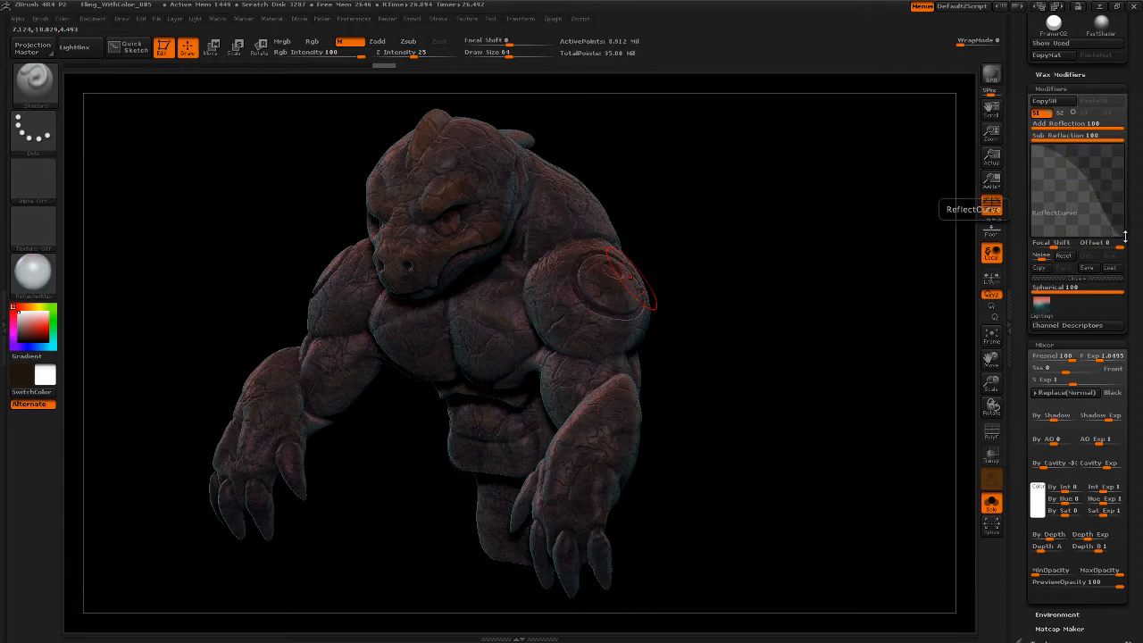
left_click_drag(1121, 236, 1123, 235)
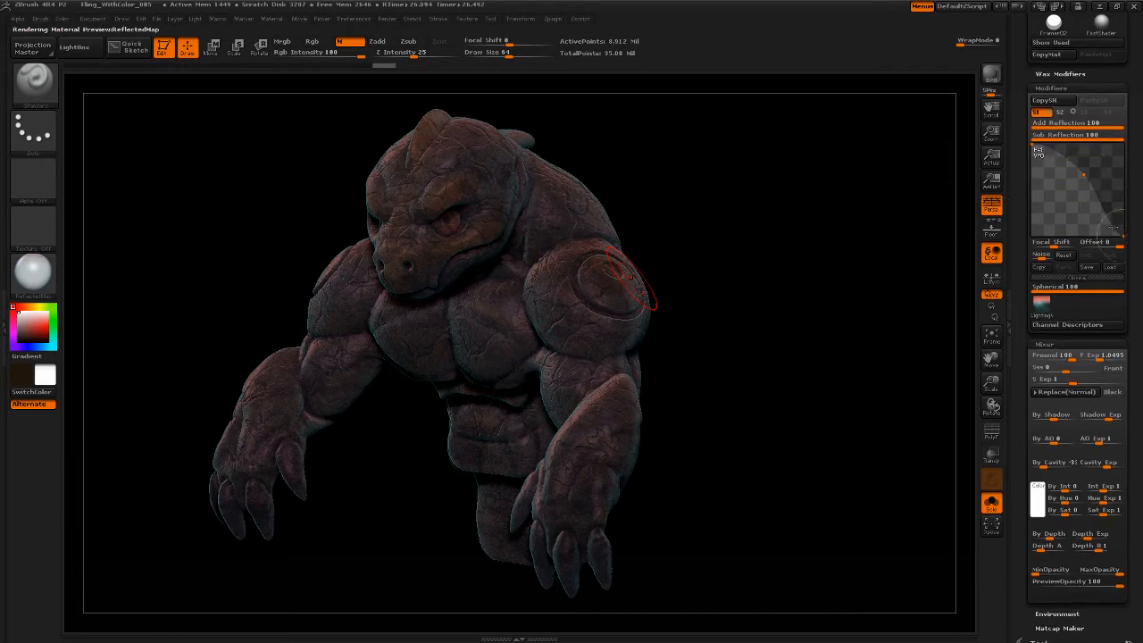
left_click(1116, 226)
left_click_drag(1116, 226, 1117, 222)
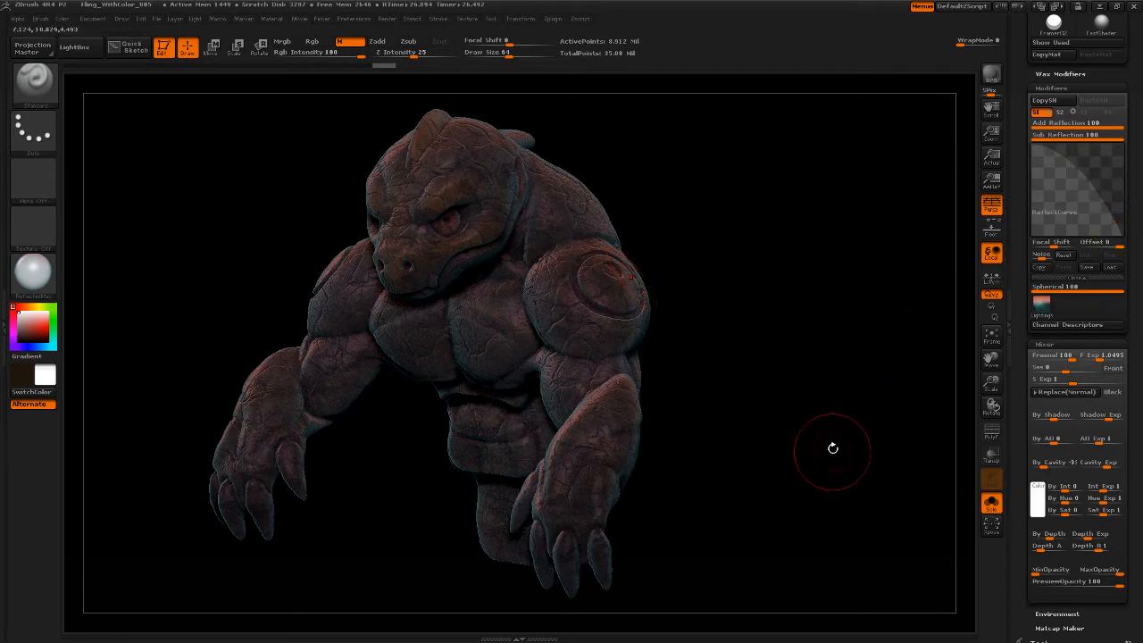
mouse_move(807, 429)
left_mouse_down()
mouse_move(837, 390)
mouse_move(768, 387)
mouse_move(784, 394)
left_mouse_up()
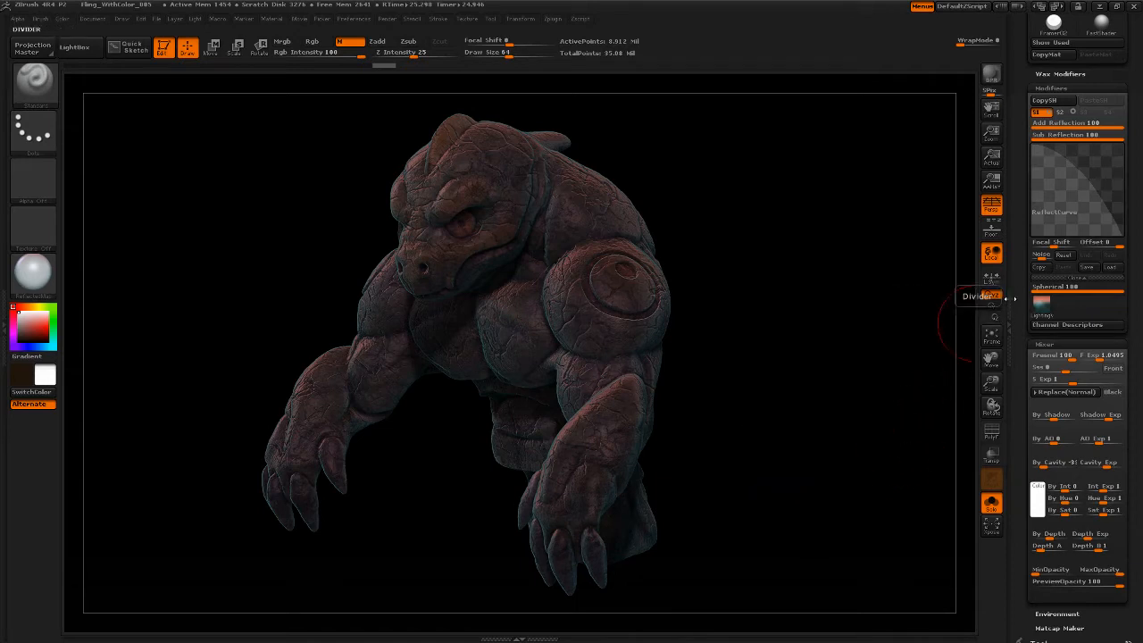
Step: Select the Flat Color material and fill the creature with it using the Texture Map's Fill Mat
scroll(1026, 498, "down", 3)
scroll(1026, 498, "down", 10)
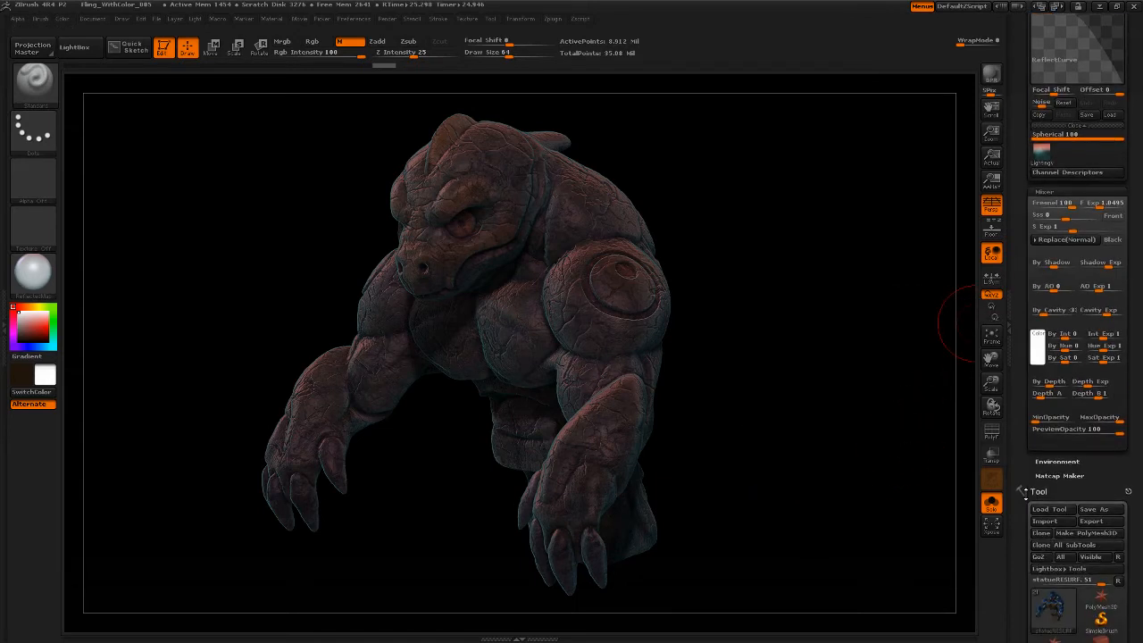
scroll(1024, 409, "up", 3)
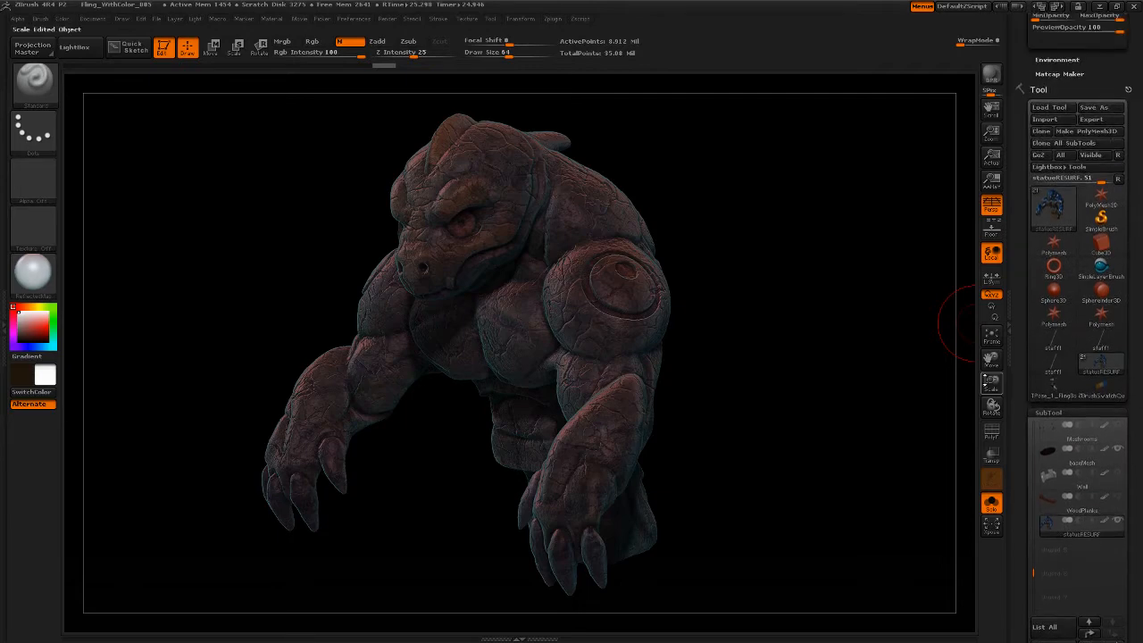
left_click(33, 272)
left_click(251, 293)
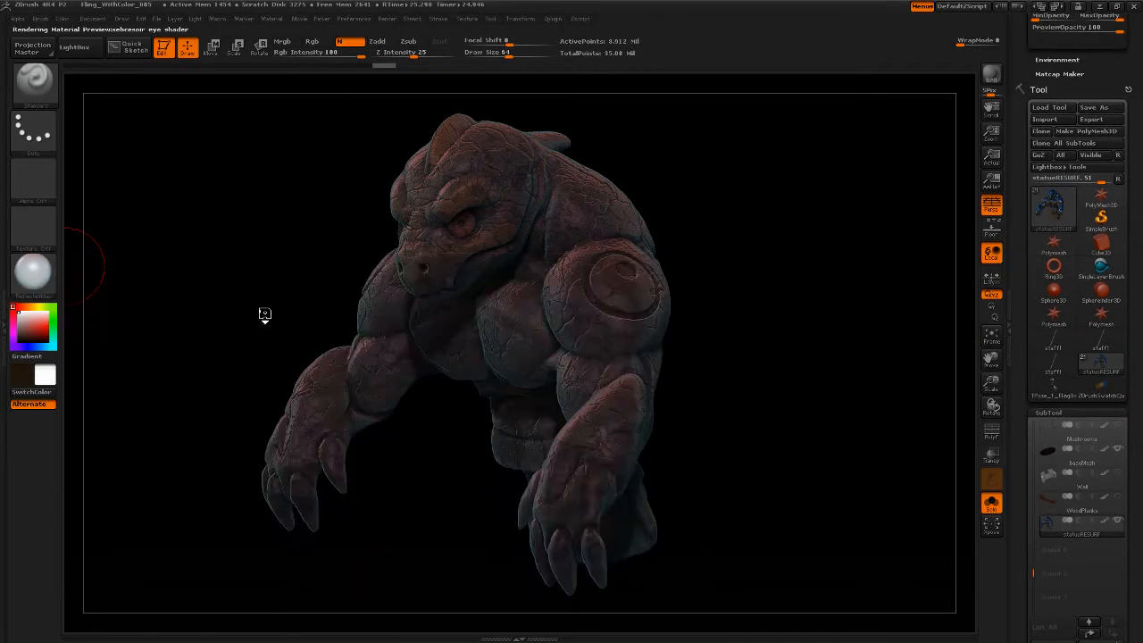
left_click(33, 273)
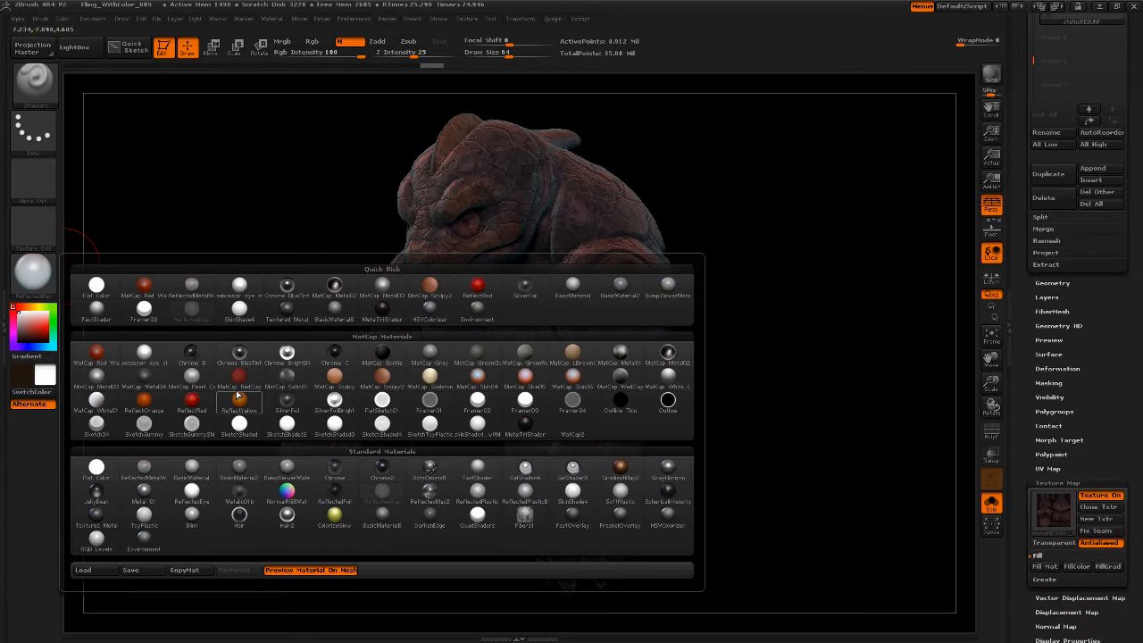
left_click(110, 473)
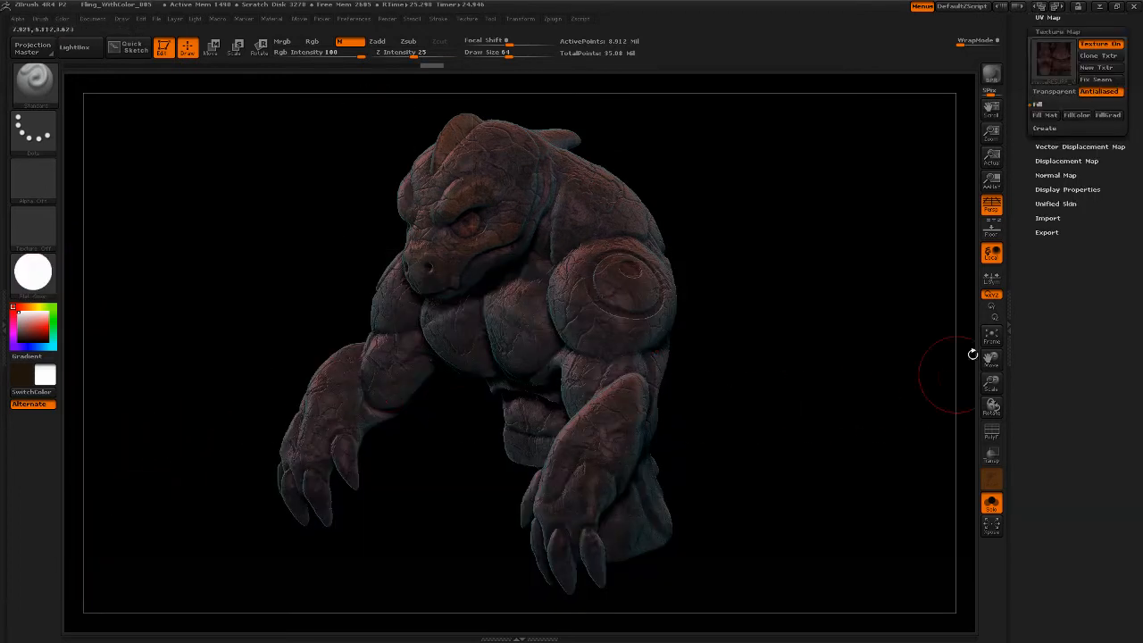
left_click_drag(1031, 193, 1032, 232)
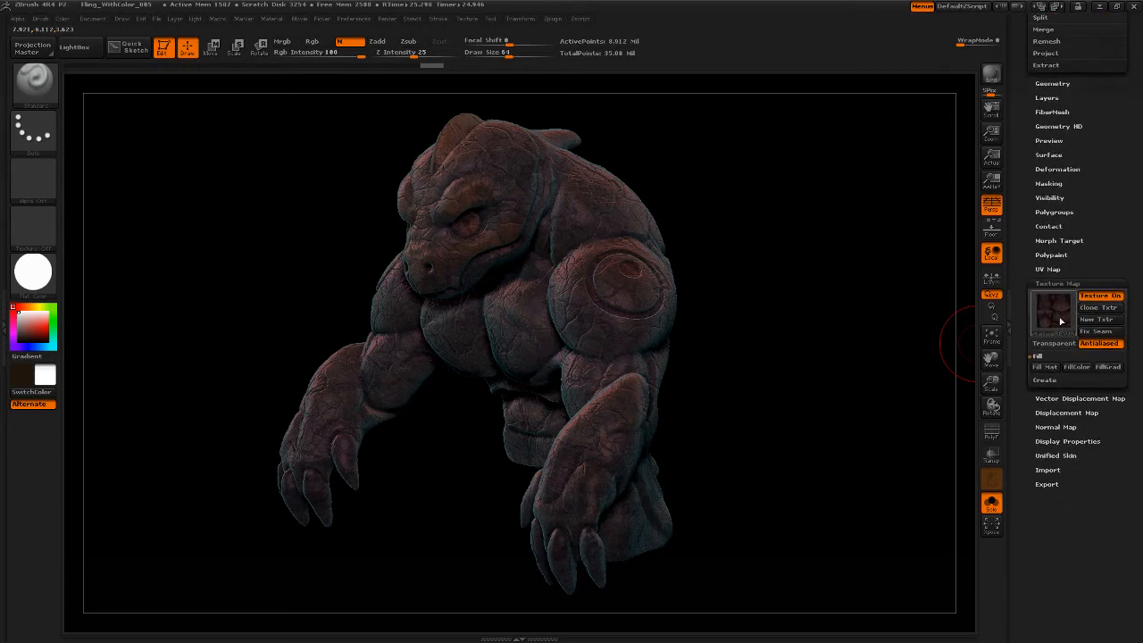
left_click(1053, 357)
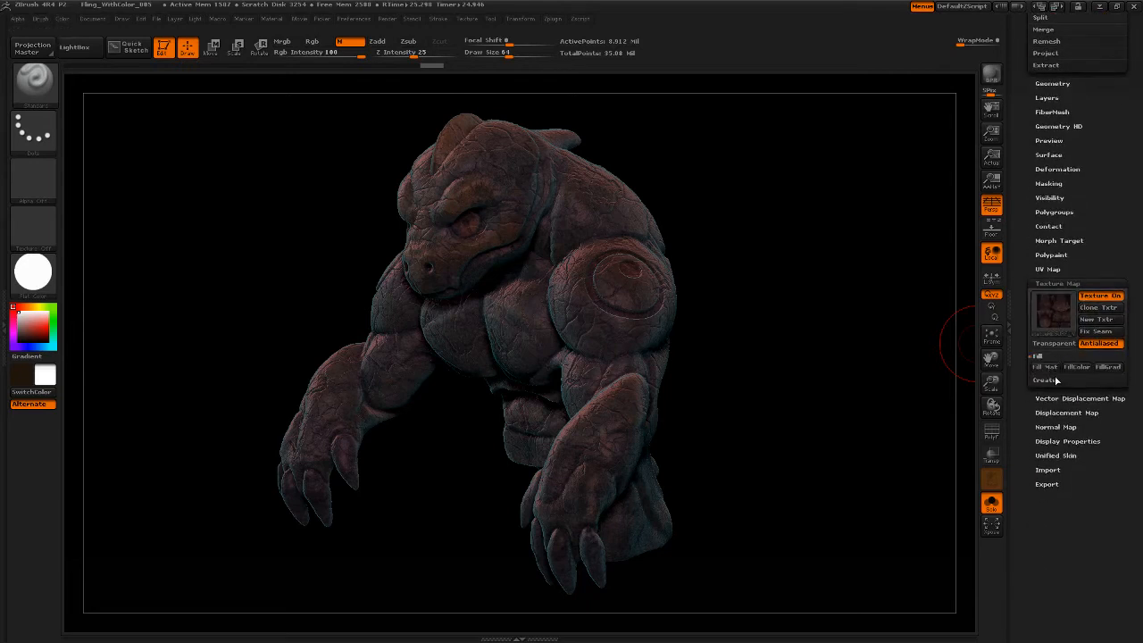
left_click(1047, 367)
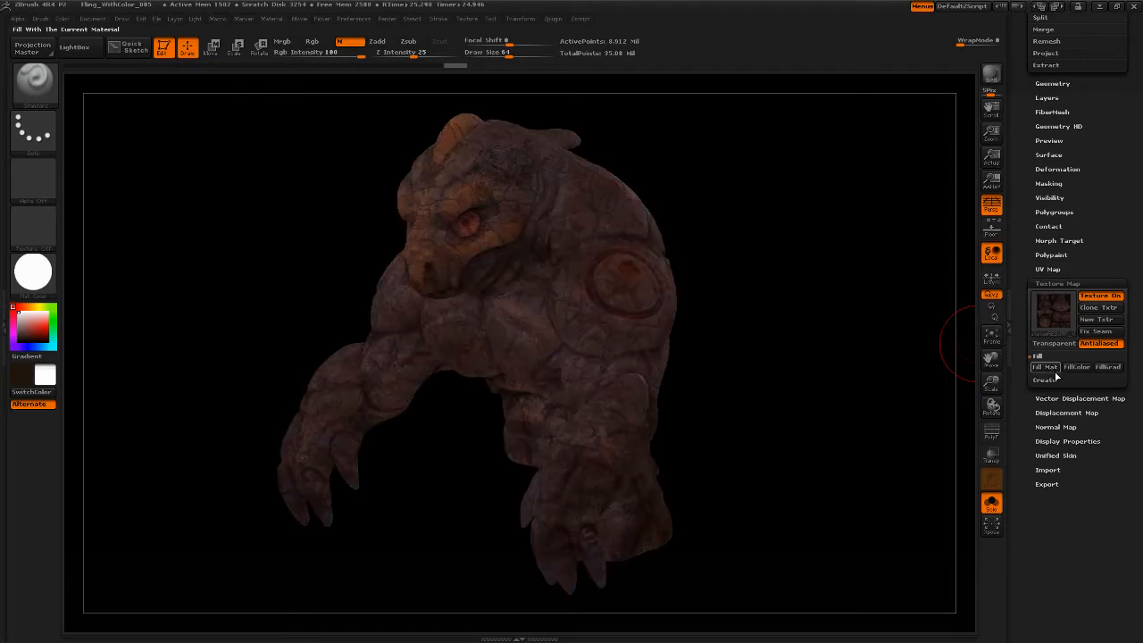
Step: Preview BasicMaterial2 on the creature, and switch the active material back to ReflectedMap
left_click(49, 286)
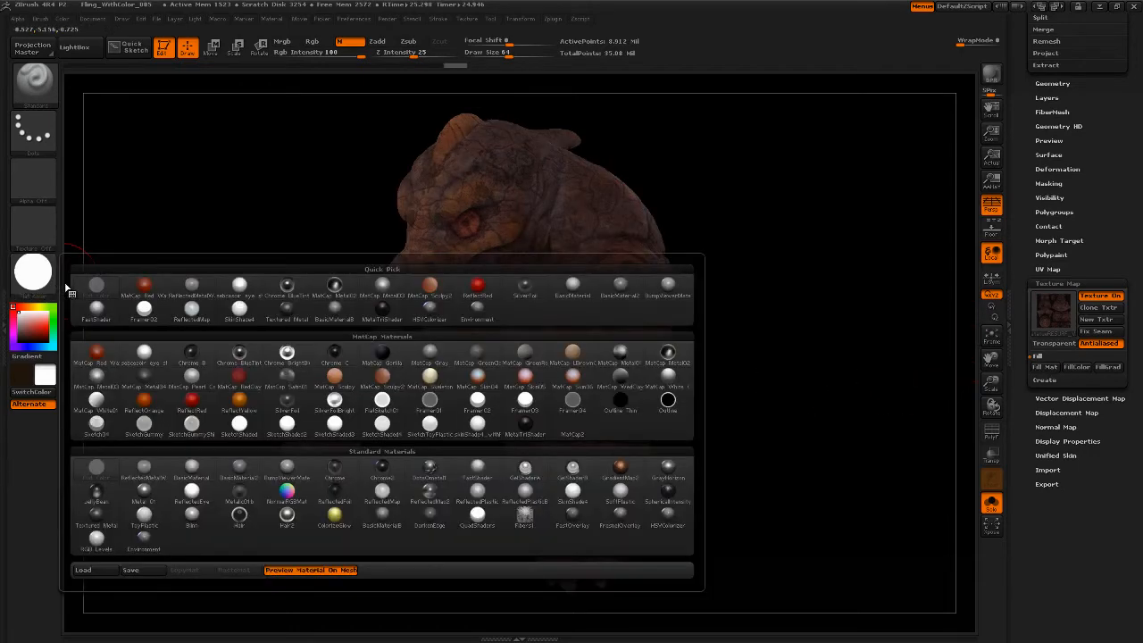
left_click(627, 293)
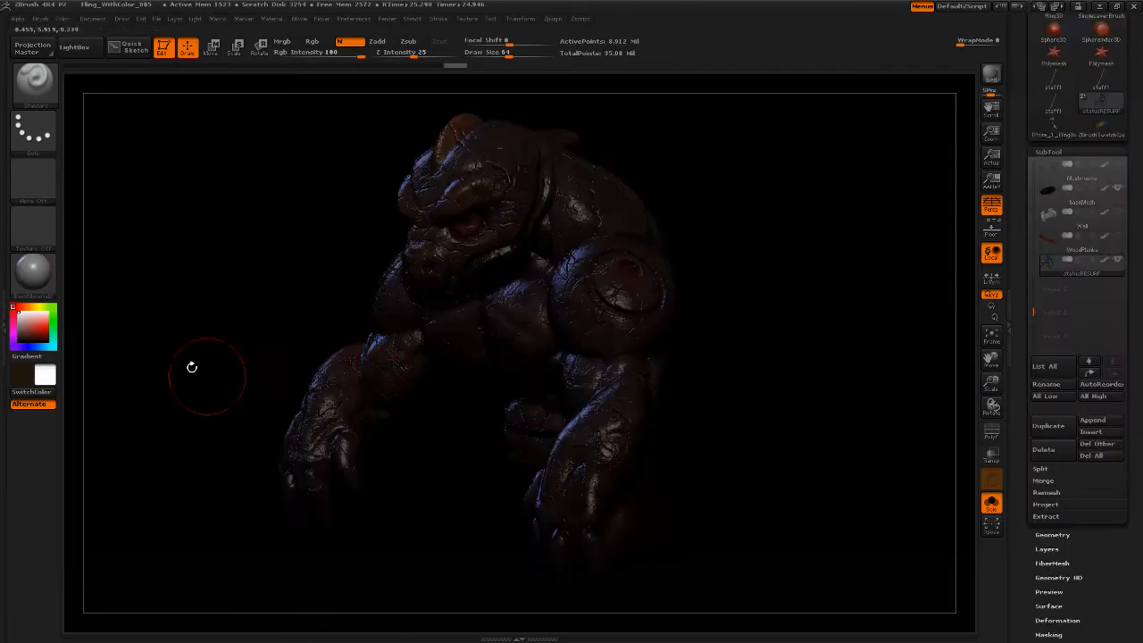
left_click(52, 290)
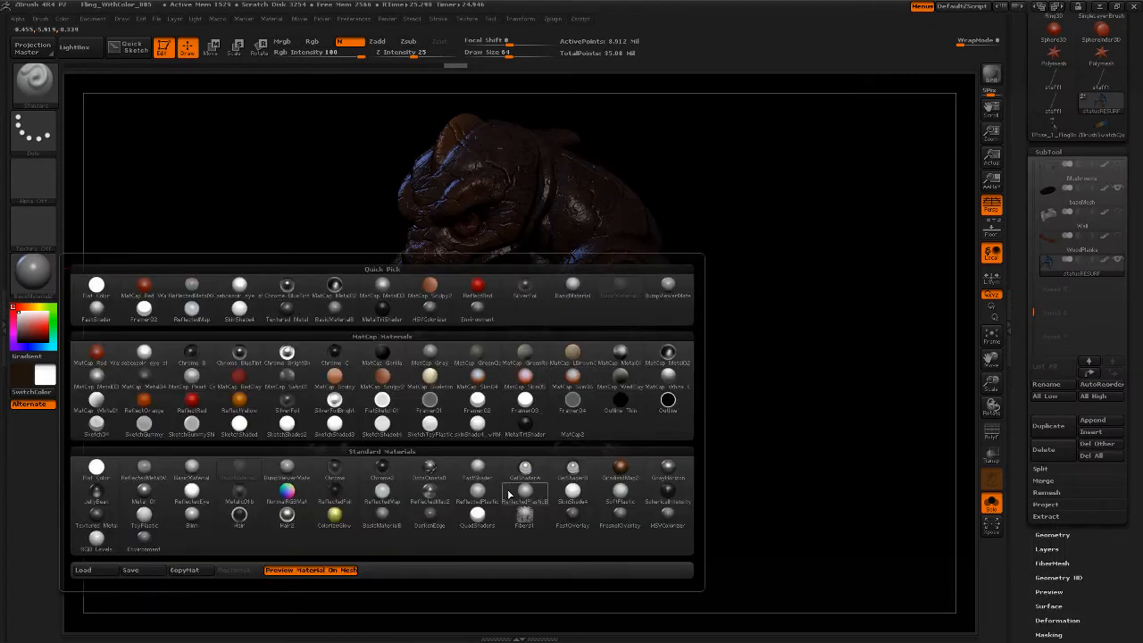
mouse_move(512, 496)
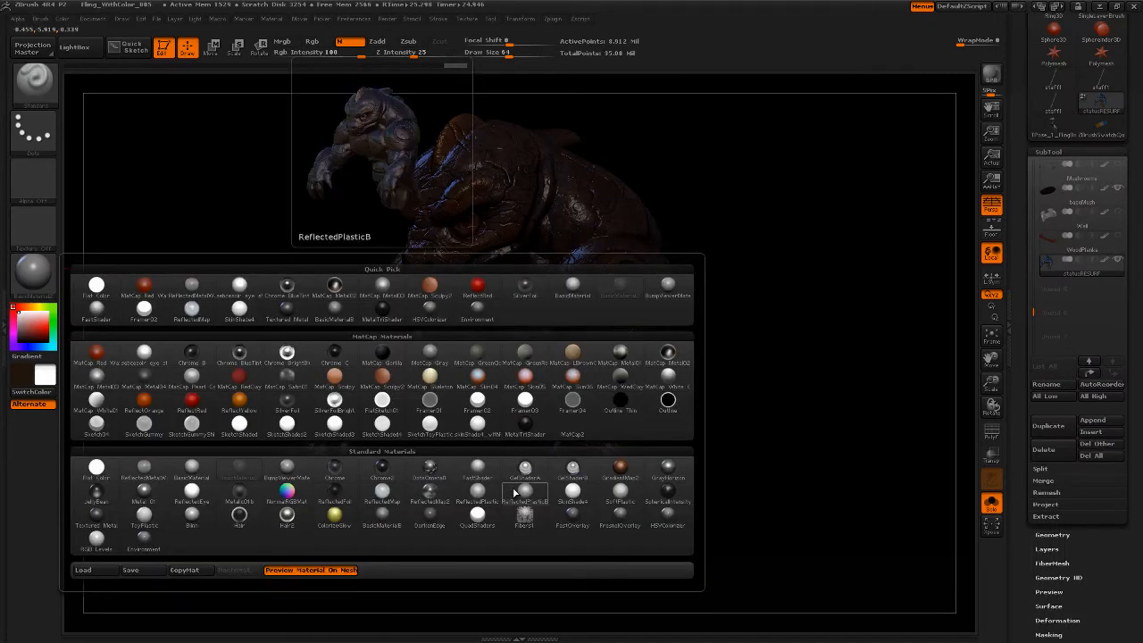
left_click(384, 496)
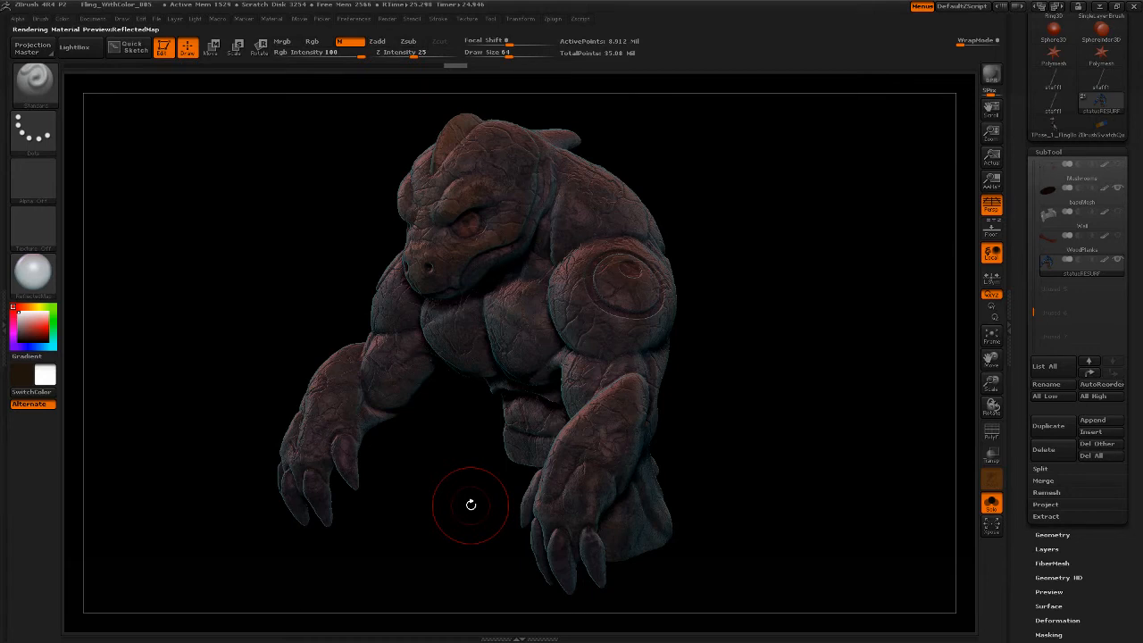
left_click(33, 272)
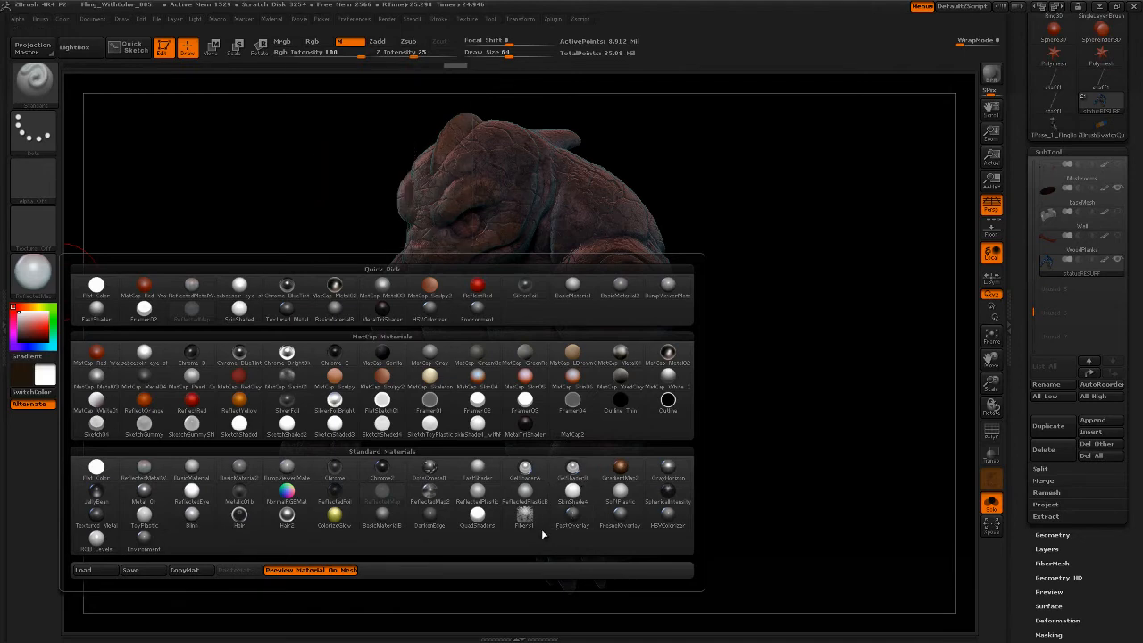
left_click(157, 18)
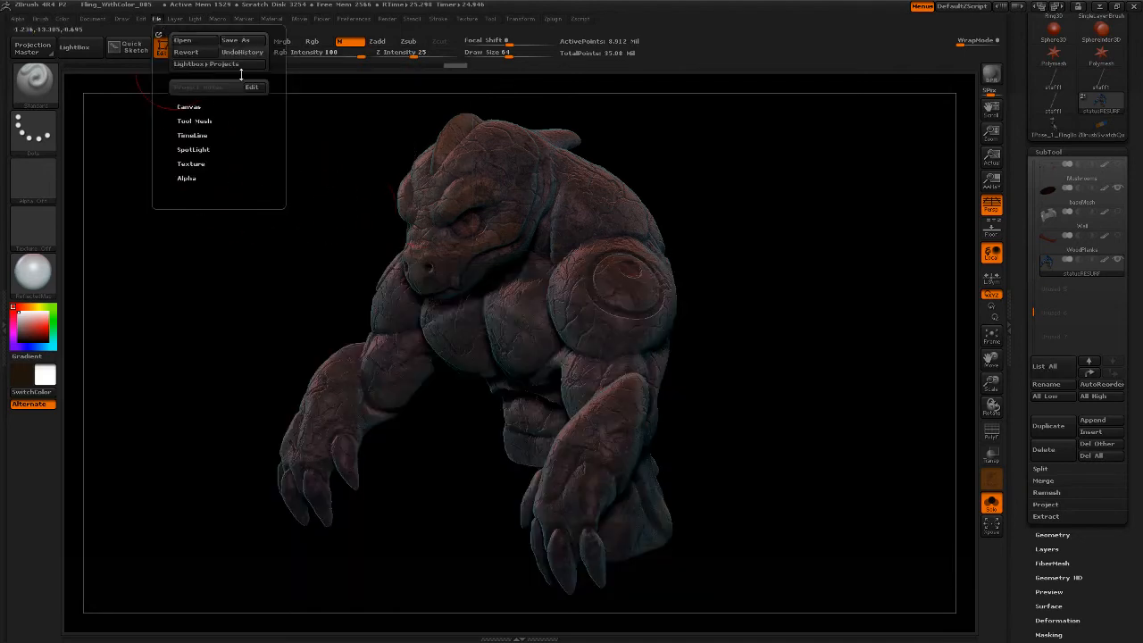
left_click(236, 40)
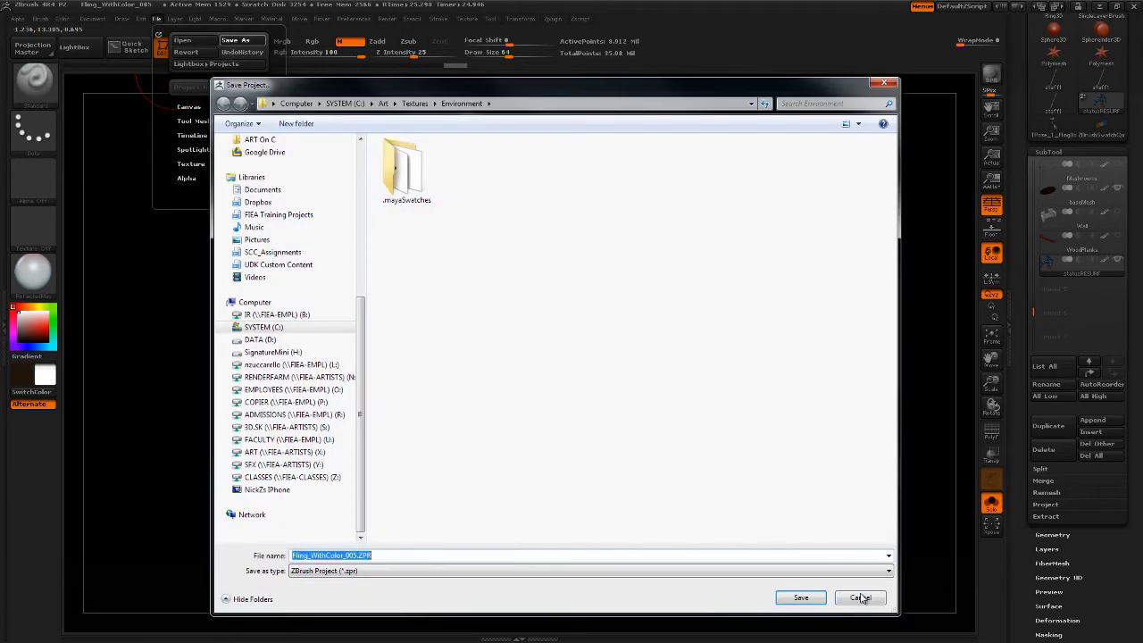
left_click(861, 598)
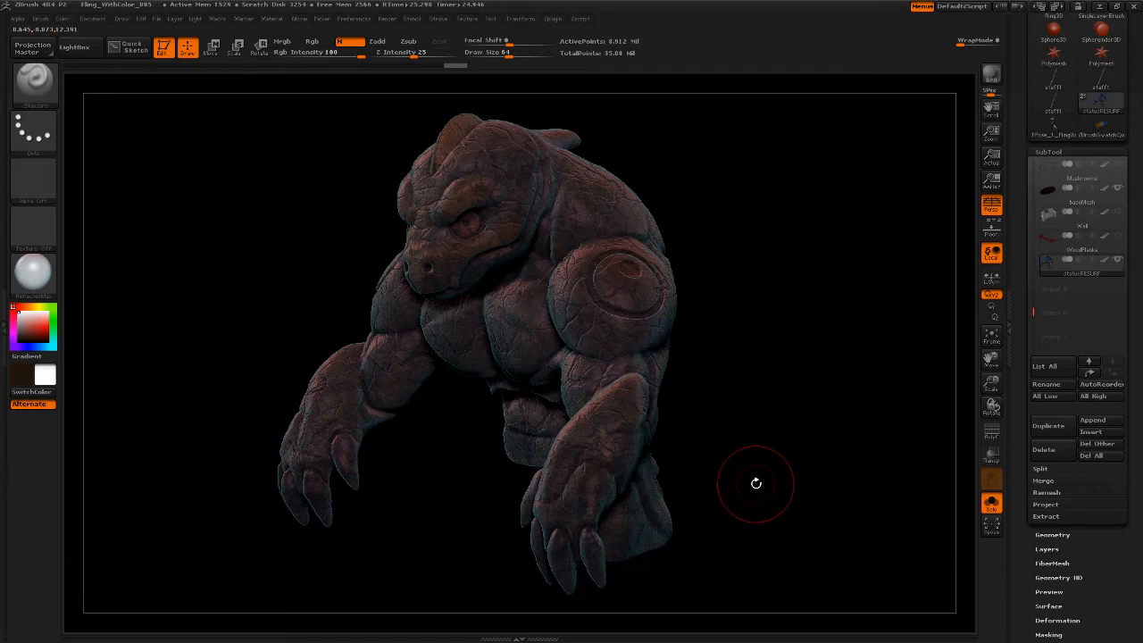
Step: Preview the MatCap RedClay material and apply it to the creature
left_click(55, 284)
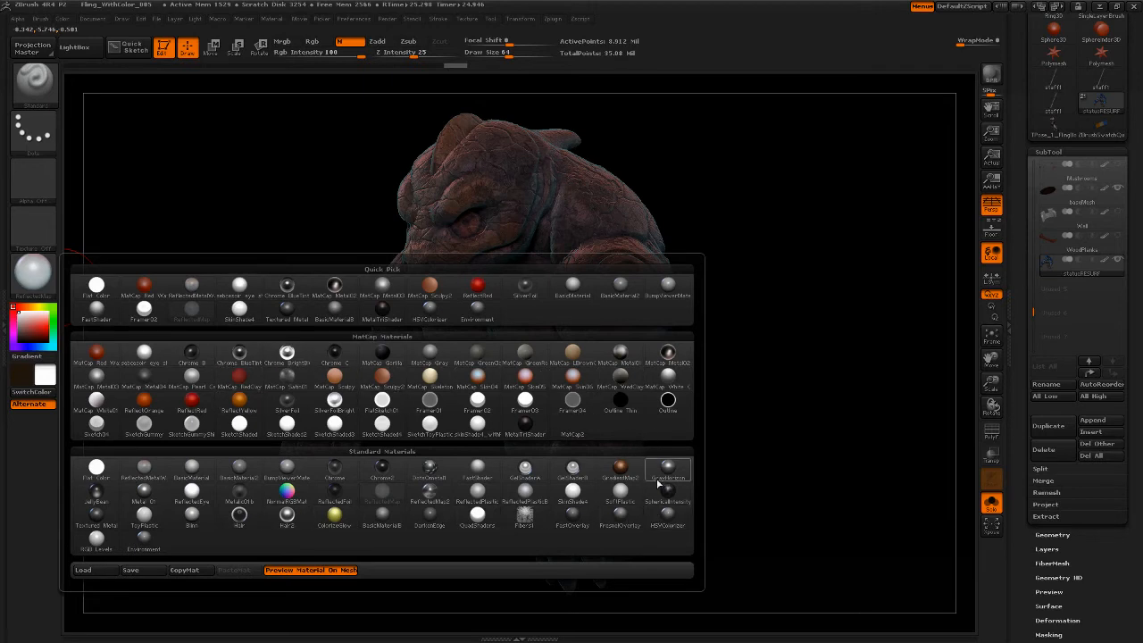
mouse_move(666, 490)
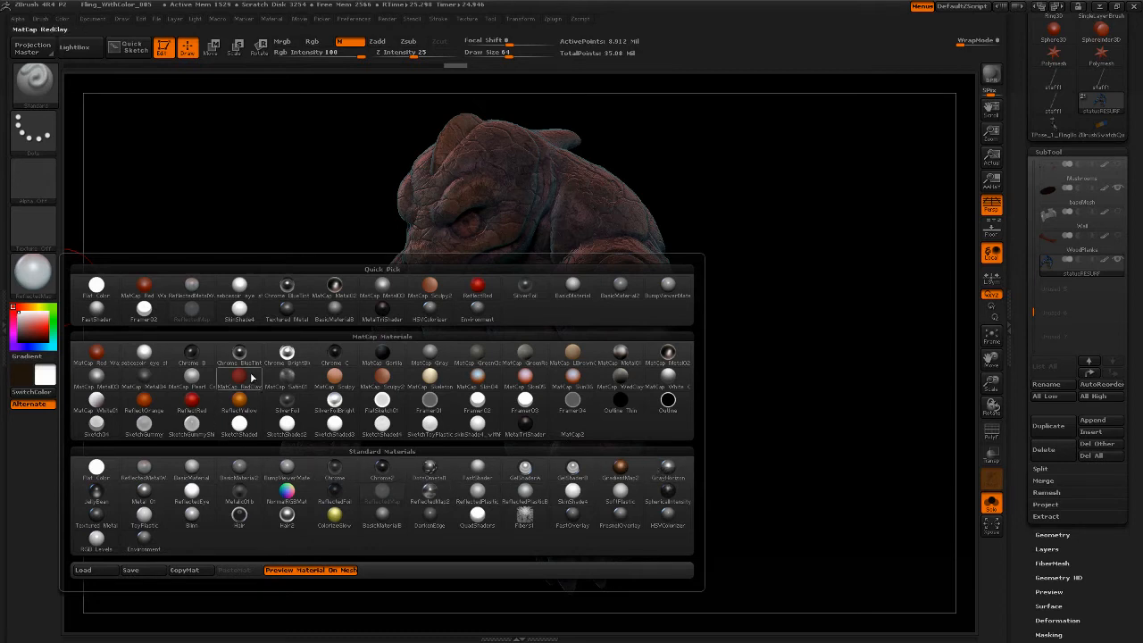
mouse_move(241, 384)
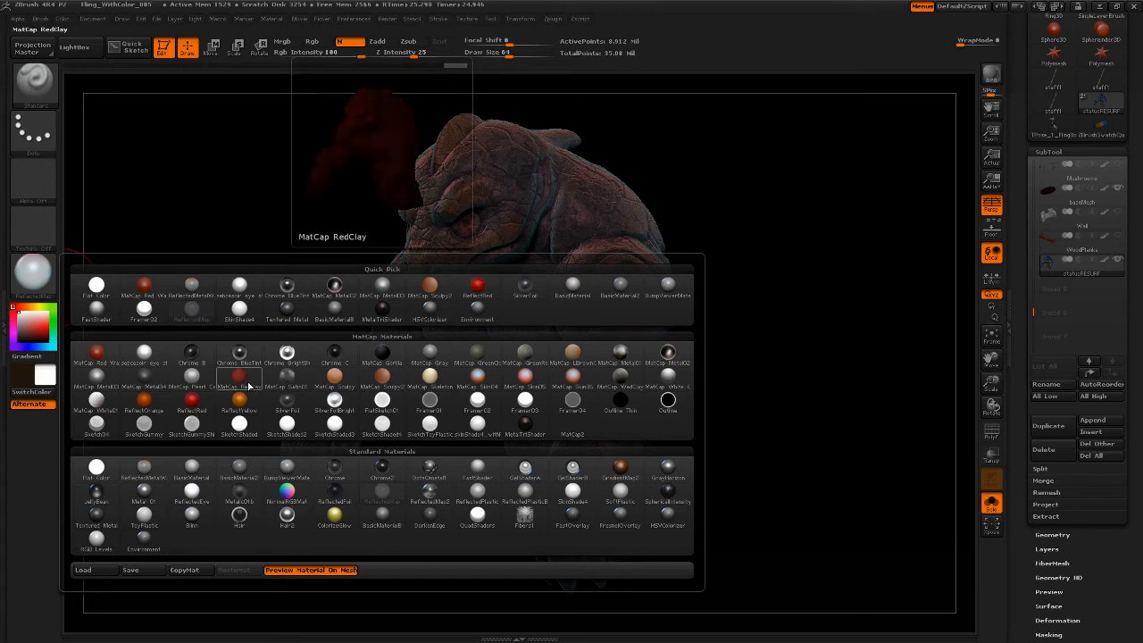
left_click(253, 380)
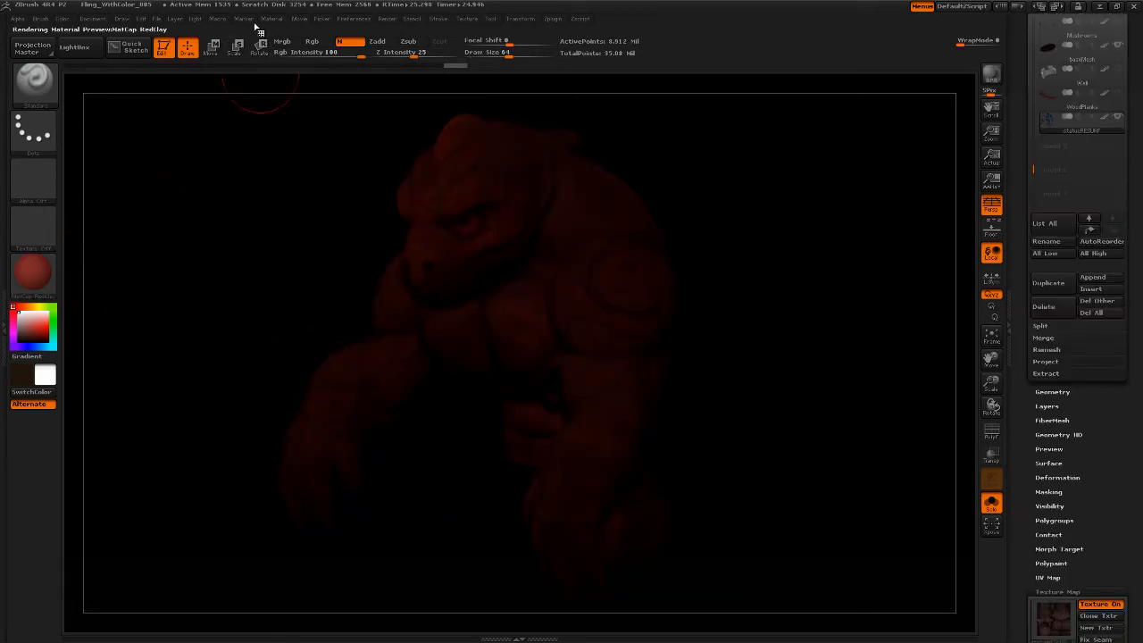
Step: Load the ReflectedMetalWarm.ZMT material from the artist's own subfolder of Pixologic's Materials folder onto the creature
left_click(273, 19)
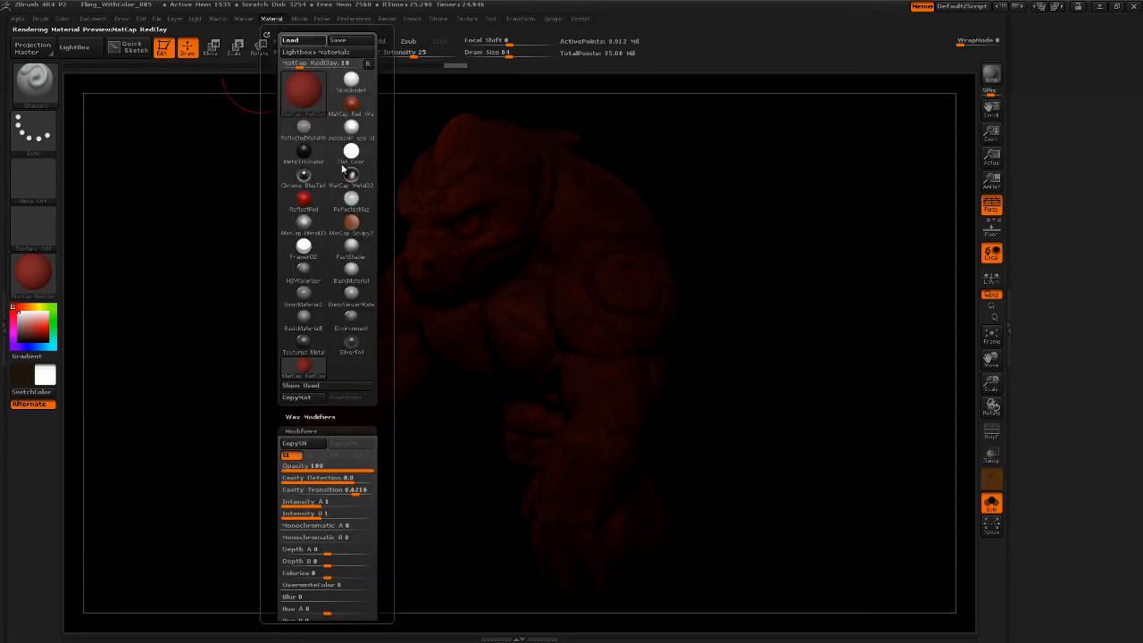
left_click(290, 40)
scroll(402, 309, "up", 5)
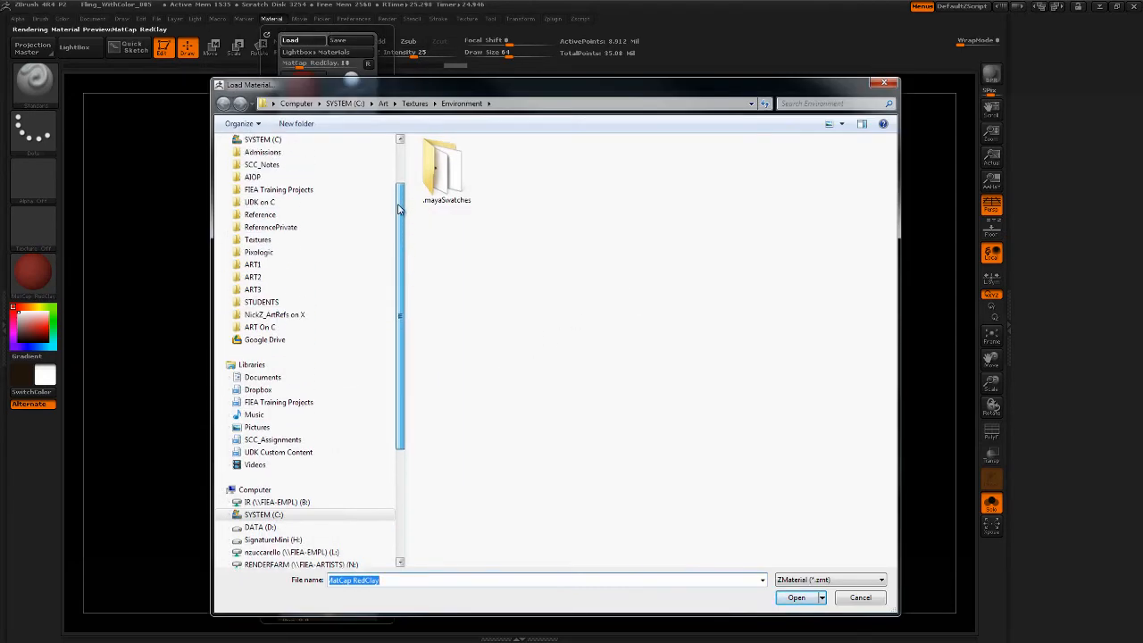
left_click(287, 291)
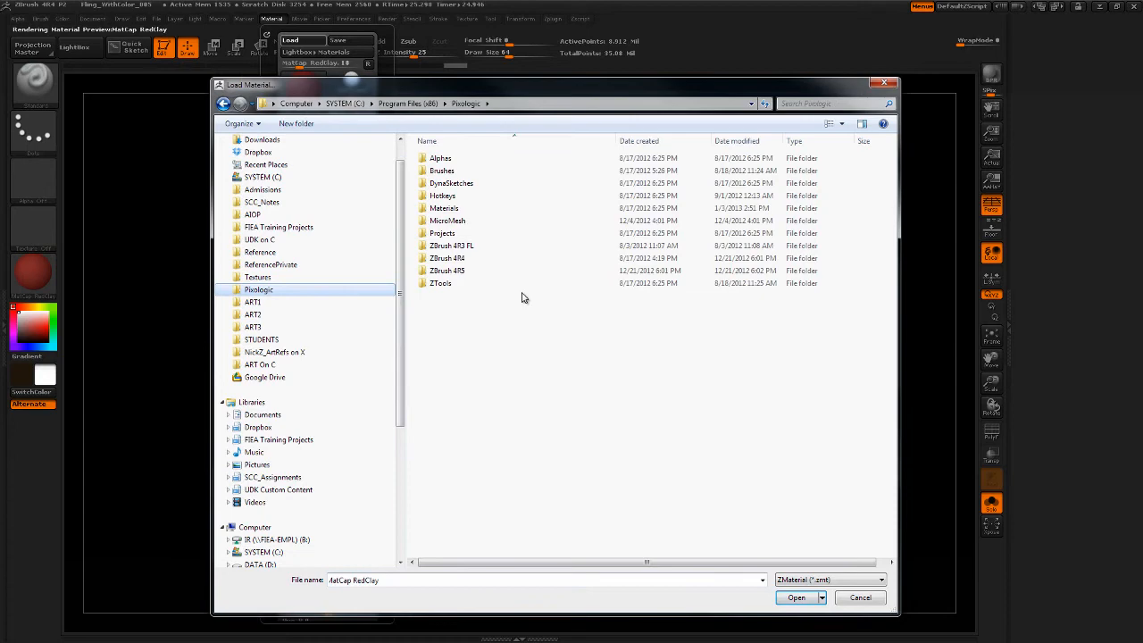
double_click(477, 213)
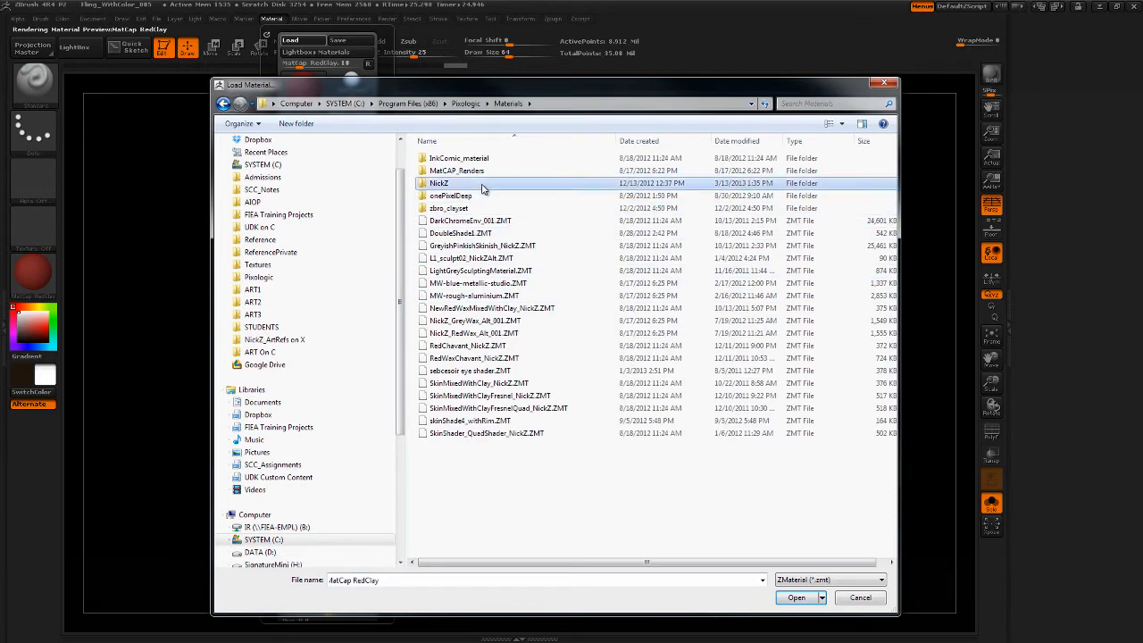
double_click(482, 183)
left_click_drag(891, 250, 891, 308)
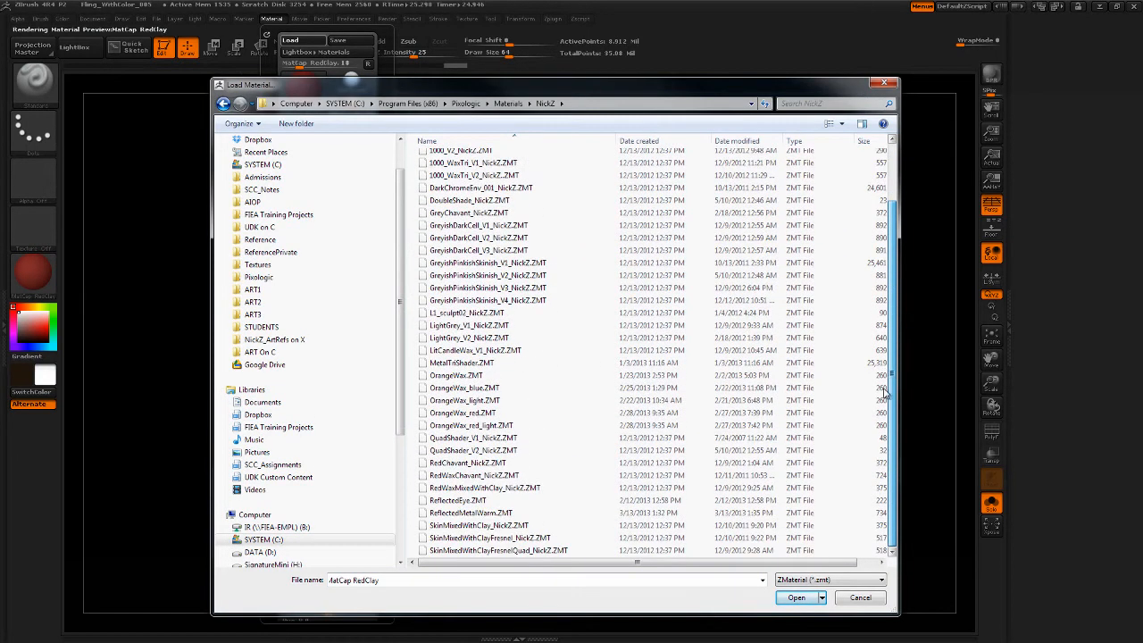
left_click(478, 514)
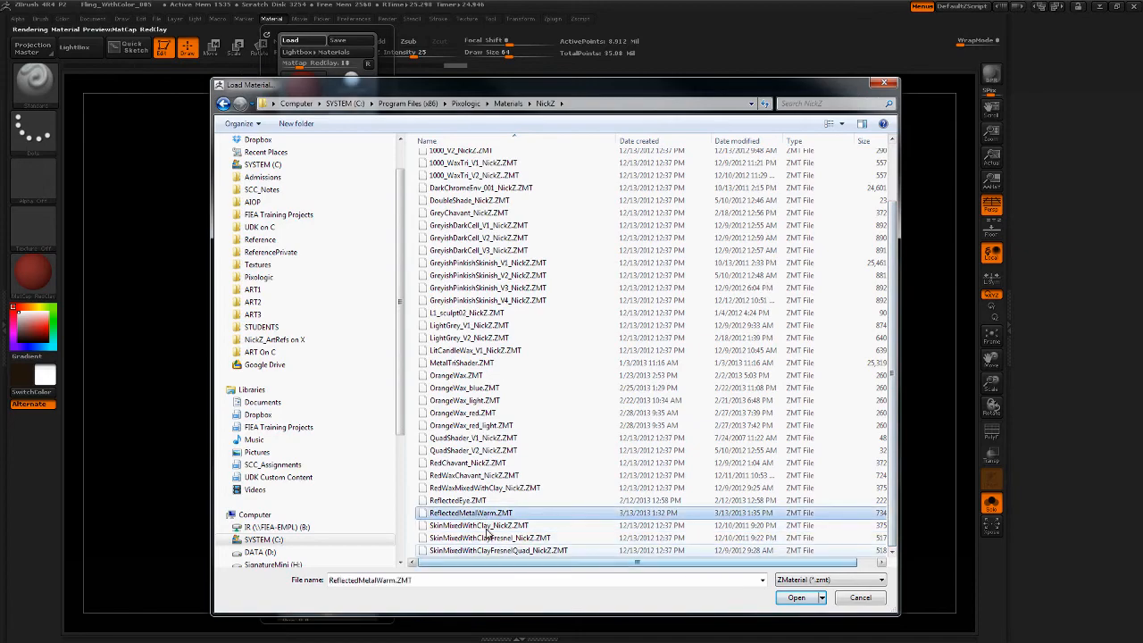
left_click(796, 598)
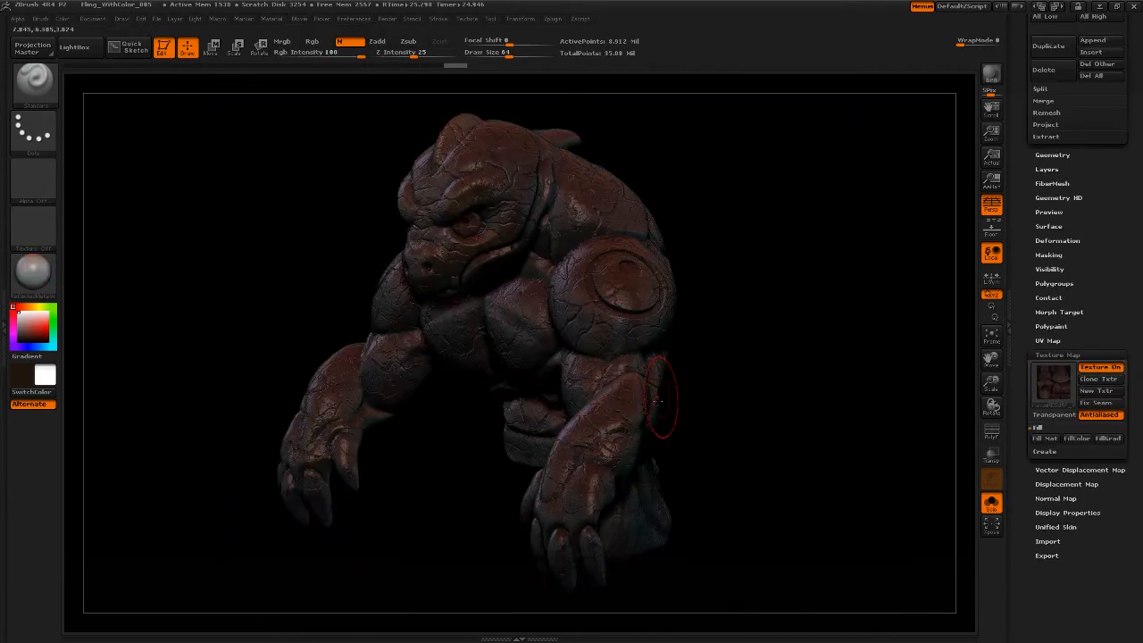
left_click(43, 281)
left_click(51, 284)
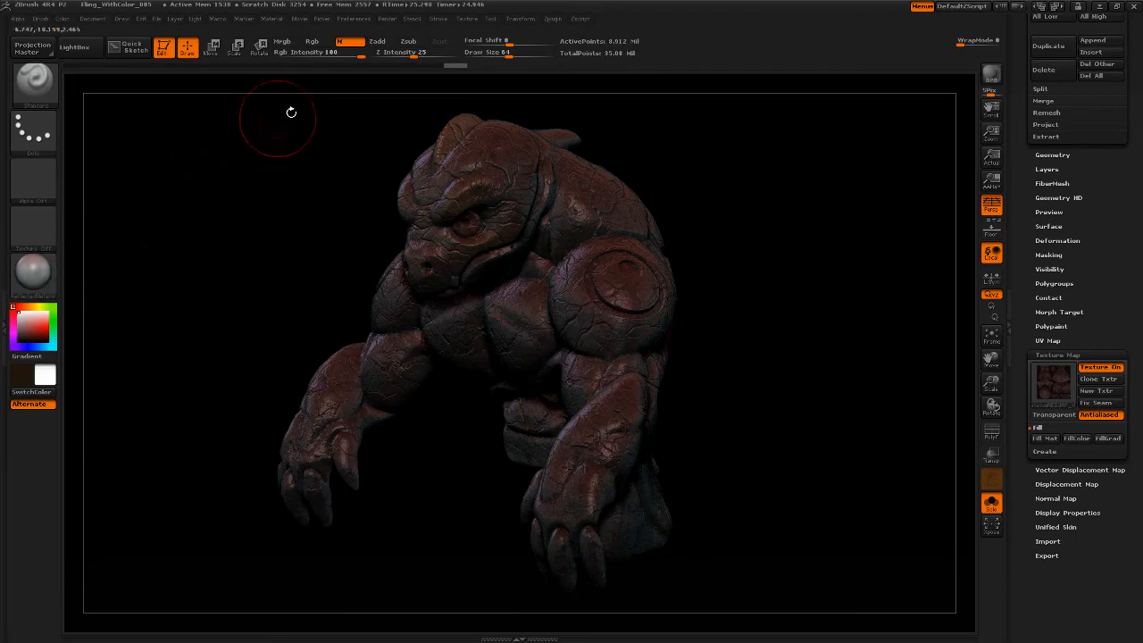
Step: Browse the ZBrush 4R4 ZMaterials folder and the ZStartup Materials folder for loadable material files
left_click(275, 20)
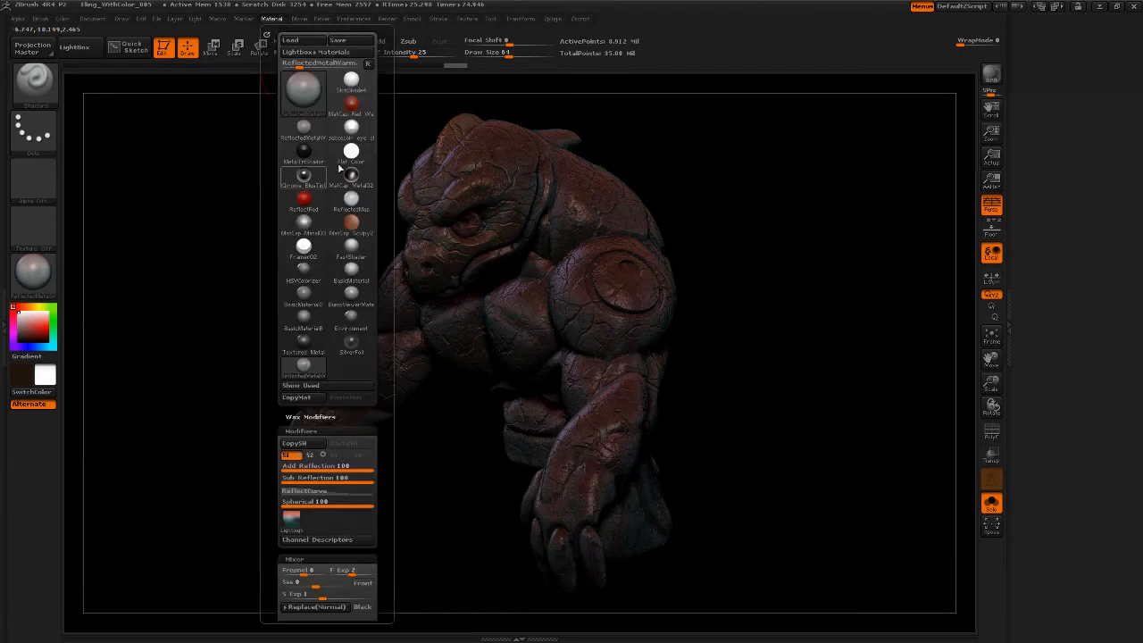
left_click(315, 41)
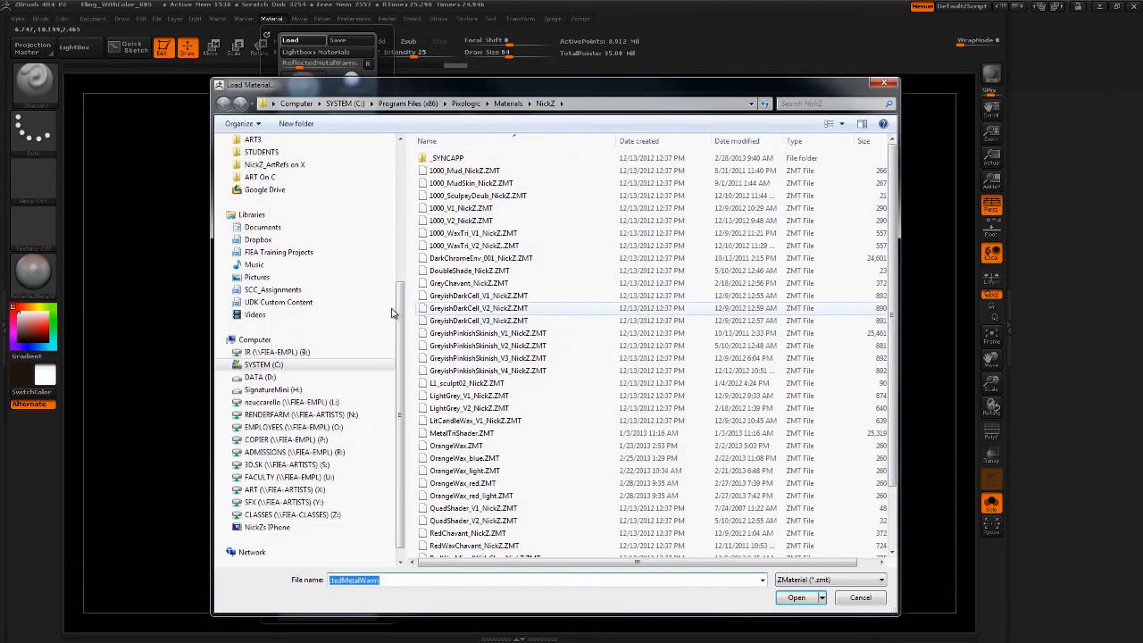
left_click_drag(399, 312, 399, 199)
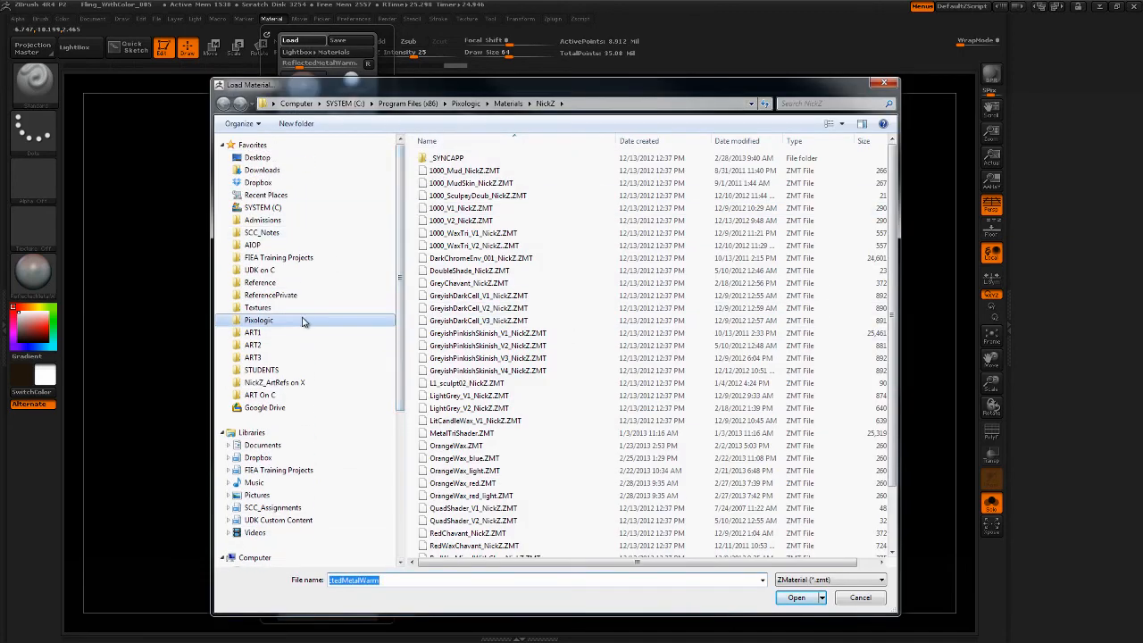
left_click(303, 320)
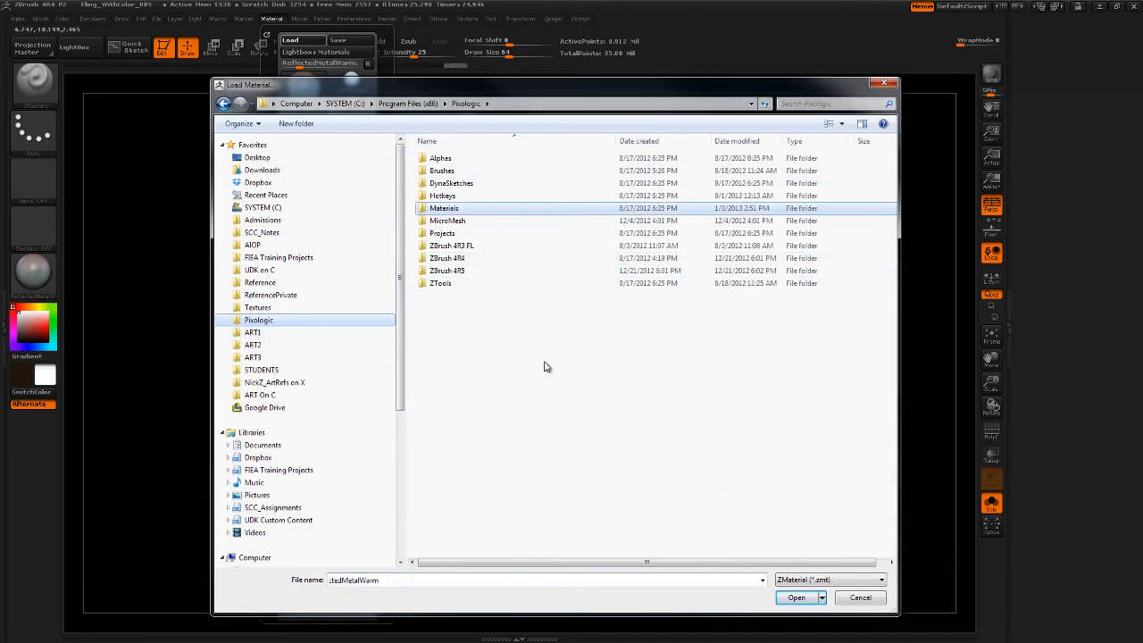
double_click(489, 263)
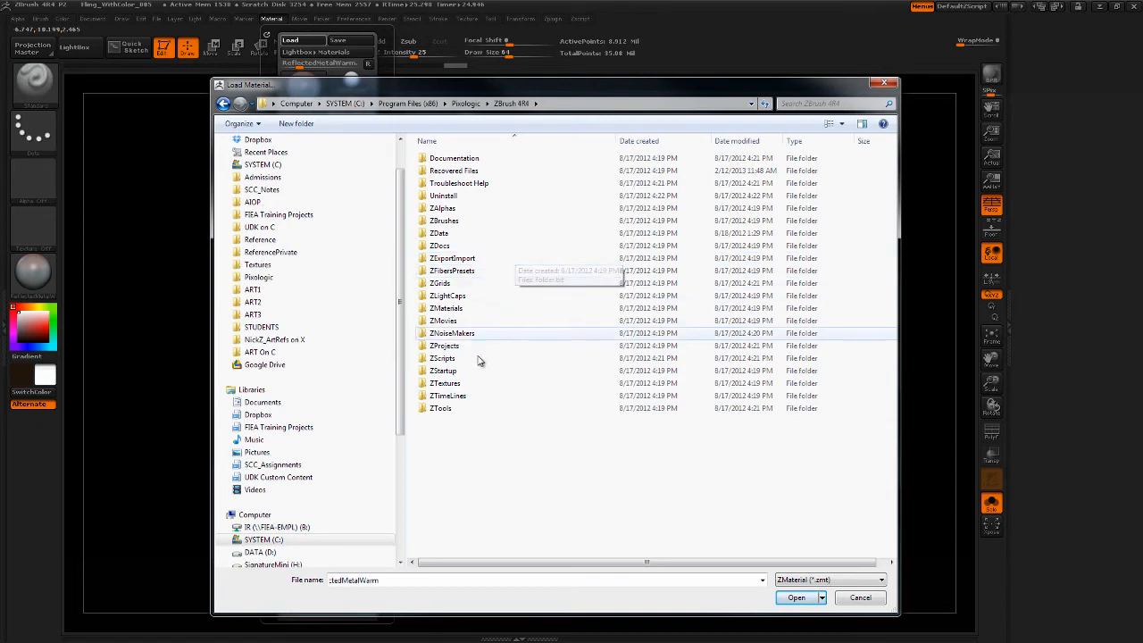
double_click(482, 309)
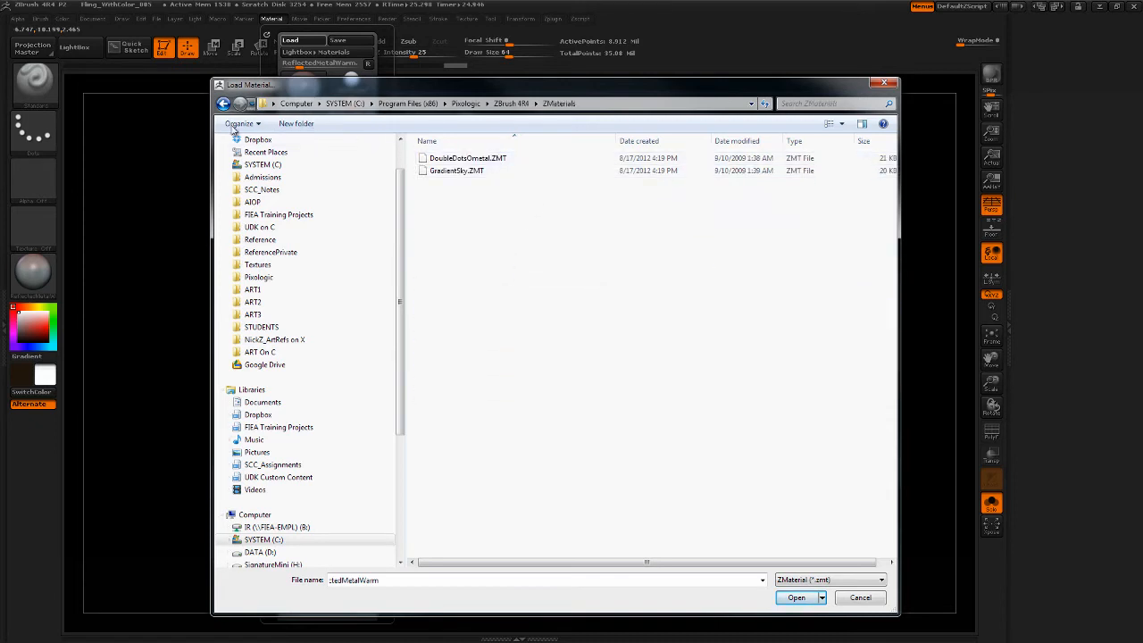
left_click(224, 103)
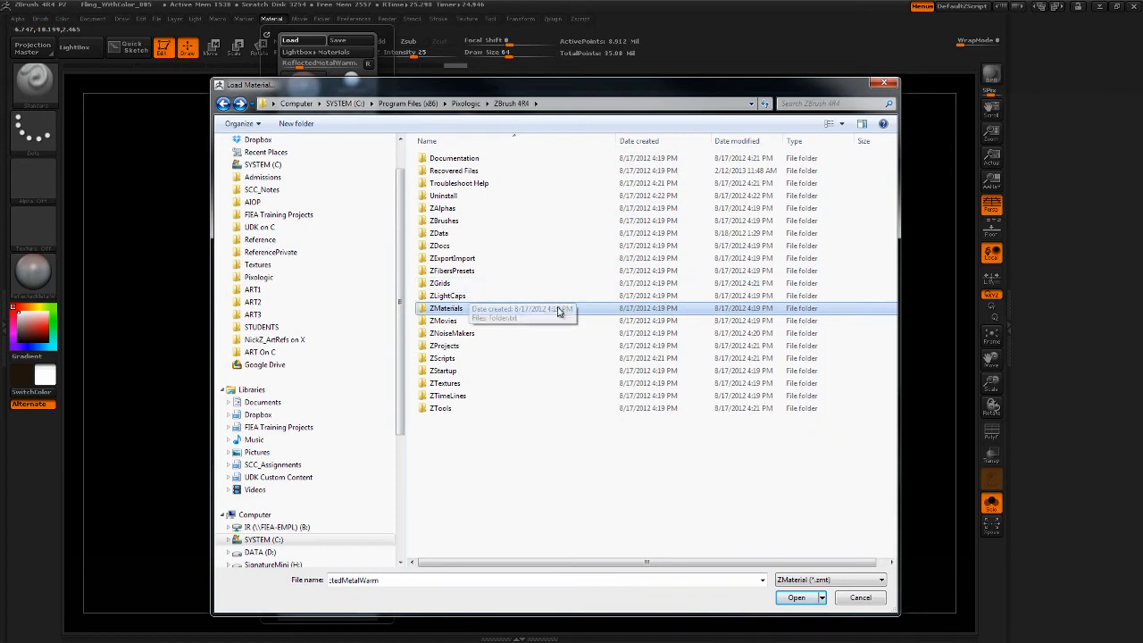
left_click(477, 371)
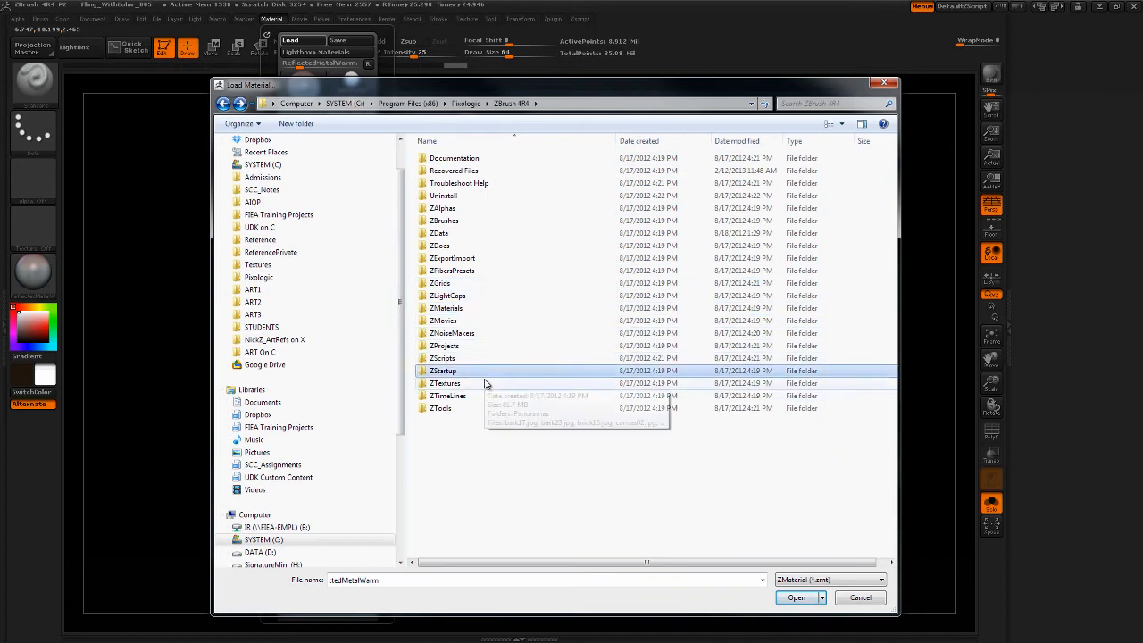
double_click(491, 374)
double_click(482, 250)
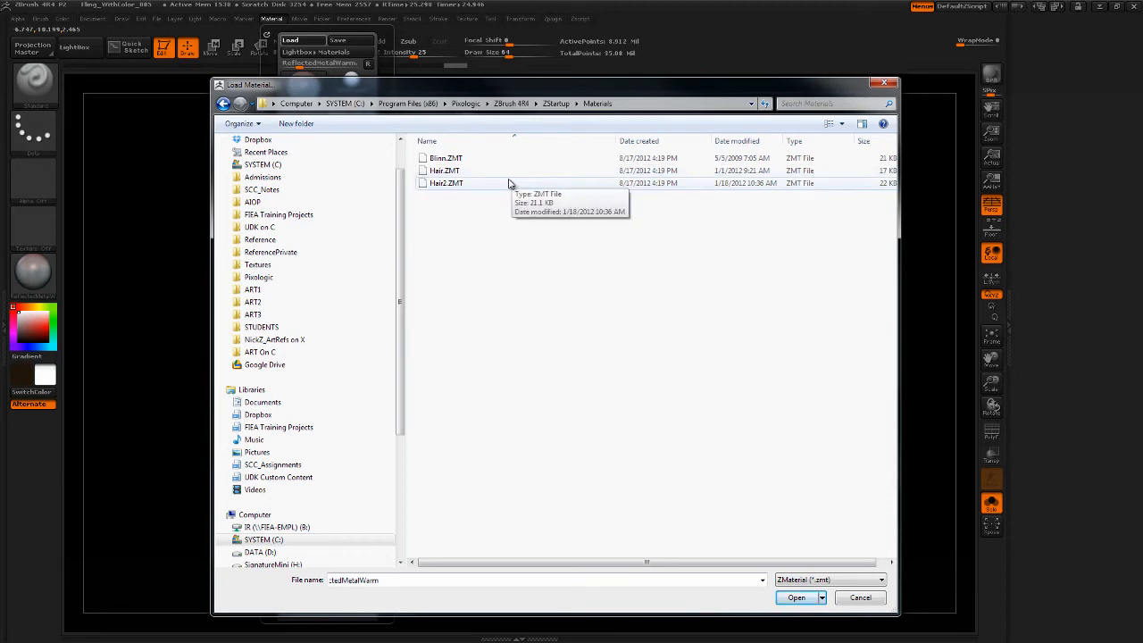
Step: Examine the default MatCap material files in the ZBrush 4R4 ZData Materials folder
left_click(554, 104)
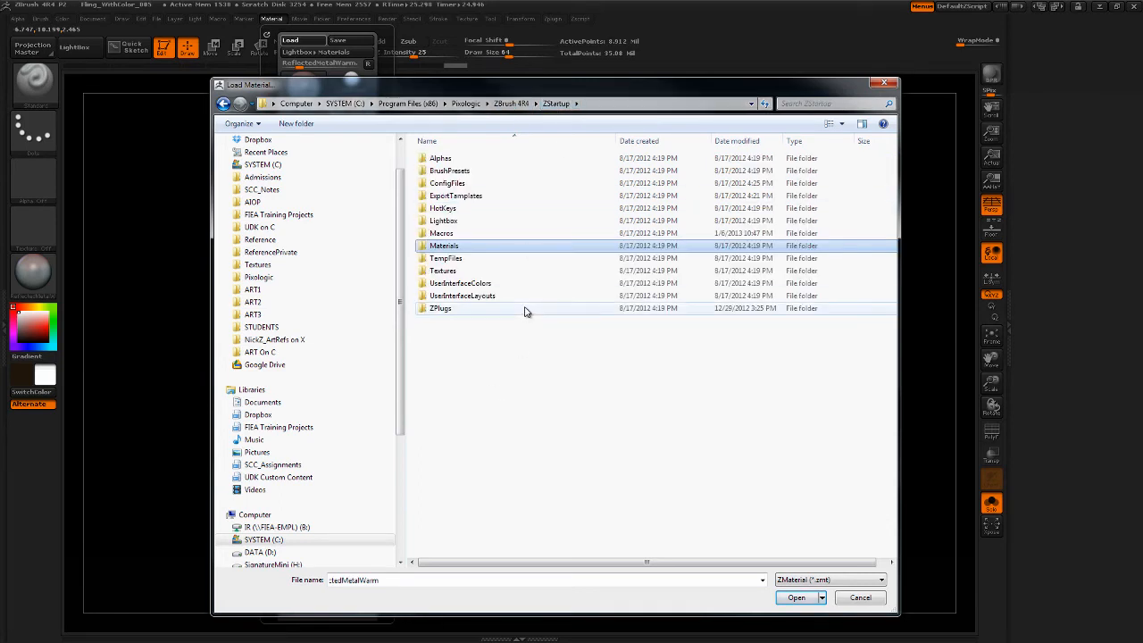
left_click(511, 103)
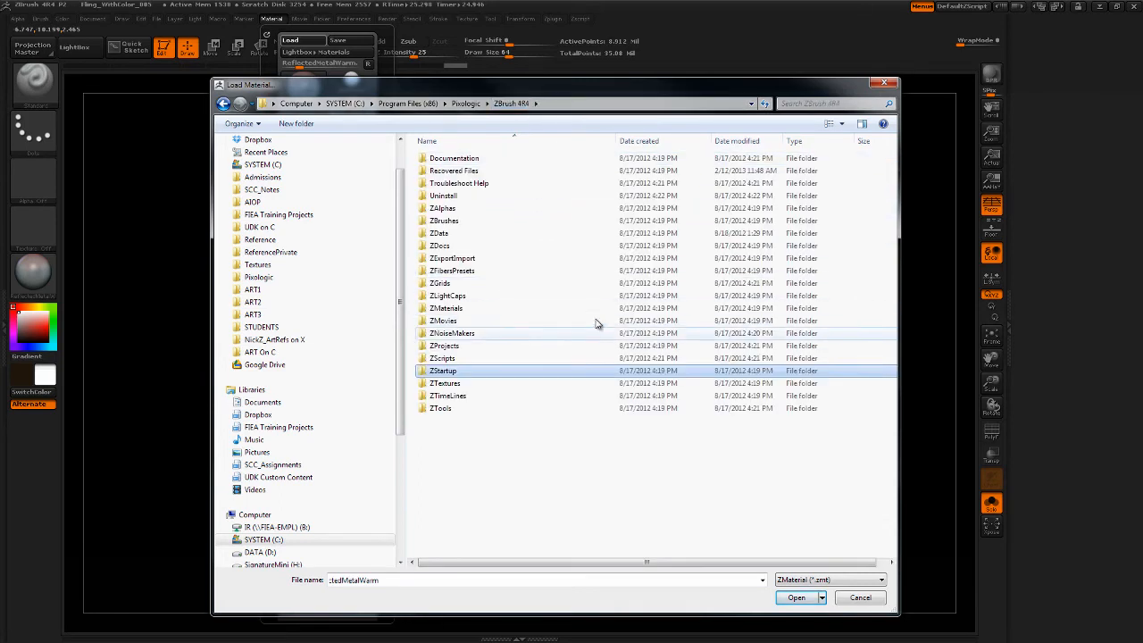
left_click(459, 234)
double_click(458, 234)
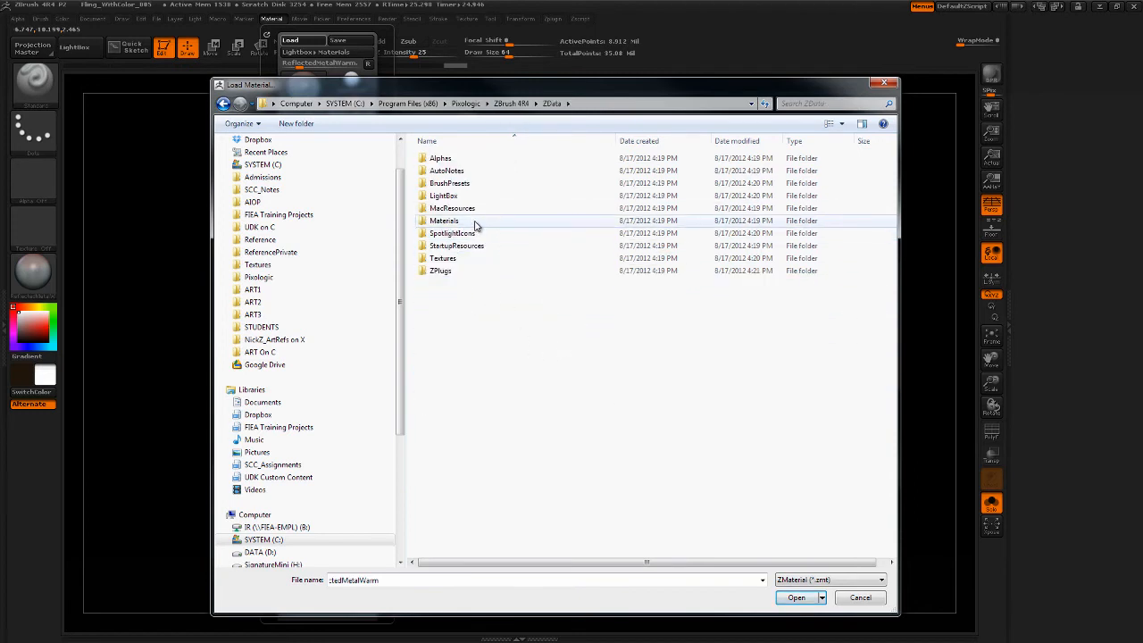
double_click(478, 223)
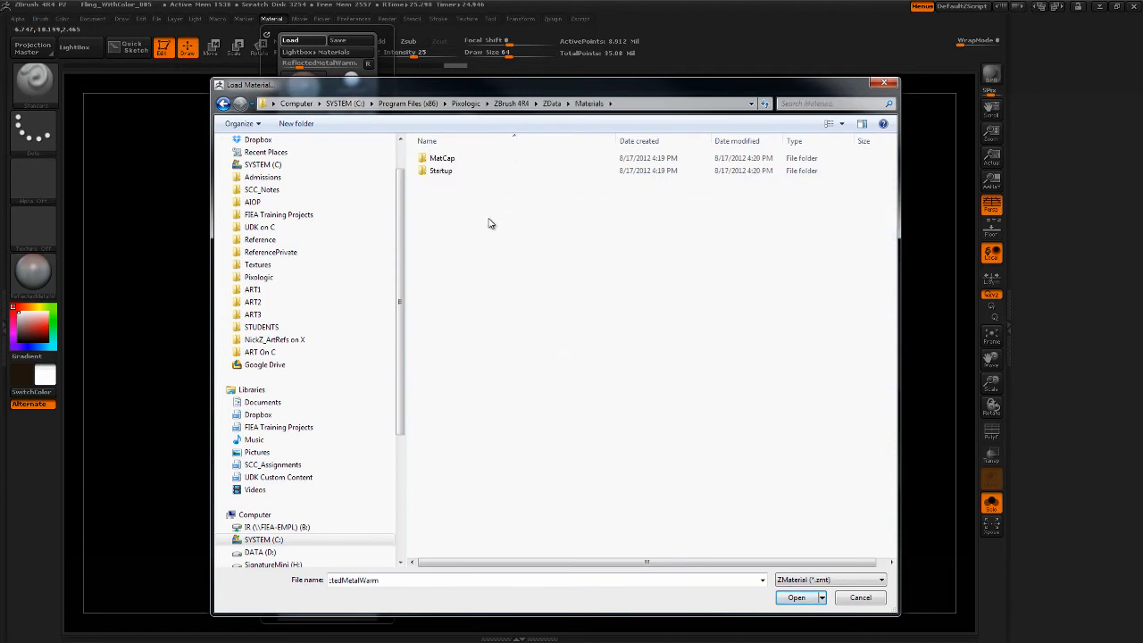
double_click(464, 161)
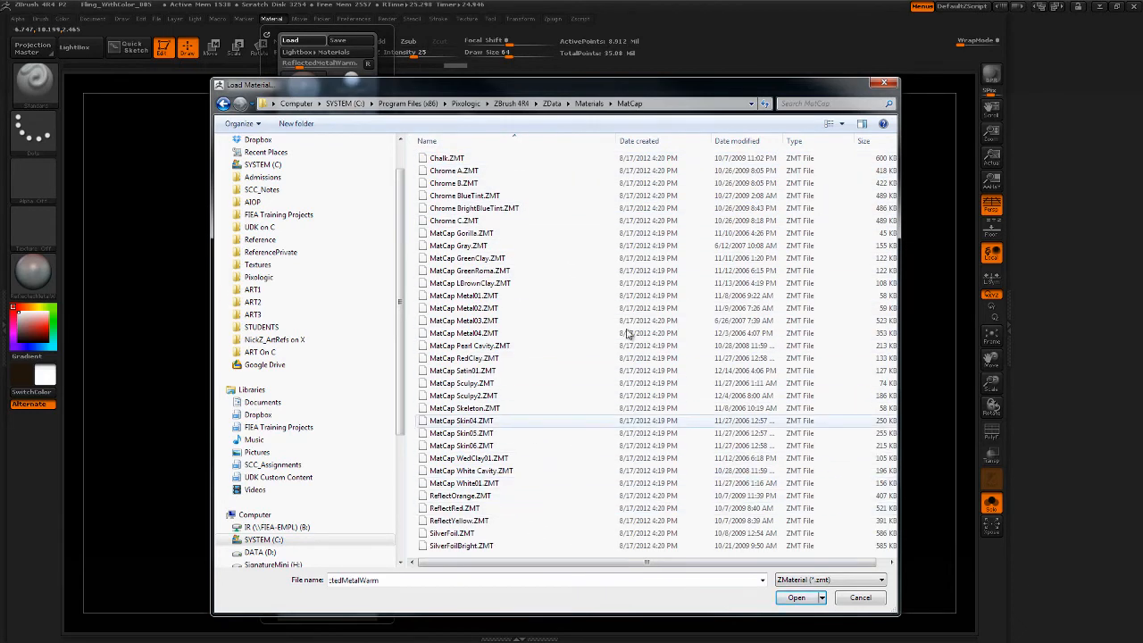
Step: Load the default ReflectedMap.ZMT from the Startup subfolder of the ZData Materials folder
left_click(225, 104)
left_click(464, 174)
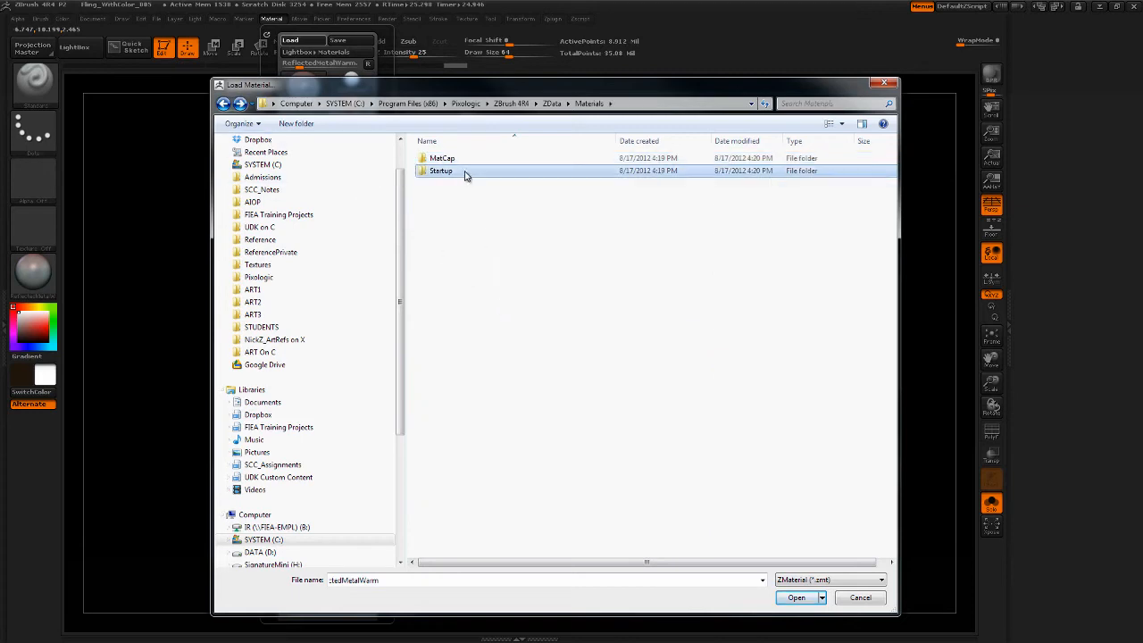
double_click(518, 178)
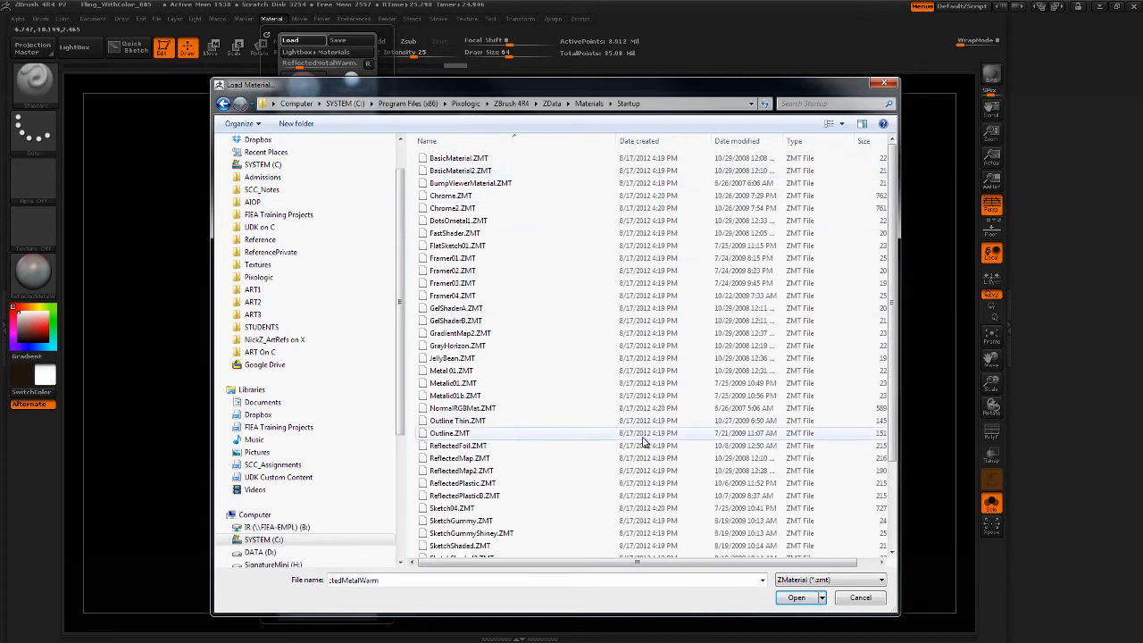
left_click_drag(891, 243, 879, 385)
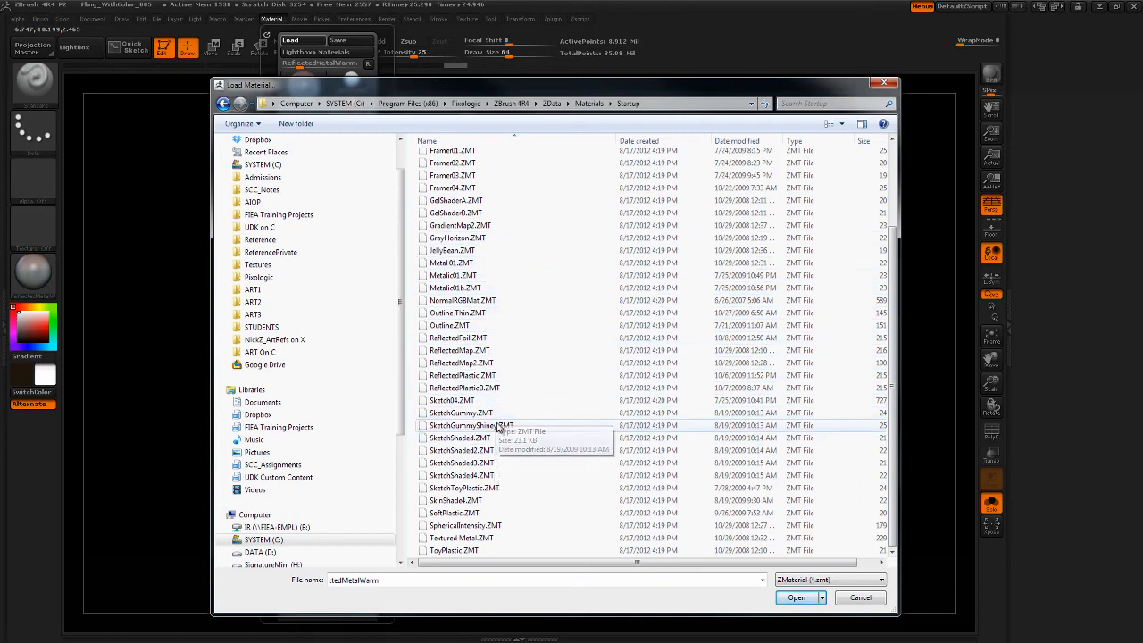
left_click(500, 357)
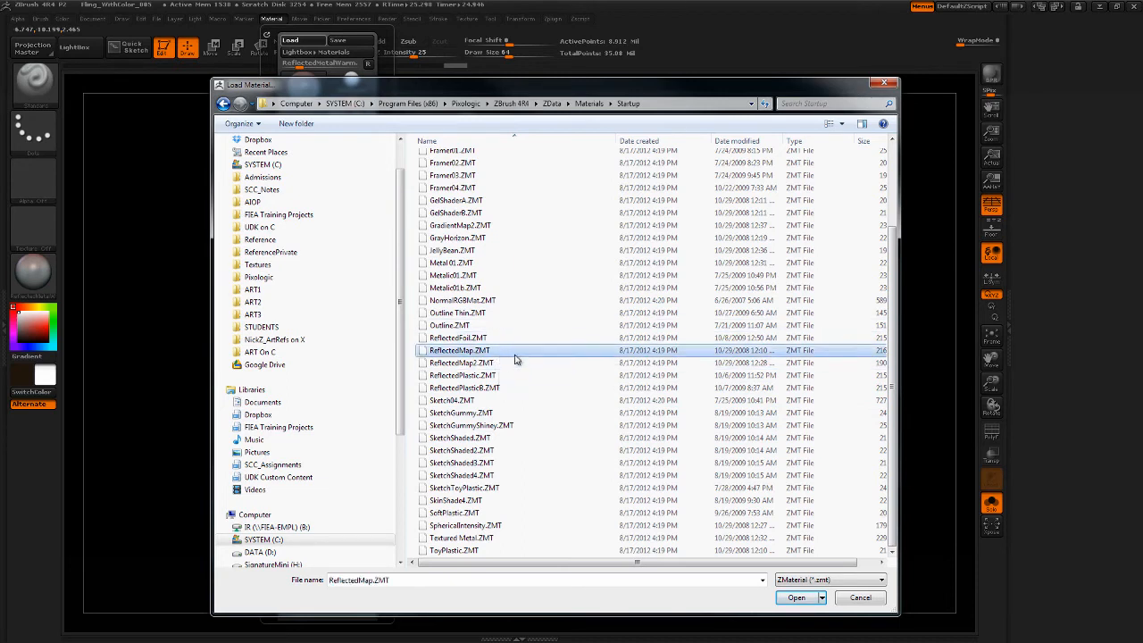
left_click(797, 597)
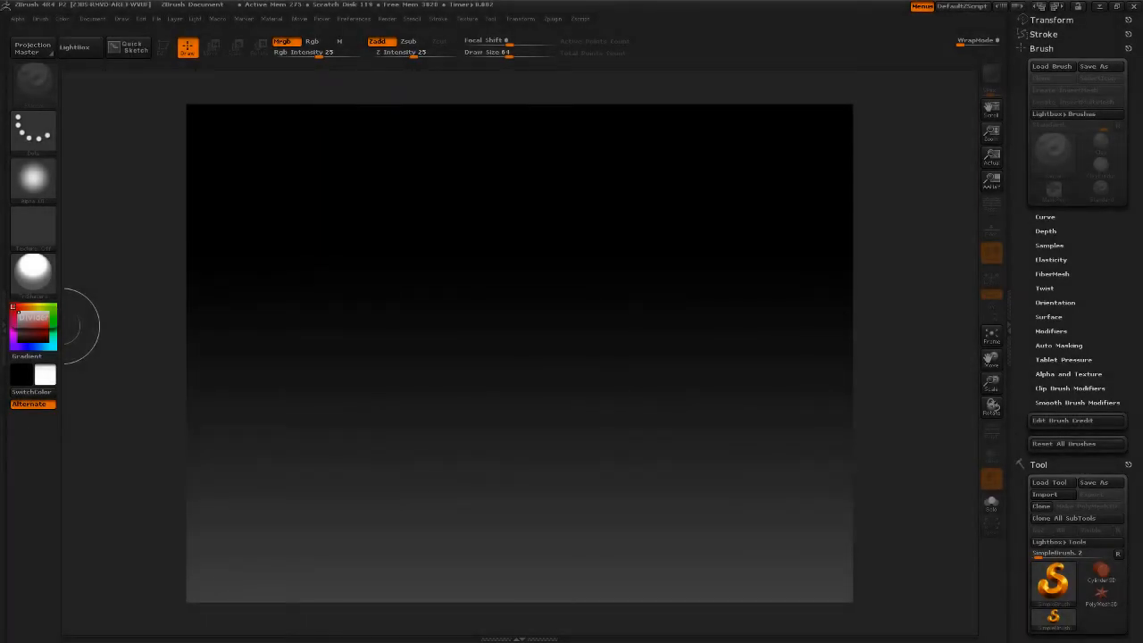
Step: Examine the TriShaders material and its neighbouring multi-shader materials among the Standard Materials
left_click(43, 277)
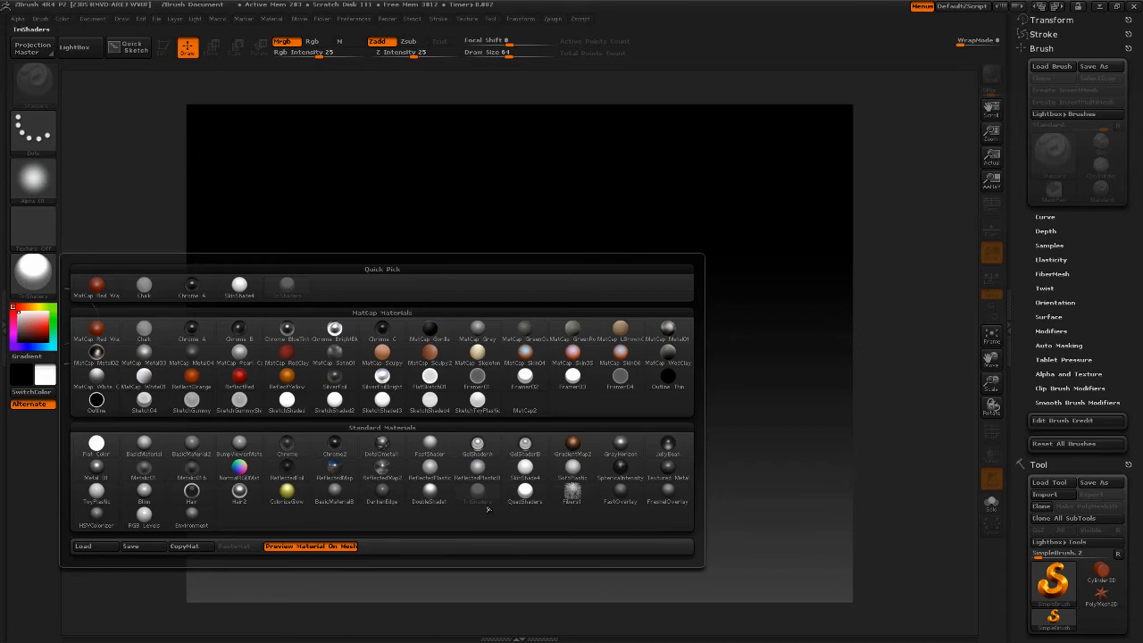
mouse_move(490, 506)
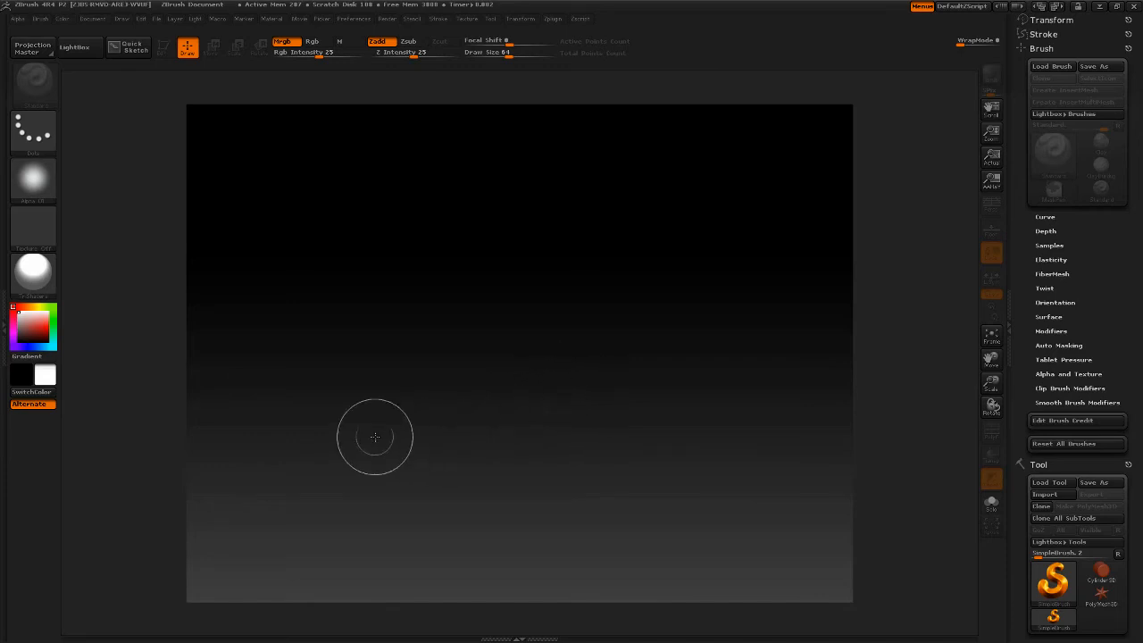
left_click(33, 272)
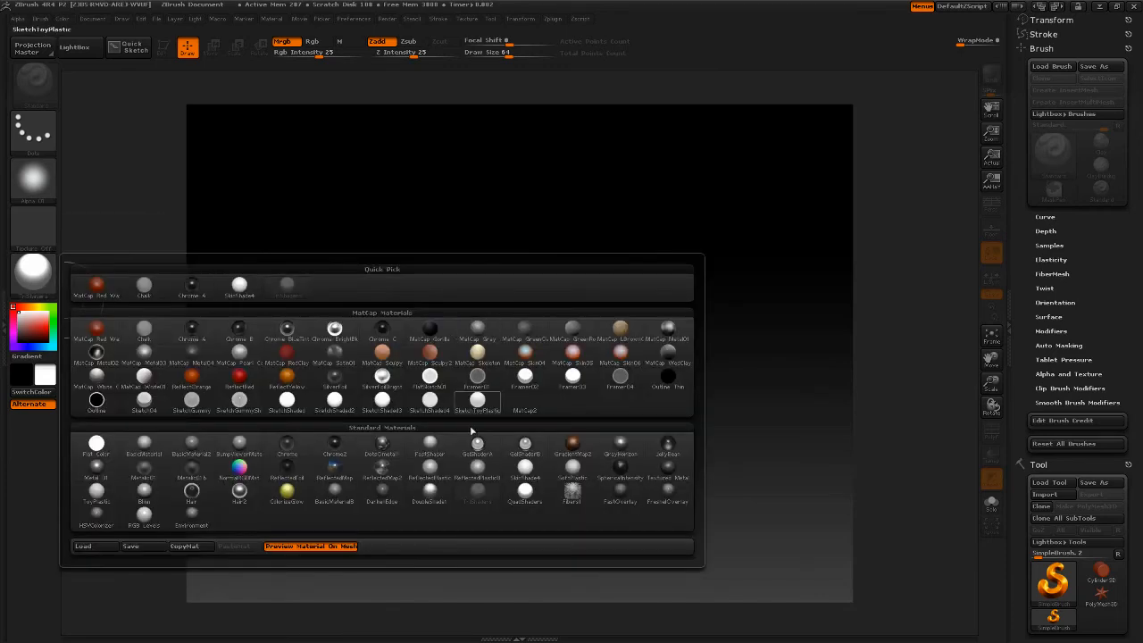
mouse_move(433, 502)
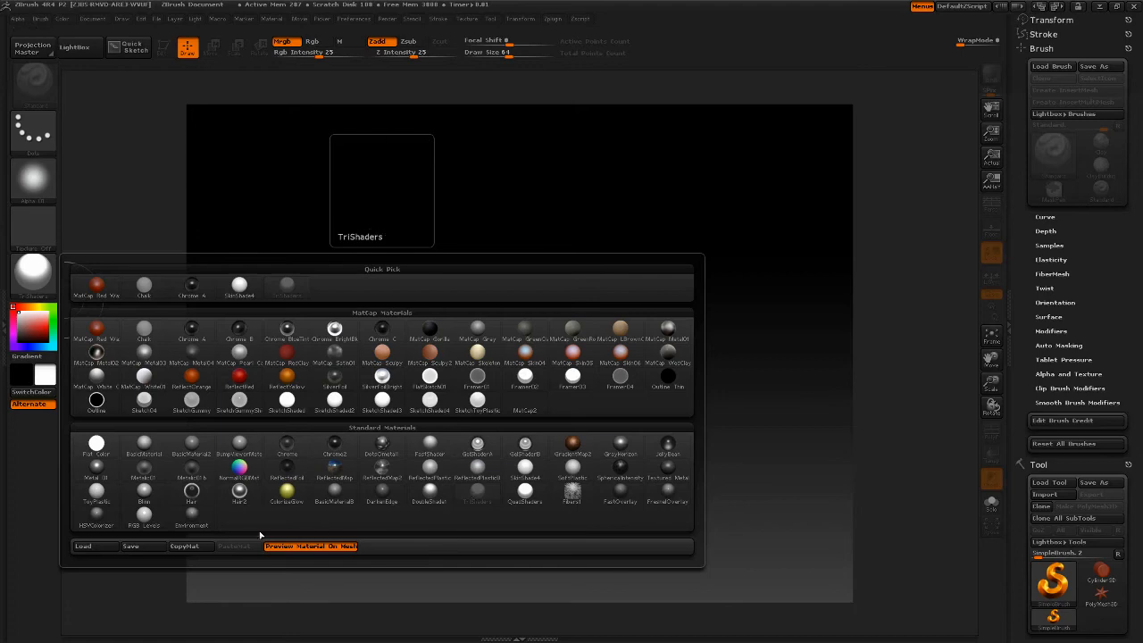
Step: Save the TriShaders material as TriShaders.zmt in the artist's personal subfolder of the Pixologic Materials folder
left_click(162, 549)
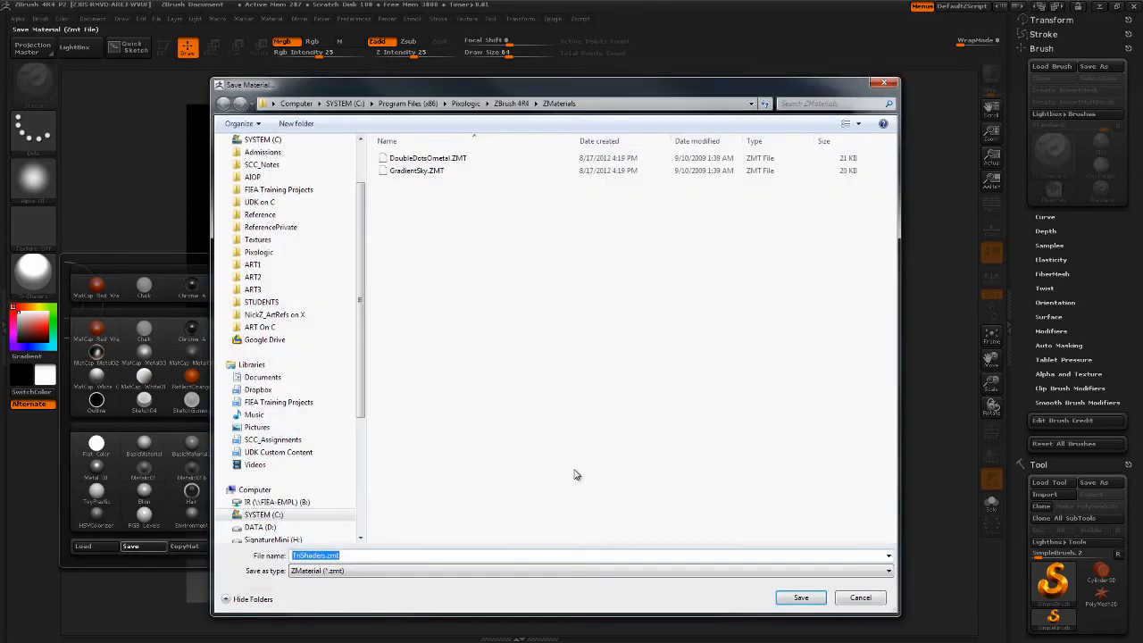
scroll(377, 353, "up", 2)
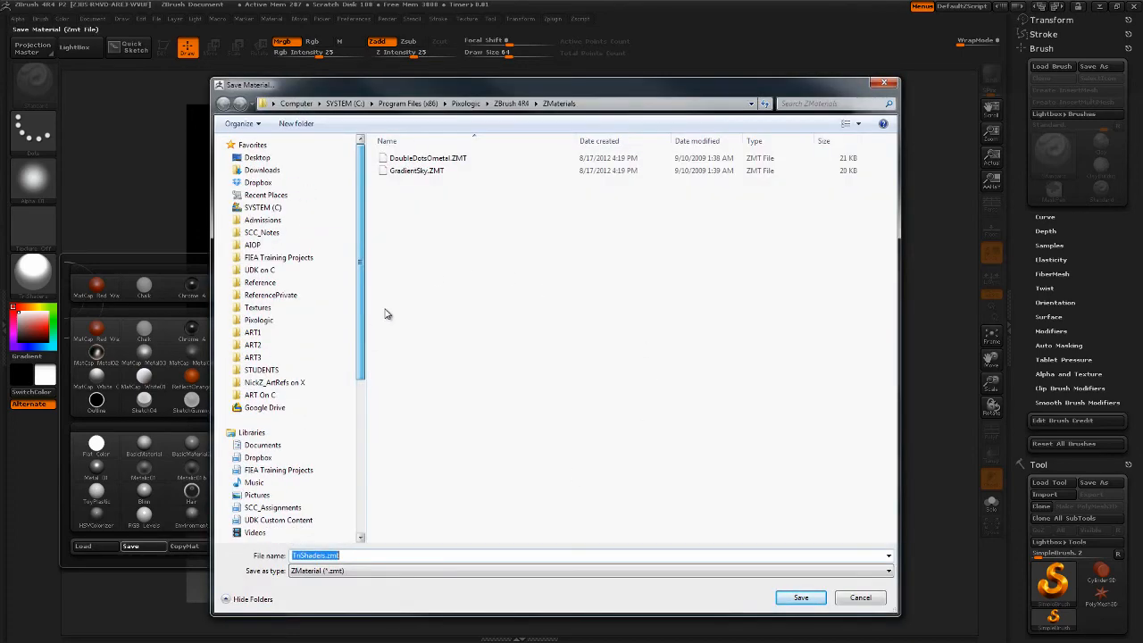
left_click(290, 324)
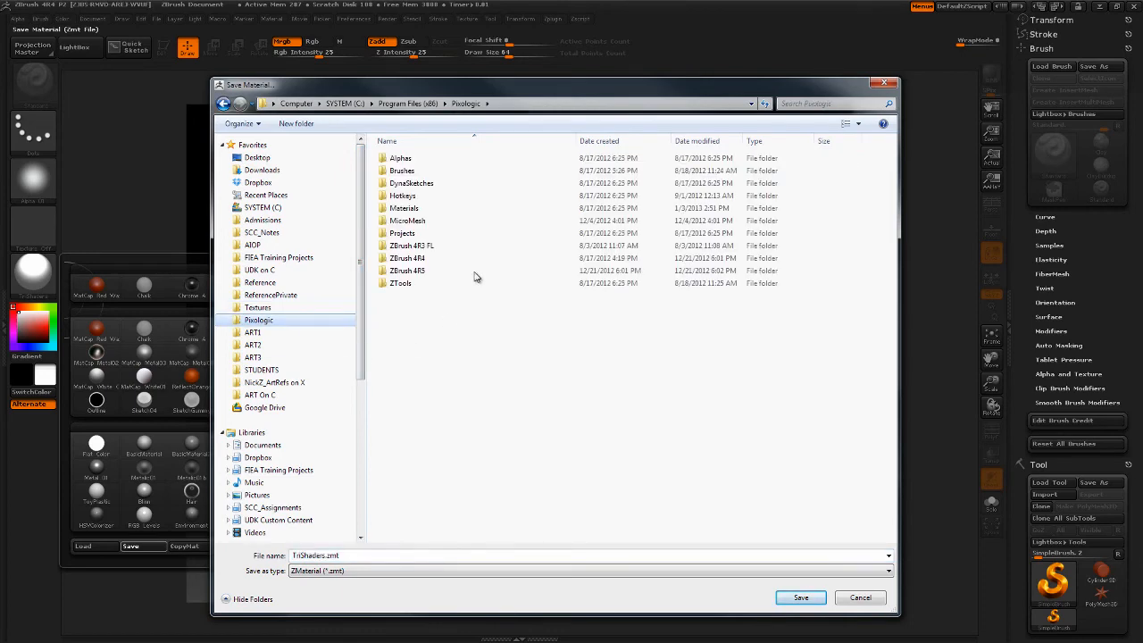
double_click(403, 208)
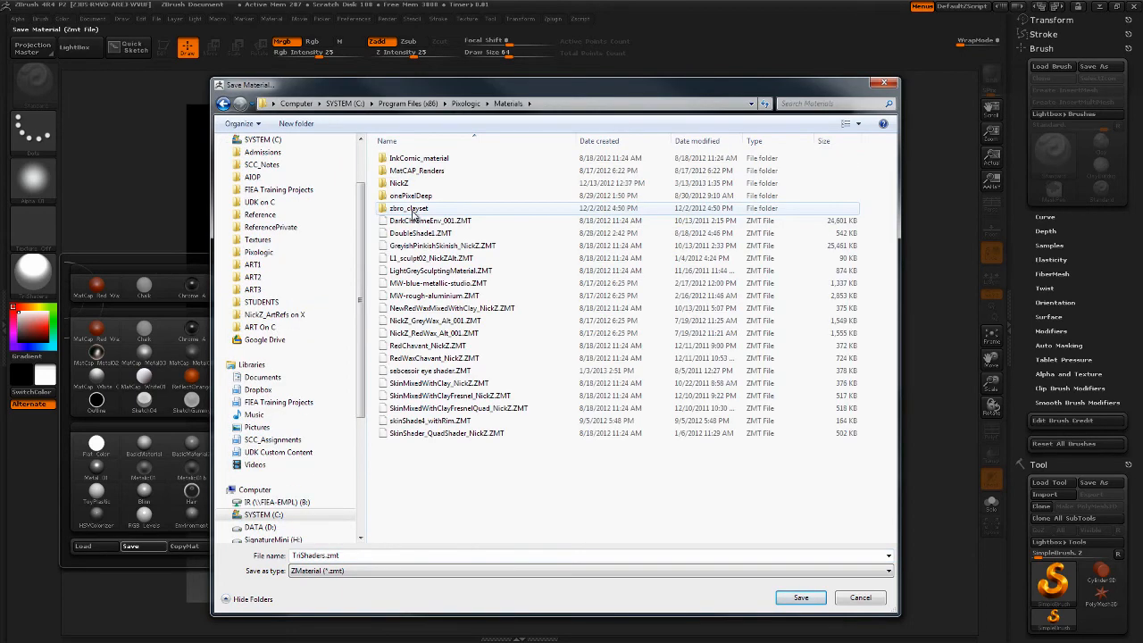
left_click(409, 104)
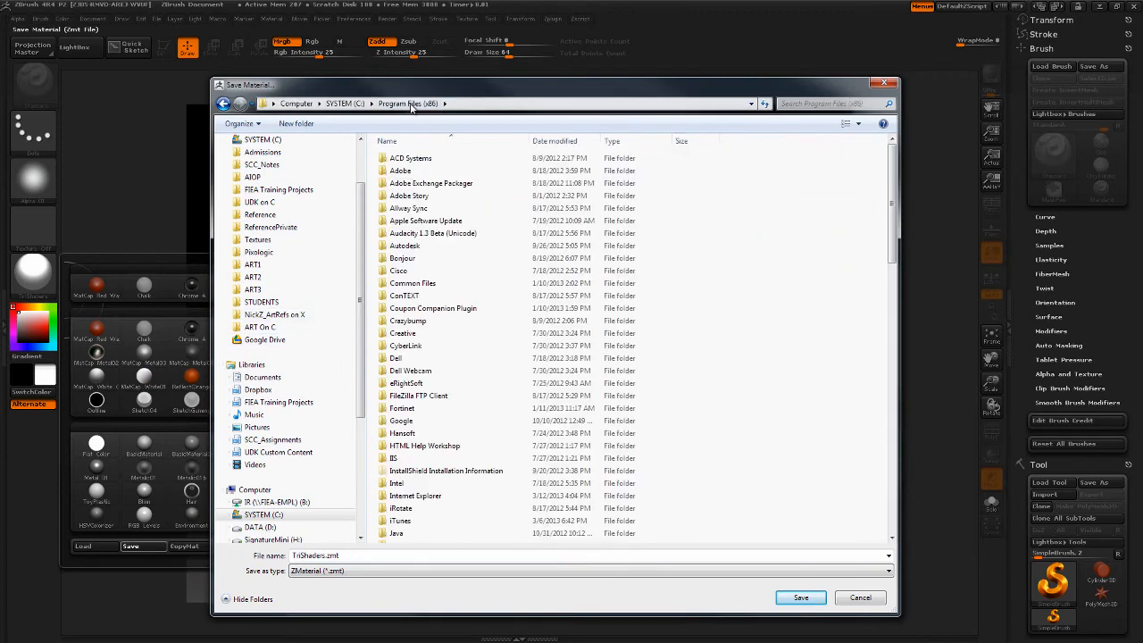
left_click(259, 252)
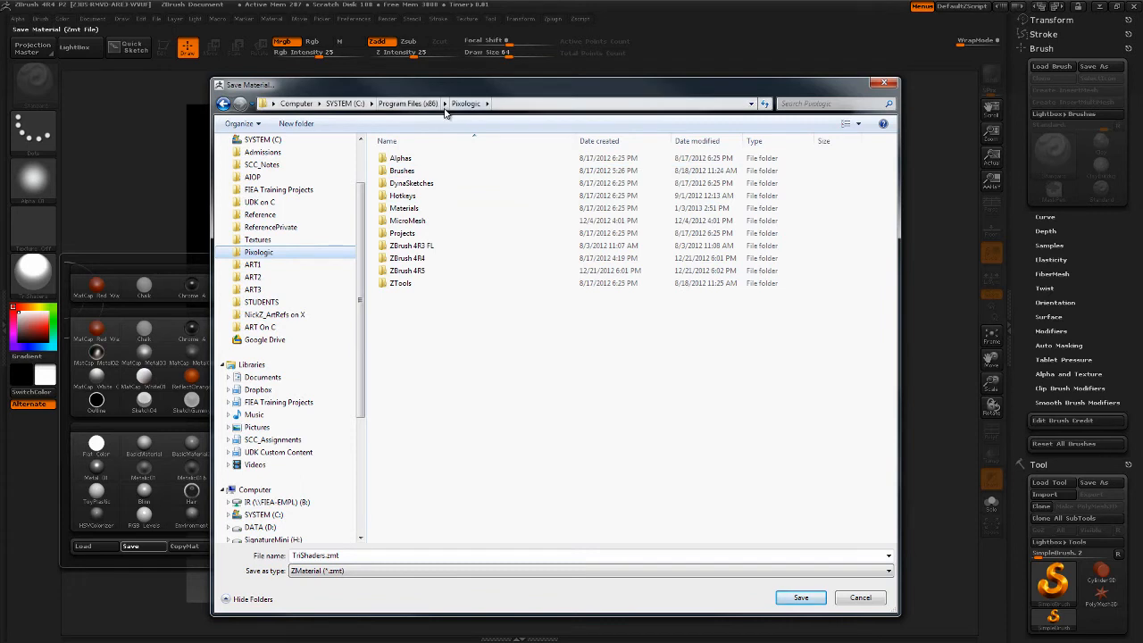
double_click(433, 214)
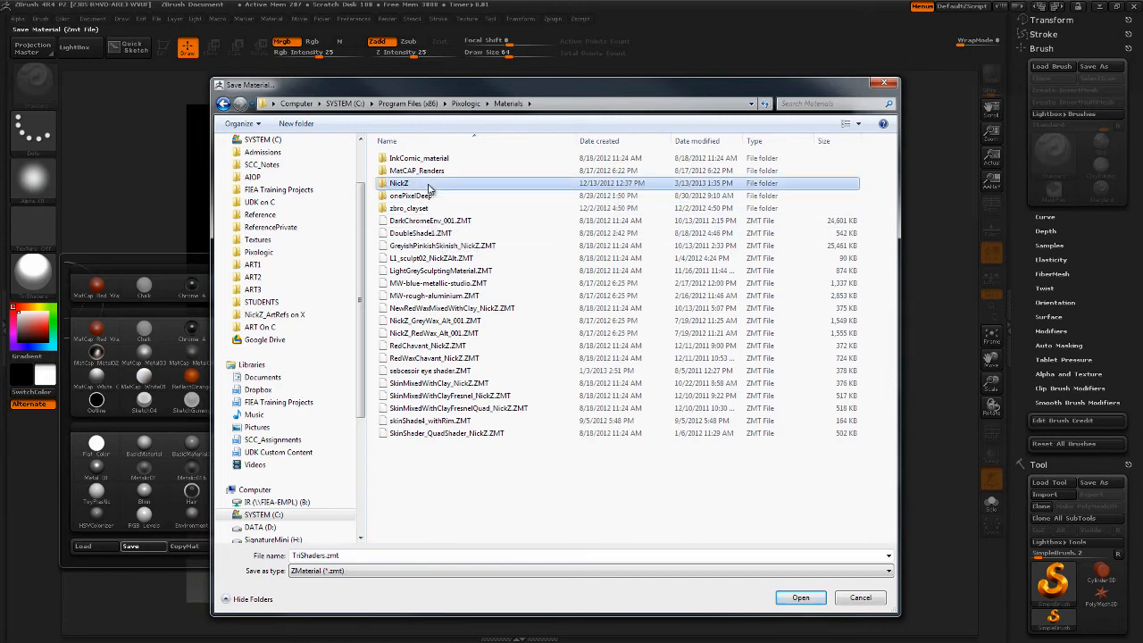
double_click(429, 188)
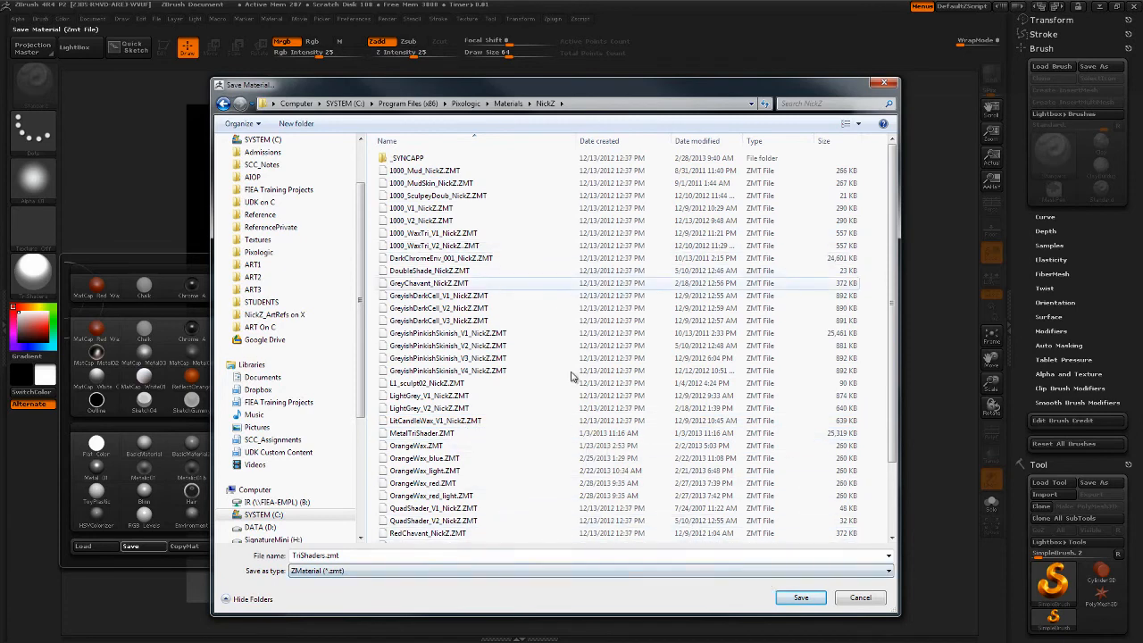
left_click(790, 597)
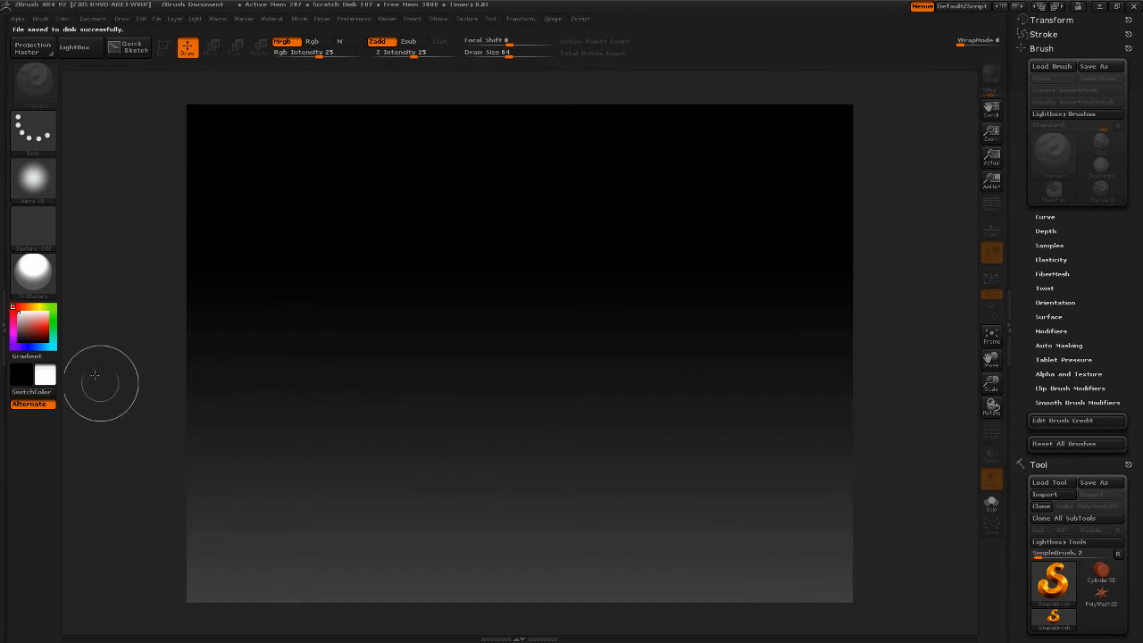
Step: Select the QuadShaders material and save it as QuadShaders.zmt in the same personal materials folder
left_click(34, 271)
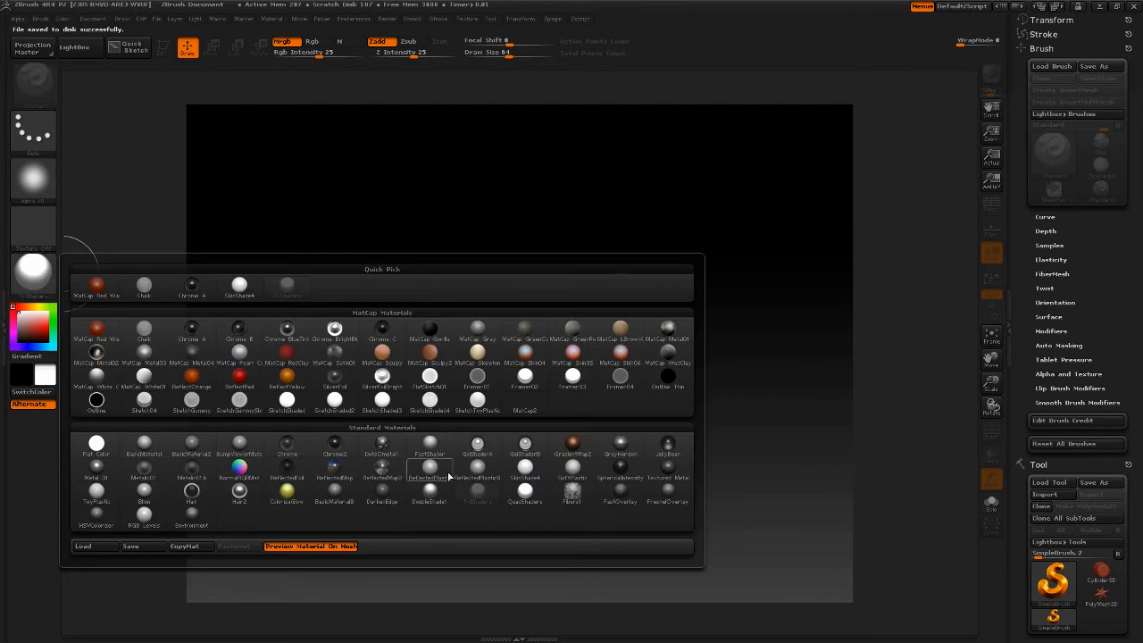
left_click(526, 490)
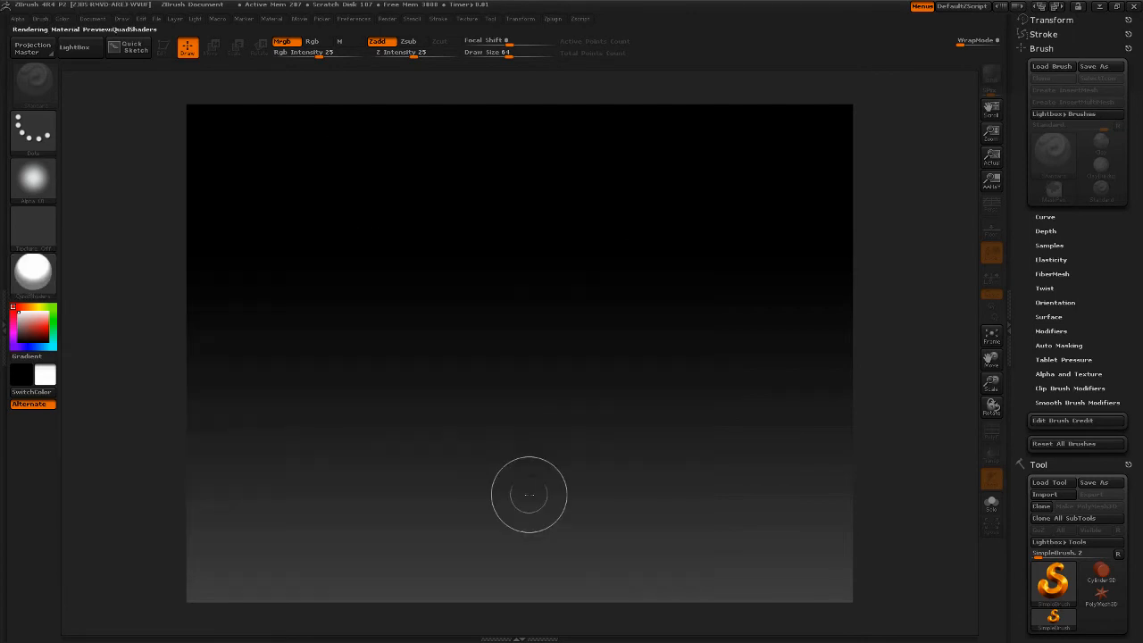
left_click(31, 276)
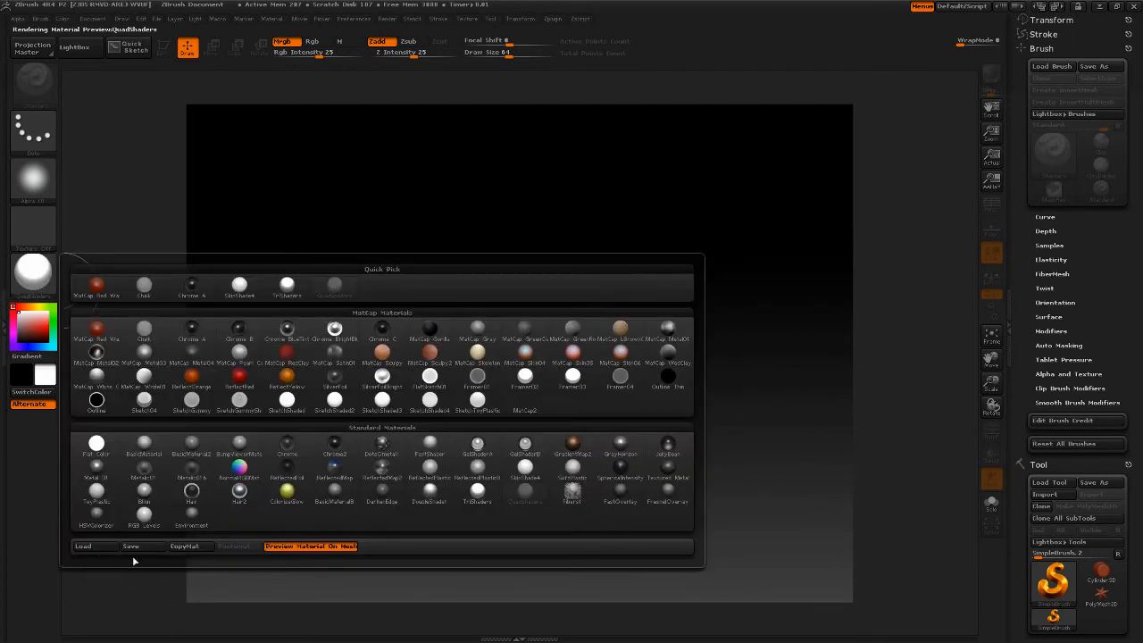
left_click(133, 547)
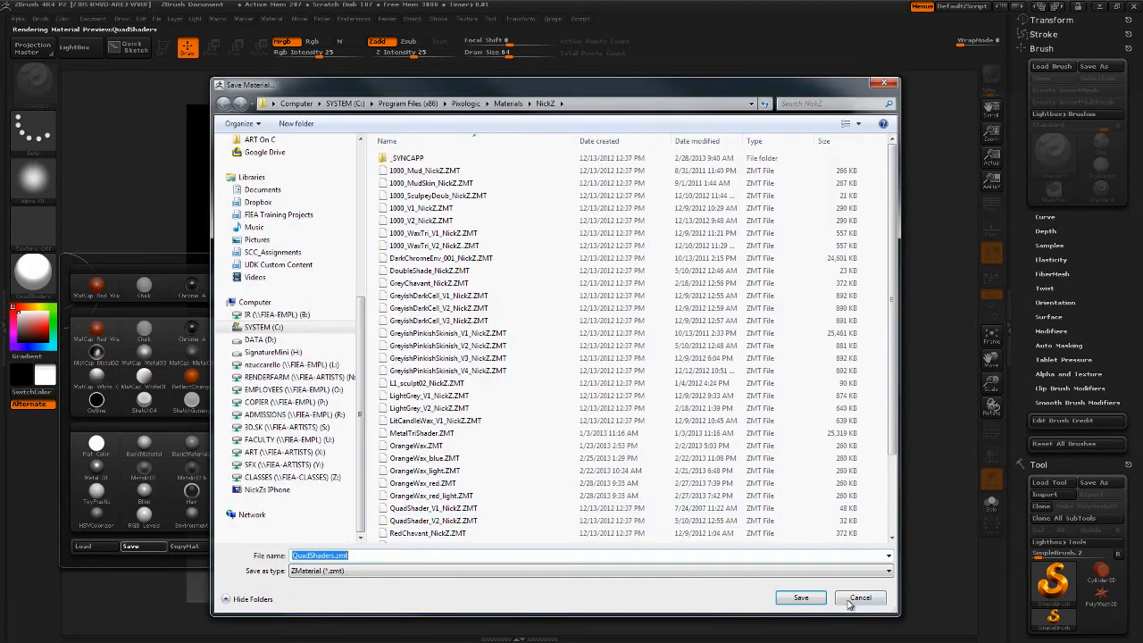
left_click(813, 601)
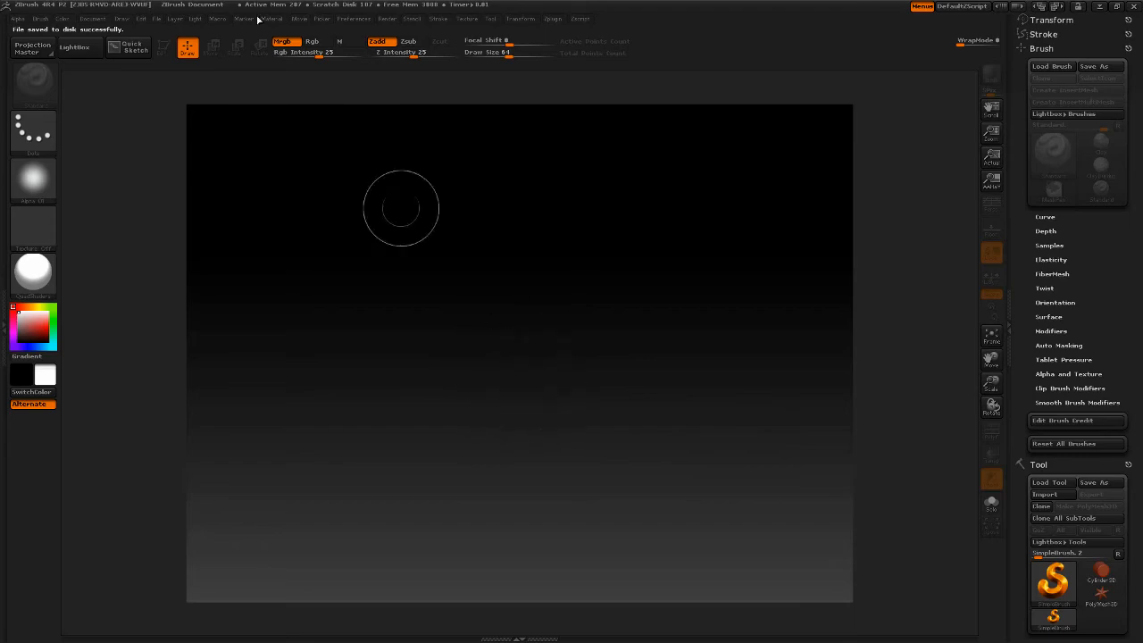
Step: Open the project Fling_WithColor_006.ZPR from the ZBrush_Projectfiles folder of ZBrush_L1_Class_003_Polypainting in the FIEA training projects
left_click(174, 19)
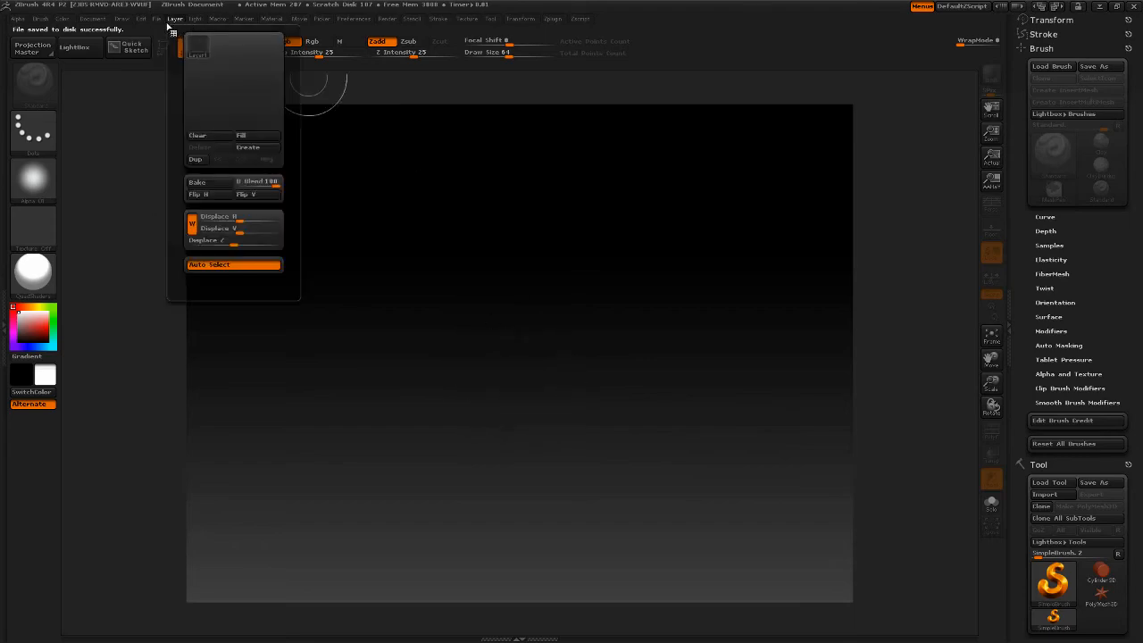
left_click(156, 18)
key("ctrl+o")
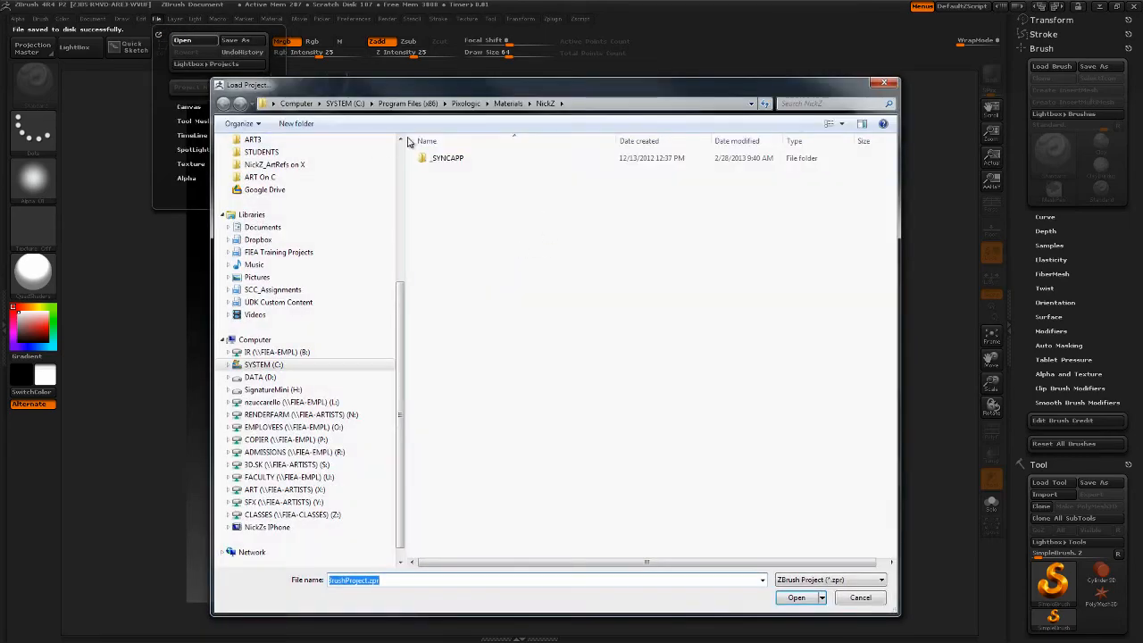
left_click_drag(396, 346, 408, 252)
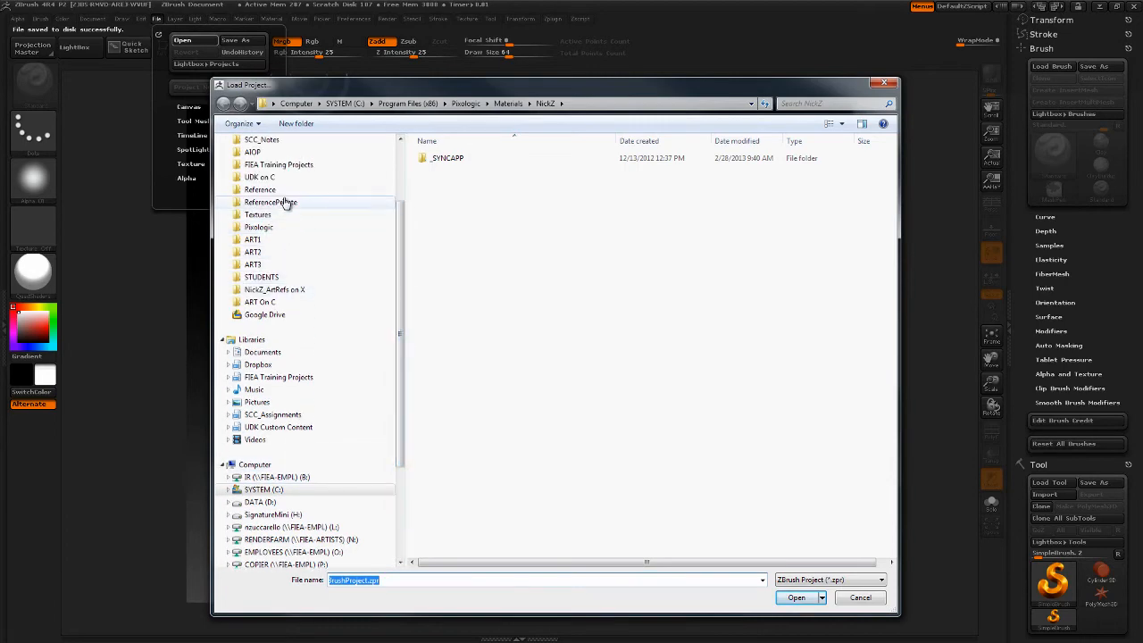
left_click(278, 164)
left_click(490, 433)
scroll(509, 434, "down", 6)
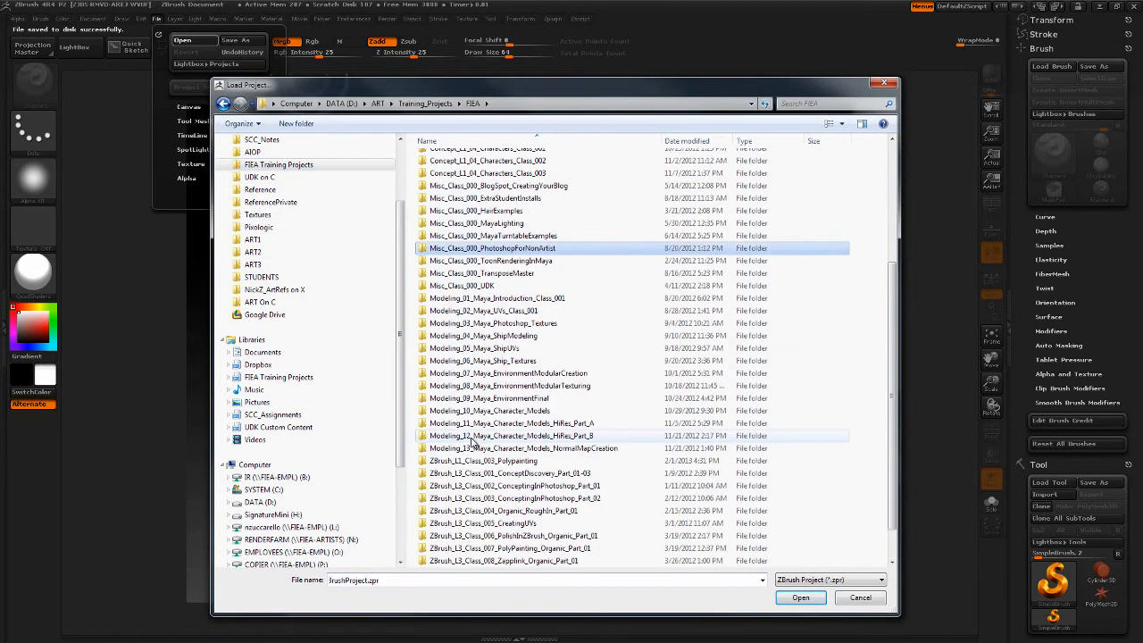
double_click(515, 427)
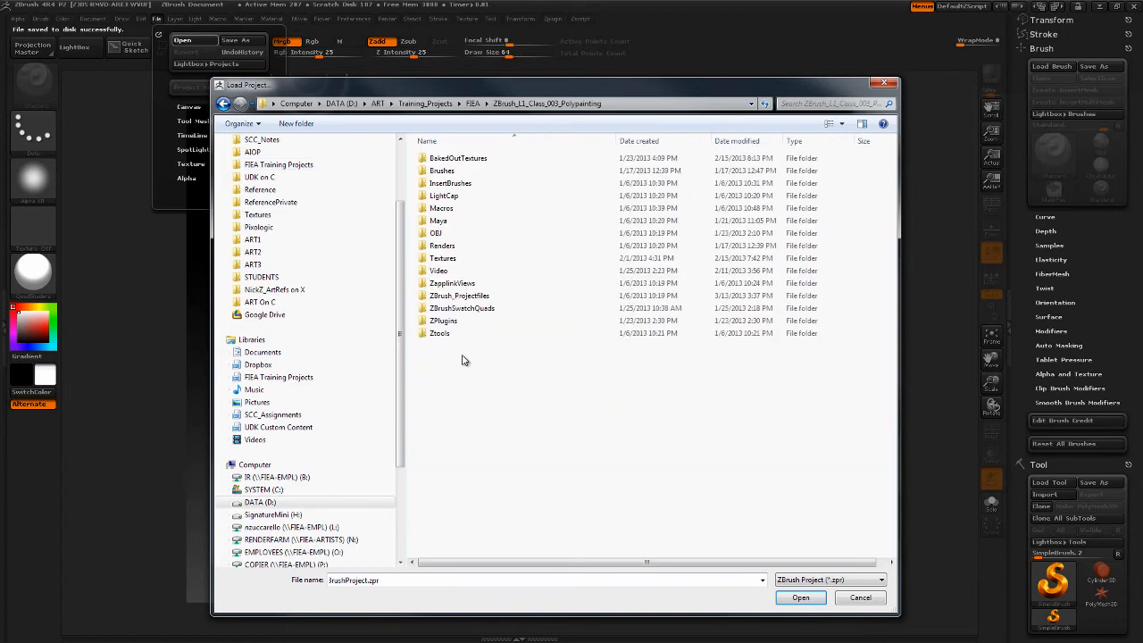
double_click(464, 296)
left_click(487, 248)
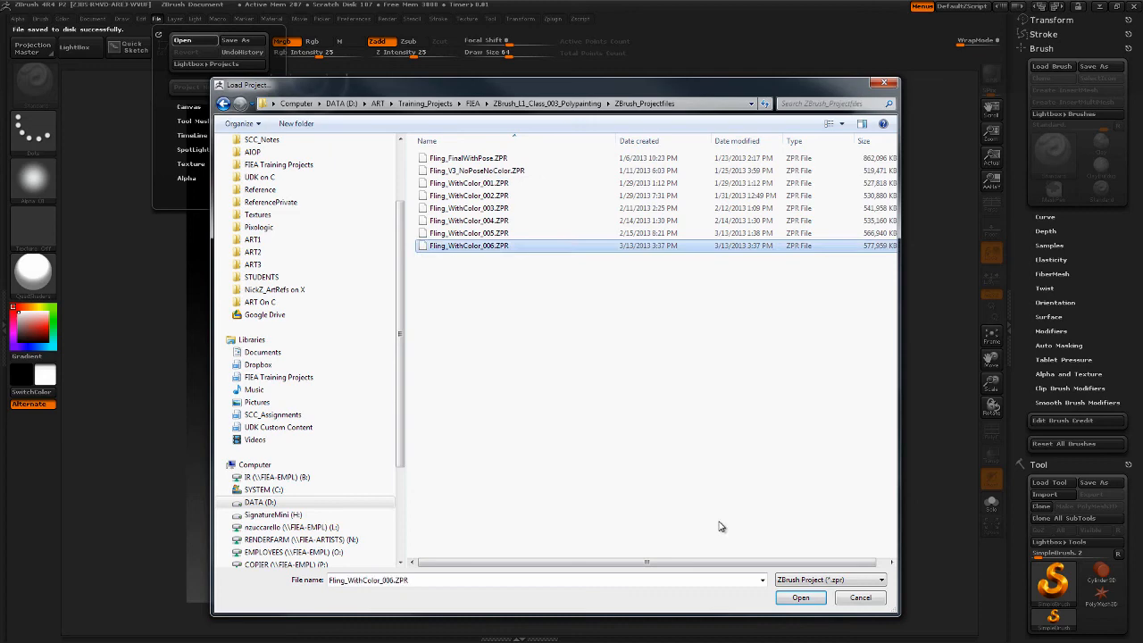
left_click(801, 599)
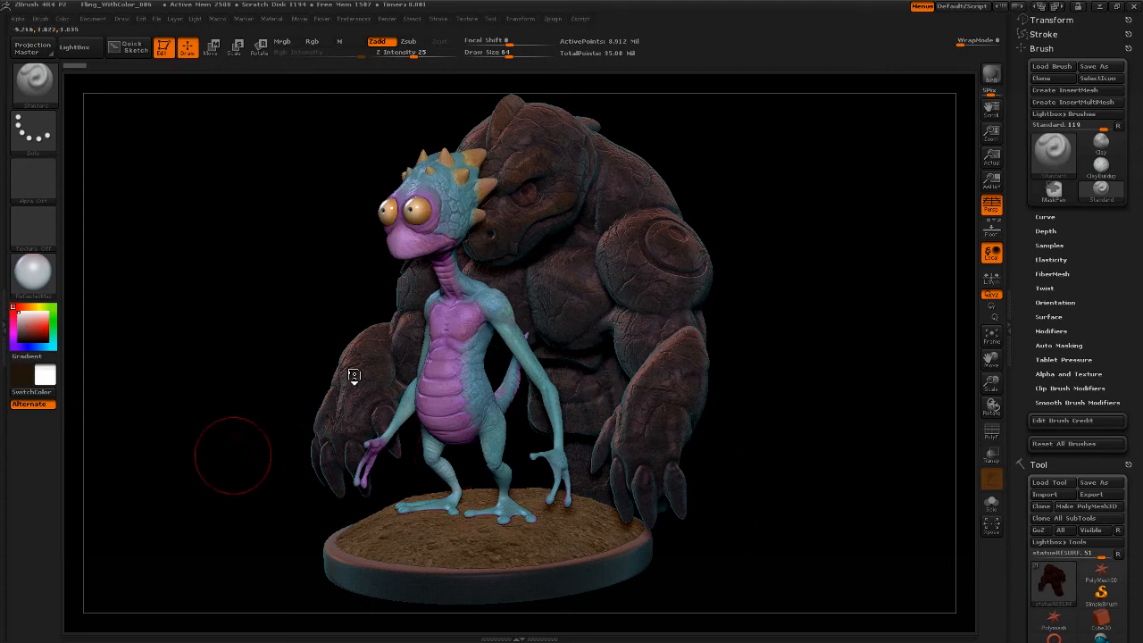
Step: Isolate the statueRESURF subtool with Solo and turn the stone creature to face the front
left_click(33, 272)
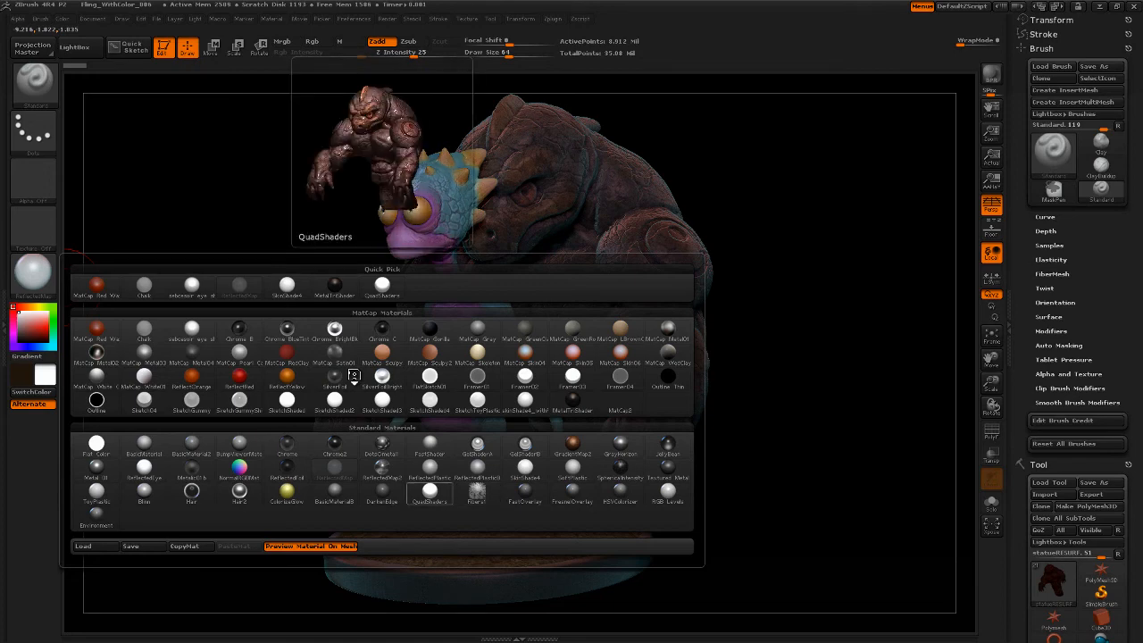
left_click(354, 376)
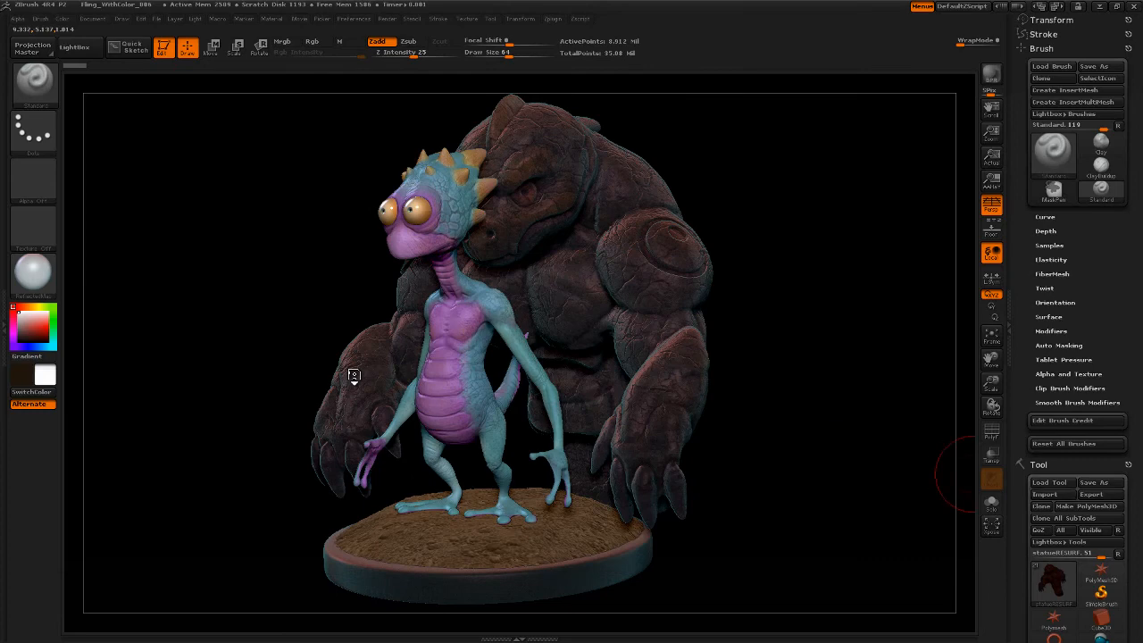
left_click_drag(1020, 536, 1020, 164)
left_click(1049, 416)
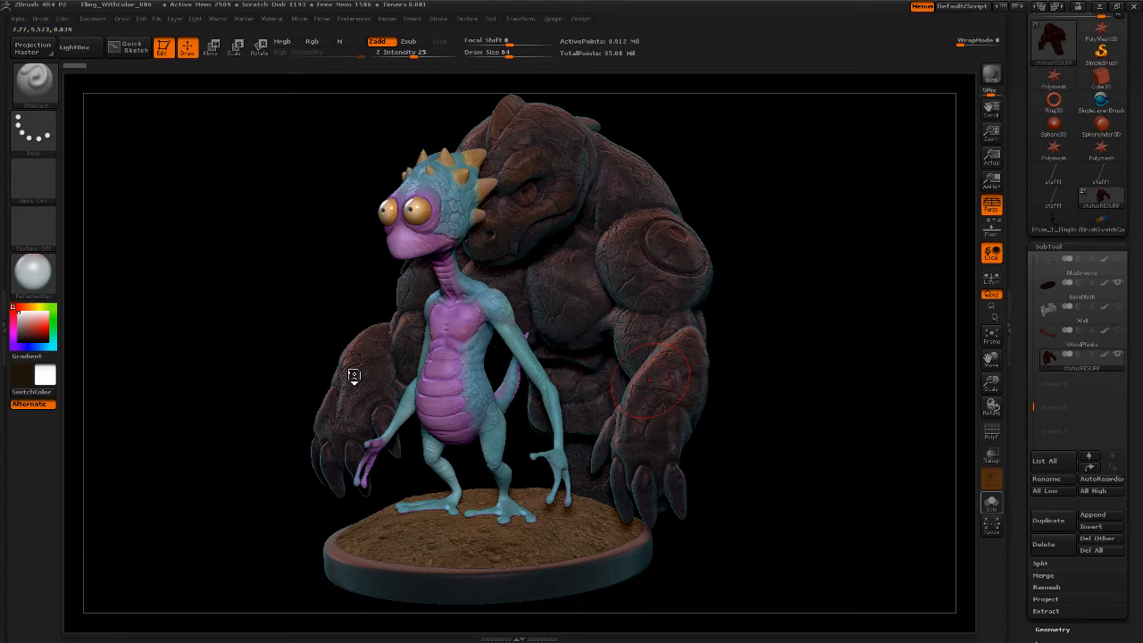
left_click(992, 503)
mouse_move(853, 439)
left_mouse_down()
mouse_move(992, 336)
mouse_move(1020, 358)
mouse_move(1020, 389)
left_mouse_up()
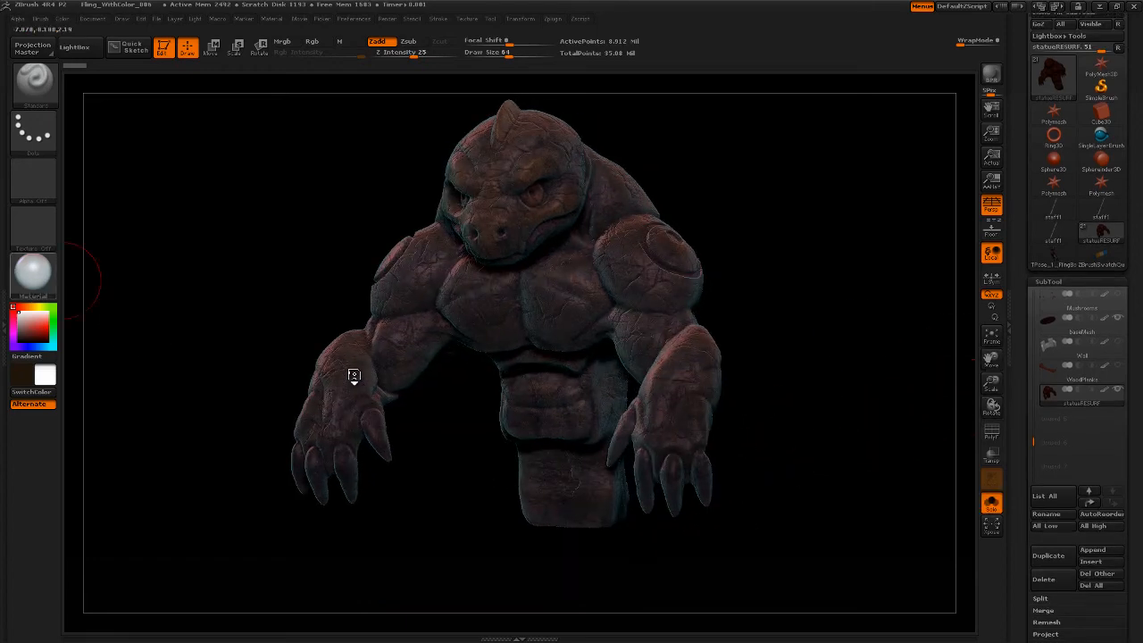
Step: Compare the Chrome BrightBlueTint and QuadShaders materials on the isolated statue, then switch it to MatCap RedClay
left_click(33, 272)
left_click(334, 328)
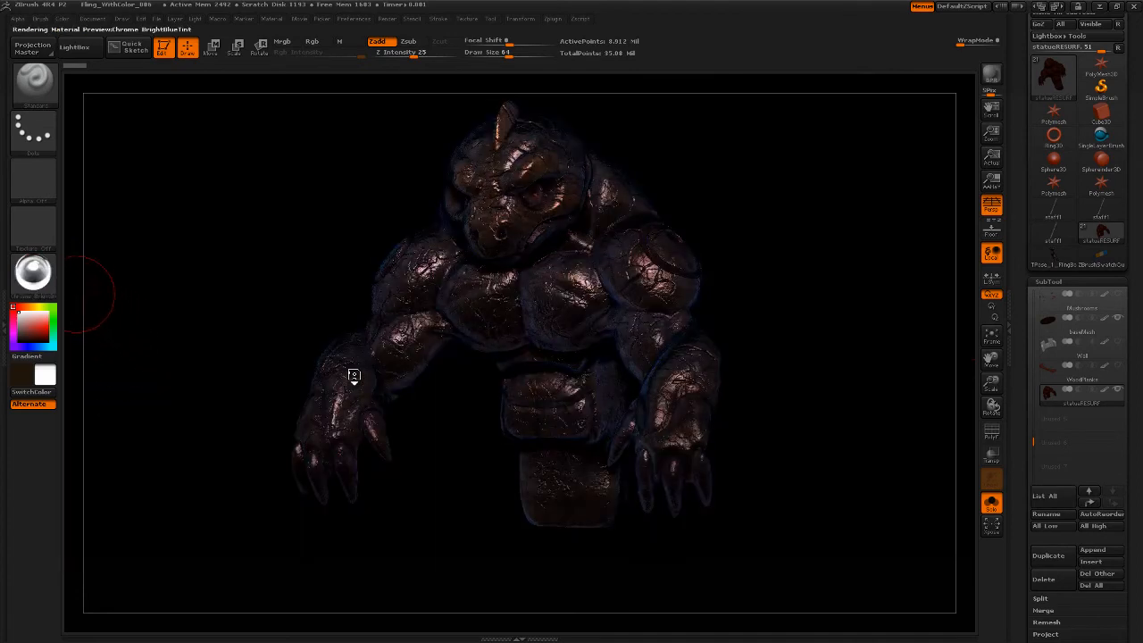
key("m")
key("m")
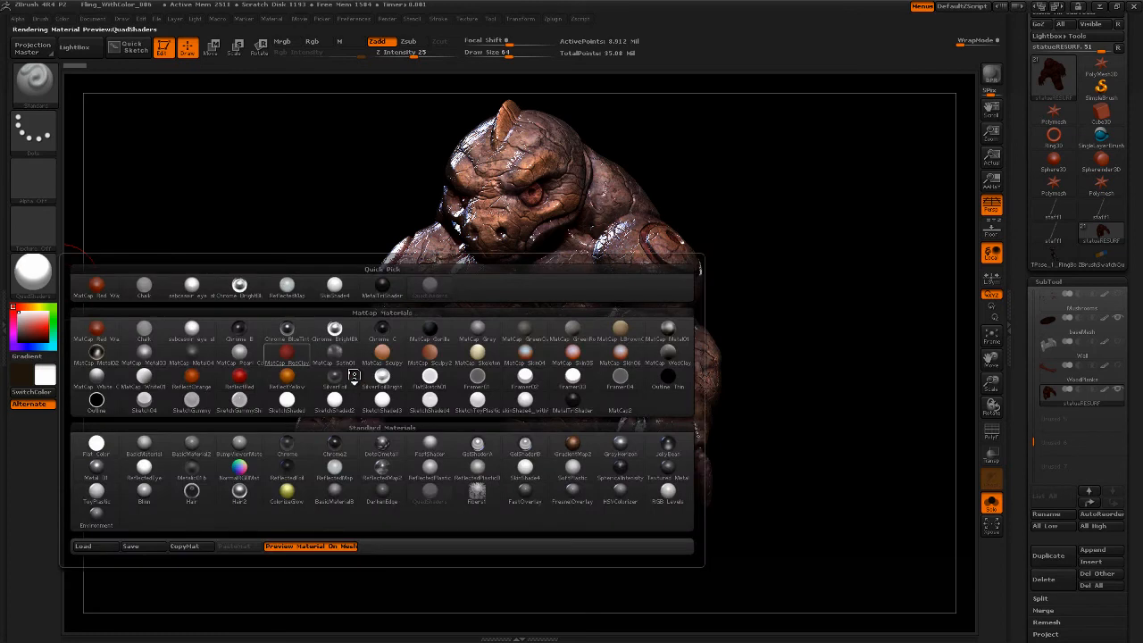
left_click(354, 375)
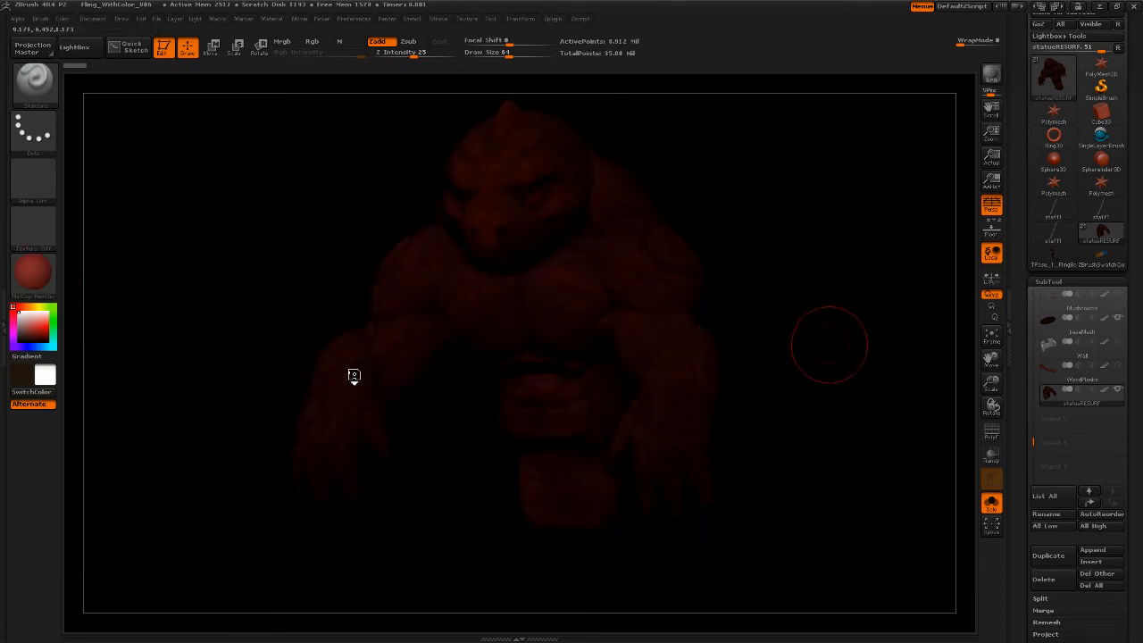
mouse_move(829, 346)
left_mouse_down()
mouse_move(773, 375)
mouse_move(802, 374)
mouse_move(795, 313)
left_mouse_up()
mouse_move(814, 391)
left_mouse_down("alt")
mouse_move(808, 338)
mouse_move(804, 409)
left_mouse_up("alt")
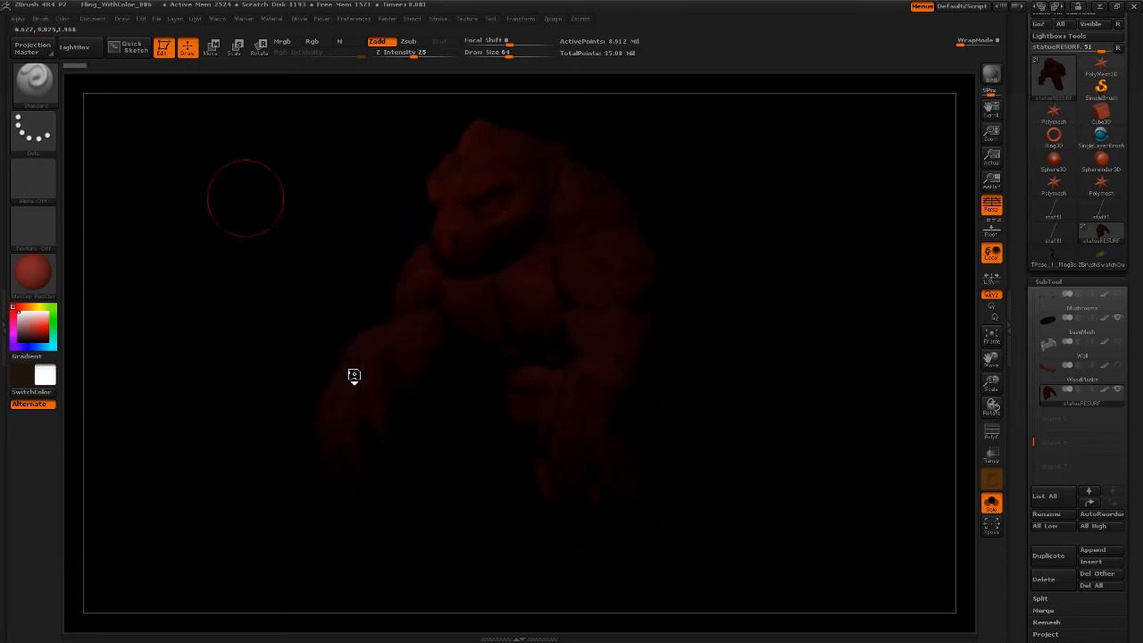
Step: Load the saved TriShaders.ZMT from the personal subfolder of the Pixologic Materials folder onto the statue
left_click(271, 19)
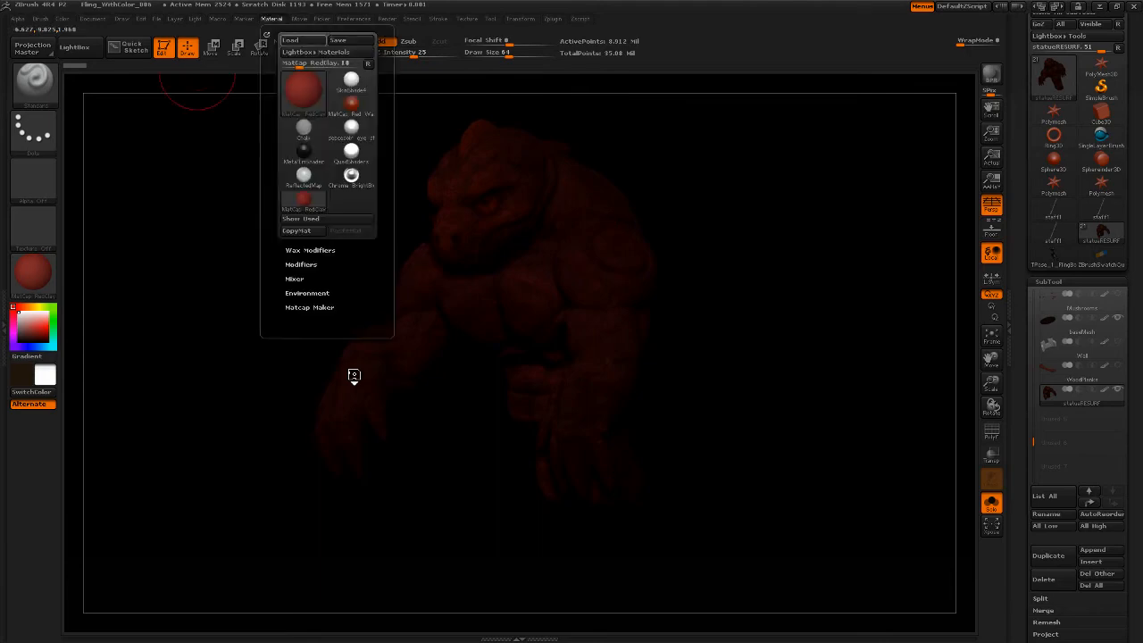
left_click(290, 39)
scroll(309, 475, "up", 6)
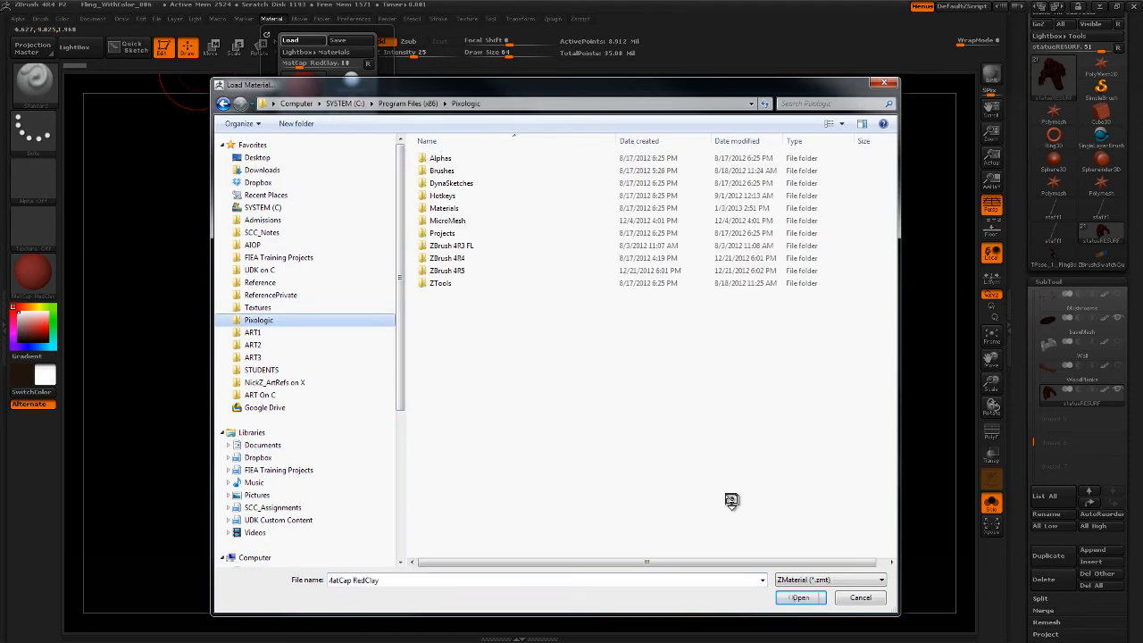
double_click(444, 208)
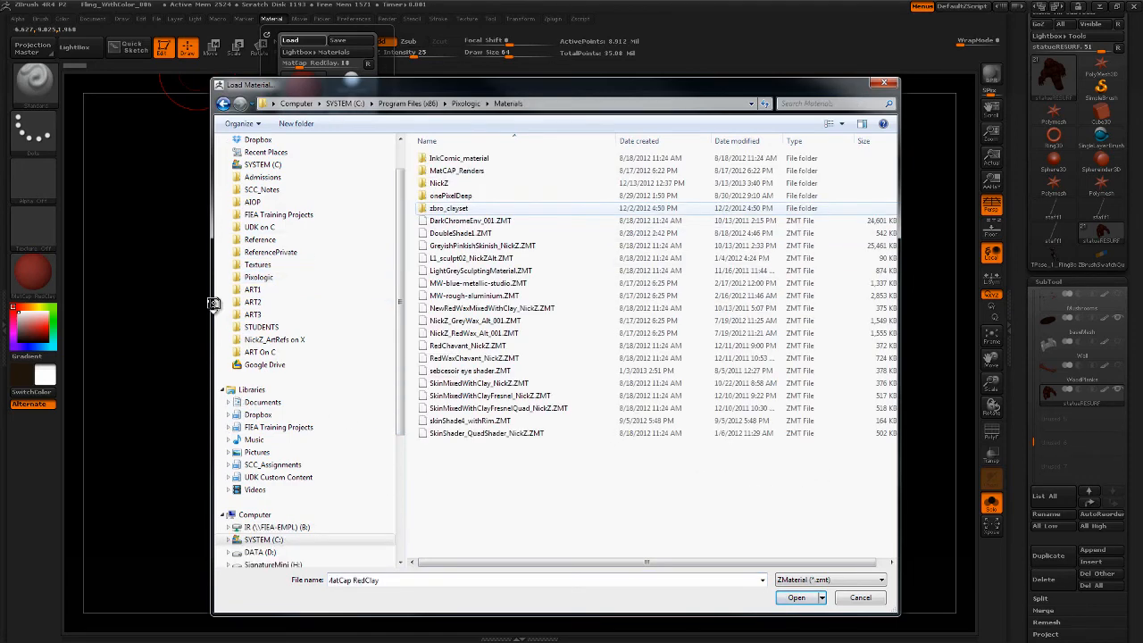
double_click(444, 183)
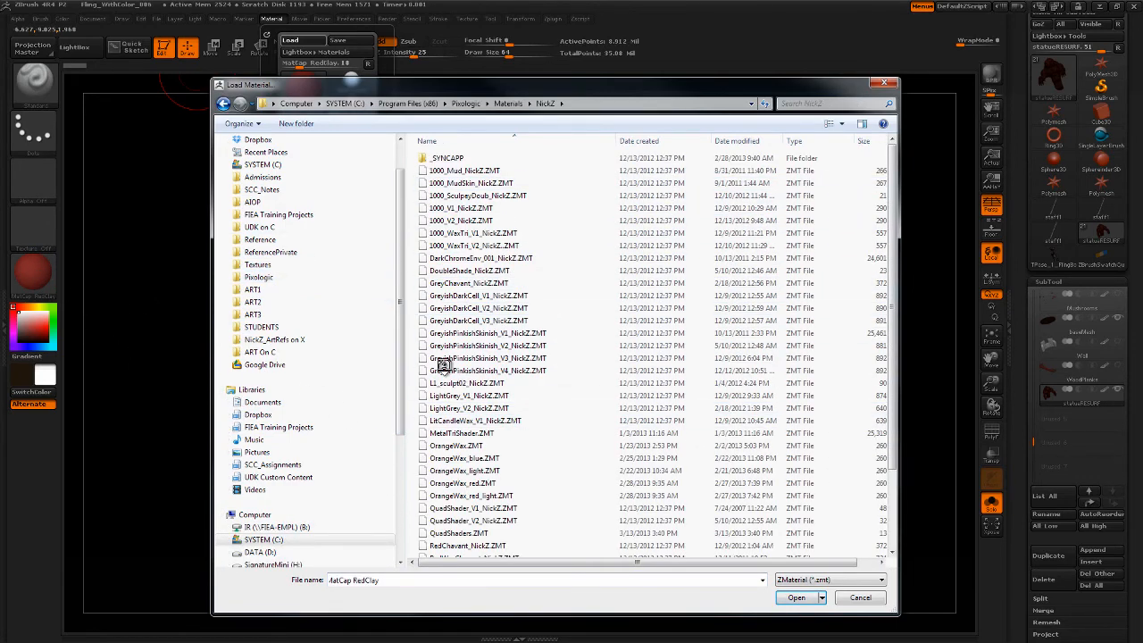
scroll(534, 377, "down", 3)
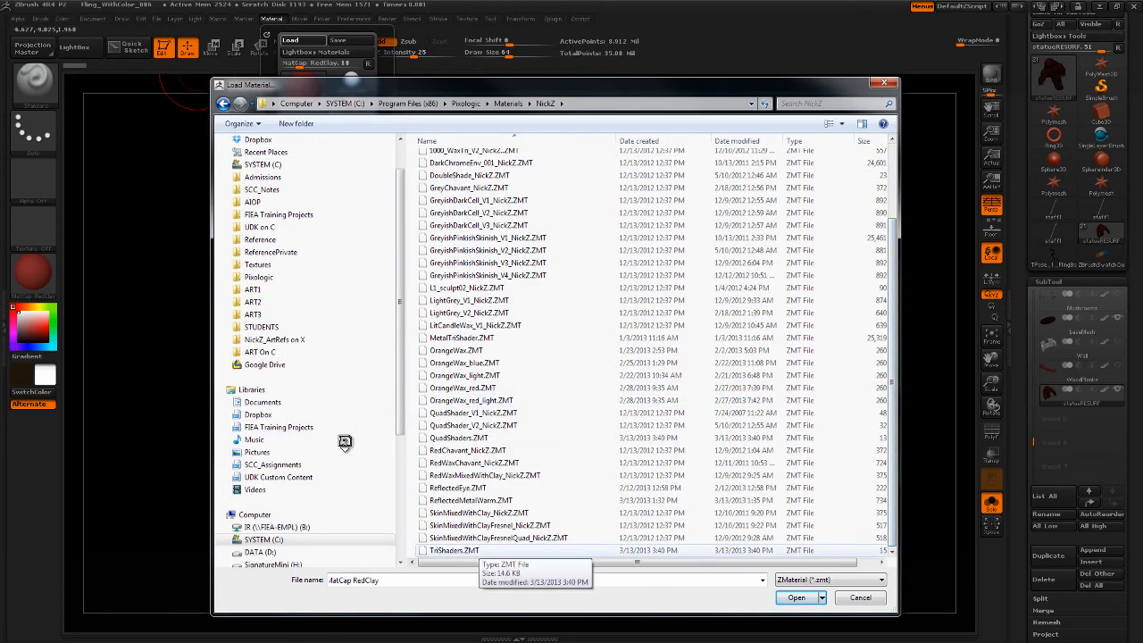
left_click(456, 550)
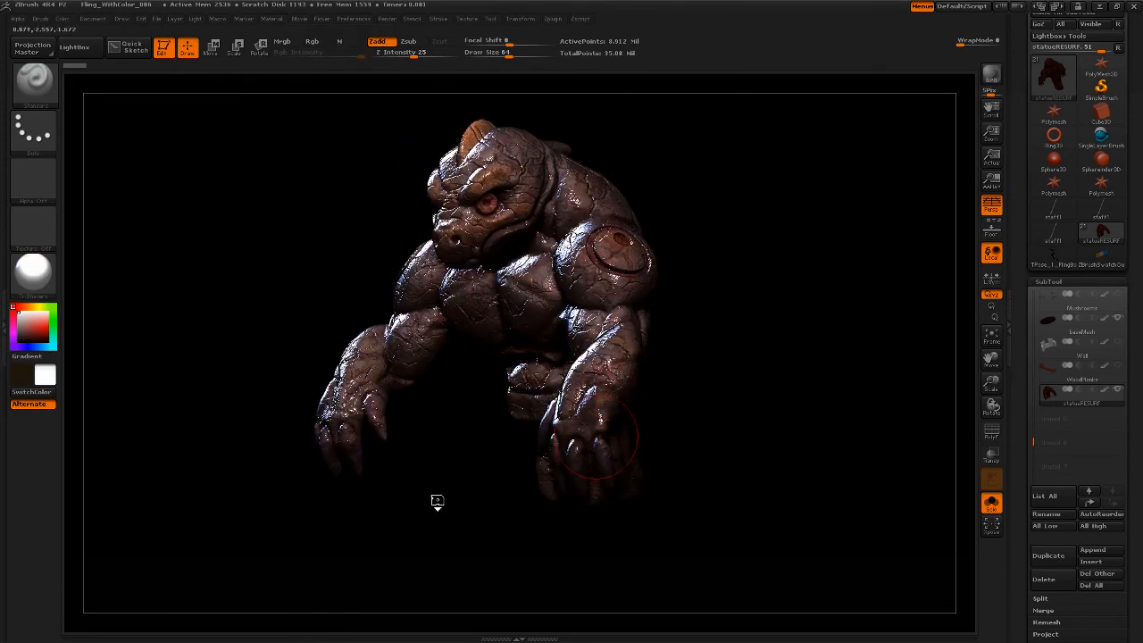
Step: Replace the Brush, Stroke and Transform palettes in the tray with the Material palette and expand the TriShaders Modifiers
left_click_drag(442, 506, 661, 322)
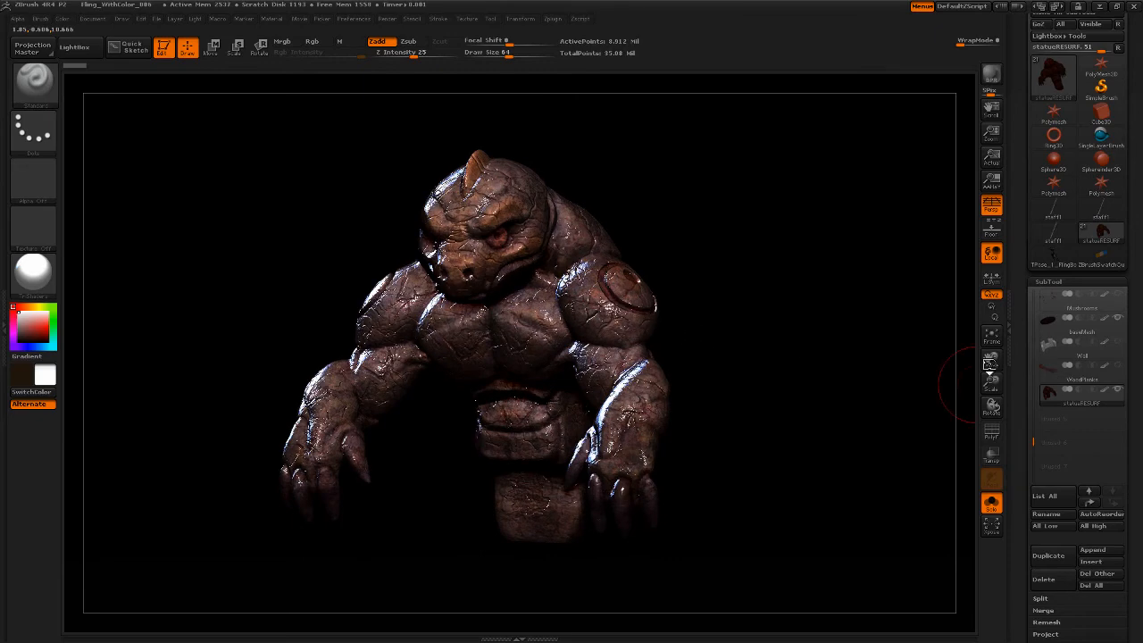
left_click_drag(1034, 411, 1034, 345)
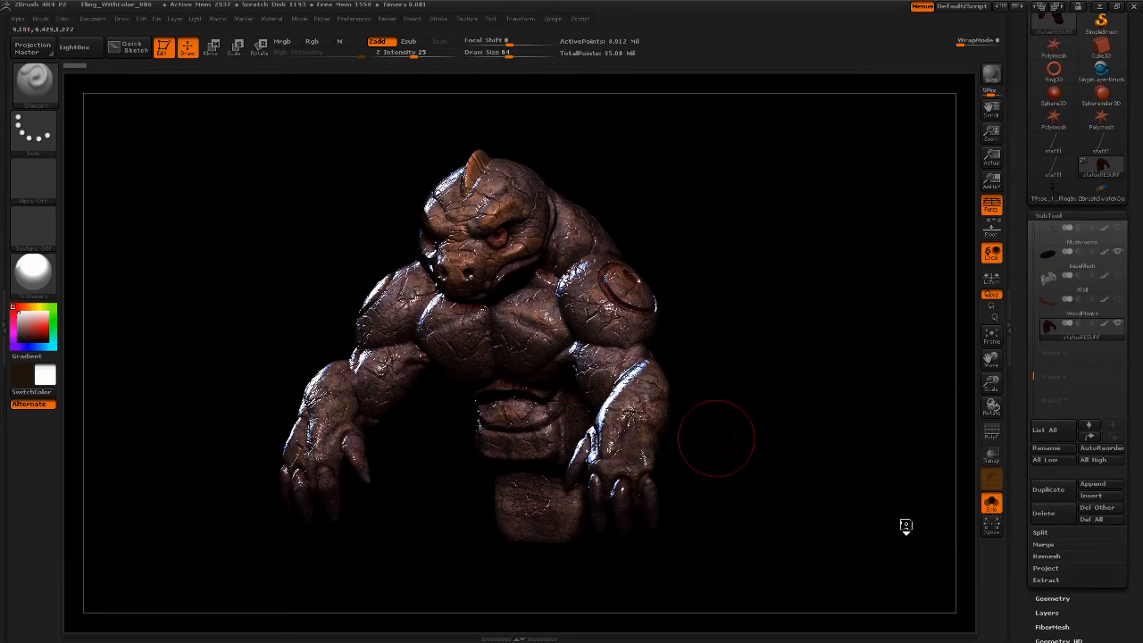
left_click_drag(1027, 290, 1027, 625)
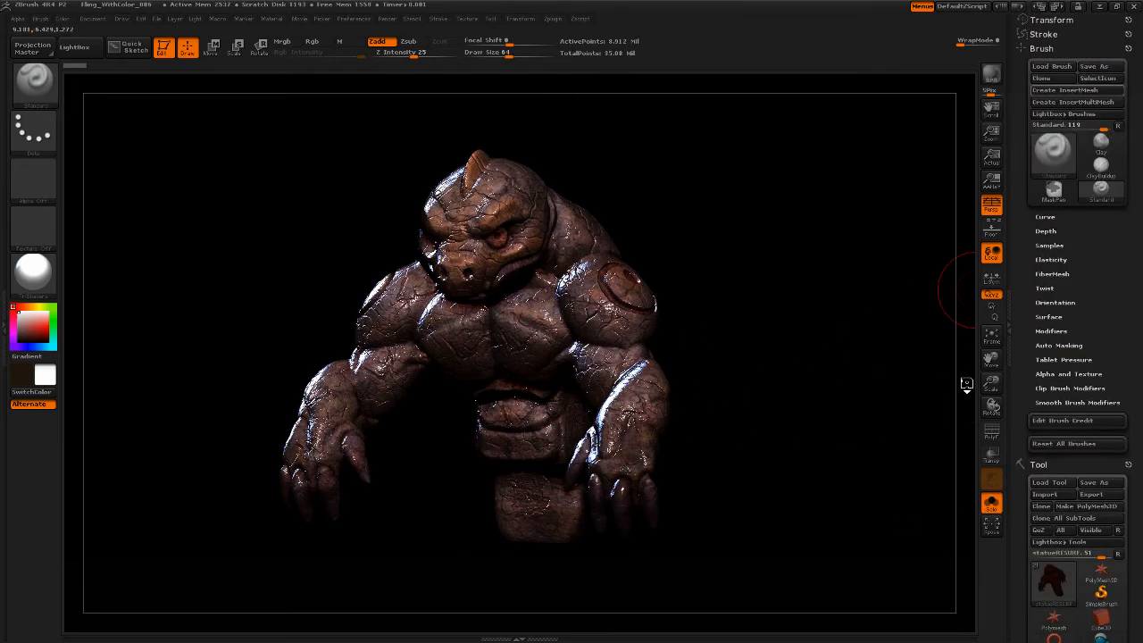
left_click_drag(1019, 348, 994, 376)
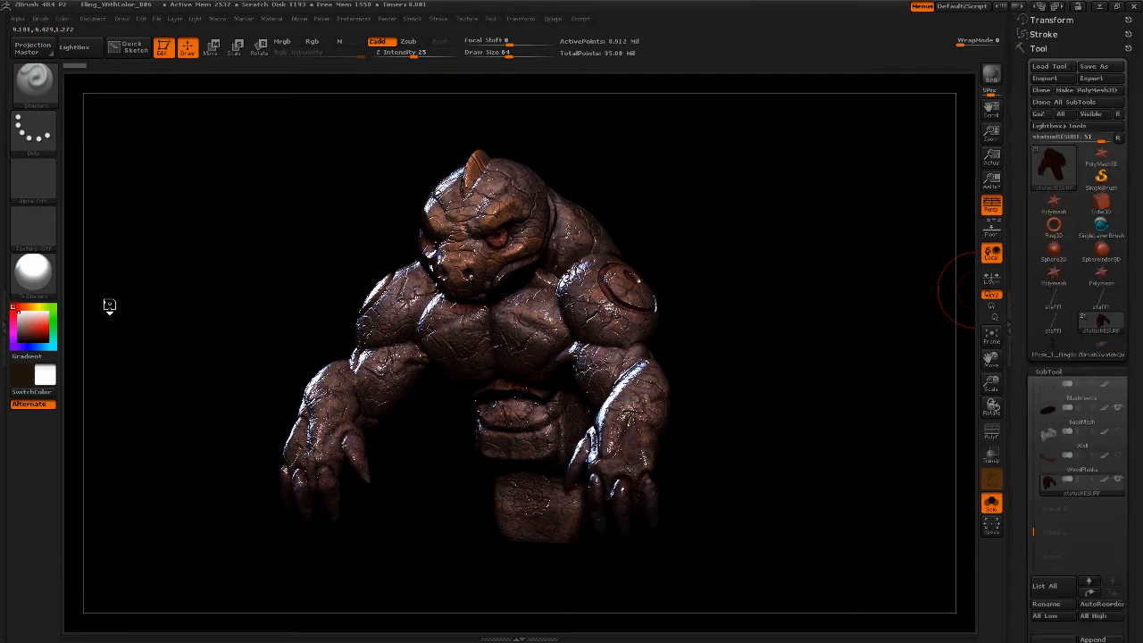
left_click(1128, 34)
left_click(1128, 20)
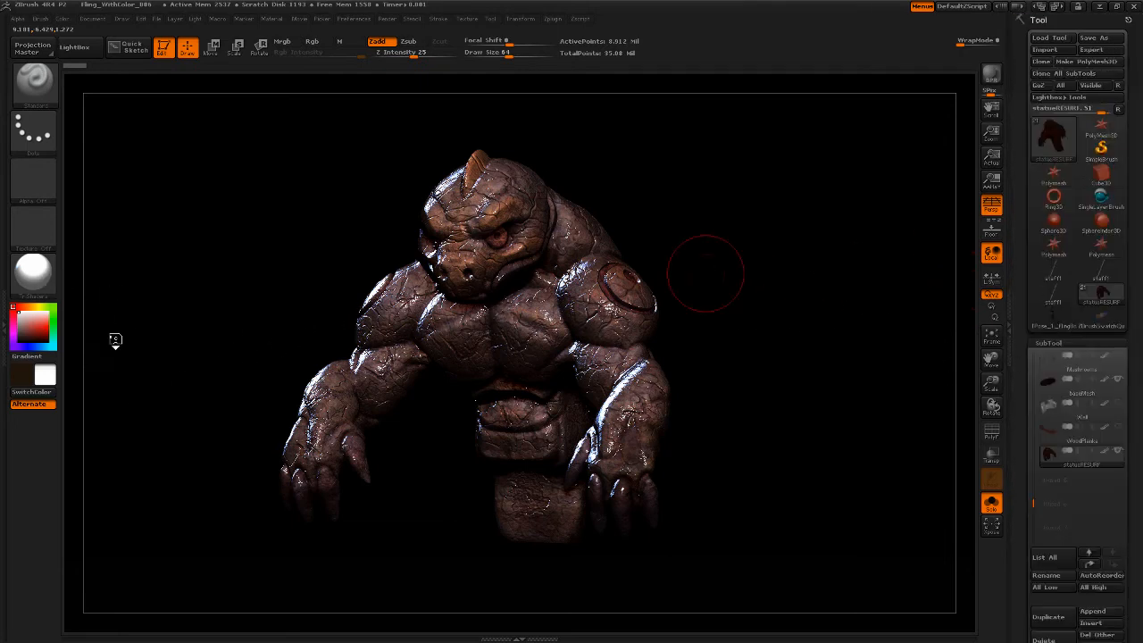
left_click_drag(340, 333, 415, 303)
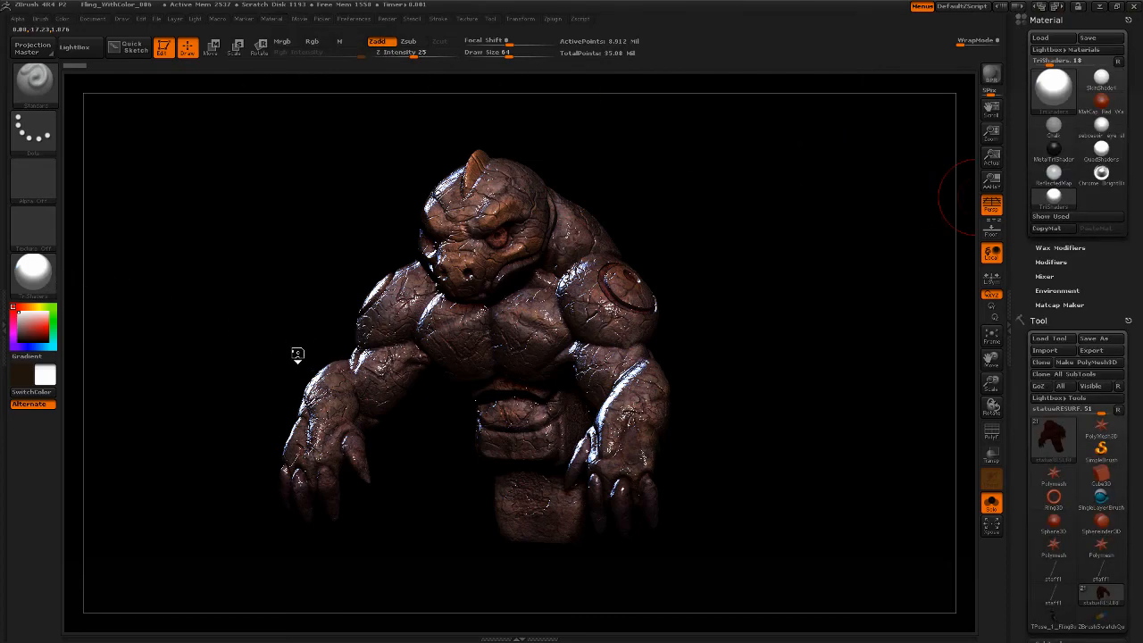
left_click(1051, 262)
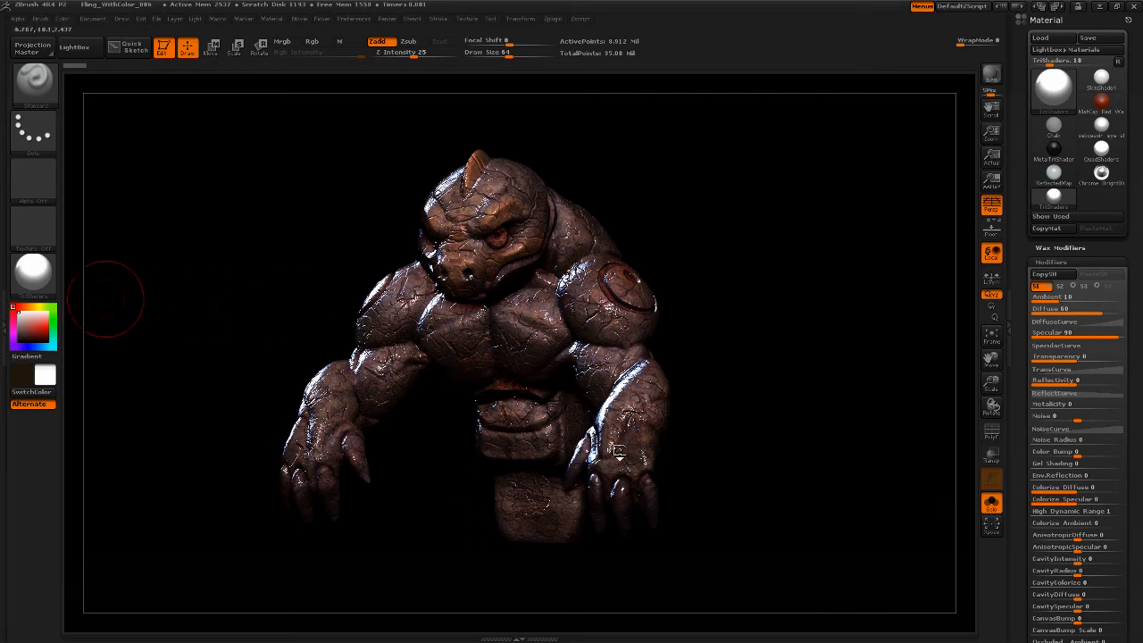
Step: Switch the statue to the ReflectedMap standard material and turn it slightly to view the reflections
key("m")
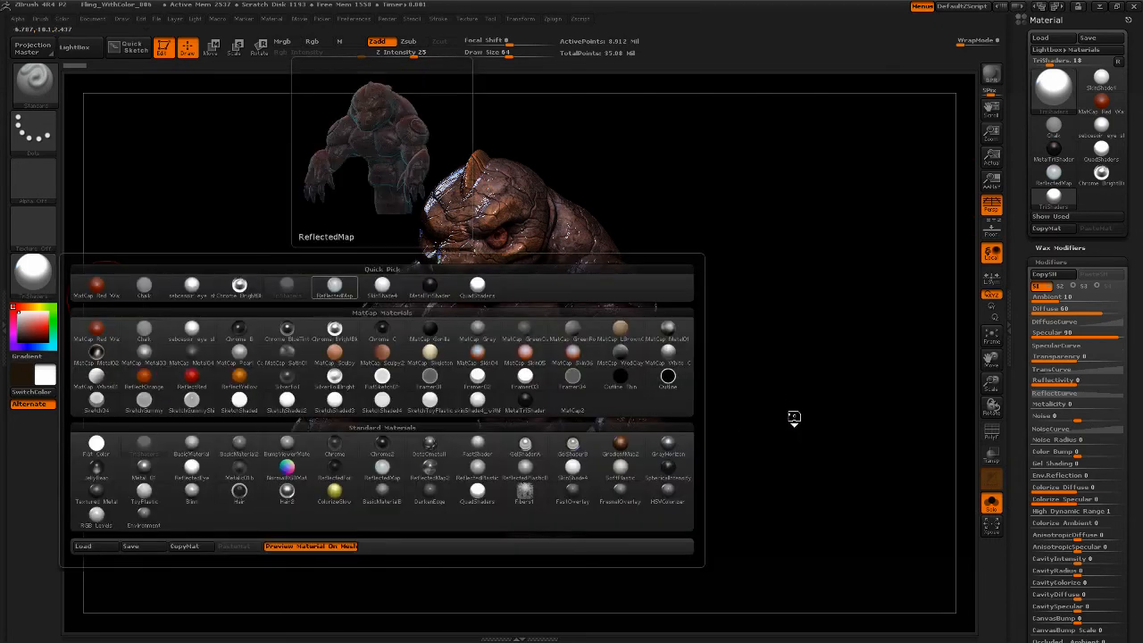
left_click(790, 417)
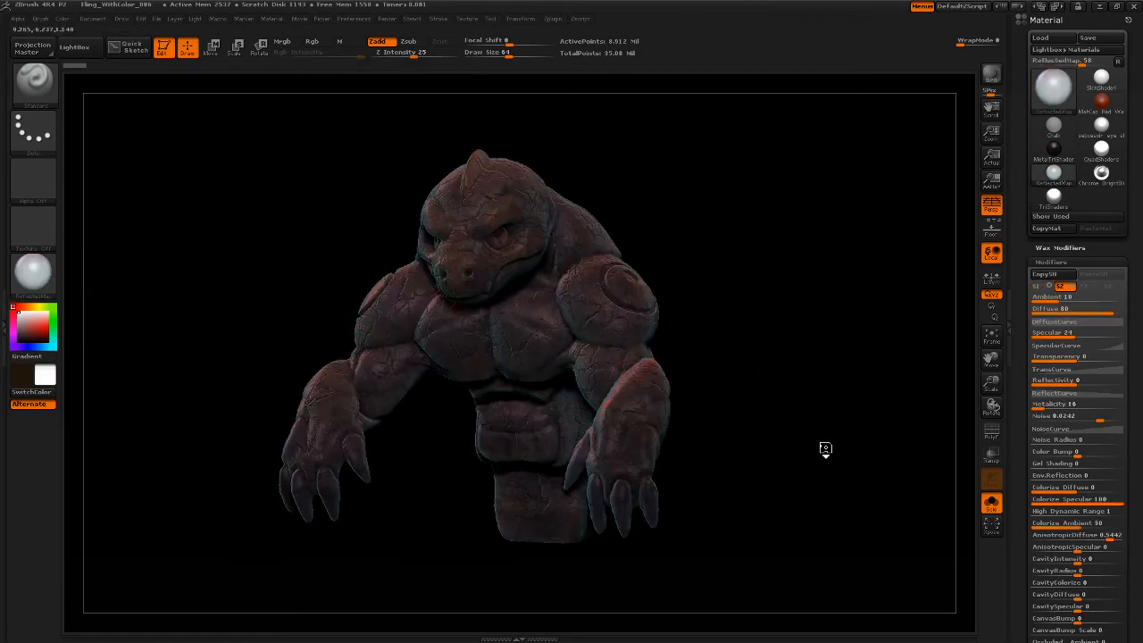
left_click_drag(824, 449, 814, 452)
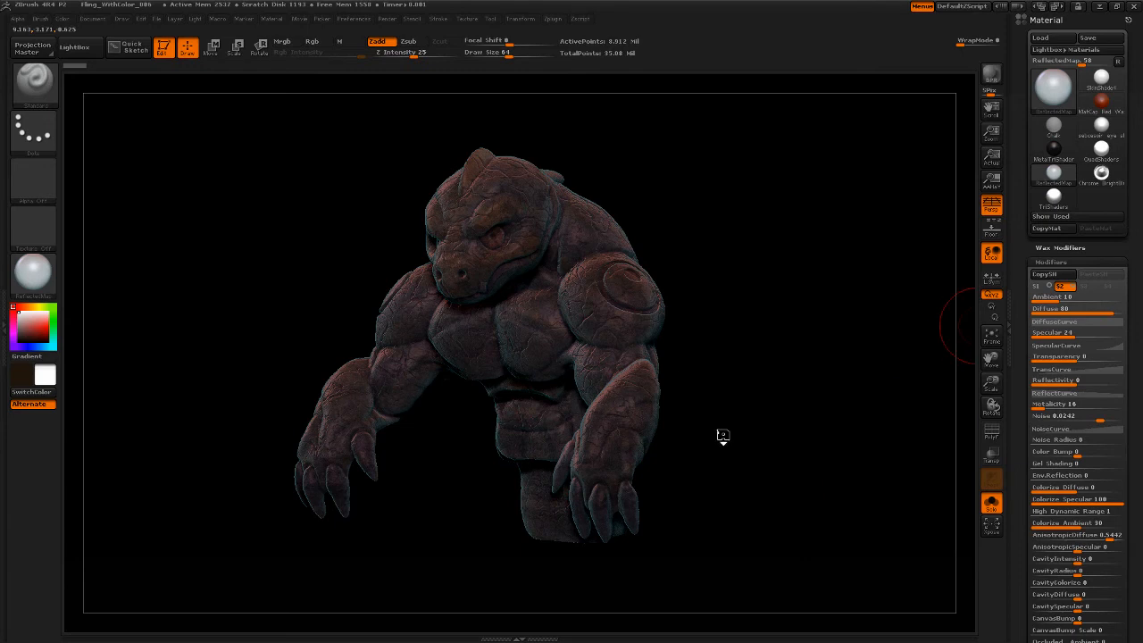
Step: Copy the first shader of ReflectedMap and paste it into the first shader slot of TriShaders
left_click(1036, 286)
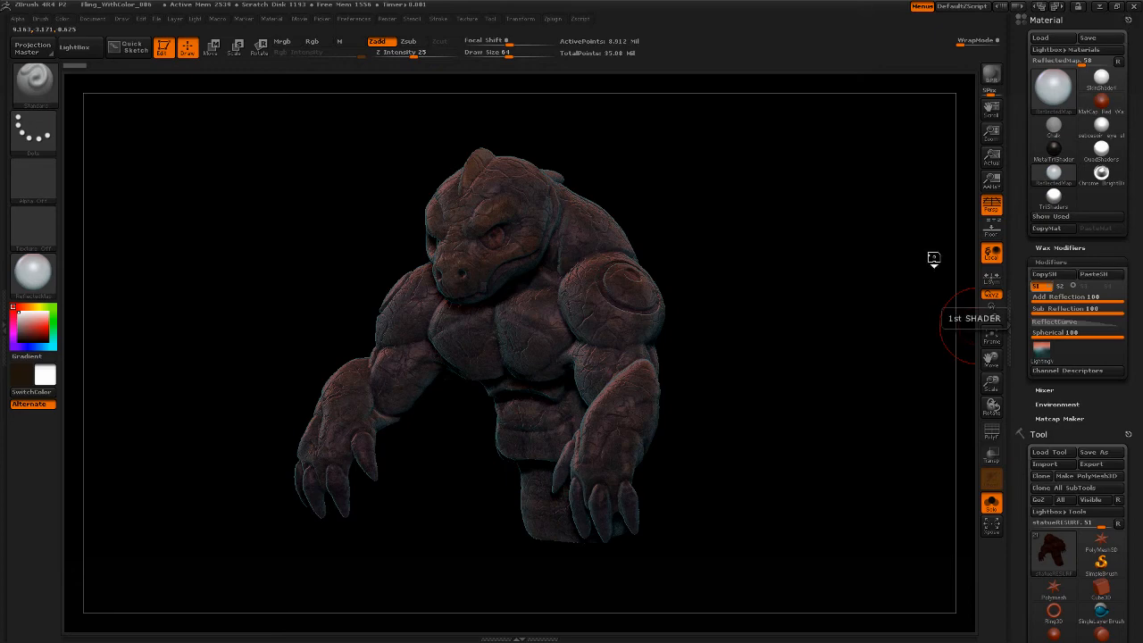
left_click(1054, 198)
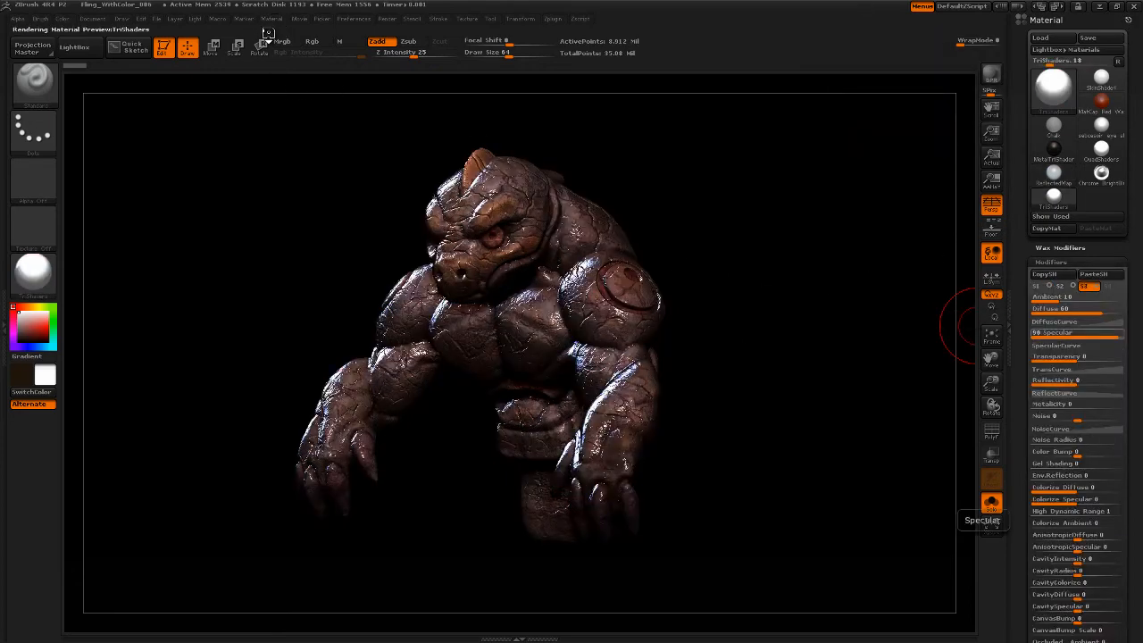
left_click(1041, 286)
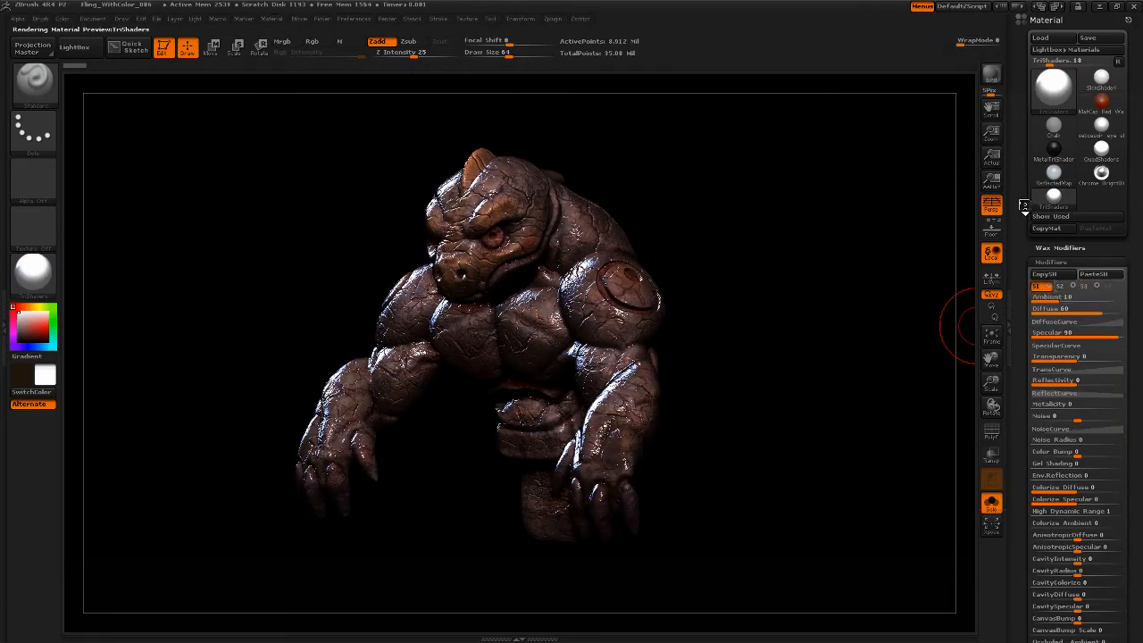
left_click(1100, 274)
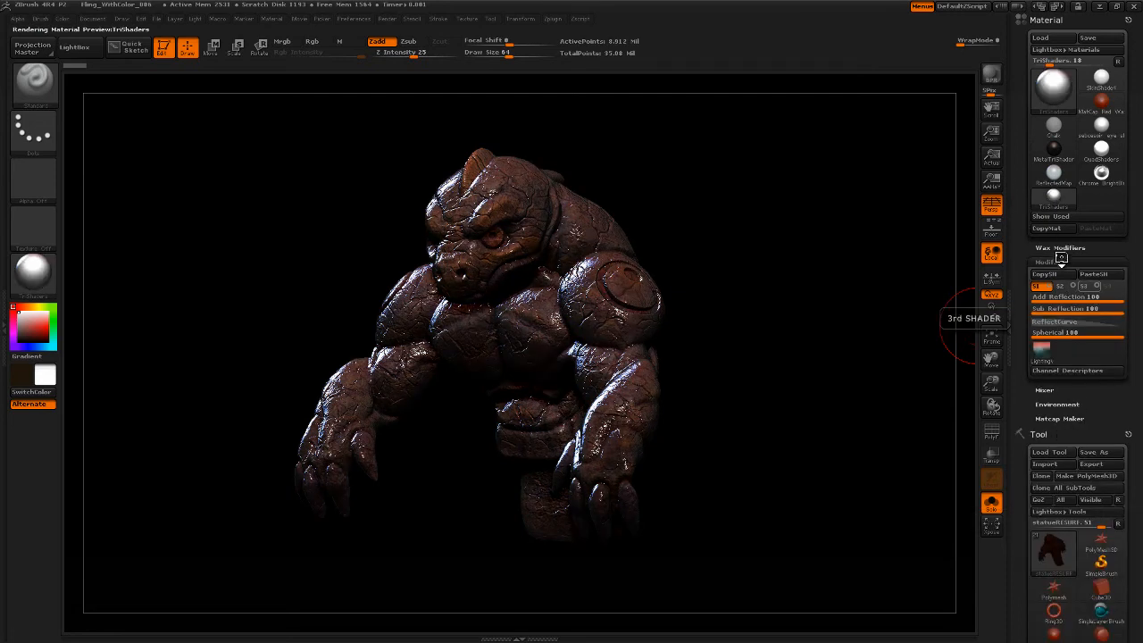
Step: Turn off the second and third shaders of TriShaders and paste ReflectedMap's second shader into its second slot
left_click(1097, 286)
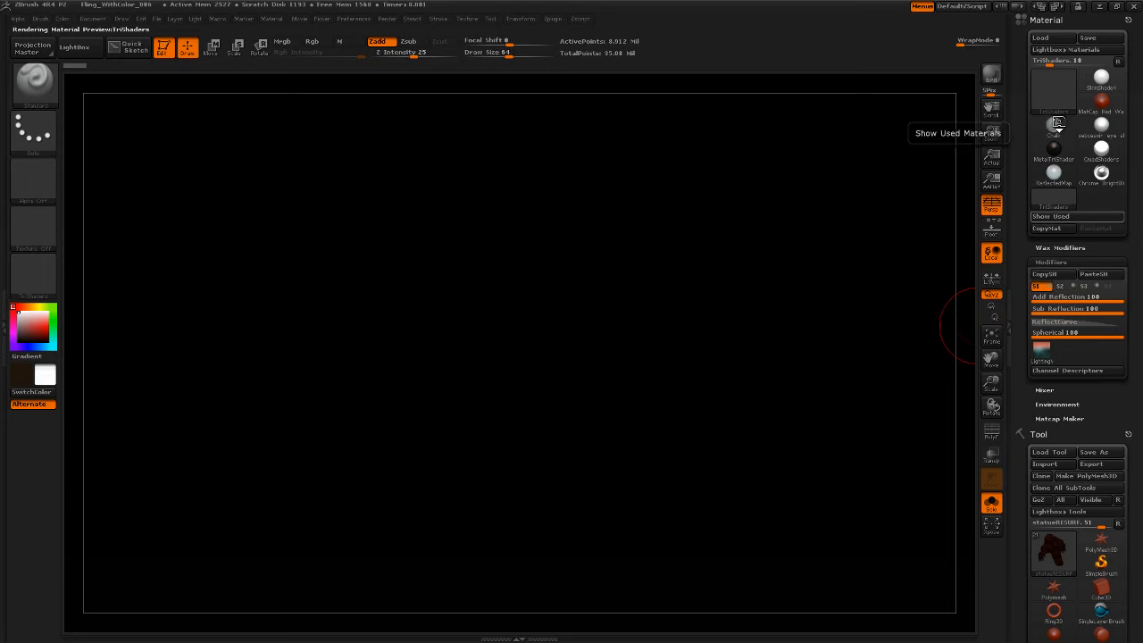
left_click(1054, 172)
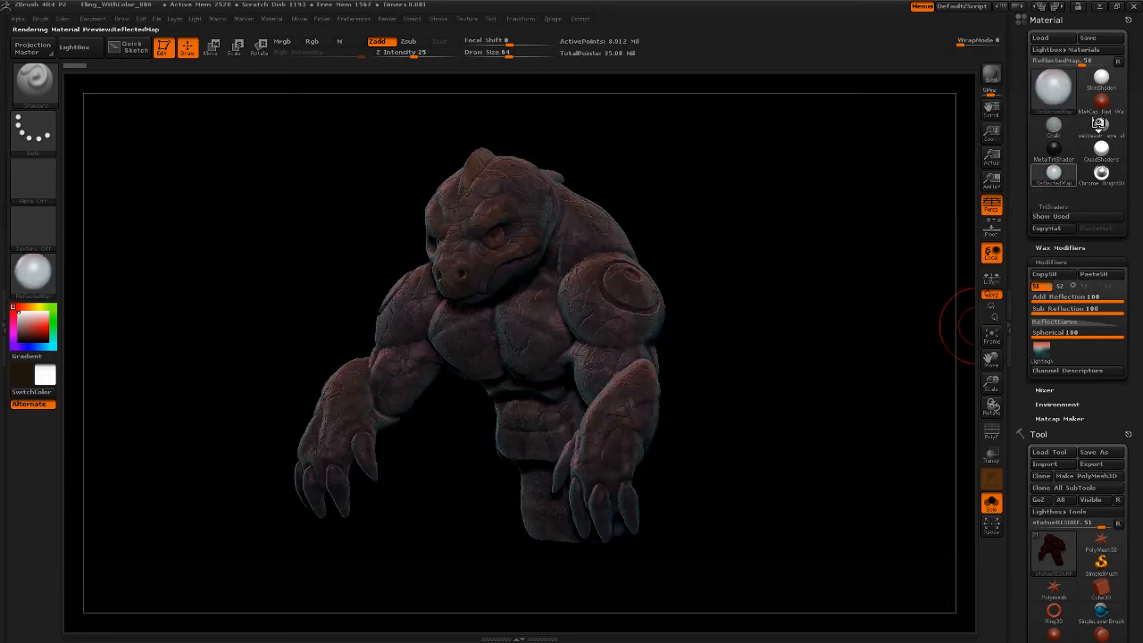
left_click(1060, 286)
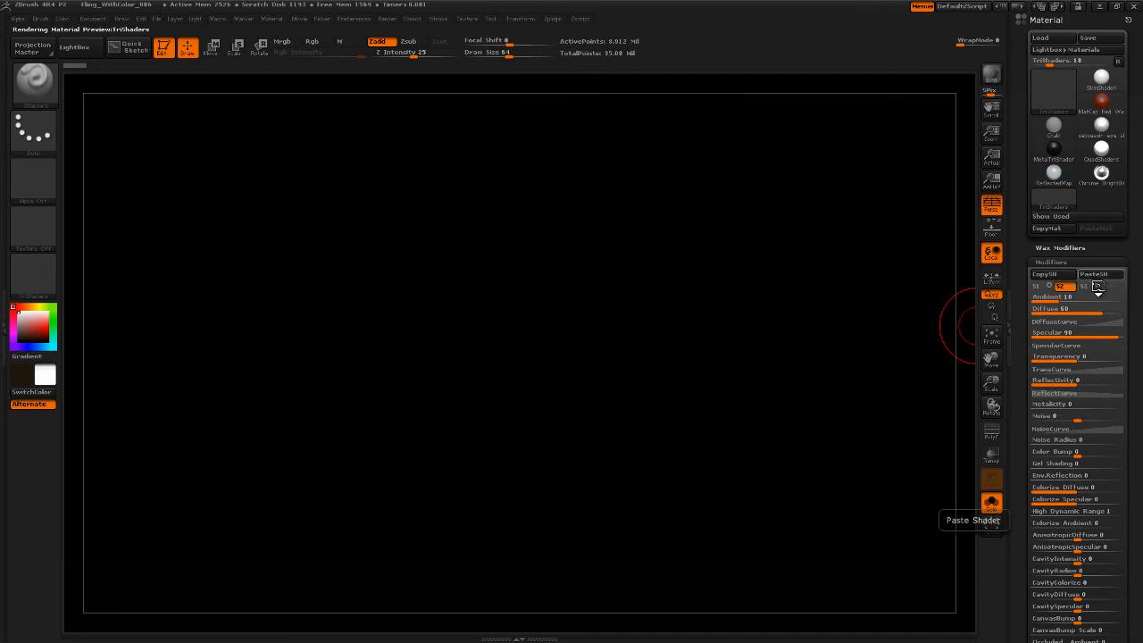
left_click(1095, 285)
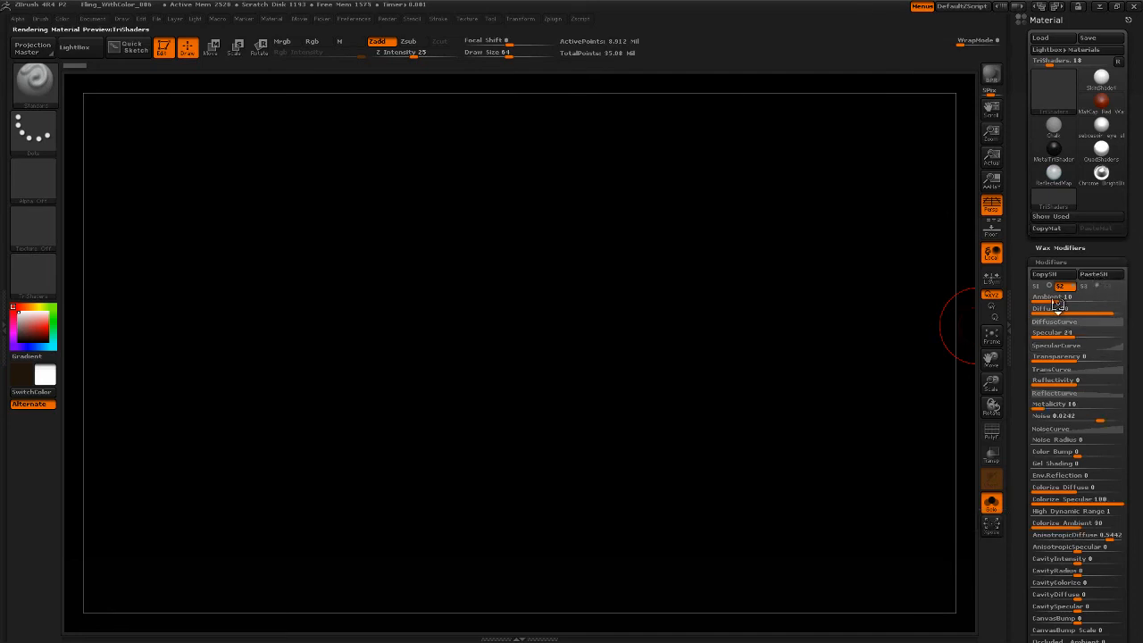
mouse_move(1044, 328)
left_mouse_down()
mouse_move(1044, 300)
mouse_move(1042, 314)
left_mouse_up()
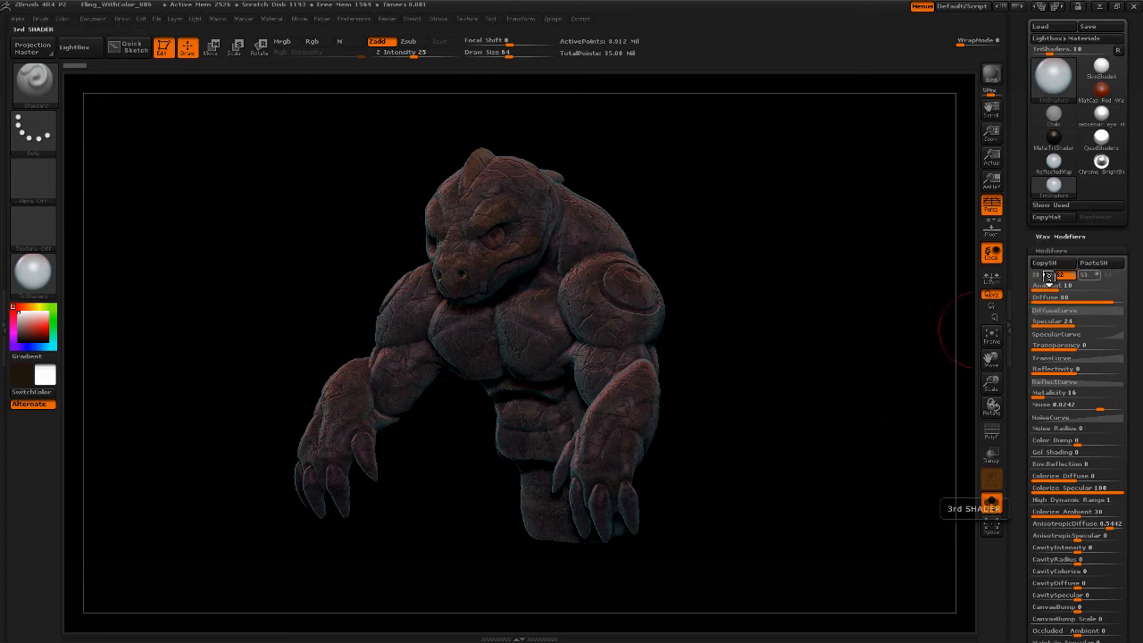
Step: Re-enable the third shader of TriShaders and set its Ambient and Diffuse to 0
left_click(1097, 274)
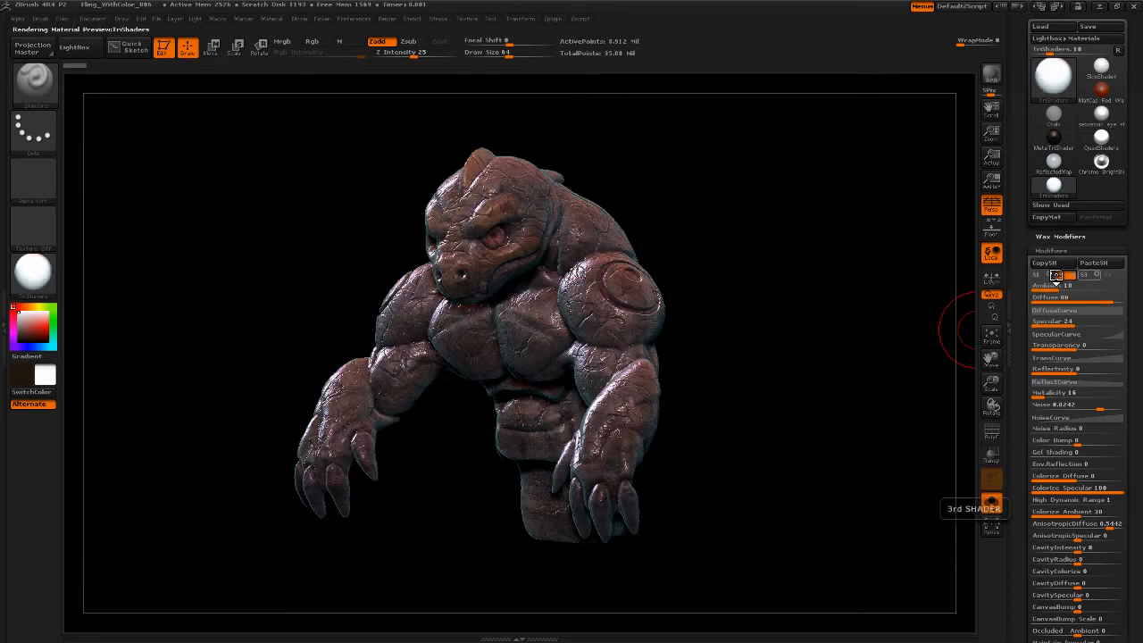
left_click(1058, 276)
left_click(1084, 274)
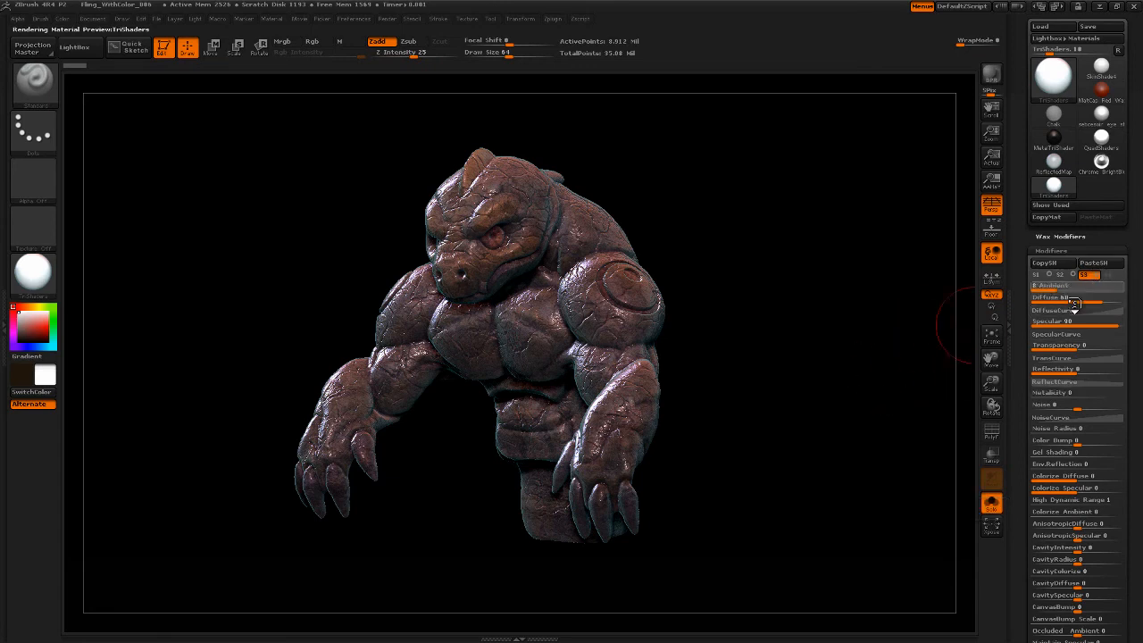
left_click_drag(1091, 288, 1050, 286)
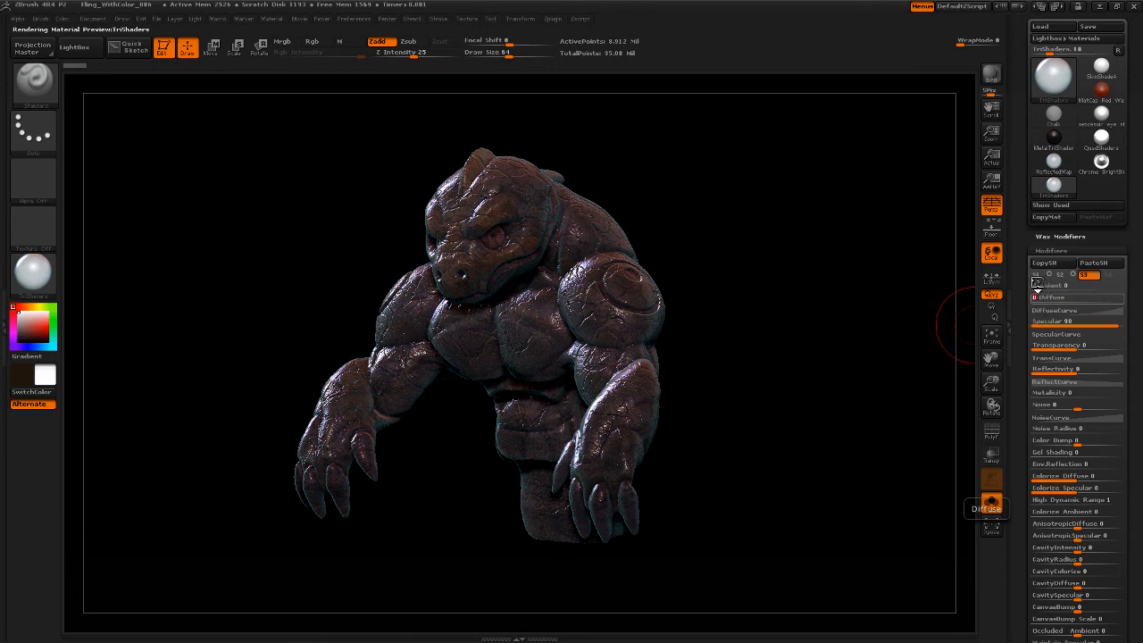
Step: Expand the Mixer settings for TriShaders' third shader and set its blend mode to Lighten
scroll(1036, 292, "down", 3)
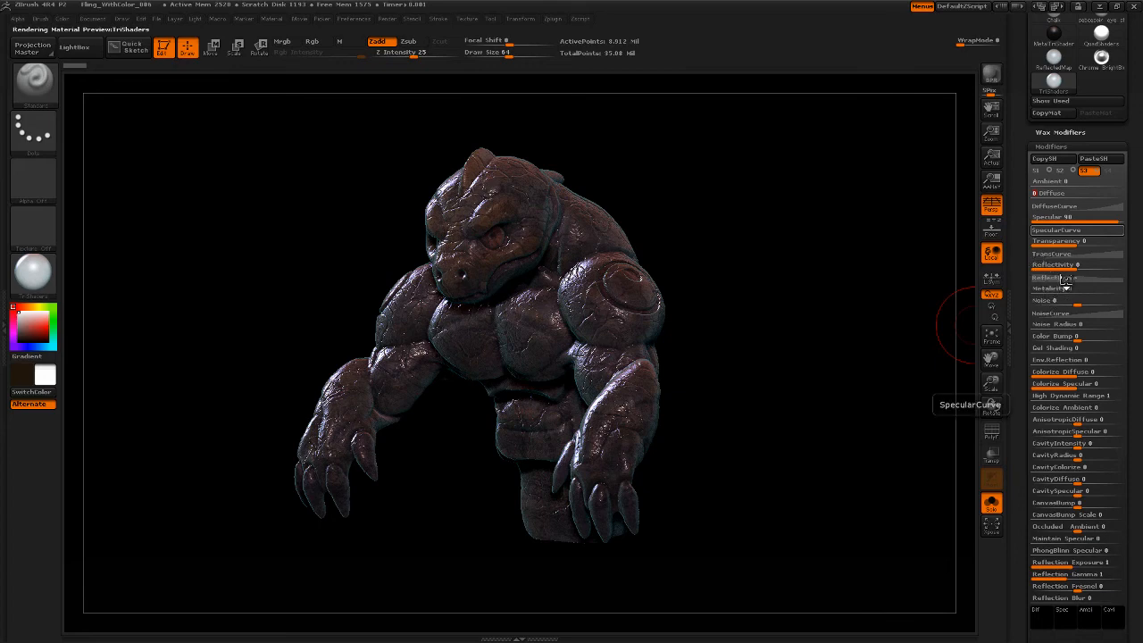
scroll(1054, 176, "down", 1)
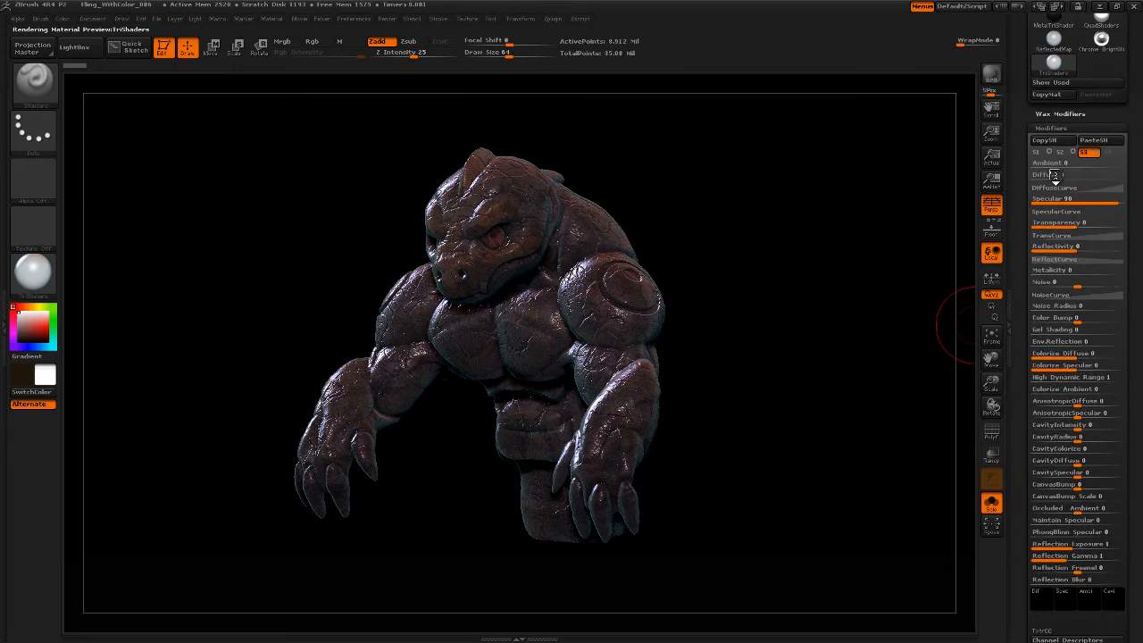
scroll(1055, 175, "up", 1)
scroll(1054, 181, "down", 10)
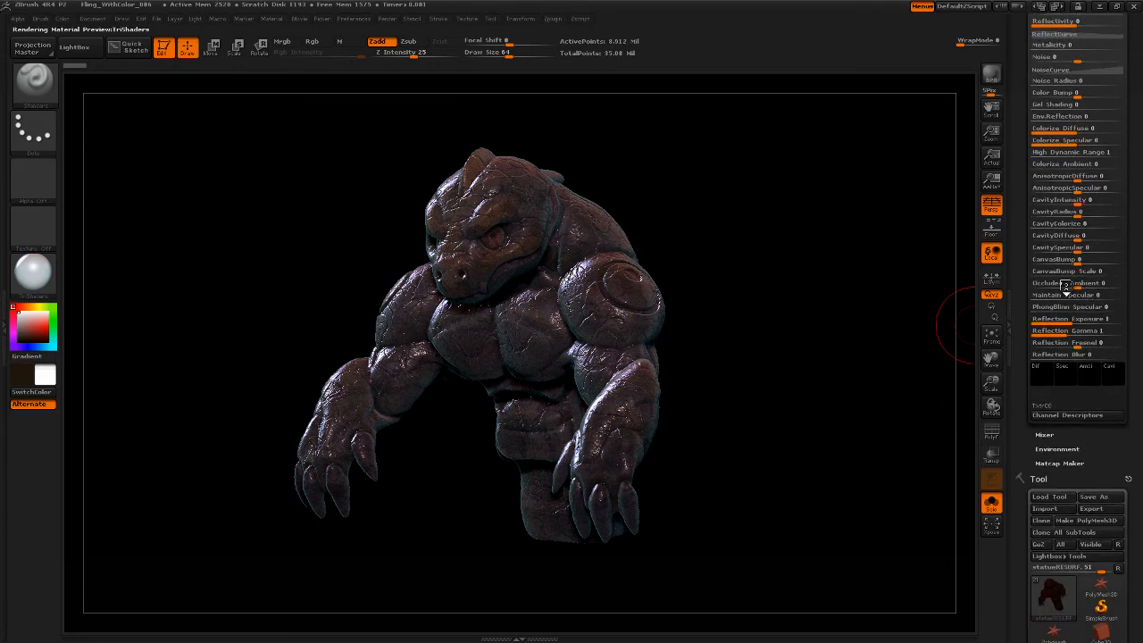
left_click(1045, 398)
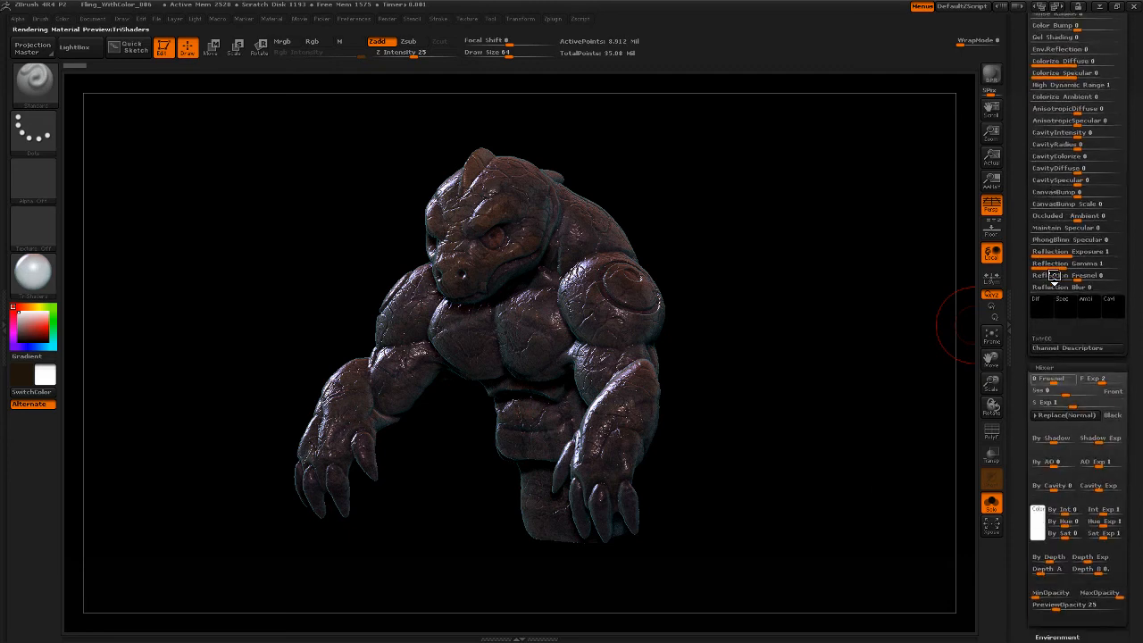
left_click_drag(1071, 225, 1052, 201)
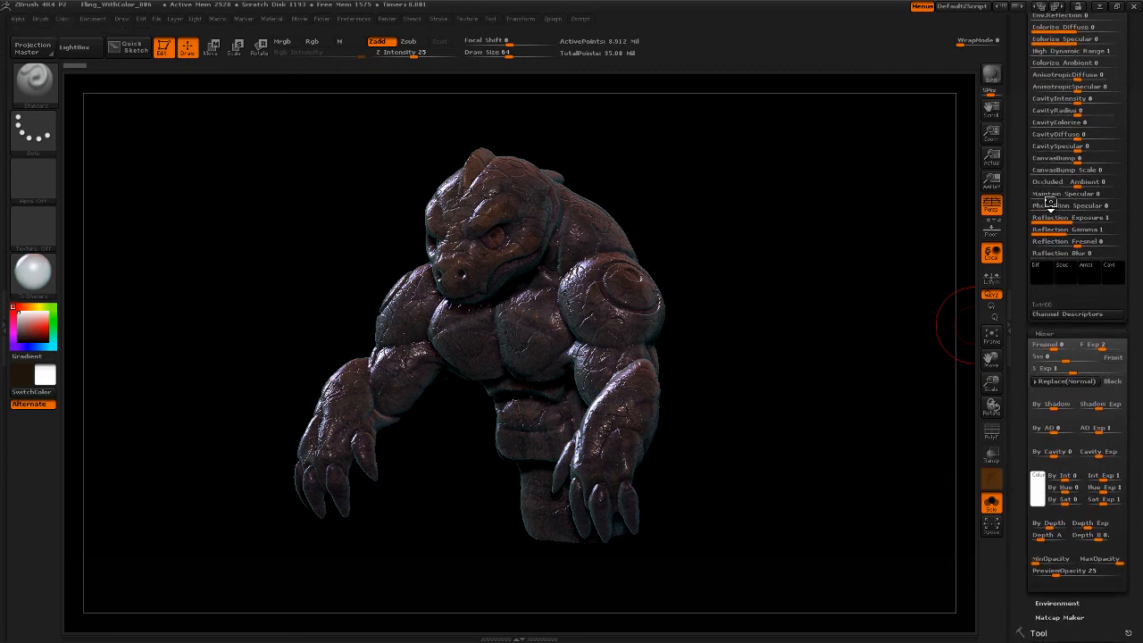
left_click(1065, 380)
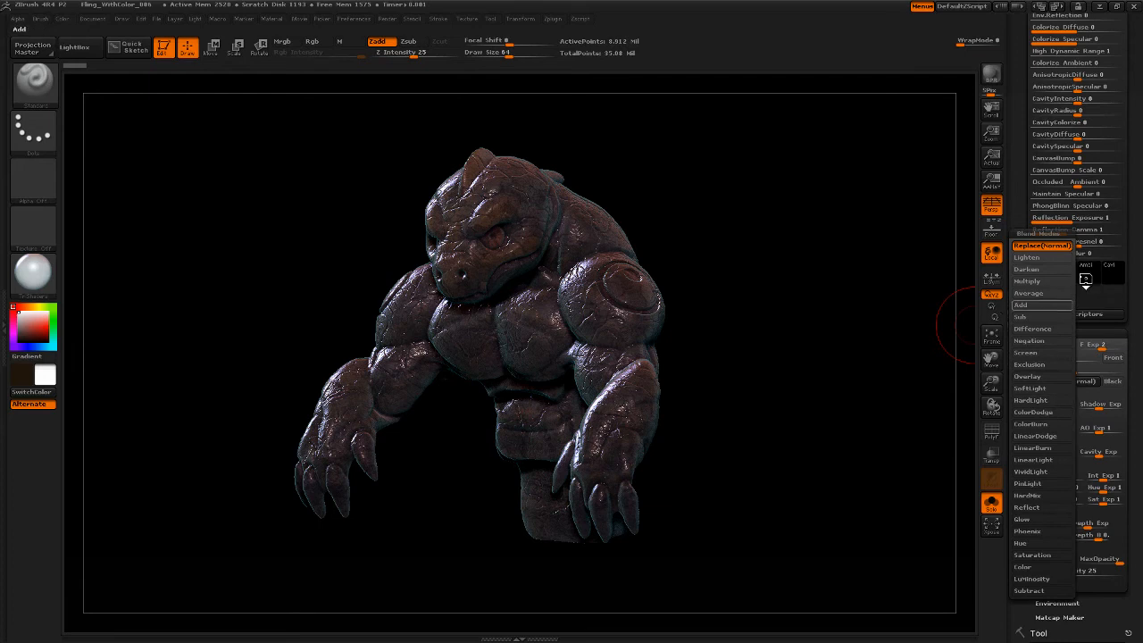
left_click(1040, 257)
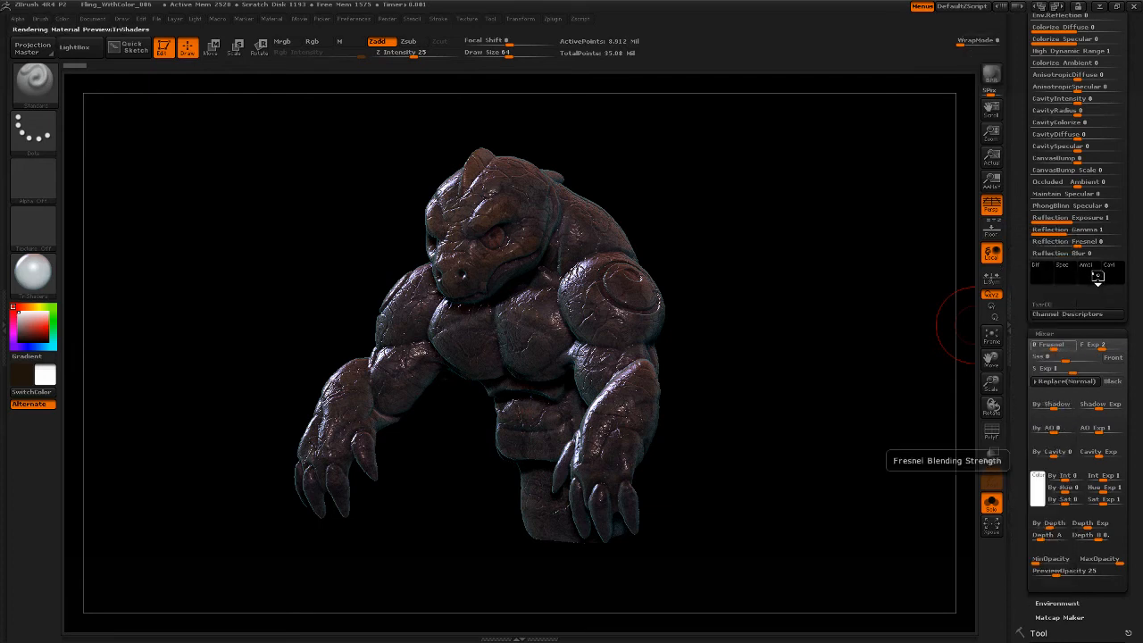
Step: Change the third shader's blend mode to Screen and enable Blend On Black
left_click(1065, 381)
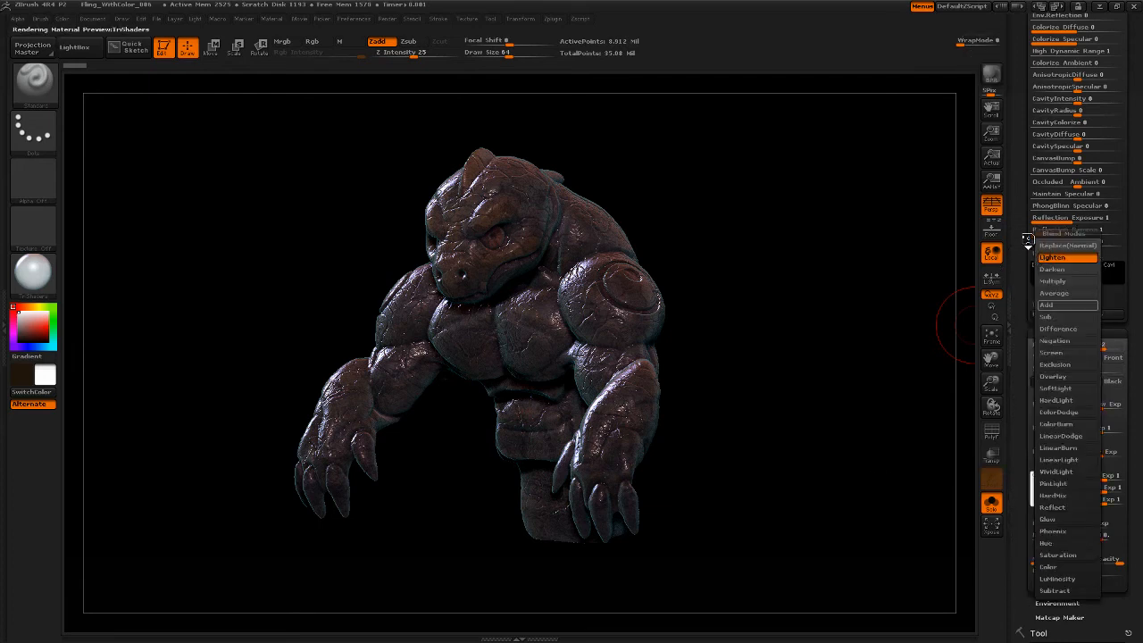
left_click(1052, 353)
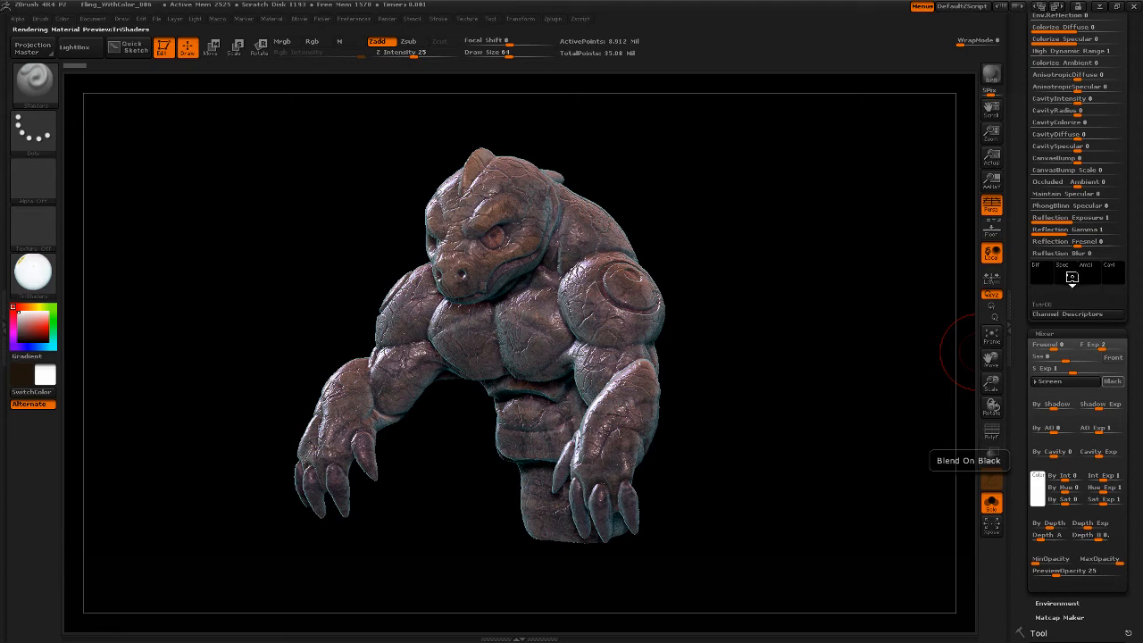
left_click(1112, 382)
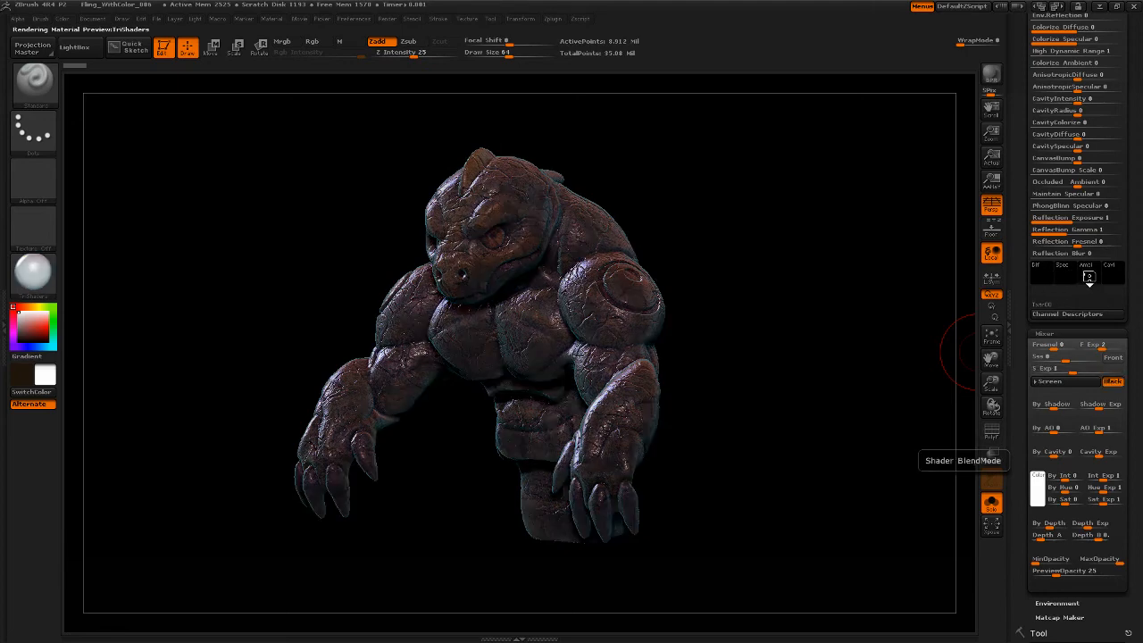
Step: Turn off the first and second shaders of TriShaders to isolate the third shader's specular highlights on the statue
scroll(1046, 279, "up", 10)
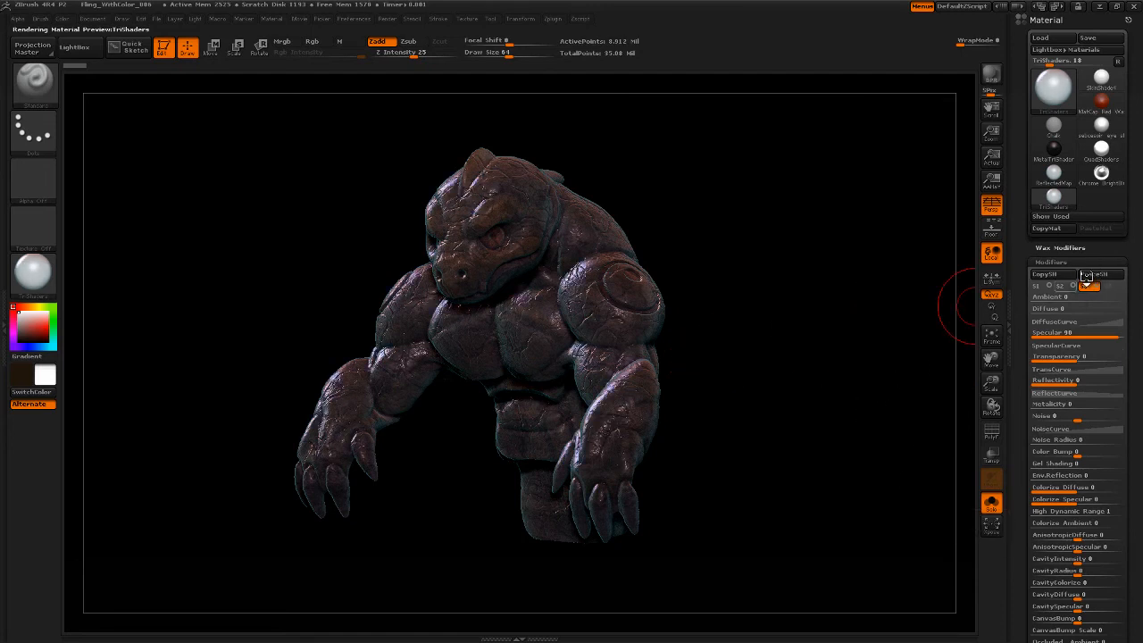
left_click(1086, 285)
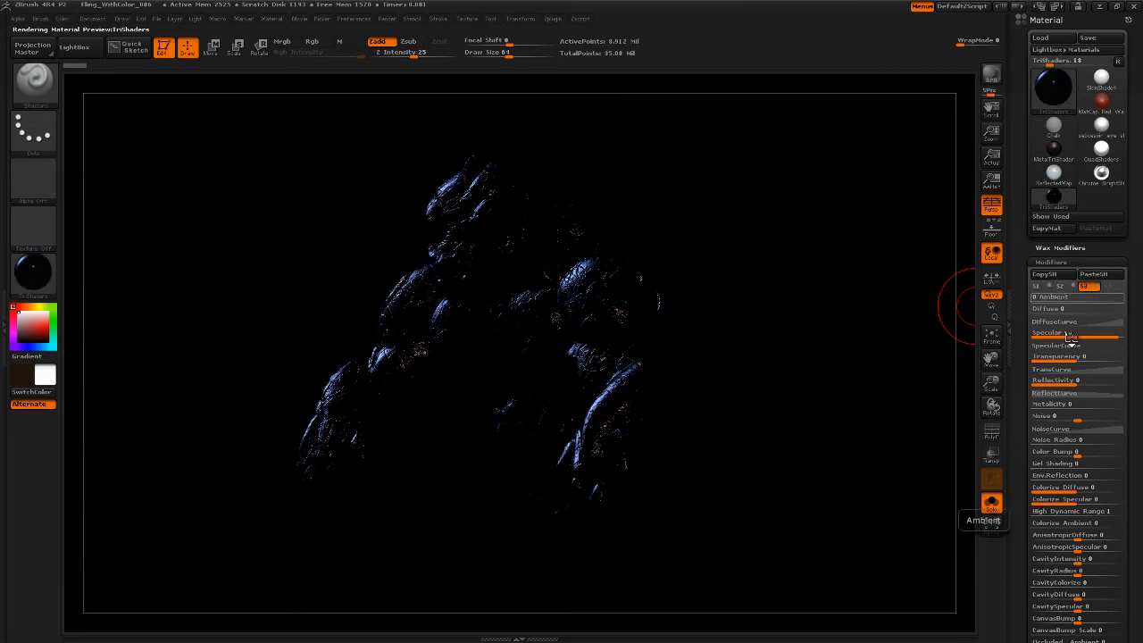
scroll(1066, 317, "down", 2)
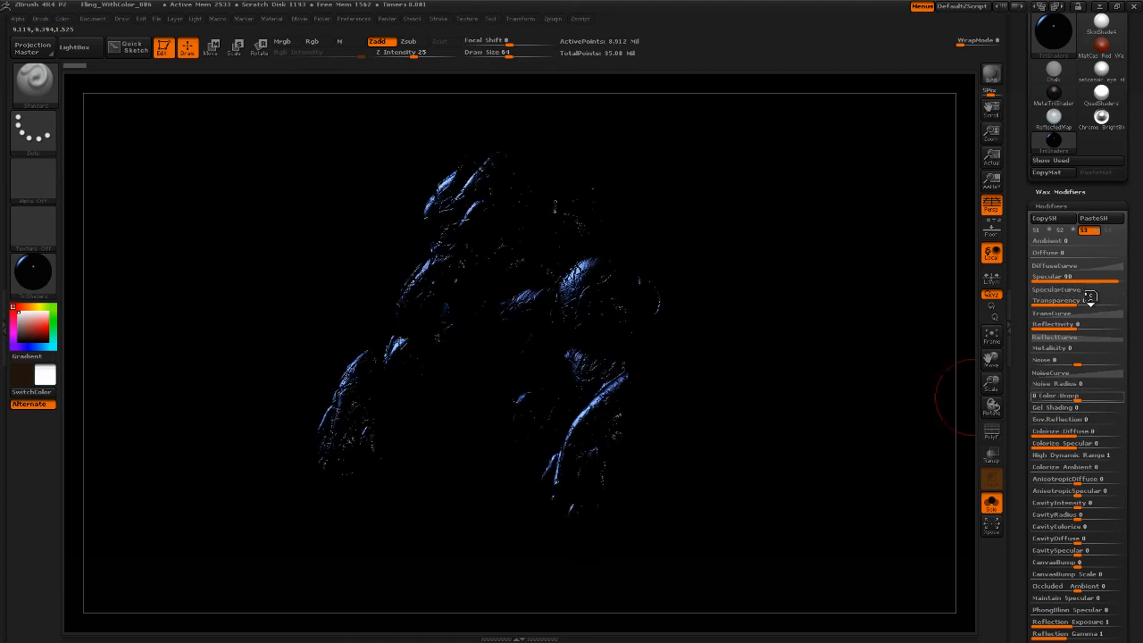
Step: Turn the first and second shaders of TriShaders back on beneath the third shader's specular highlights
scroll(1041, 322, "down", 3)
scroll(1028, 307, "up", 3)
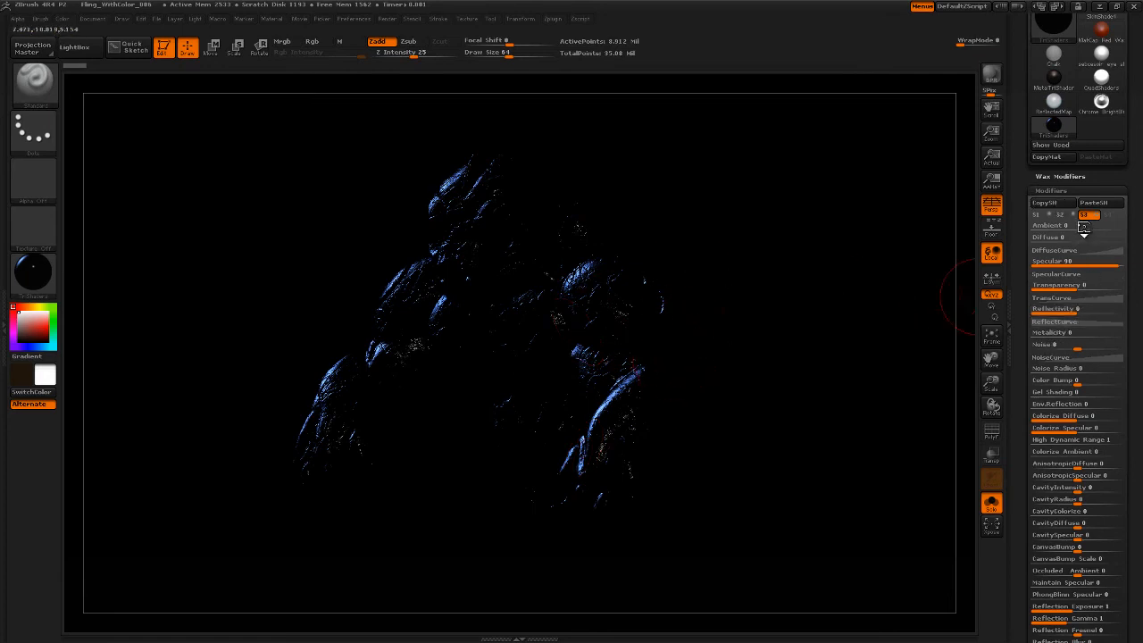
scroll(1083, 229, "down", 10)
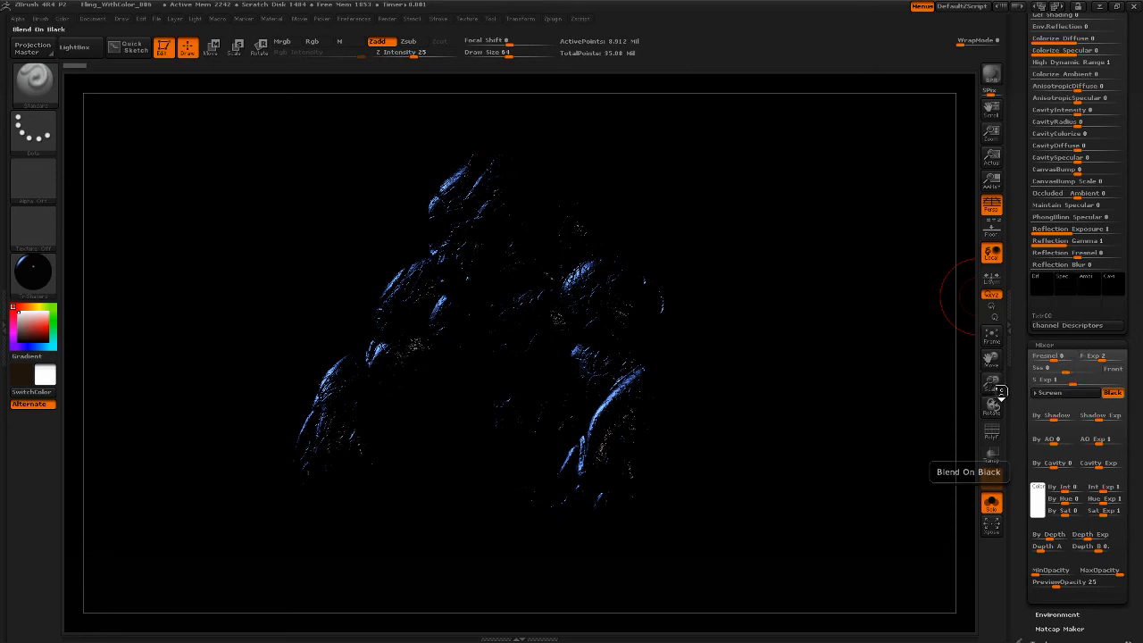
key("ctrl")
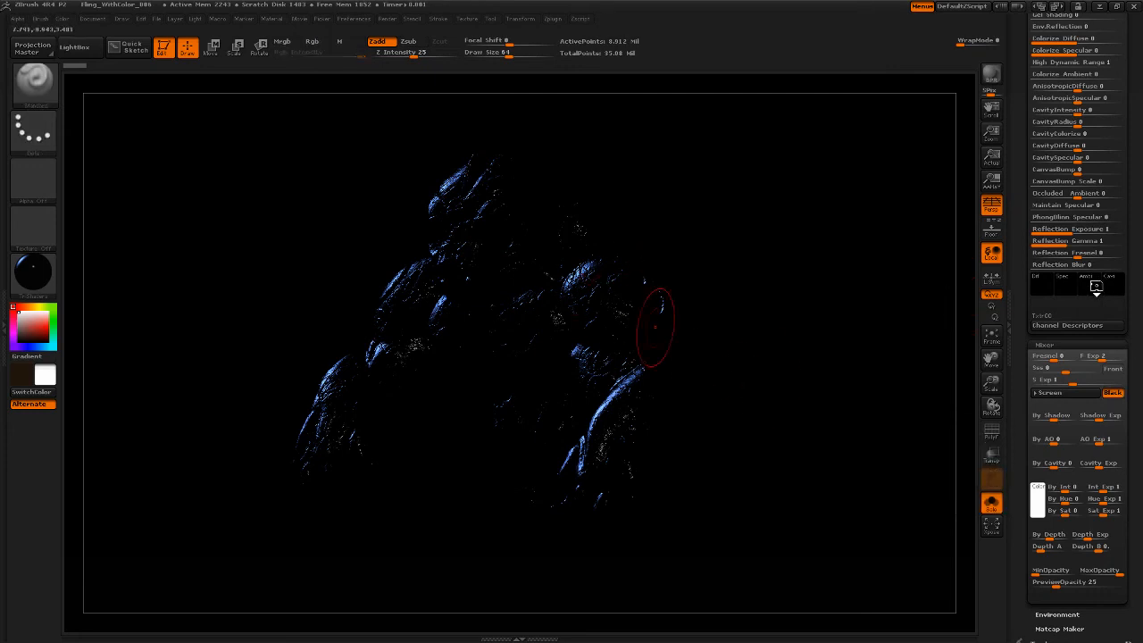
mouse_move(784, 453)
left_mouse_down()
mouse_move(679, 367)
mouse_move(817, 459)
left_mouse_up()
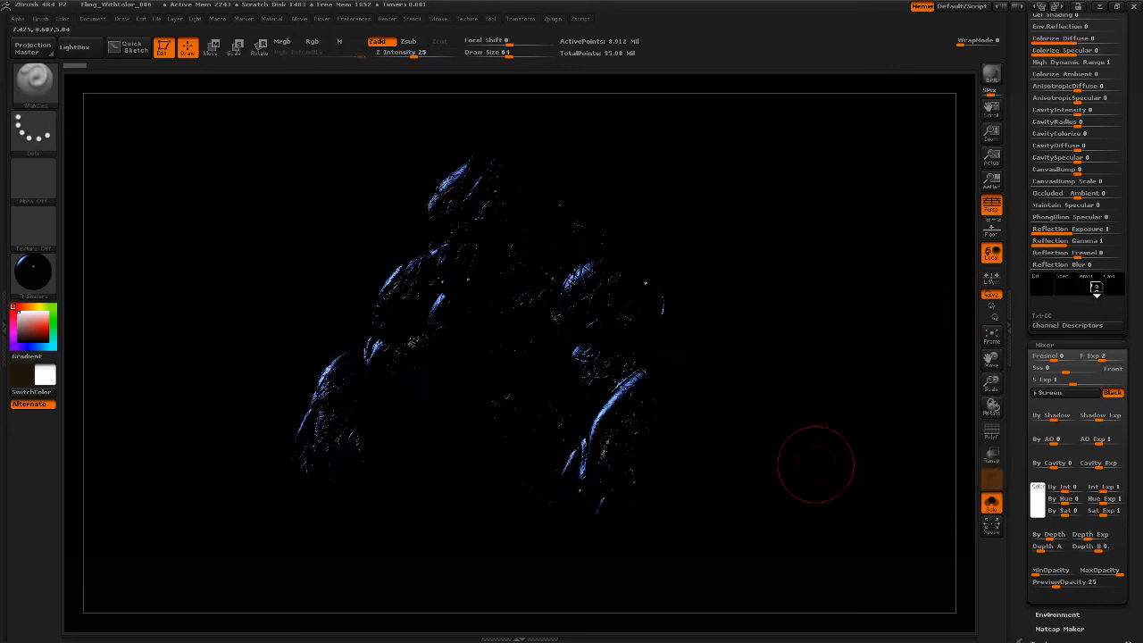
scroll(1102, 290, "up", 10)
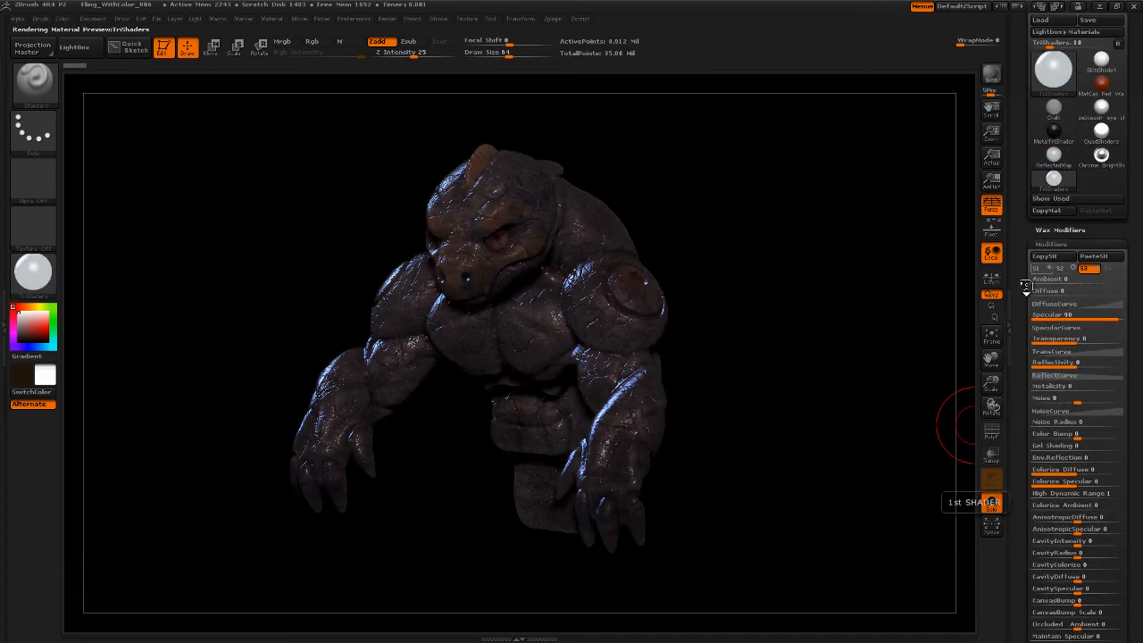
scroll(1054, 288, "down", 2)
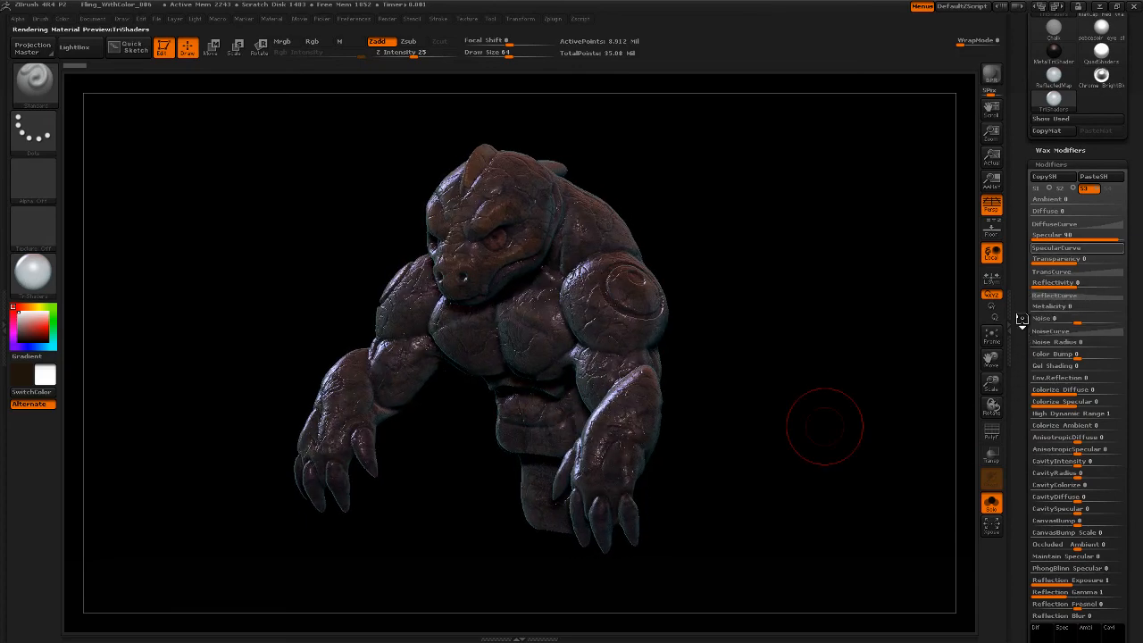
Step: Adjust the lower end of the third shader's specular curve and set its Specular to 75
left_click(1062, 247)
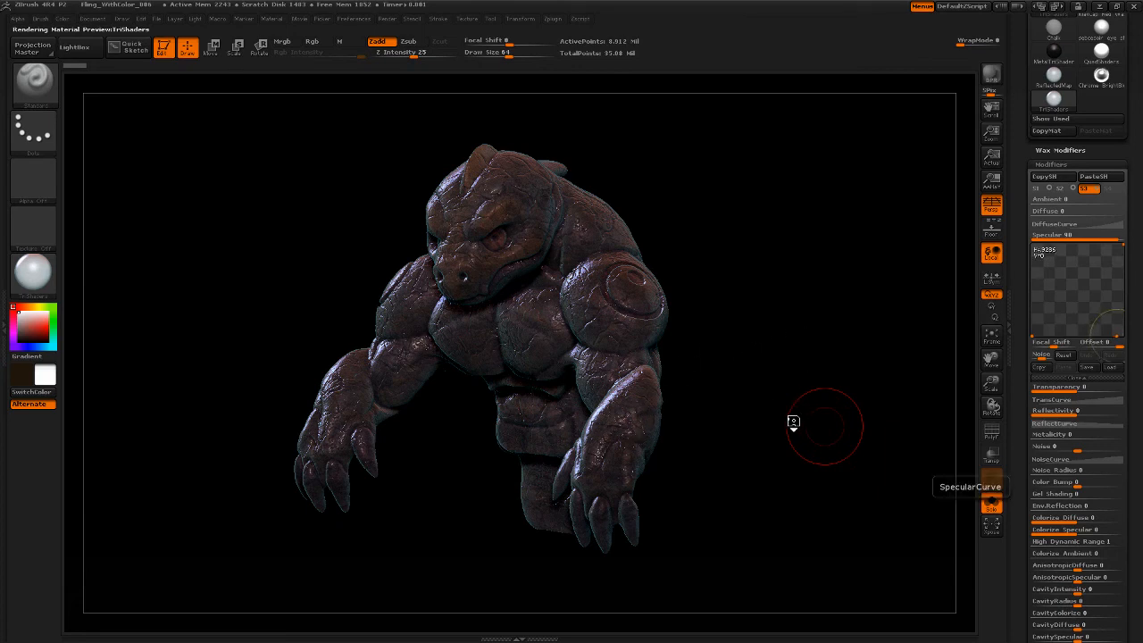
left_click_drag(1117, 336, 1104, 320)
left_click(1029, 261)
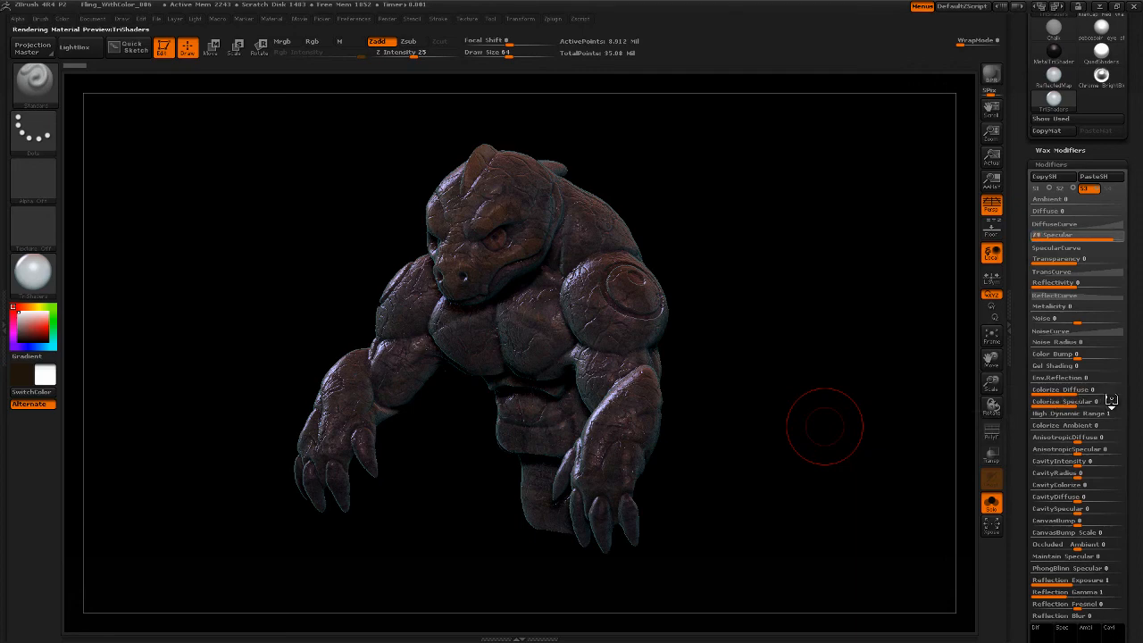
scroll(1112, 400, "down", 3)
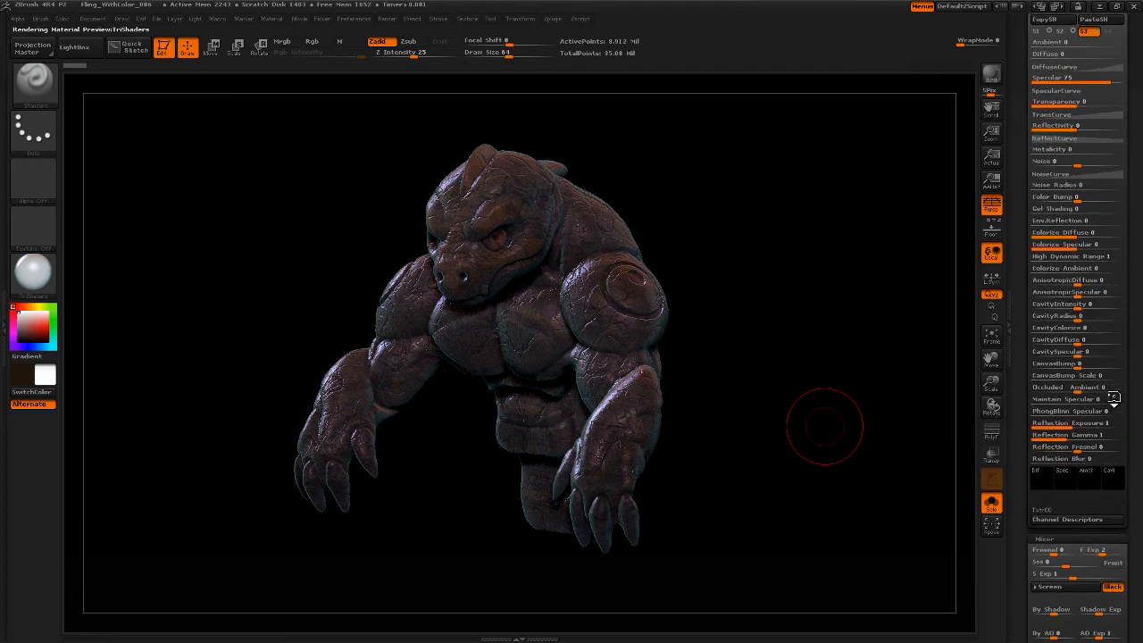
scroll(1114, 400, "down", 5)
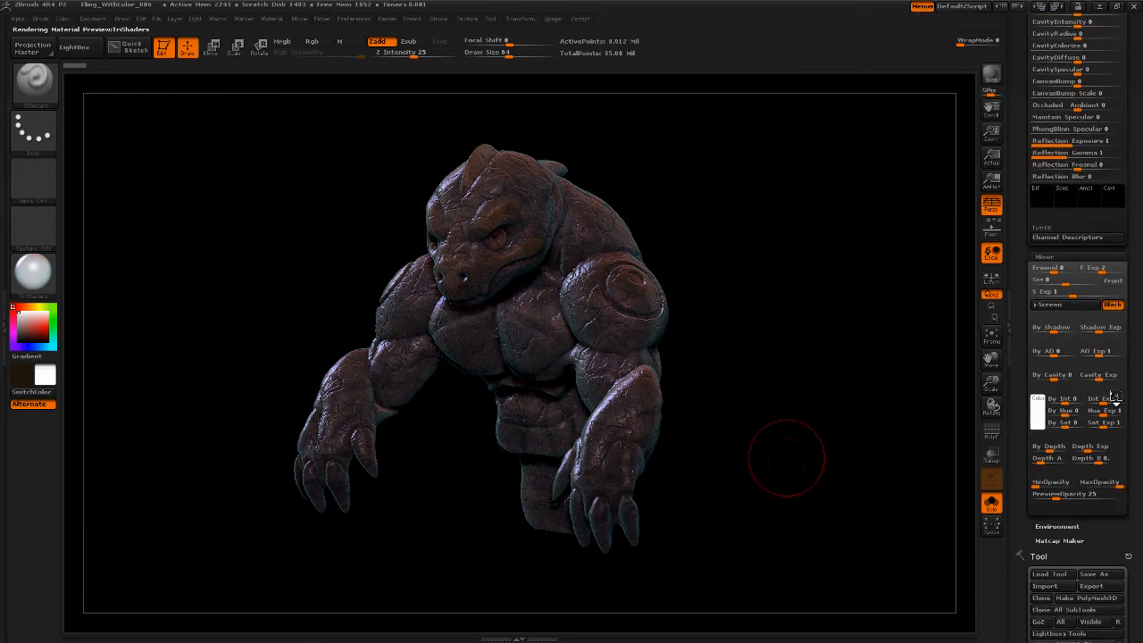
left_click_drag(739, 418, 773, 420)
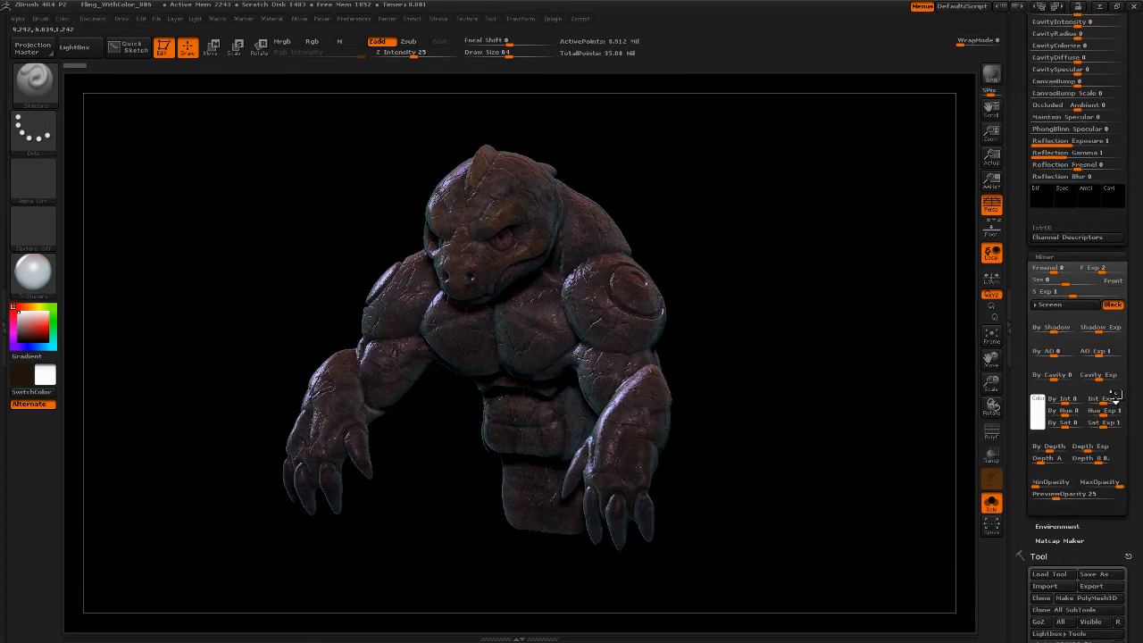
scroll(1113, 399, "up", 8)
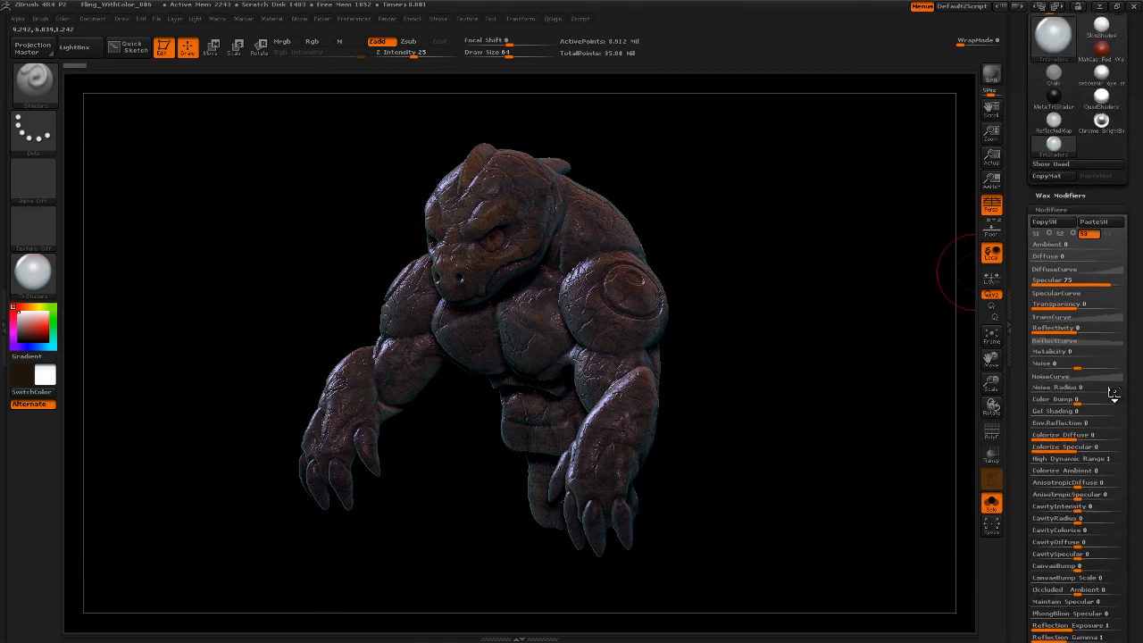
Step: Straighten the third shader's specular curve into a linear ramp and switch off the first and second shaders to isolate it
scroll(1113, 393, "down", 2)
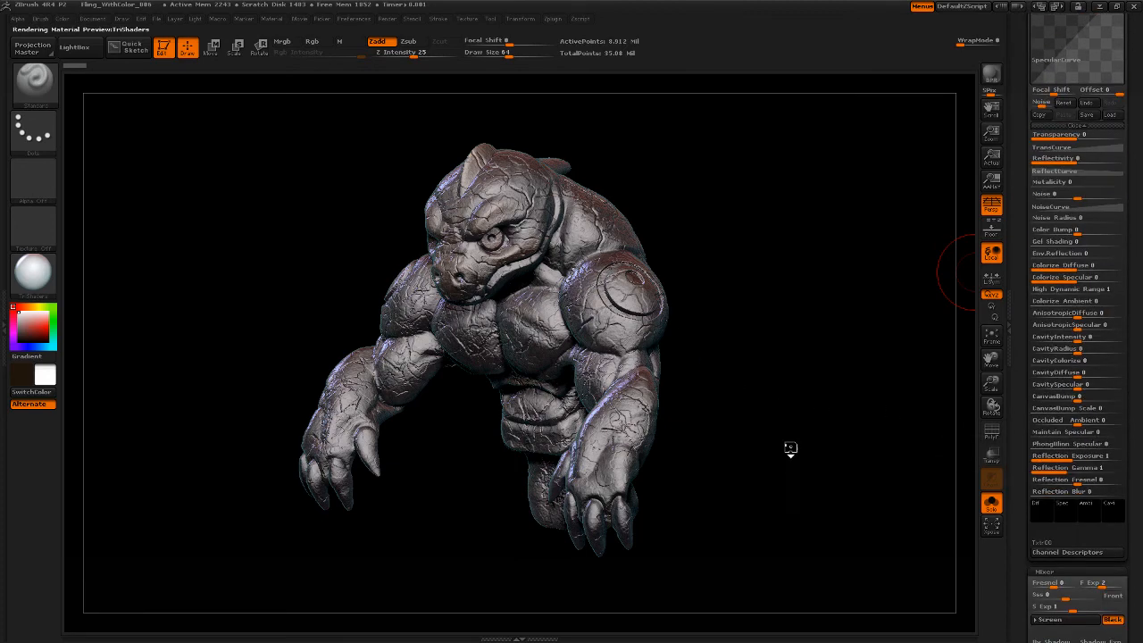
left_click_drag(1016, 221, 1052, 273)
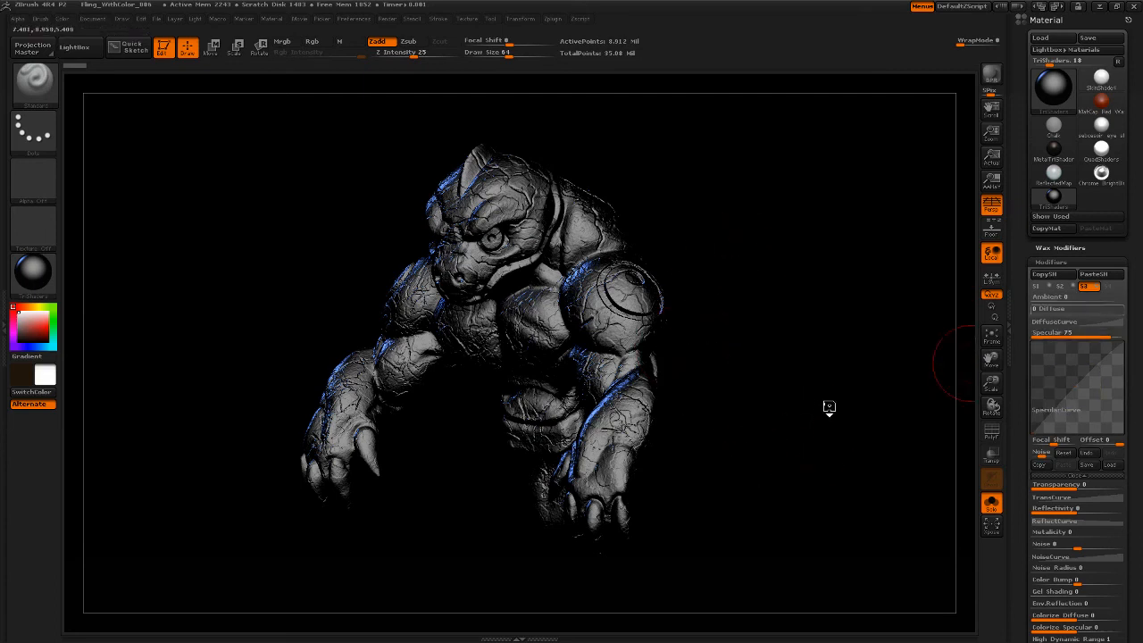
Step: Set the third shader's By Cavity mixer strength to -57 and raise its By Cavity exponent above 1
scroll(1086, 287, "down", 10)
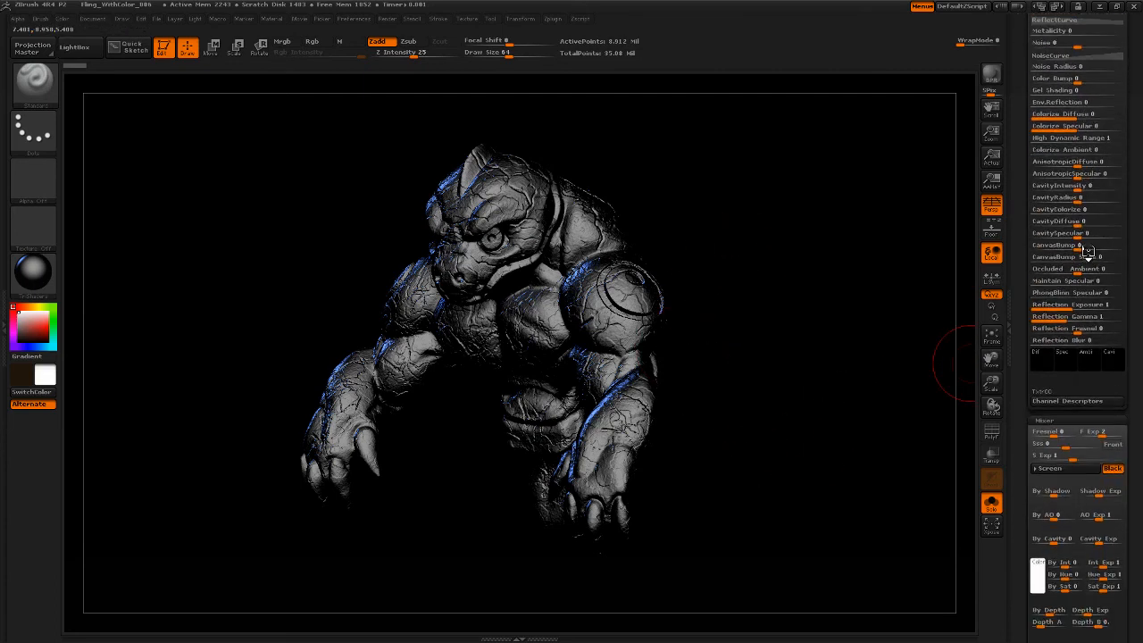
scroll(1095, 254, "down", 2)
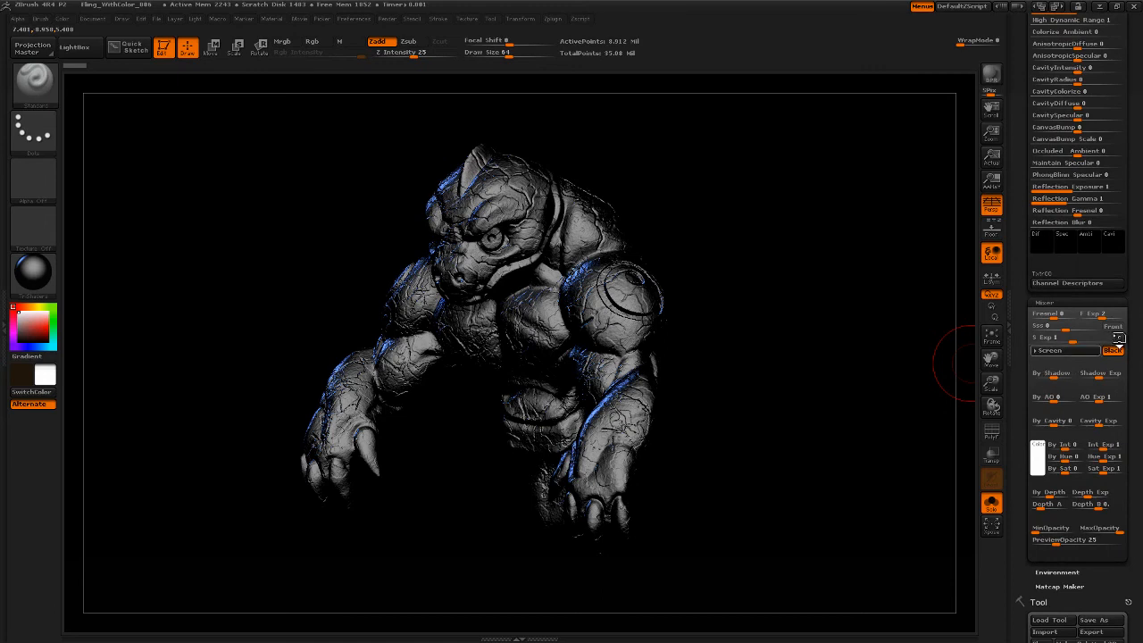
mouse_move(1116, 334)
left_mouse_down()
mouse_move(1105, 327)
mouse_move(1116, 334)
left_mouse_up()
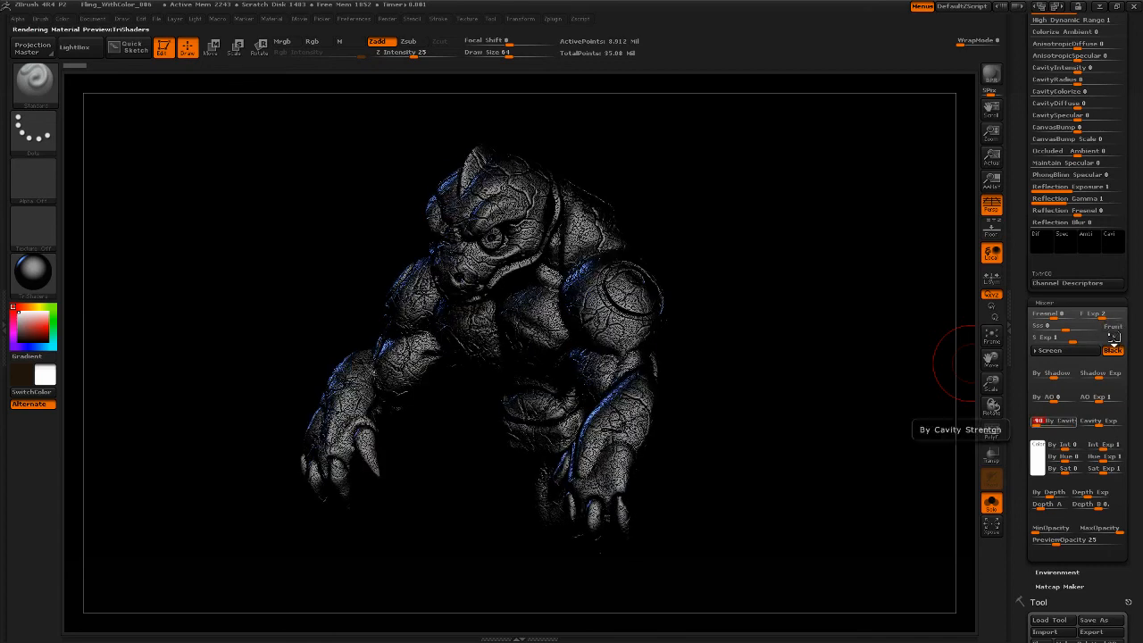
left_click_drag(1037, 423, 1046, 423)
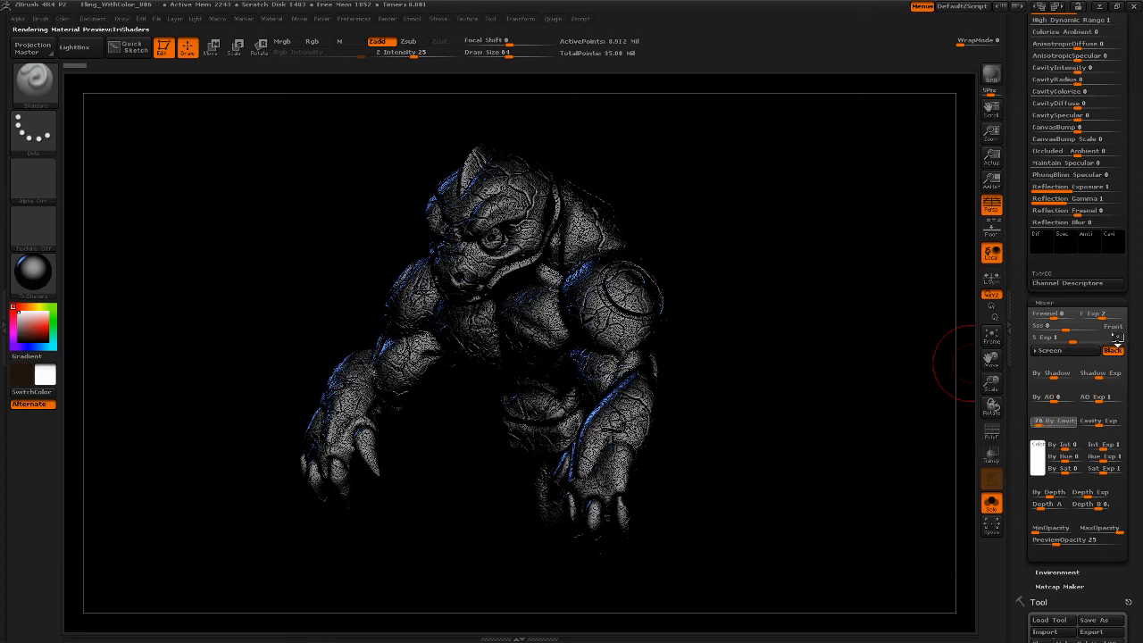
left_click_drag(1116, 336, 1120, 324)
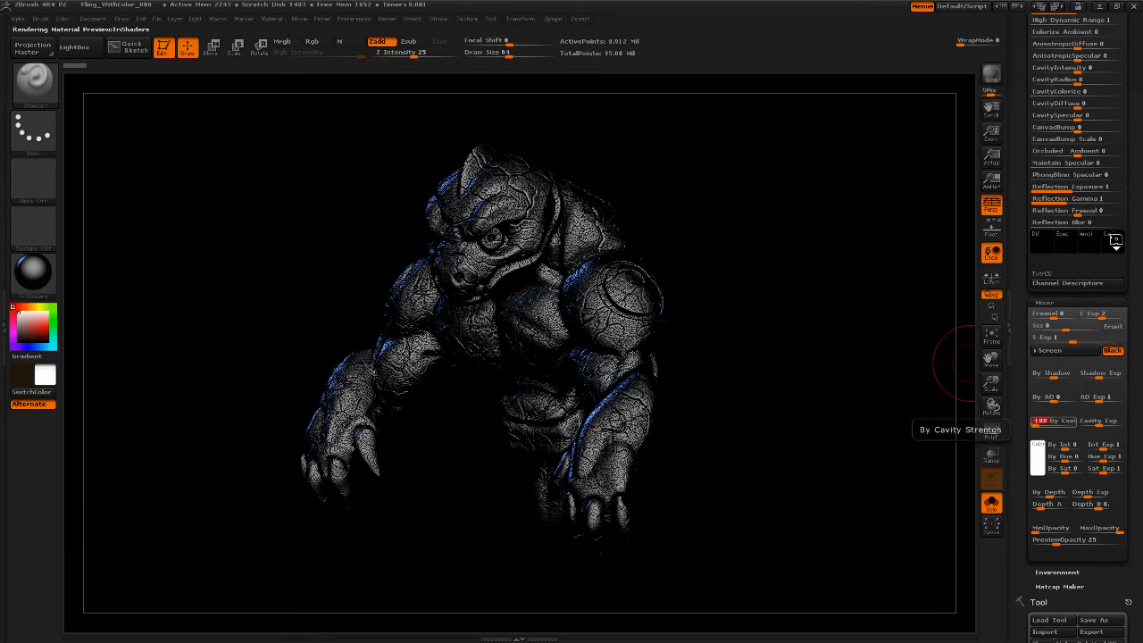
left_click_drag(1036, 423, 1115, 422)
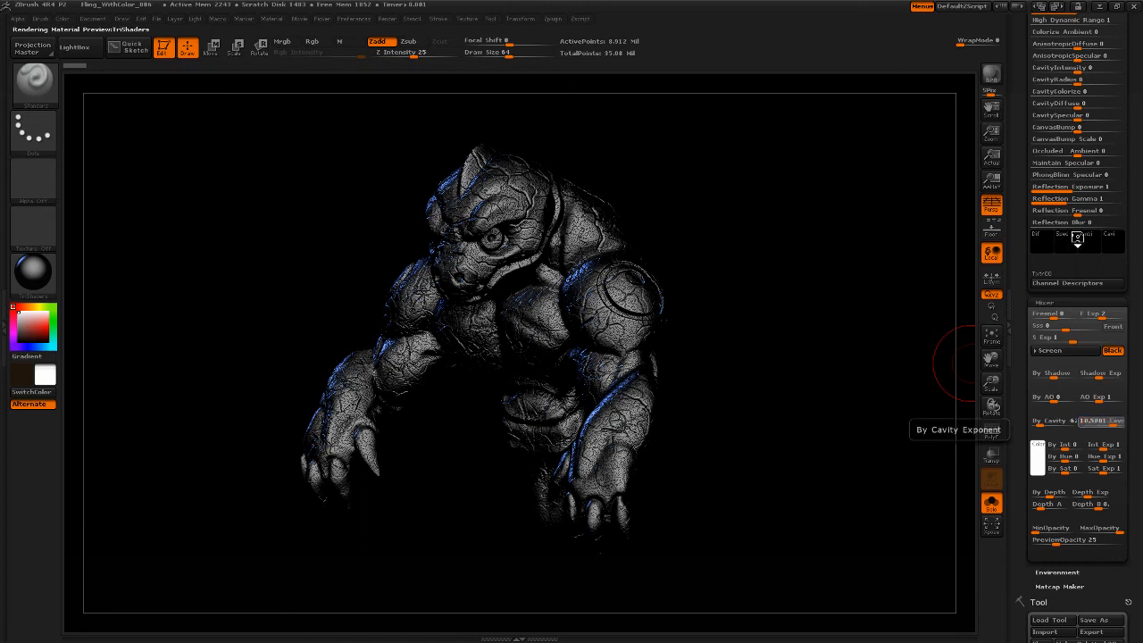
left_click_drag(1113, 423, 1106, 423)
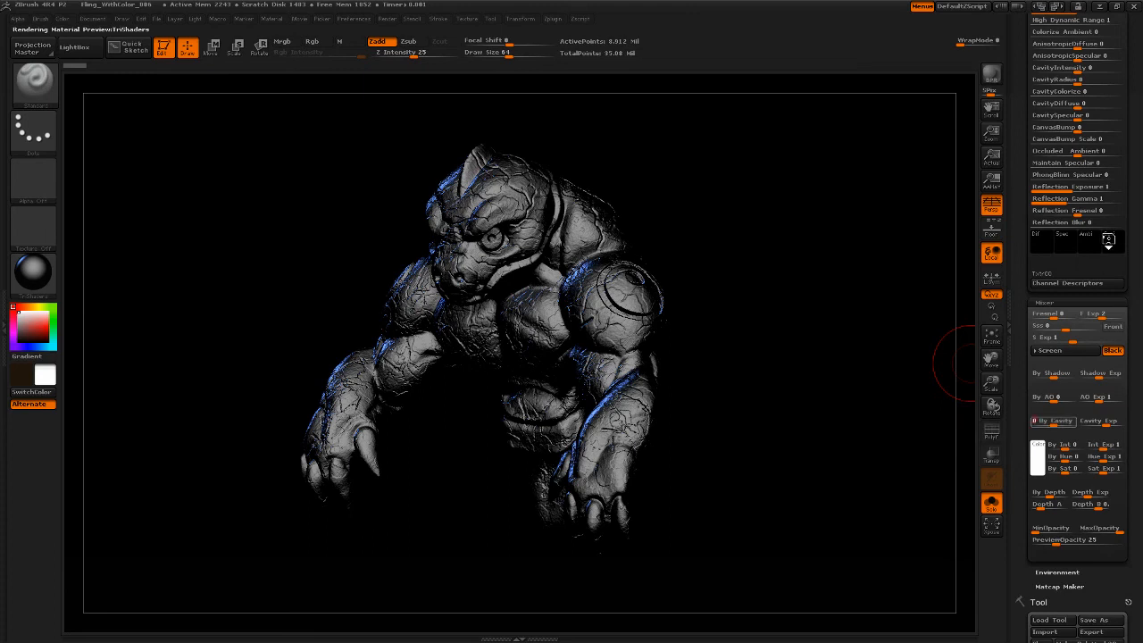
type("24")
left_click_drag(1047, 422, 1043, 422)
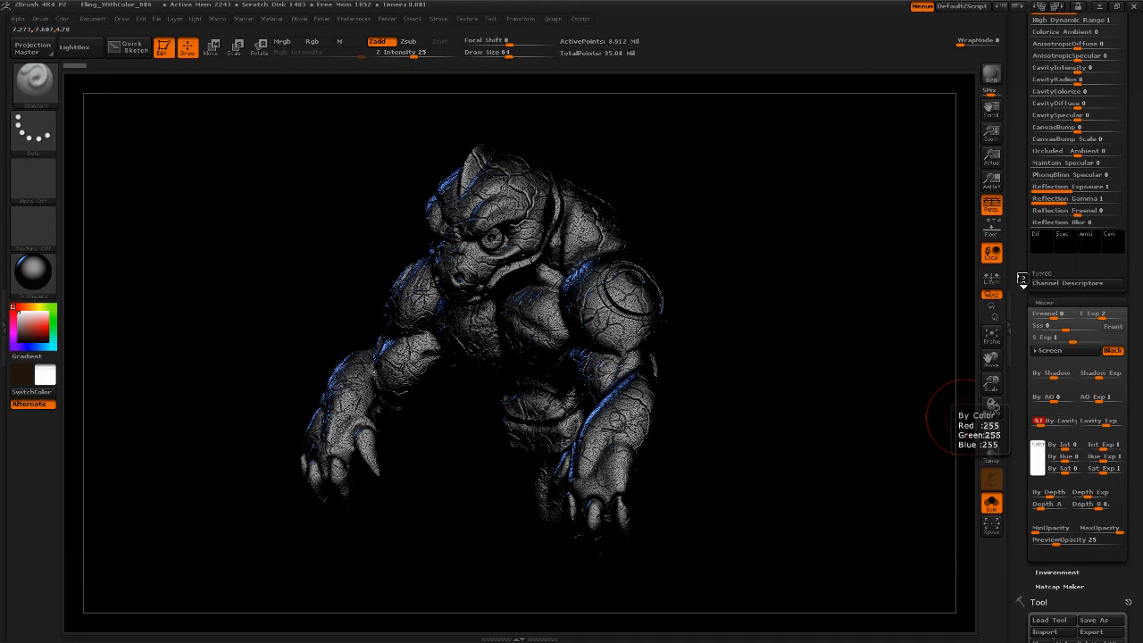
Step: Set the third shader's Fresnel blending strength to -67 and its Fresnel falloff exponent to 5.2725 in the Mixer settings
left_click(1079, 212)
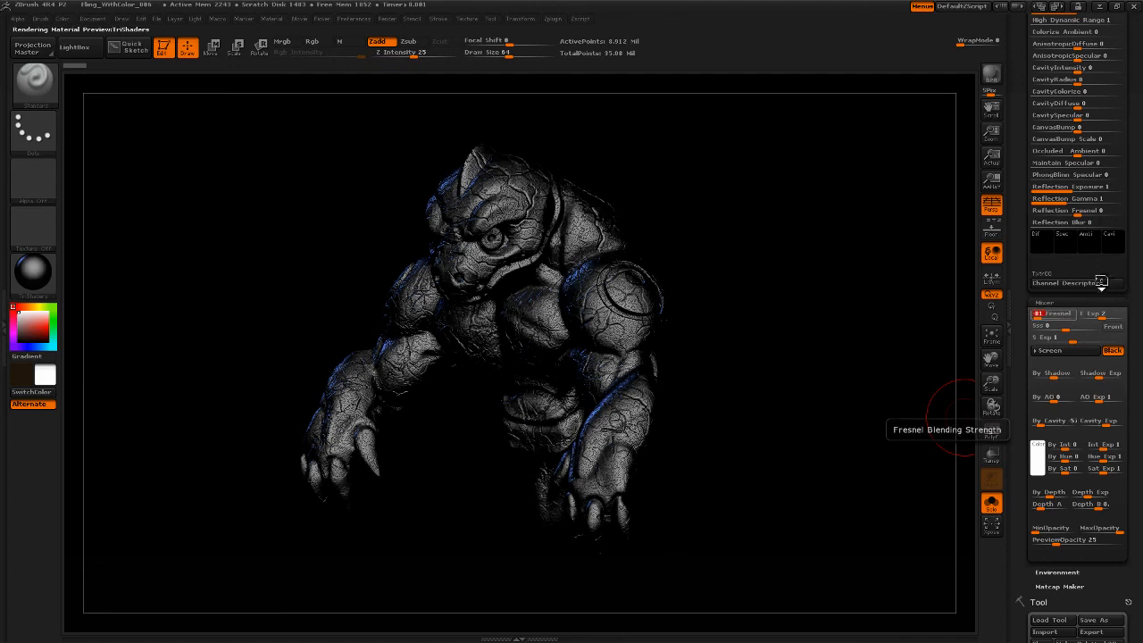
left_click_drag(1062, 240, 1075, 250)
left_click_drag(723, 335, 1025, 336)
left_click_drag(1100, 315, 1017, 358)
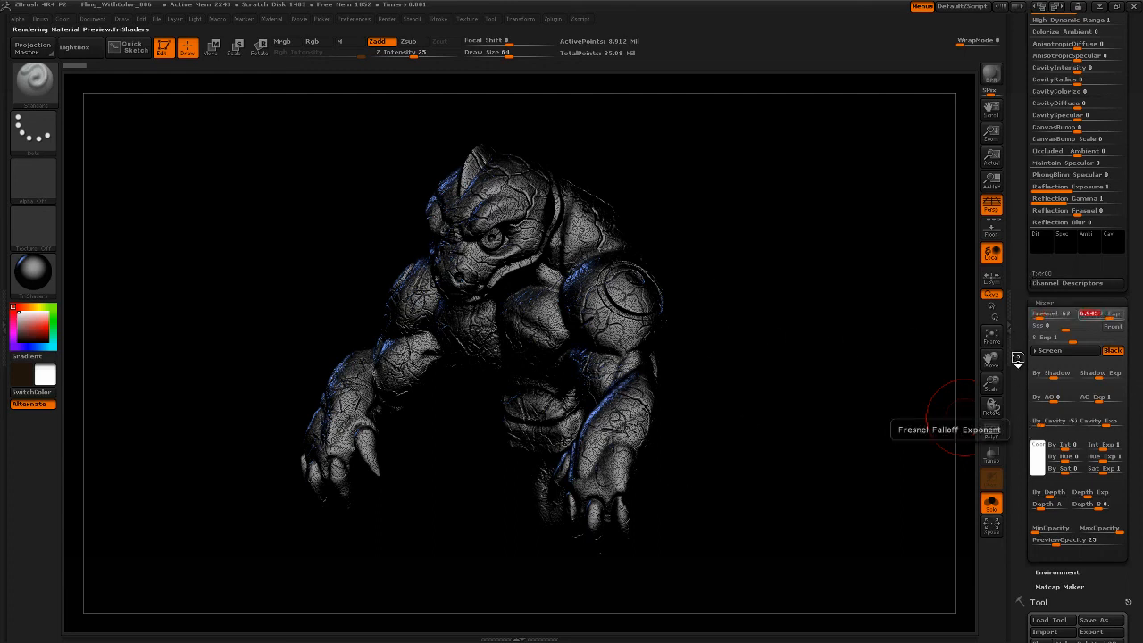
left_click_drag(1020, 441, 1022, 380)
left_click_drag(1080, 287, 1046, 400)
left_click_drag(1091, 295, 1092, 295)
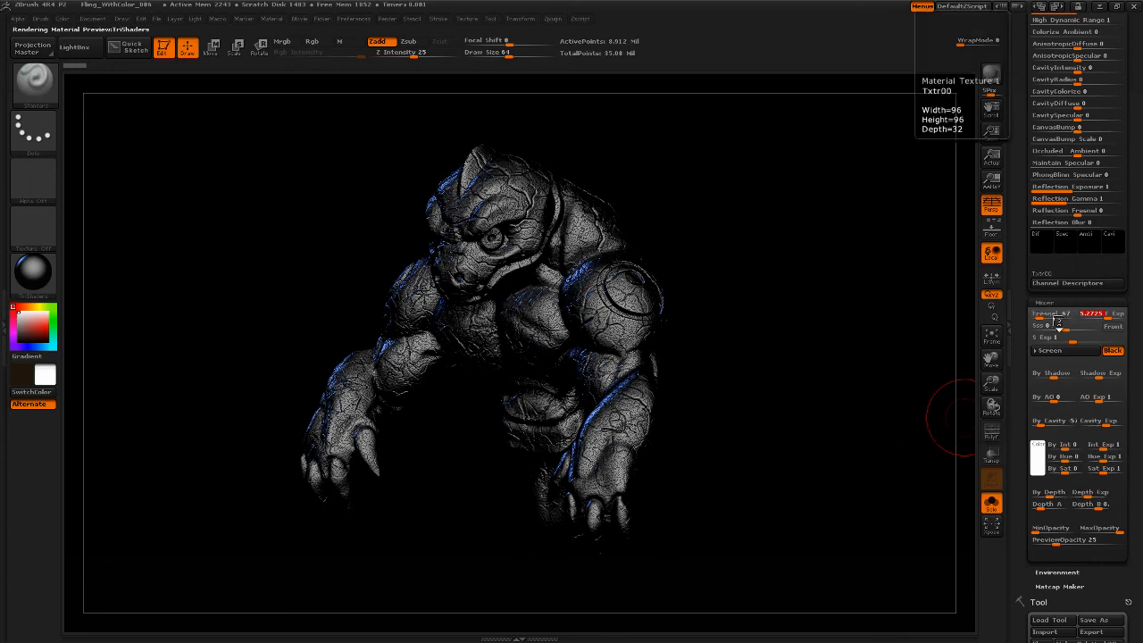
Step: Tighten the third shader's specular curve toward its bright end and turn the first and second shaders back on
scroll(1026, 294, "up", 5)
scroll(1026, 295, "up", 5)
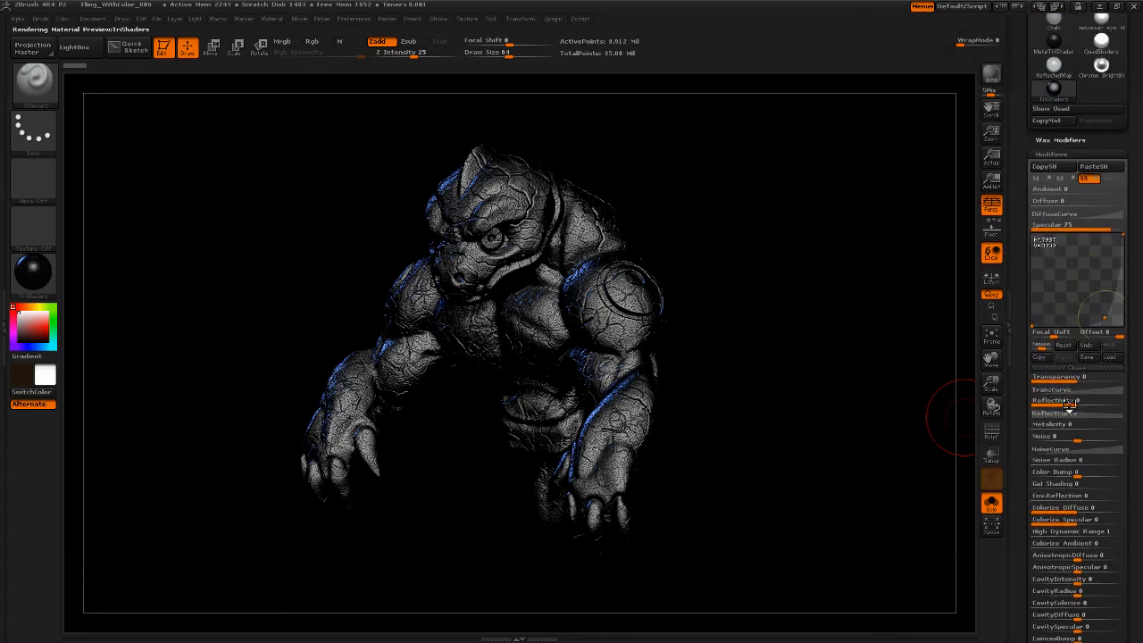
left_click_drag(1056, 426, 1067, 426)
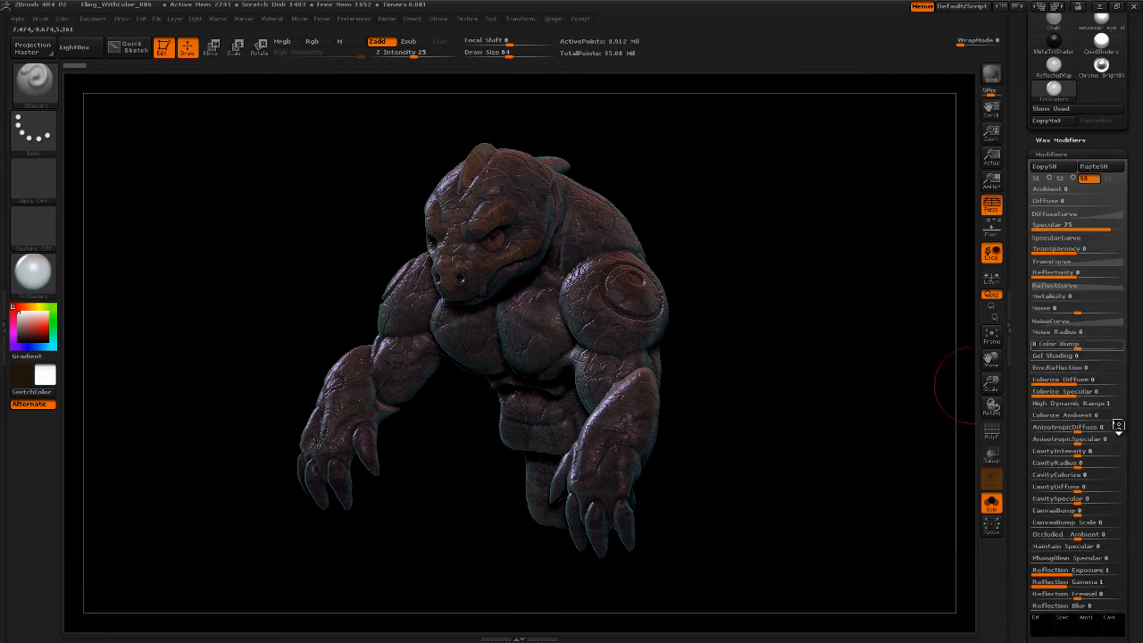
Step: Lower the third shader's Specular to 29 to soften the statue's highlights
left_click(1101, 227)
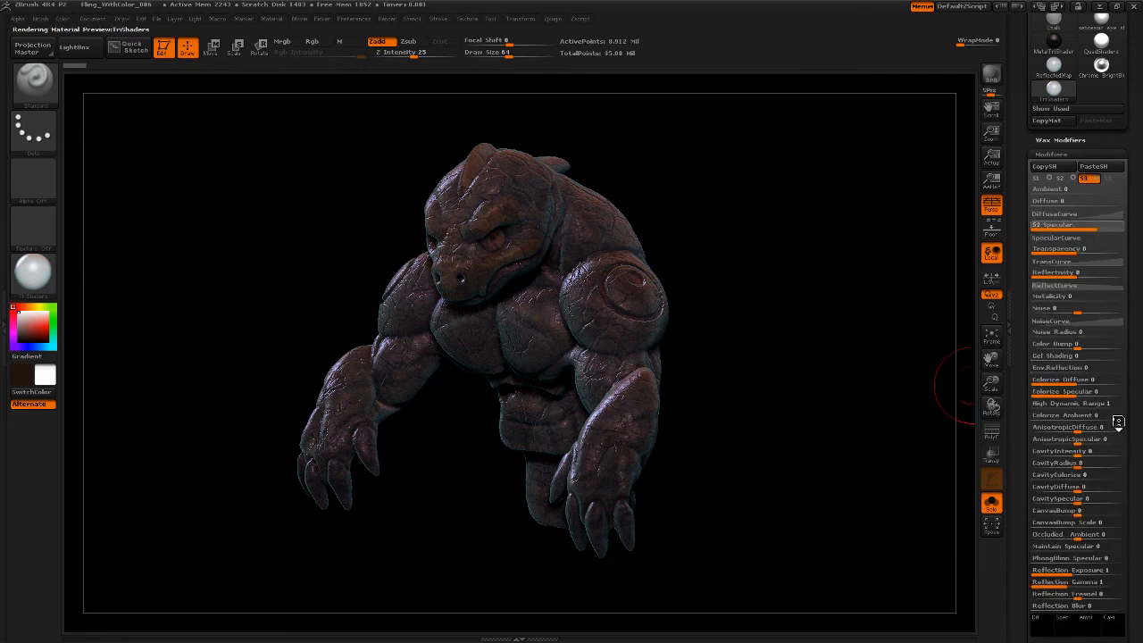
left_click_drag(1118, 422, 1040, 427)
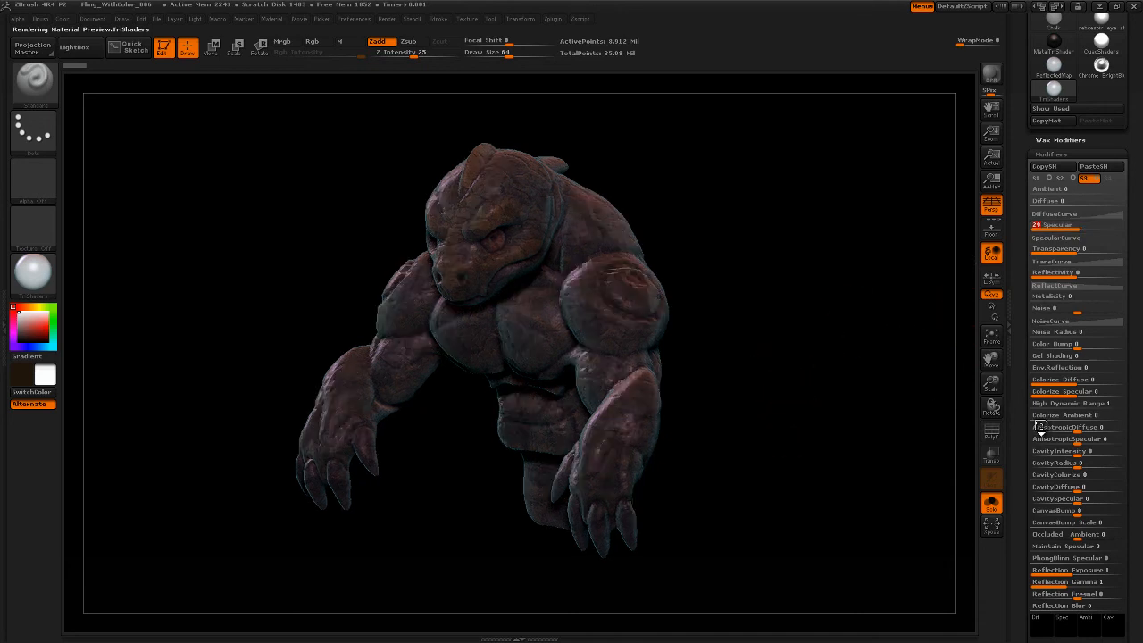
left_click_drag(732, 417, 811, 416)
left_click_drag(947, 402, 888, 394)
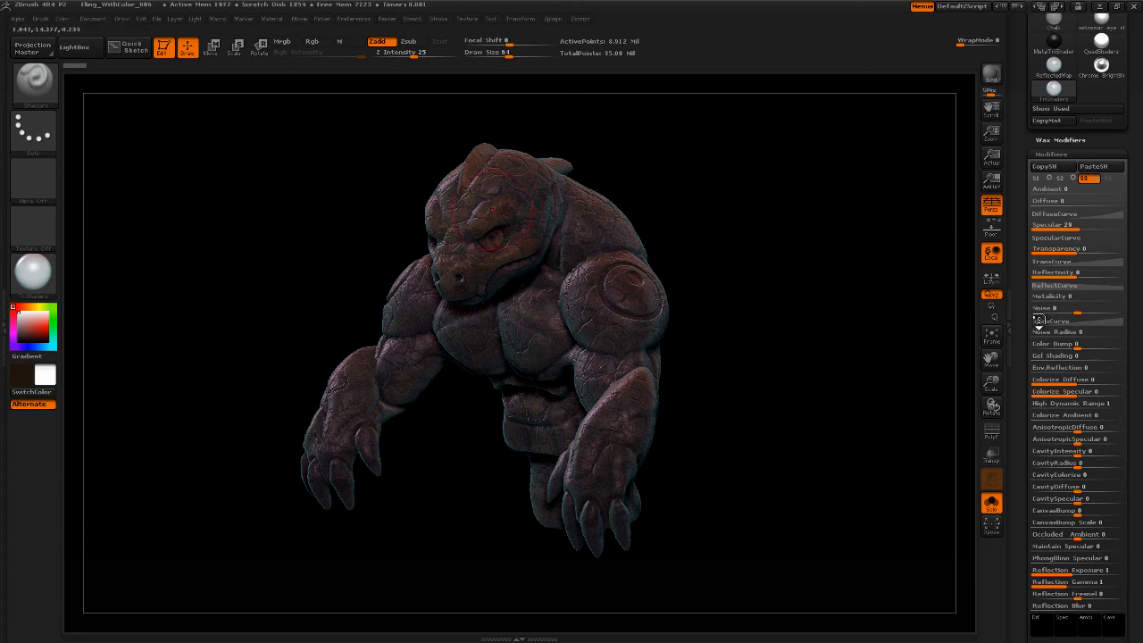
mouse_move(786, 352)
left_mouse_down()
mouse_move(812, 366)
mouse_move(801, 387)
mouse_move(814, 388)
left_mouse_up()
mouse_move(778, 408)
left_mouse_down()
mouse_move(812, 408)
mouse_move(817, 428)
mouse_move(815, 406)
mouse_move(813, 417)
left_mouse_up()
key("shift")
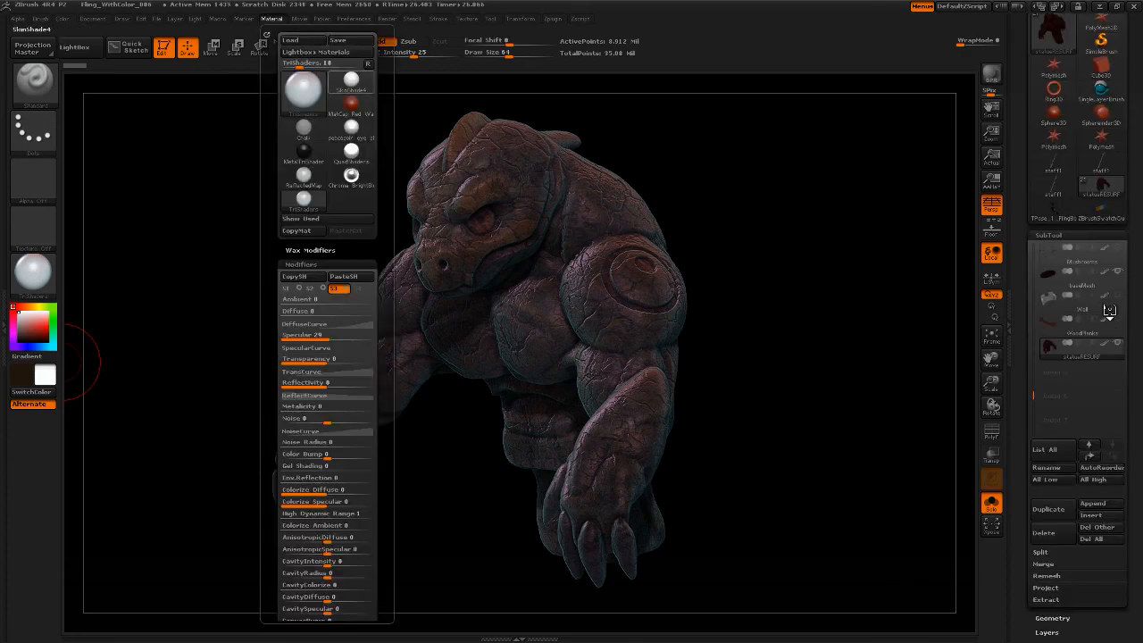
Step: Start saving the TriShaders material to disk and browse to the author's personal folder inside Pixologic's Materials folder
left_click(338, 39)
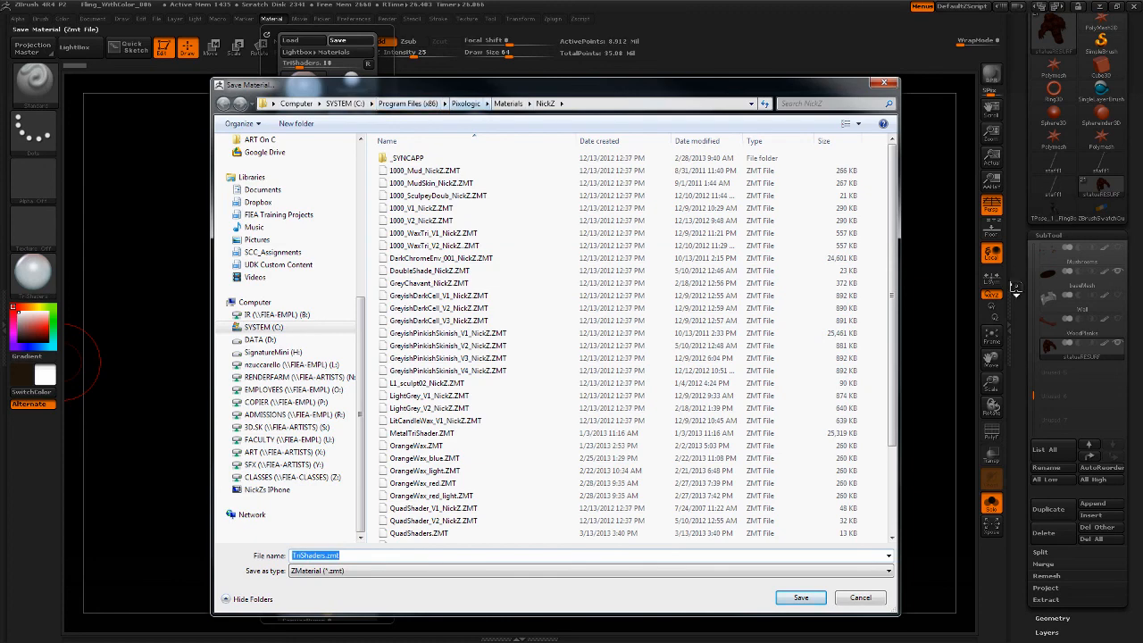
key("alt+Up")
left_click(760, 208)
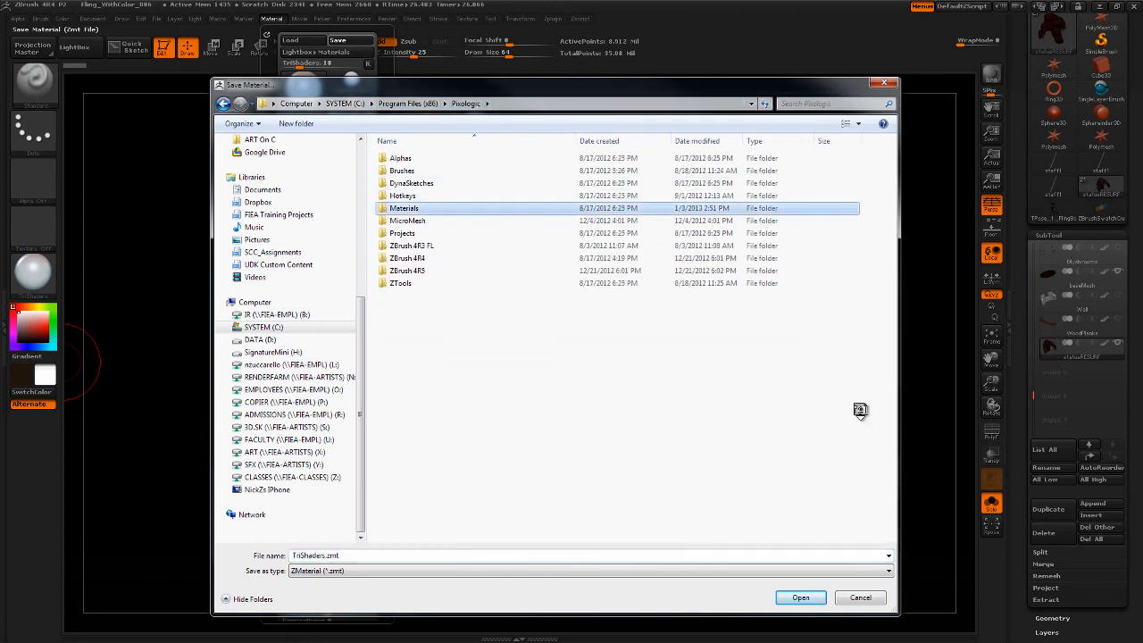
double_click(455, 208)
double_click(455, 183)
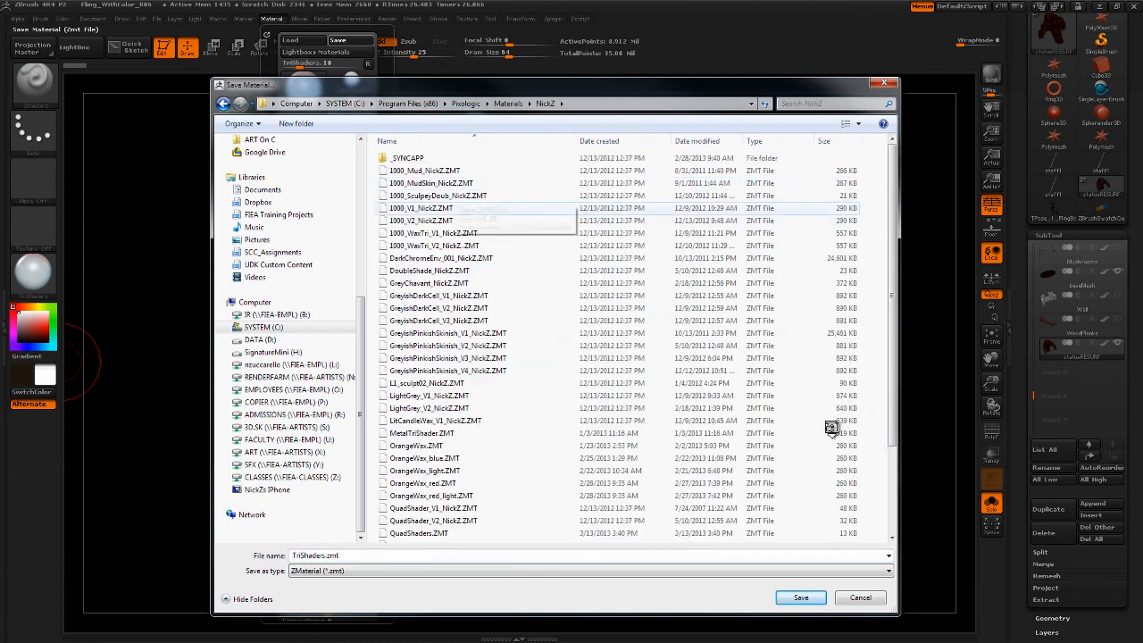
scroll(684, 306, "down", 3)
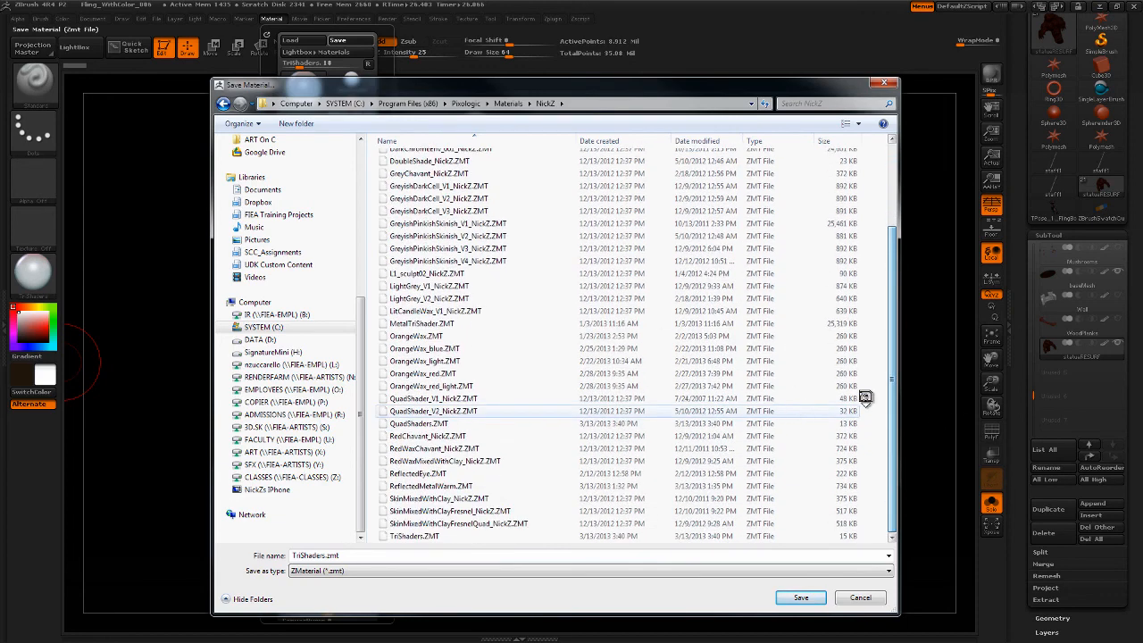
Step: Add a Metallic suffix and the author's name to the TriShaders file name and save the material
key("Tab")
key("Left")
key("Left")
key("Left")
key("Left")
key("shift+Left")
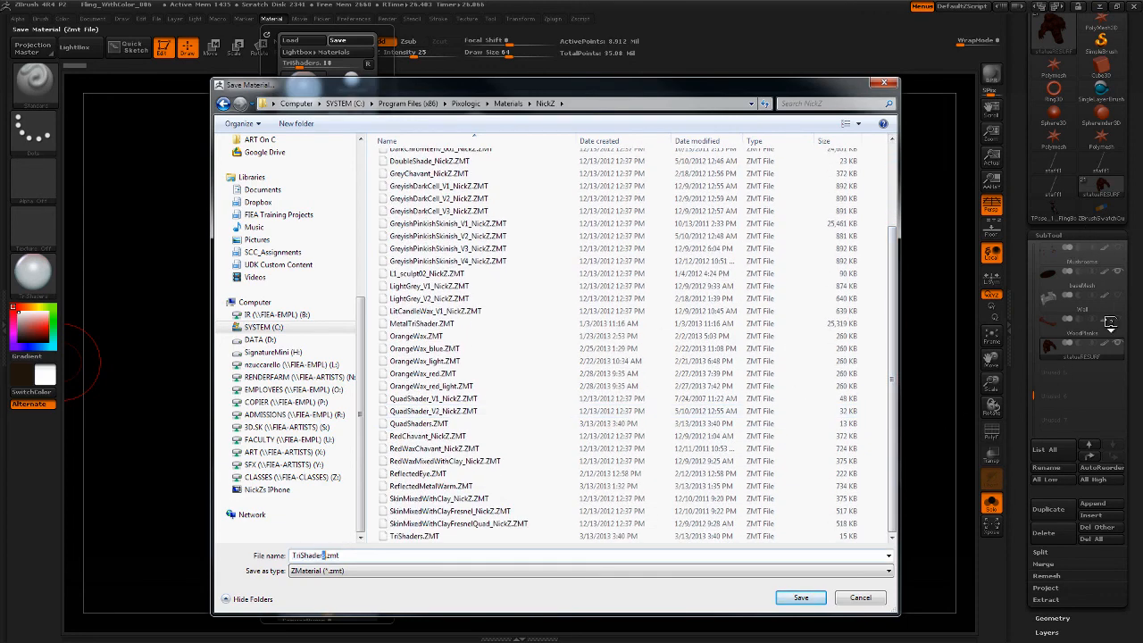
key("shift+End")
type("_MEtall")
key("BackSpace")
key("BackSpace")
key("BackSpace")
key("BackSpace")
type("etallic_NickZ")
key("Return")
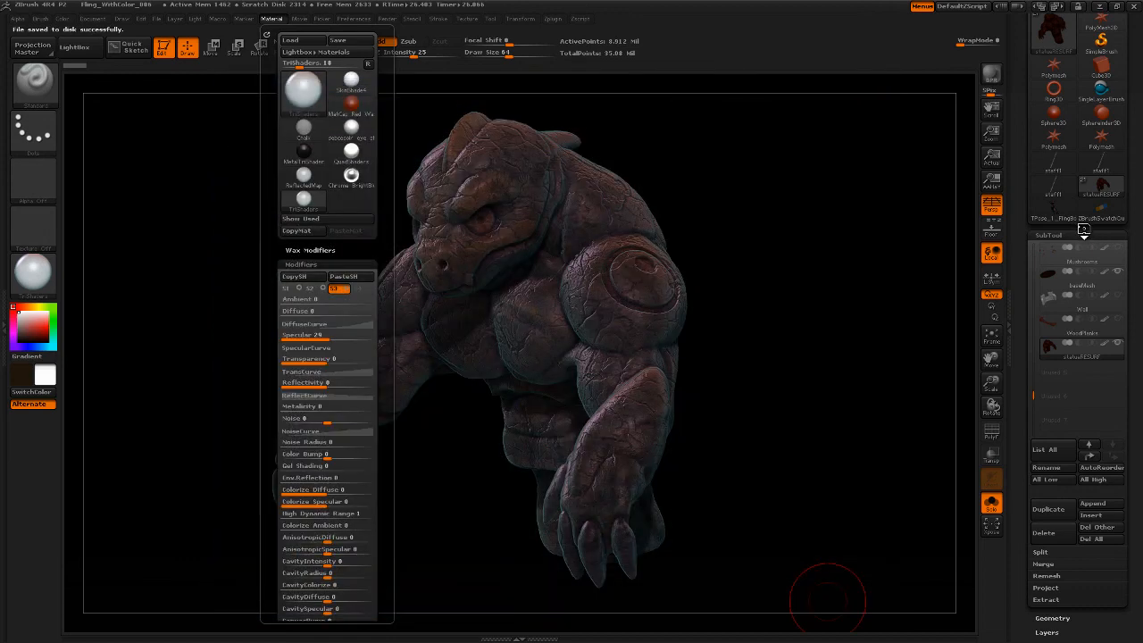